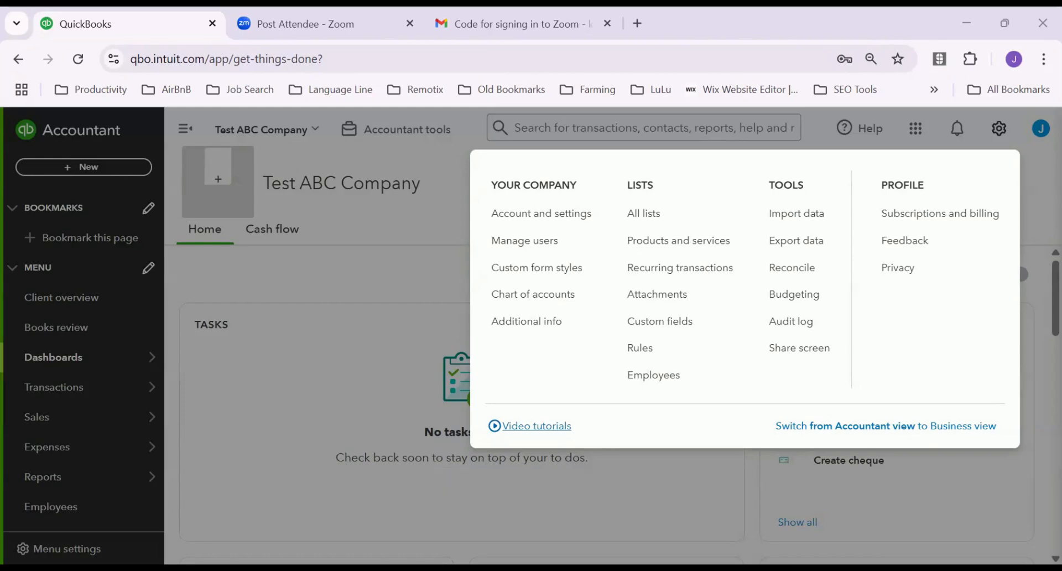
Dismiss the settings overview so the Test ABC Company dashboard with its shortcuts list shows
{"action": "key", "text": "Escape"}
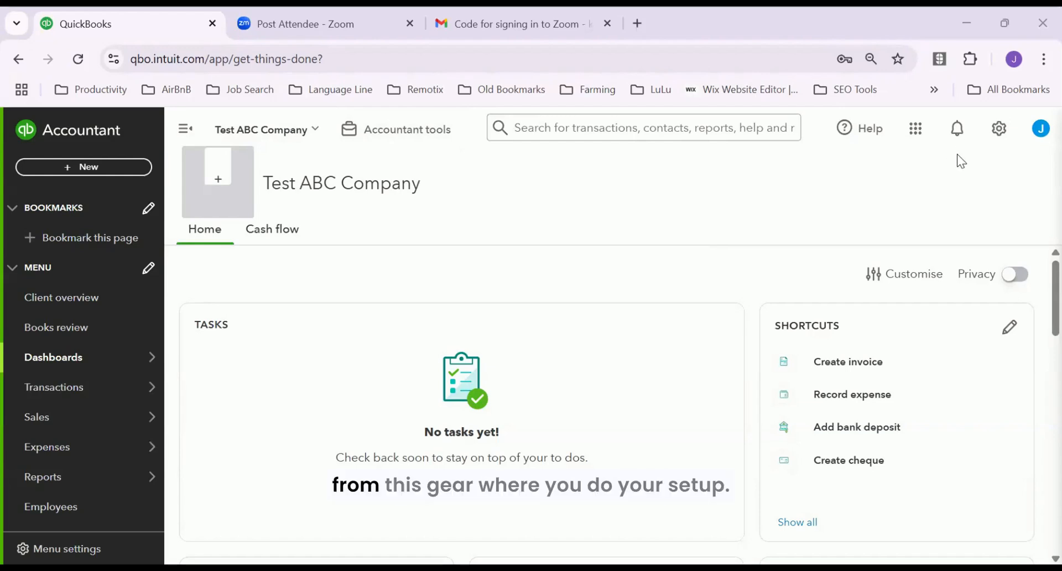
Bring up the gear settings menu listing Your Company, Lists, Tools and Profile
{"action": "left_click", "coordinate": [1001, 131]}
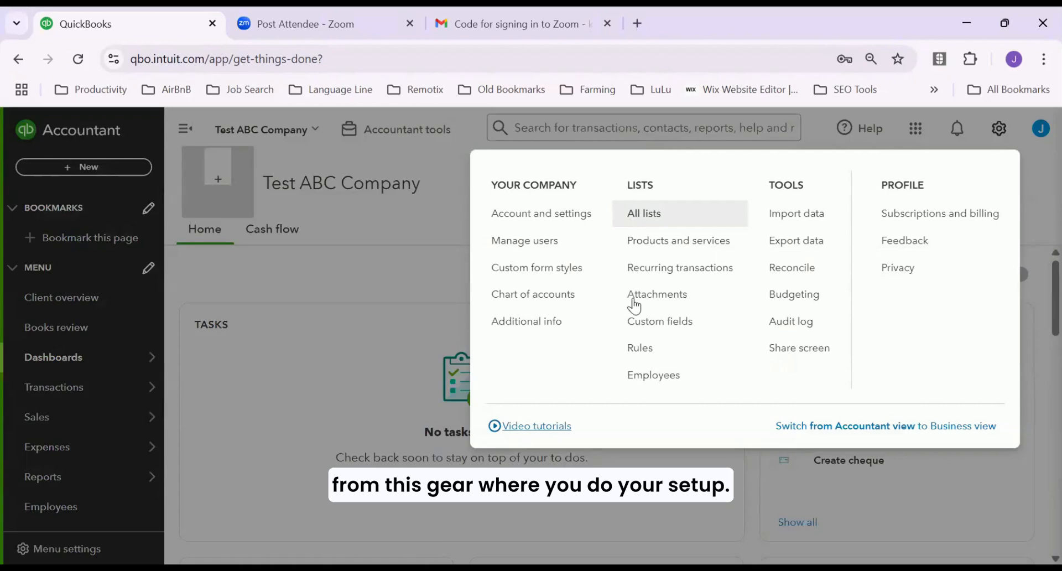
Open Account and settings on the Company tab, selecting the company name and opening company type for editing
{"action": "left_click", "coordinate": [543, 215]}
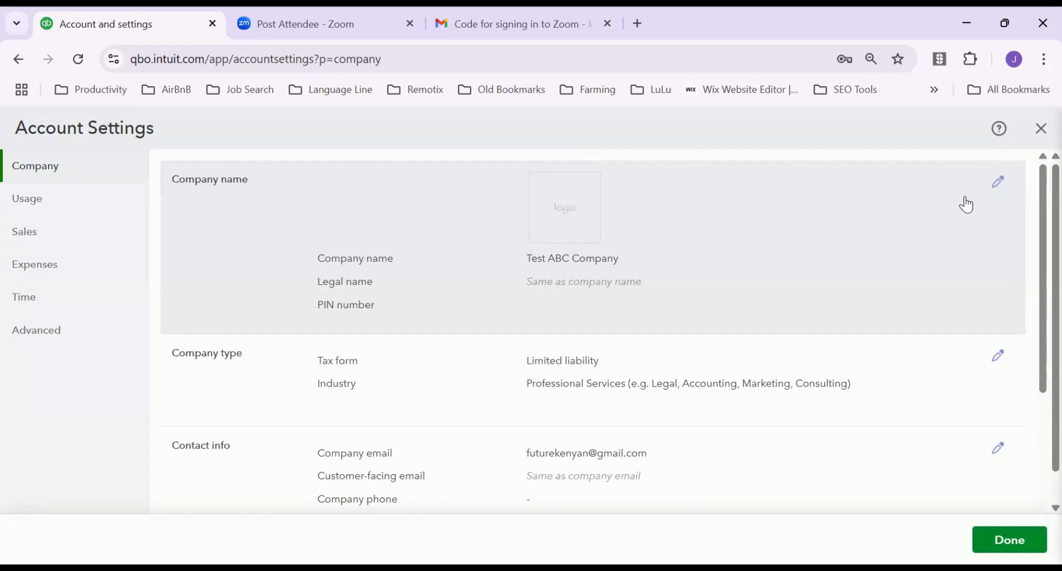
{"action": "left_click", "coordinate": [1001, 185]}
{"action": "left_click", "coordinate": [633, 270]}
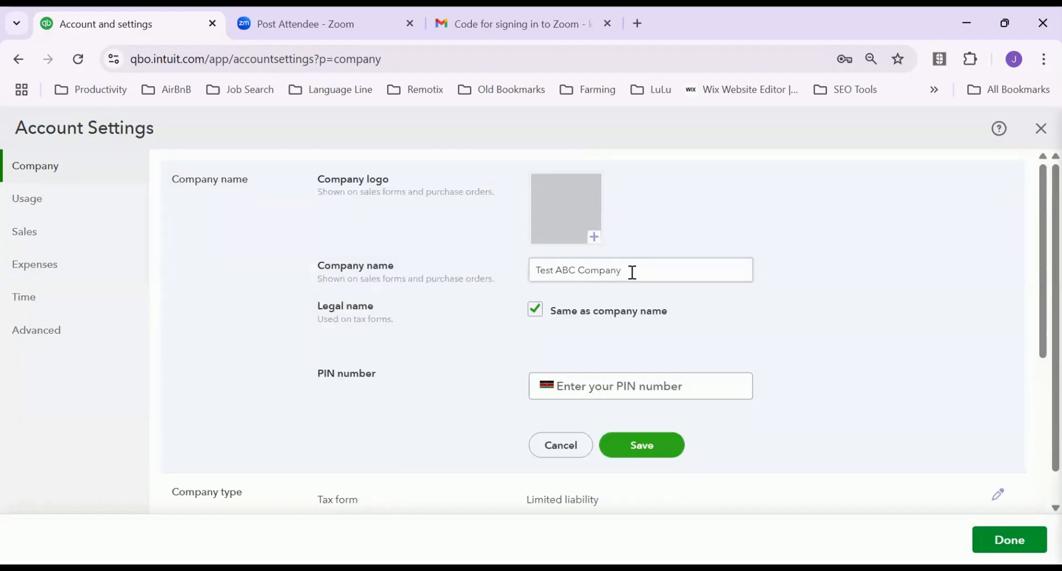
{"action": "mouse_move", "coordinate": [633, 271]}
{"action": "left_mouse_down"}
{"action": "mouse_move", "coordinate": [502, 278]}
{"action": "mouse_move", "coordinate": [515, 257]}
{"action": "left_mouse_up"}
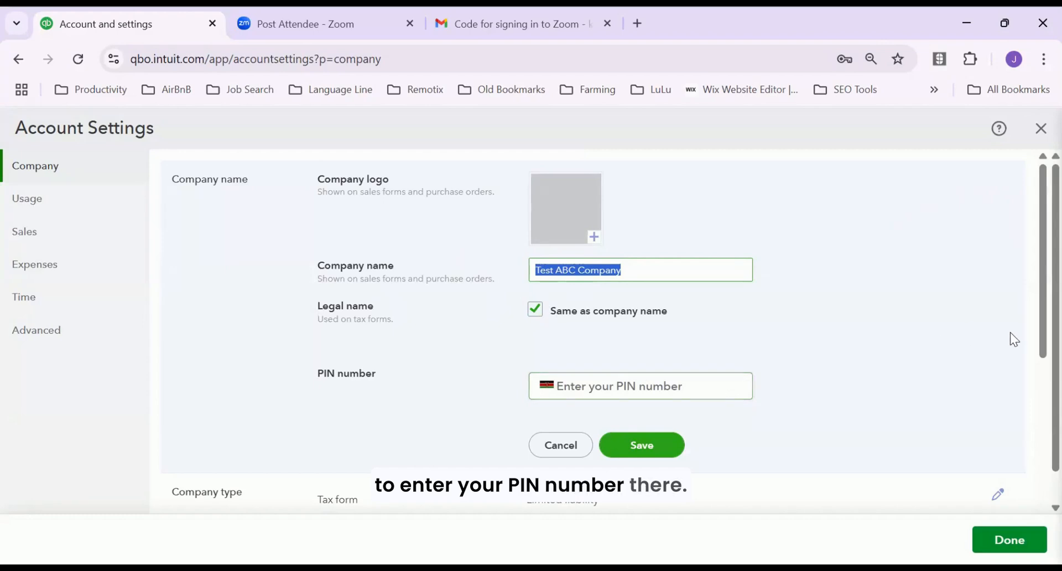
{"action": "left_click_drag", "start_coordinate": [1038, 348], "coordinate": [1024, 454]}
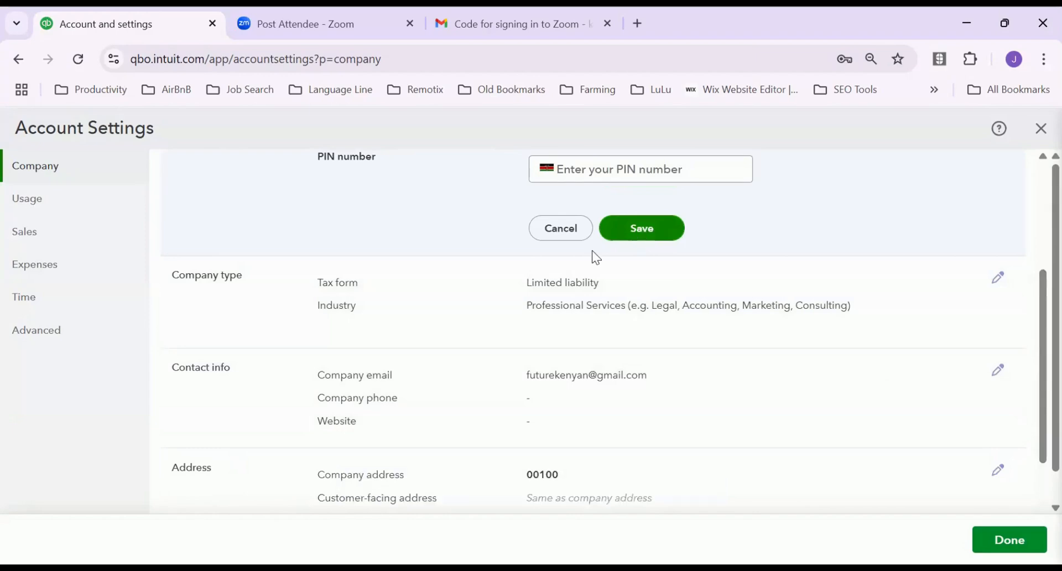
{"action": "left_click", "coordinate": [543, 290]}
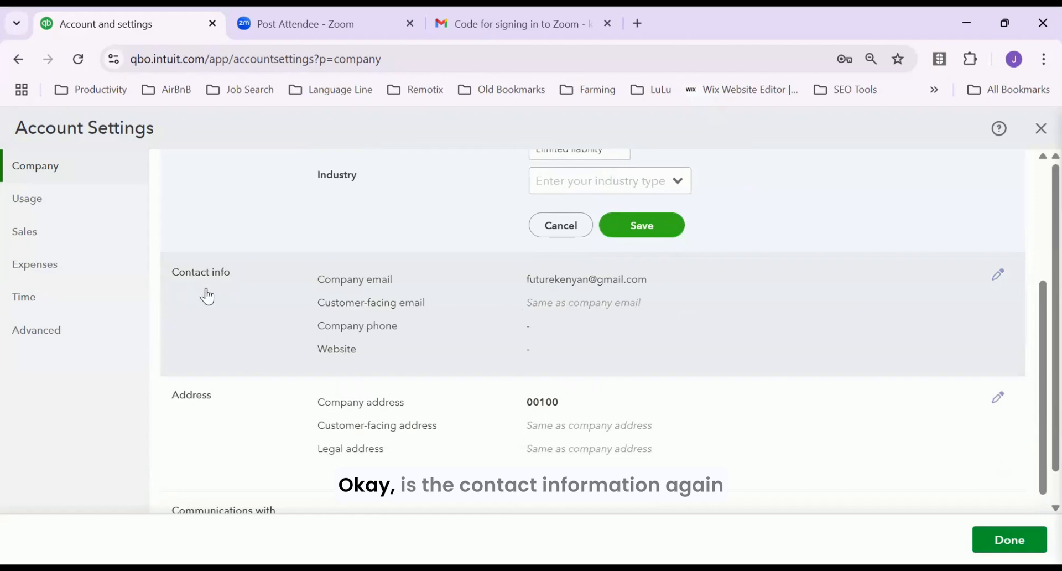
Save the company type with Professional Services industry, then save the contact info
{"action": "left_click", "coordinate": [646, 226]}
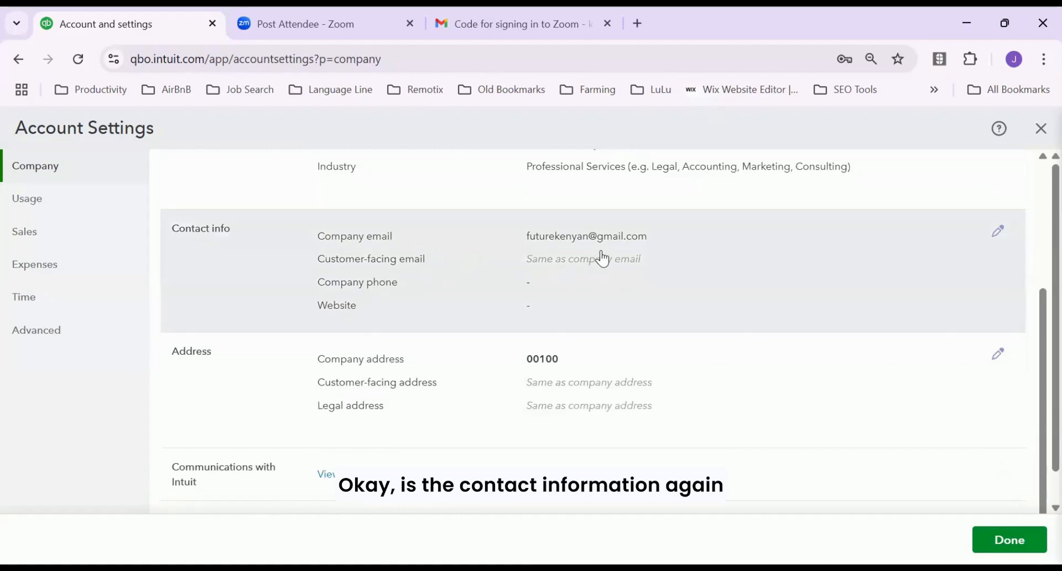
{"action": "left_click", "coordinate": [999, 236]}
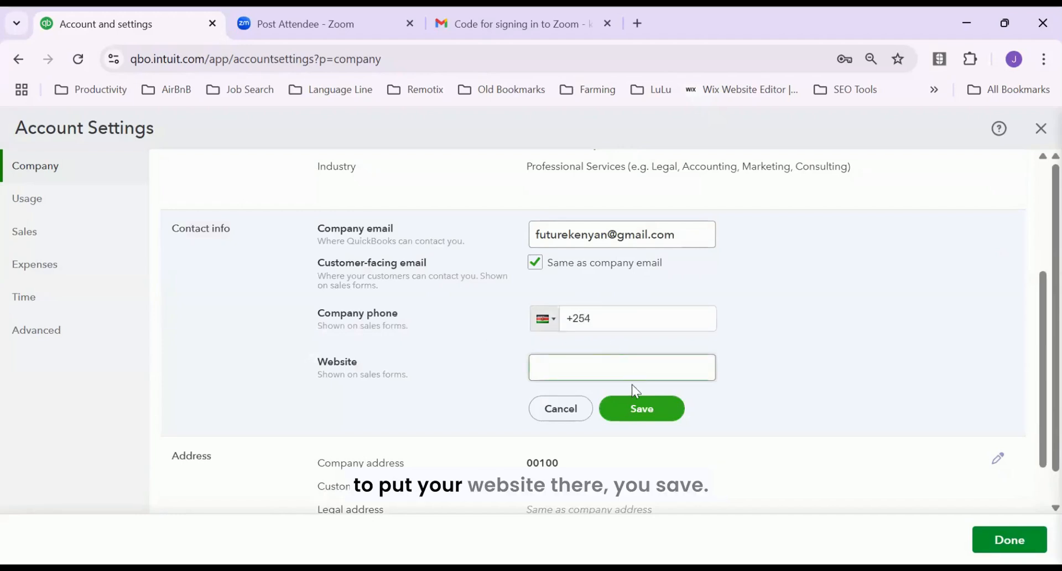
{"action": "left_click", "coordinate": [638, 409]}
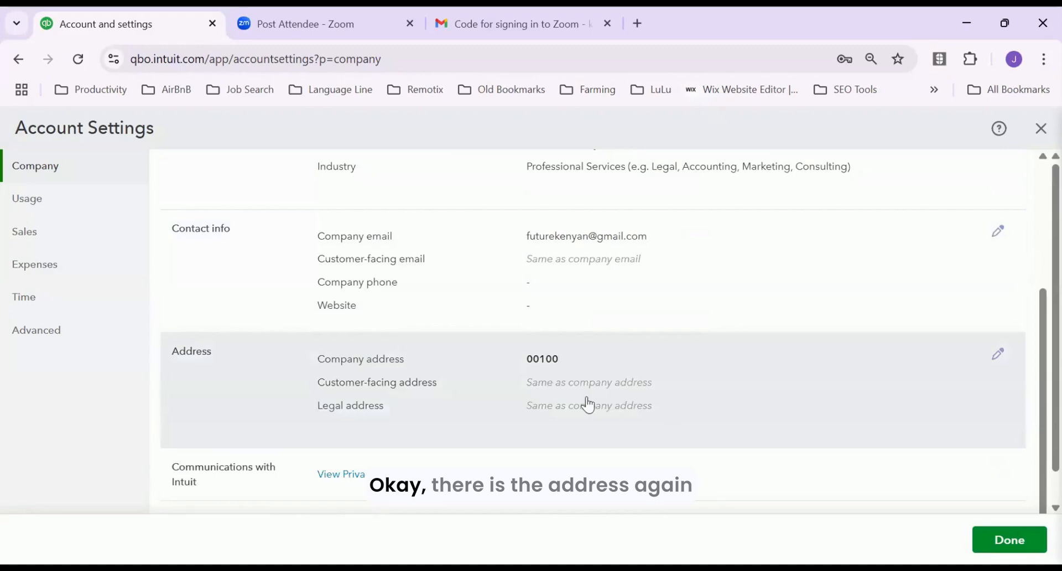
Edit the company address and attempt to save it, which flags State as missing
{"action": "left_click", "coordinate": [530, 387]}
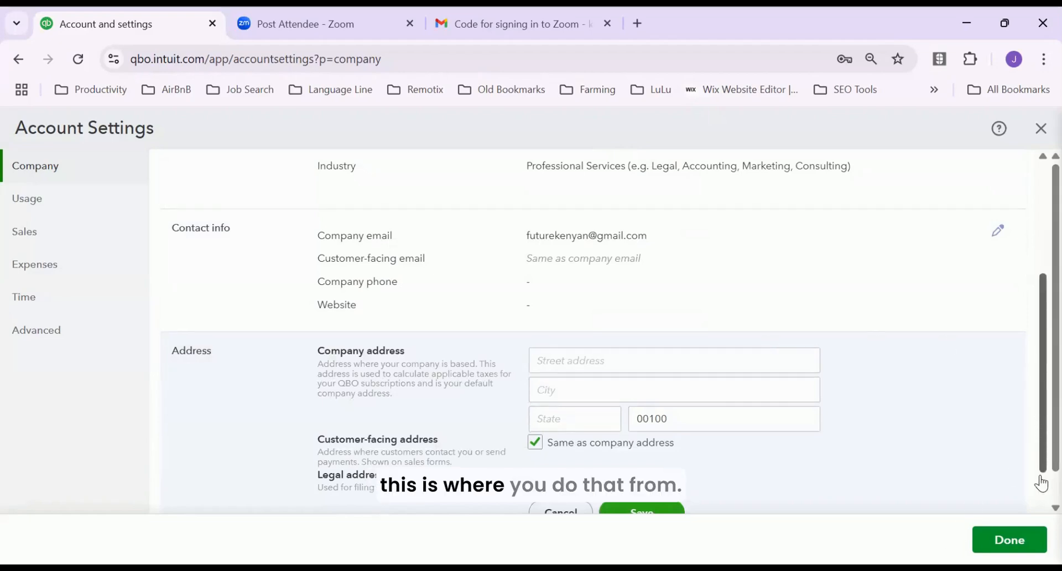
{"action": "scroll", "coordinate": [1037, 487], "scroll_direction": "down", "scroll_amount": 2}
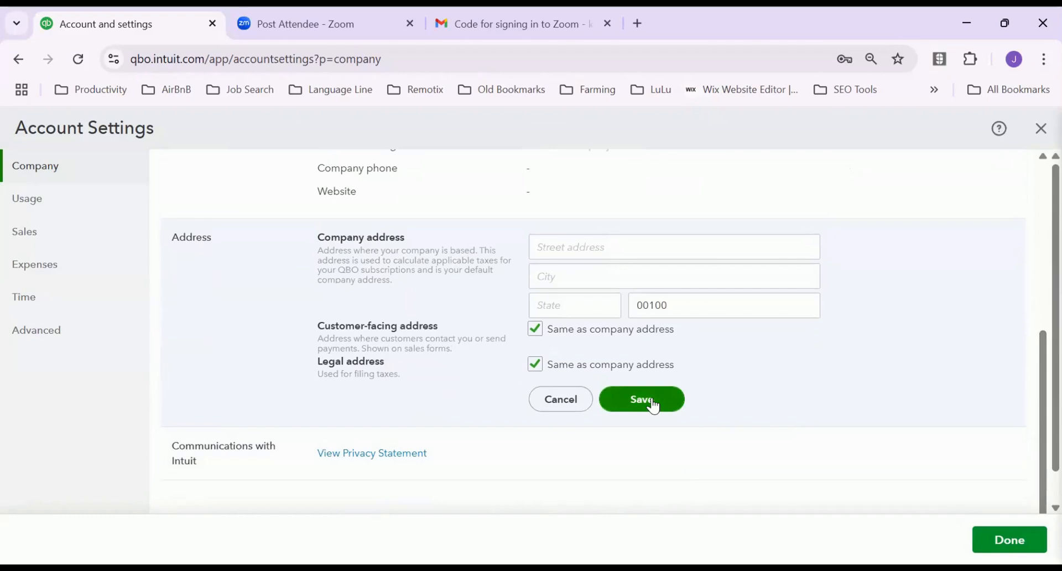
{"action": "left_click", "coordinate": [653, 405]}
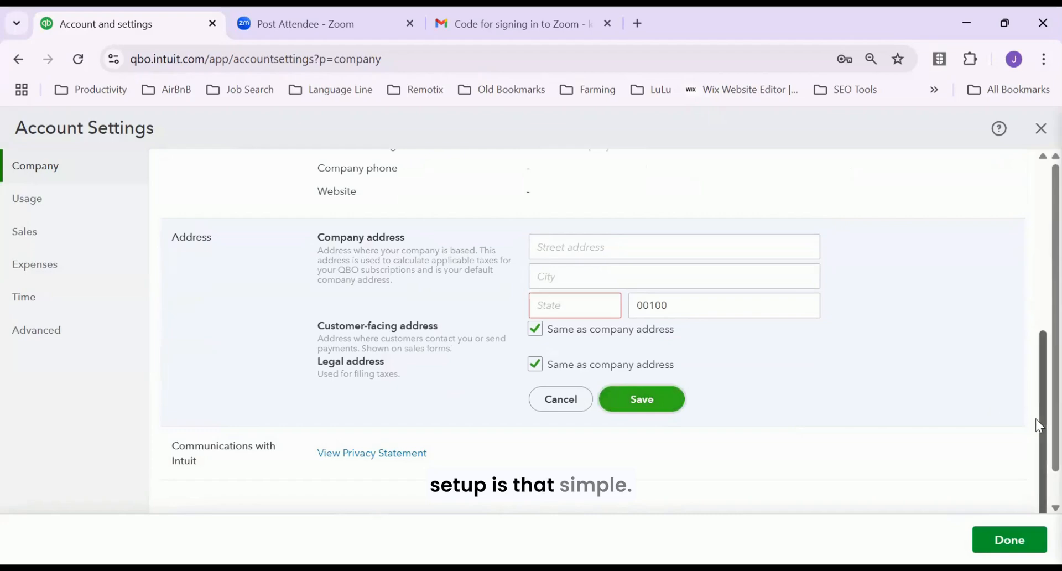
{"action": "left_click_drag", "start_coordinate": [1037, 392], "coordinate": [1036, 221]}
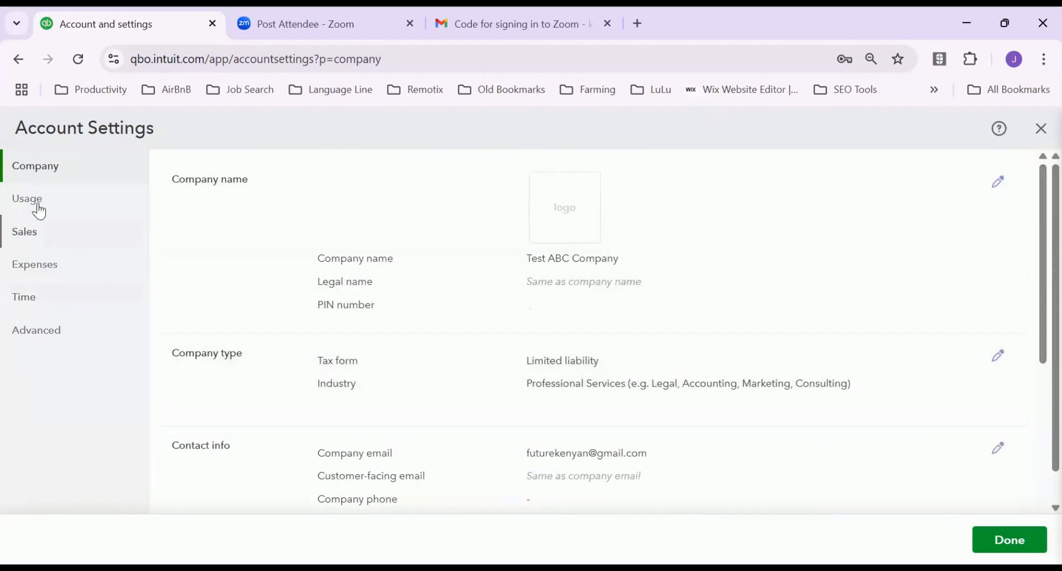
View Usage limits: 1 of 5 billable users and 71 of 250 chart of accounts
{"action": "left_click", "coordinate": [38, 206]}
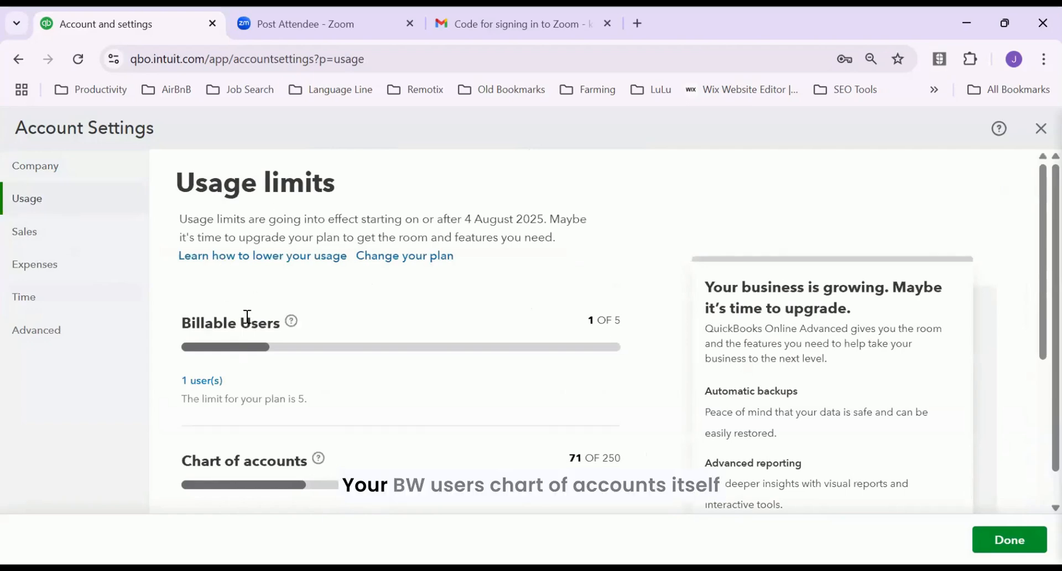
{"action": "scroll", "coordinate": [385, 398], "scroll_direction": "down", "scroll_amount": 3}
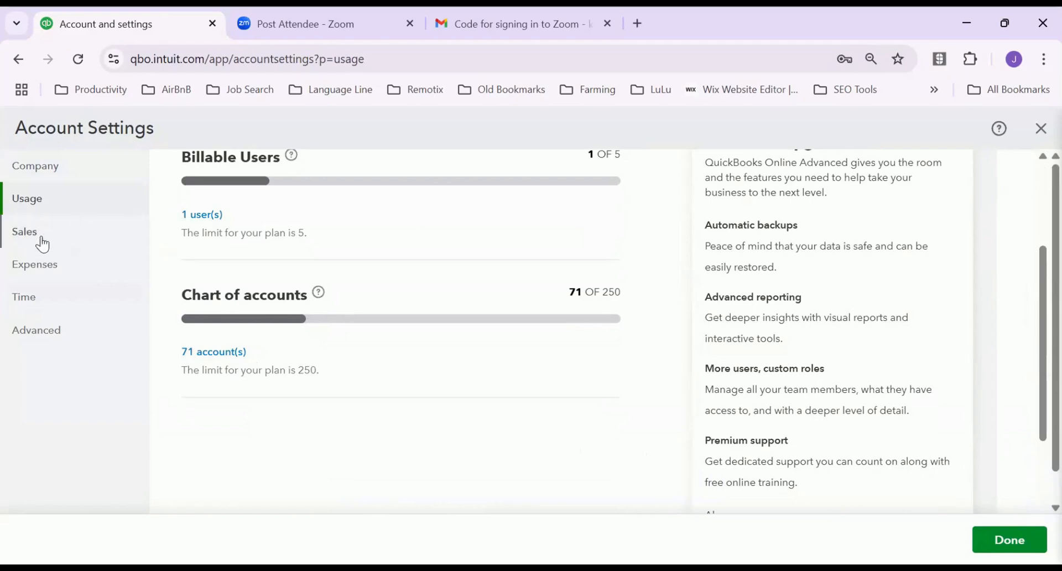
Save Sales form content with Net 30 invoice terms and custom transaction numbers kept on
{"action": "left_click", "coordinate": [26, 232]}
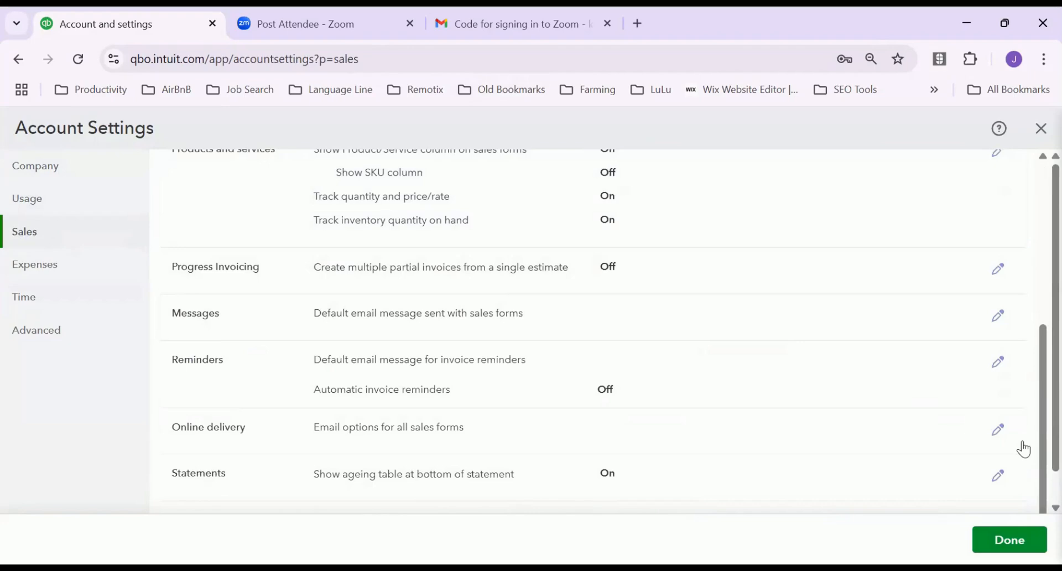
{"action": "left_click_drag", "start_coordinate": [1039, 343], "coordinate": [1038, 181]}
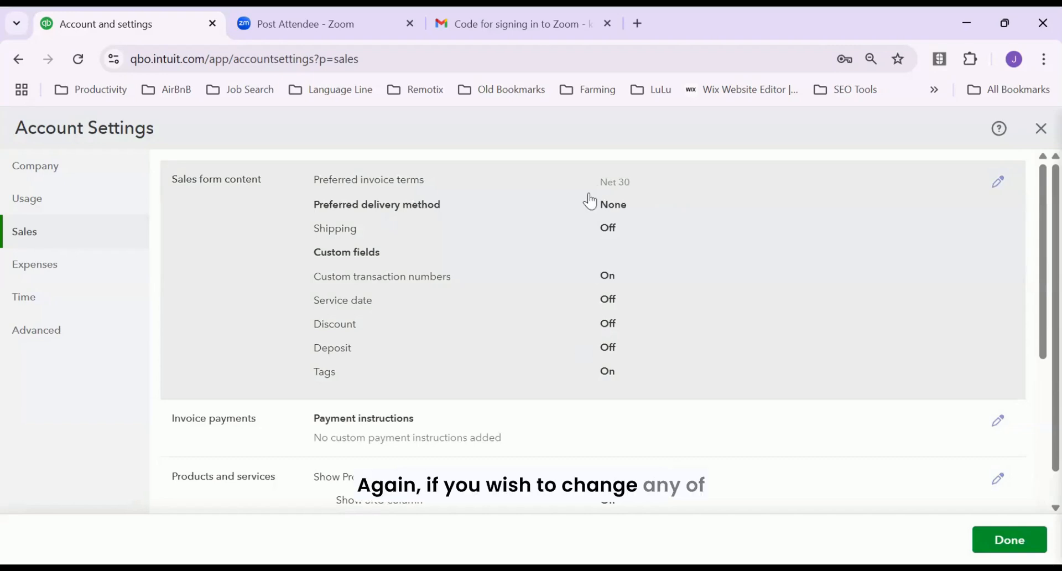
{"action": "left_click", "coordinate": [996, 188]}
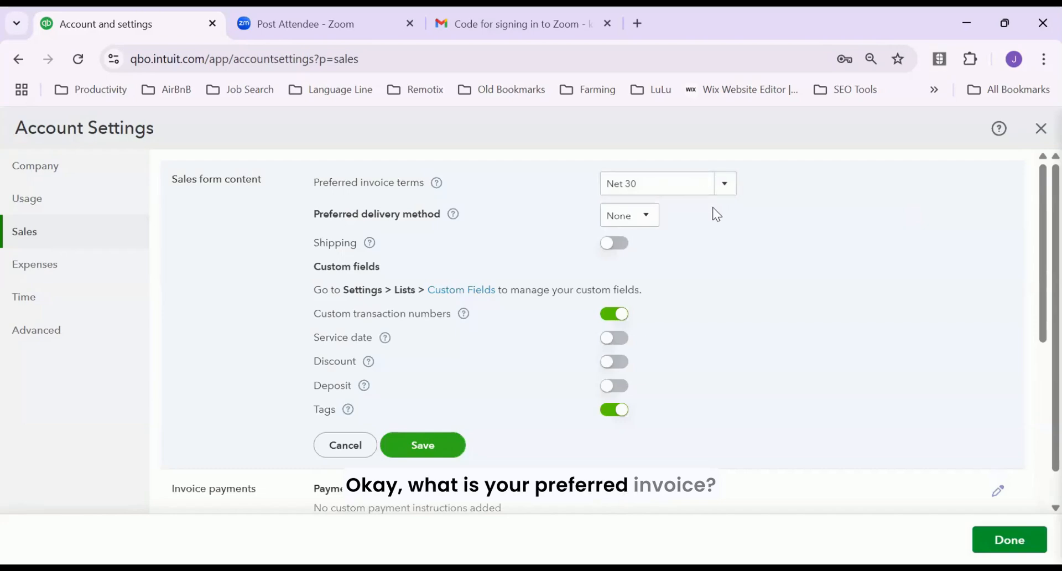
{"action": "left_click", "coordinate": [717, 198]}
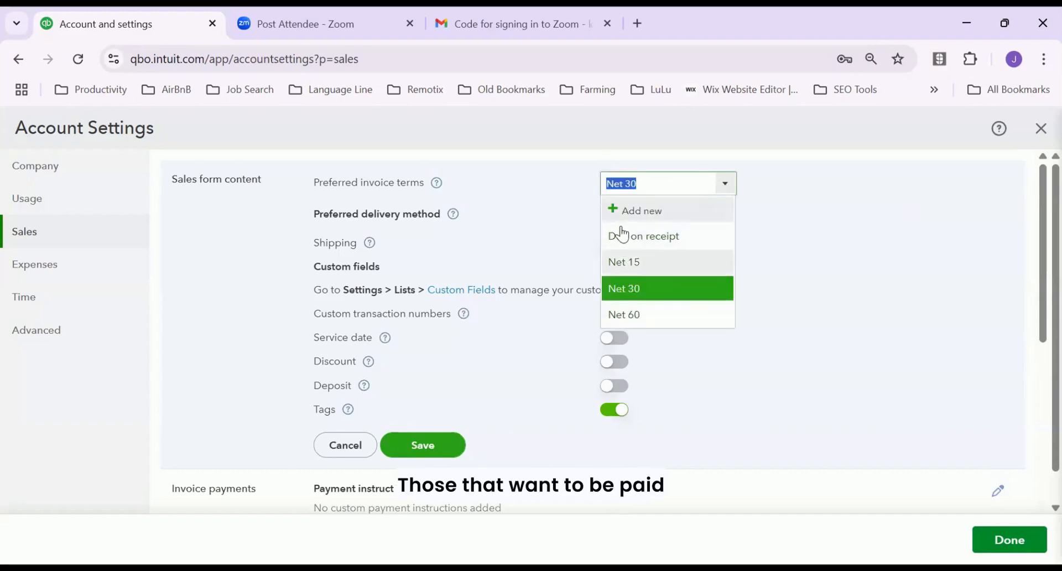
{"action": "left_click", "coordinate": [557, 258]}
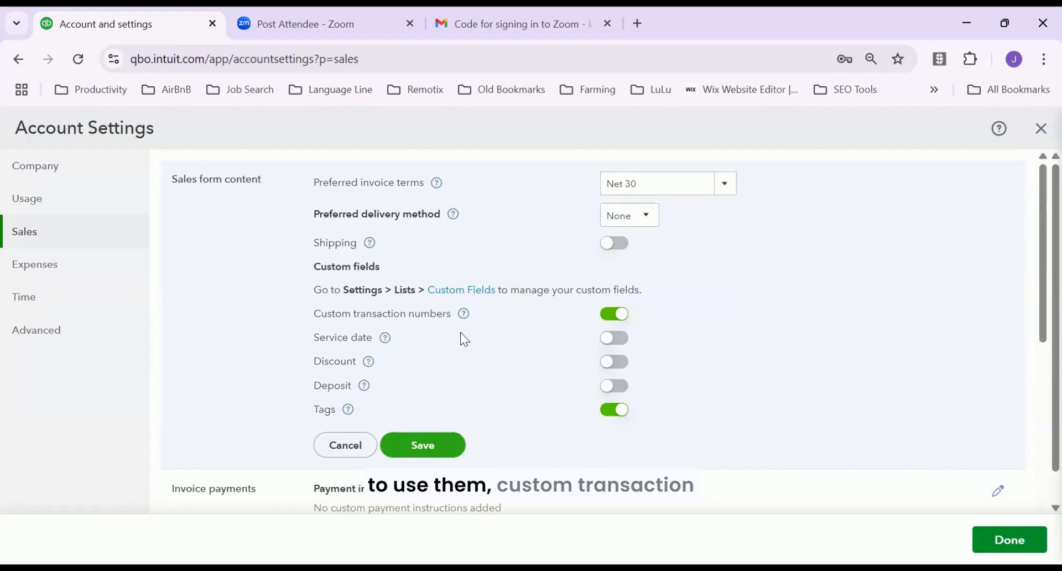
{"action": "left_click", "coordinate": [619, 316]}
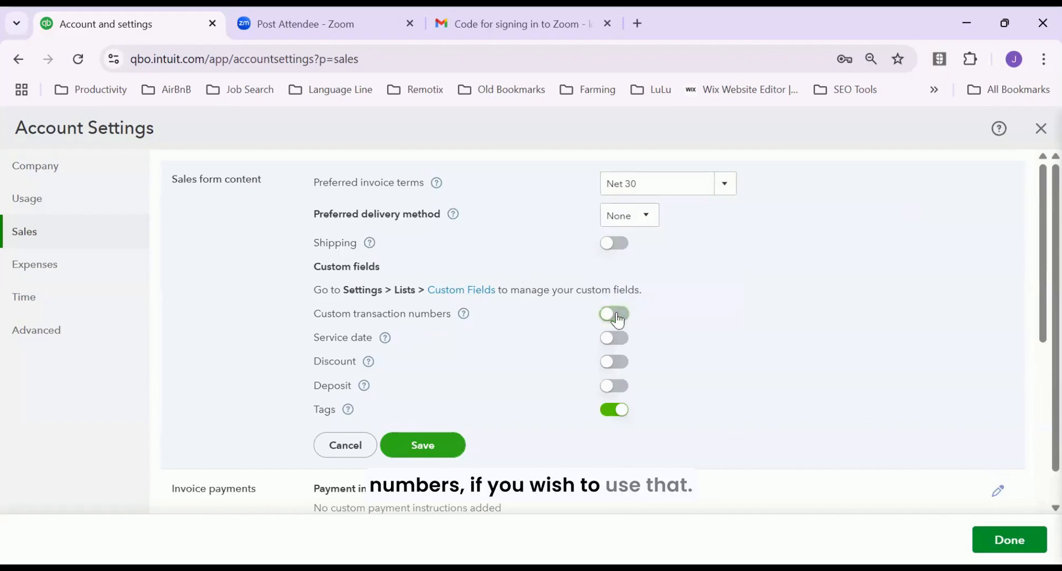
{"action": "left_click", "coordinate": [615, 315]}
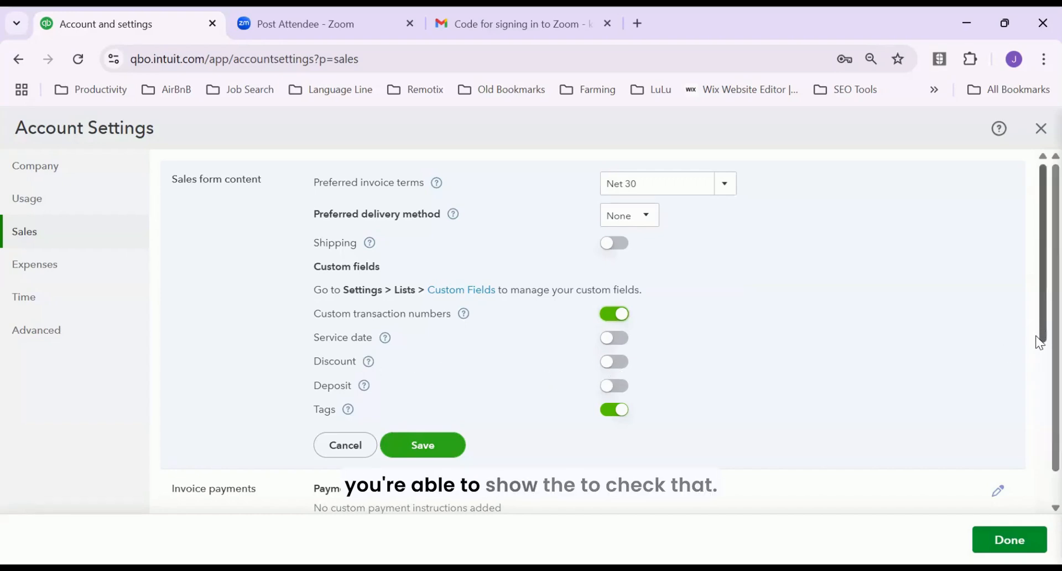
{"action": "left_click_drag", "start_coordinate": [1036, 335], "coordinate": [1033, 377]}
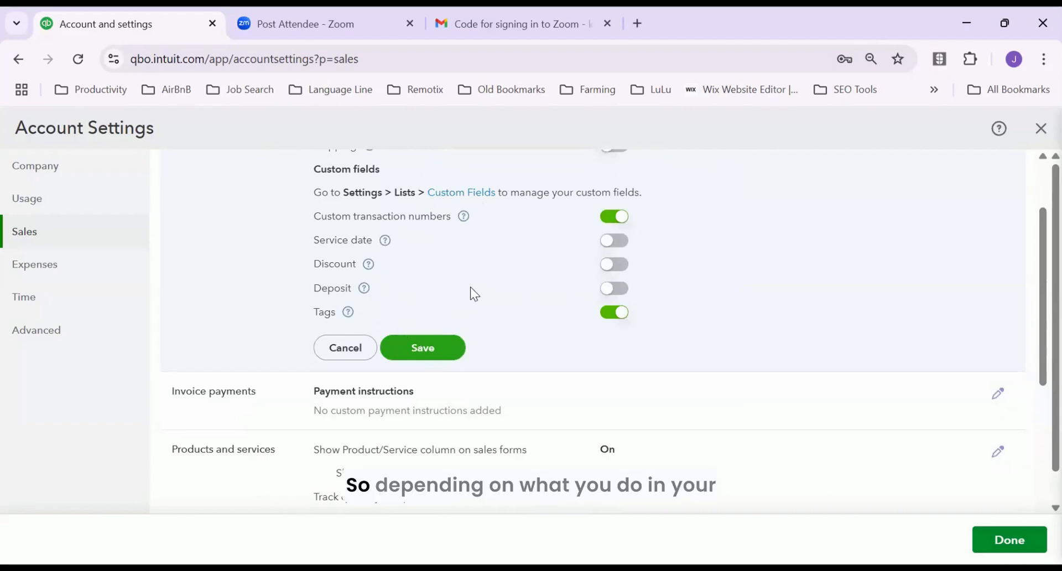
{"action": "scroll", "coordinate": [471, 286], "scroll_direction": "up", "scroll_amount": 1}
{"action": "scroll", "coordinate": [471, 288], "scroll_direction": "up", "scroll_amount": 1}
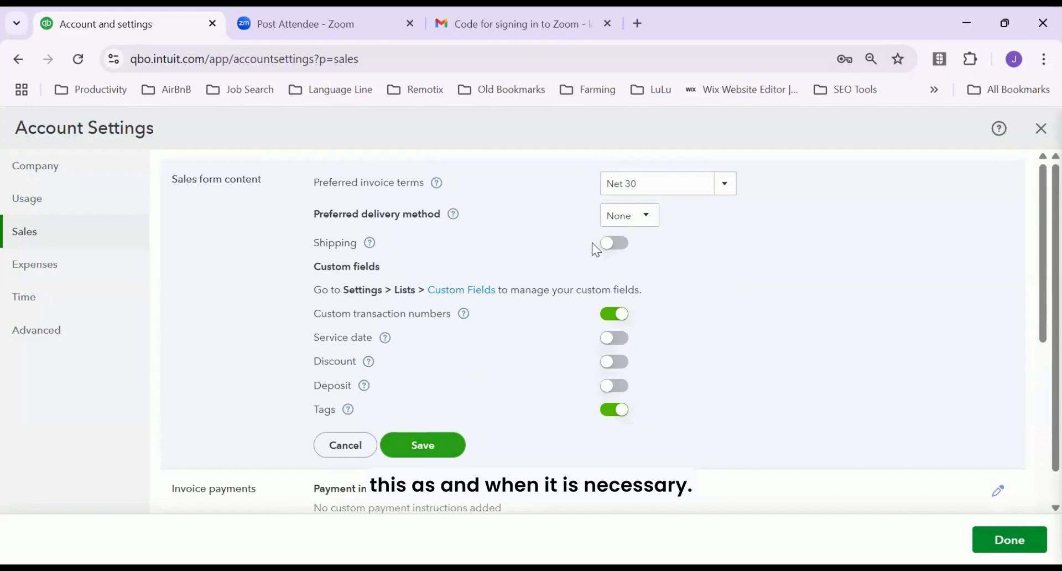
{"action": "left_click", "coordinate": [428, 451]}
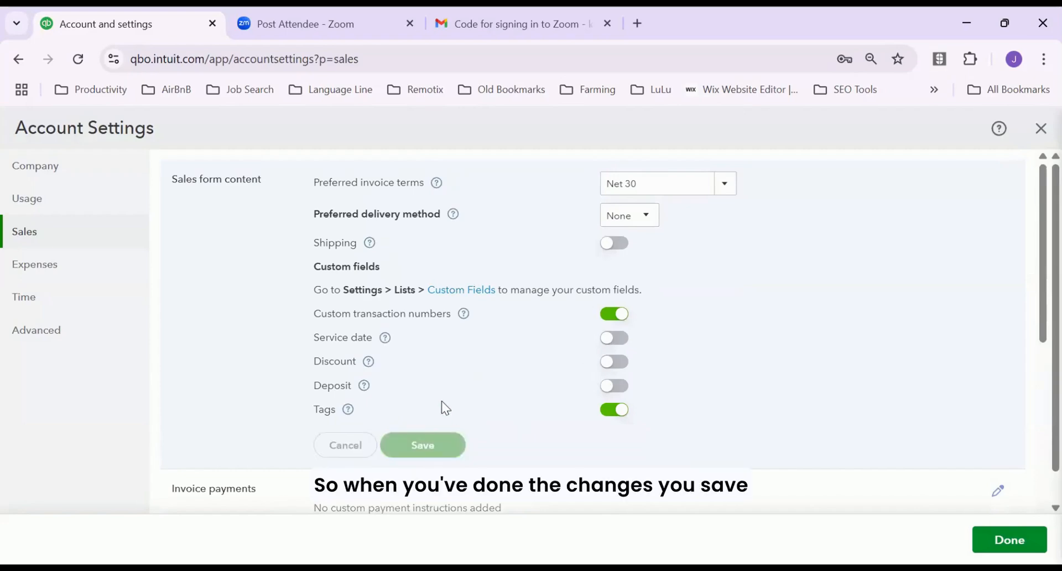
Save Products and services with quantity and inventory tracking on, confirming pending changes with Yes
{"action": "scroll", "coordinate": [536, 325], "scroll_direction": "down", "scroll_amount": 3}
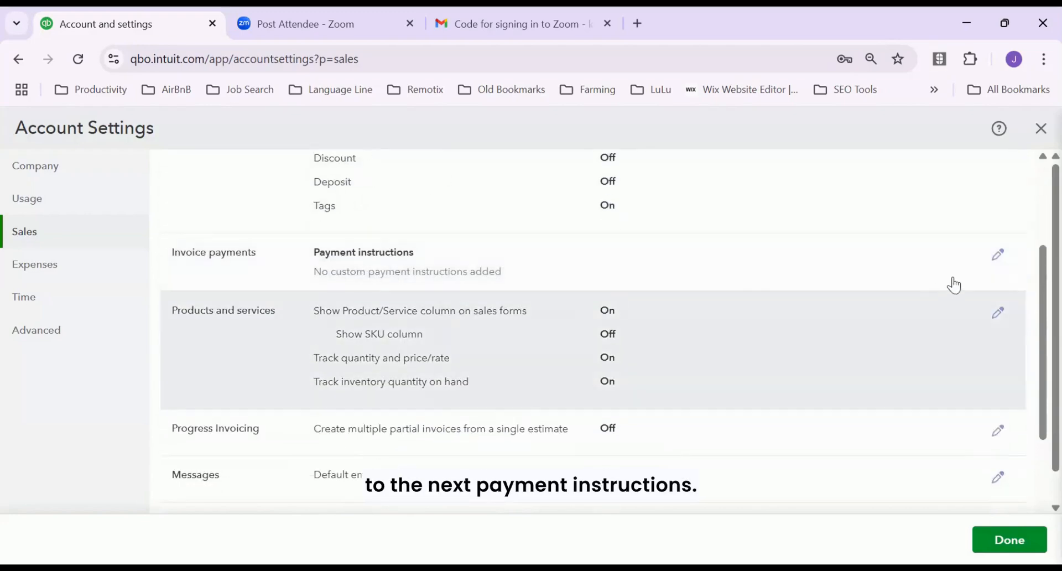
{"action": "left_click", "coordinate": [990, 262]}
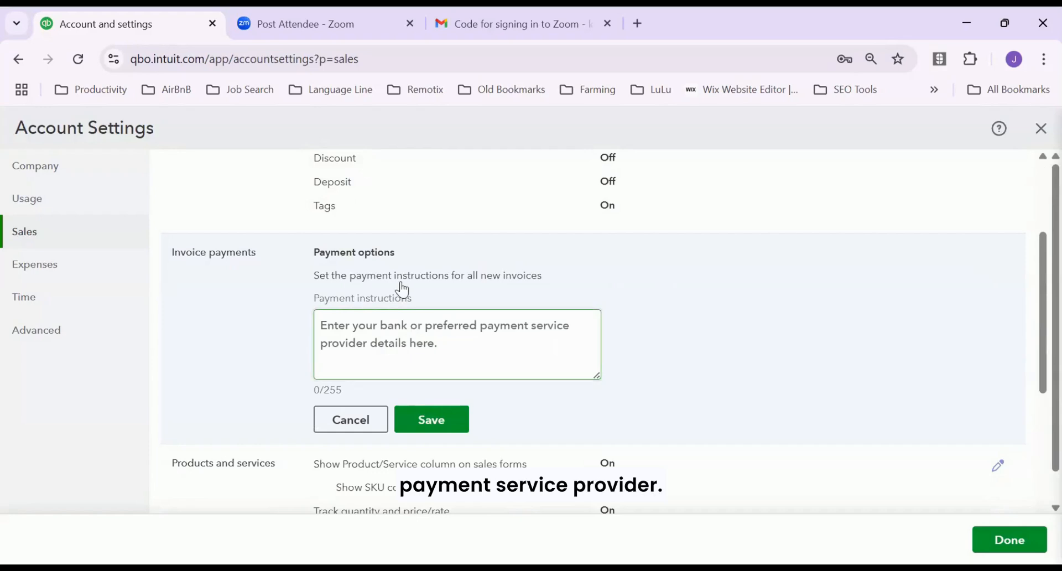
{"action": "scroll", "coordinate": [787, 400], "scroll_direction": "down", "scroll_amount": 3}
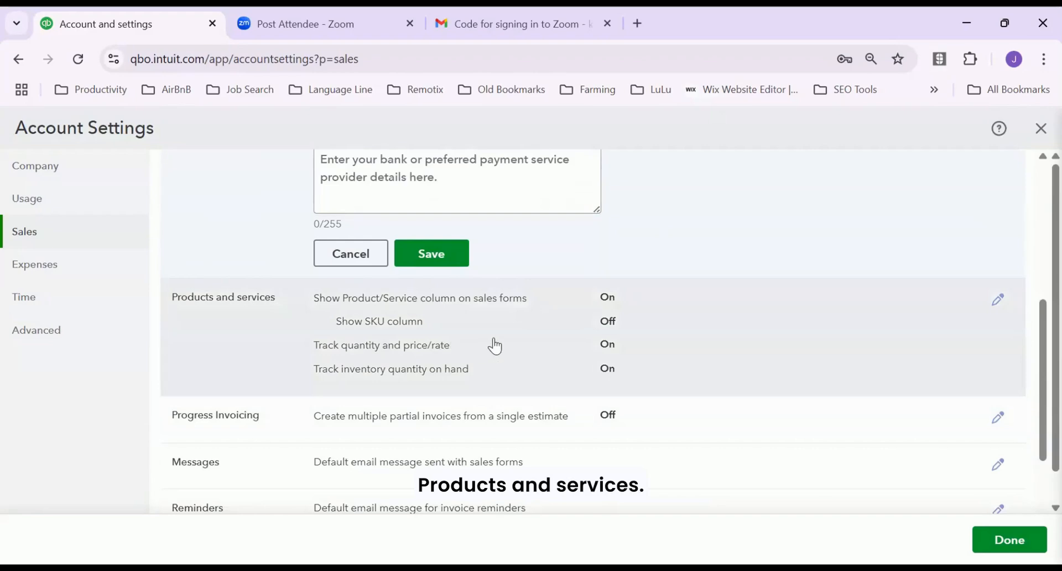
{"action": "left_click", "coordinate": [529, 347]}
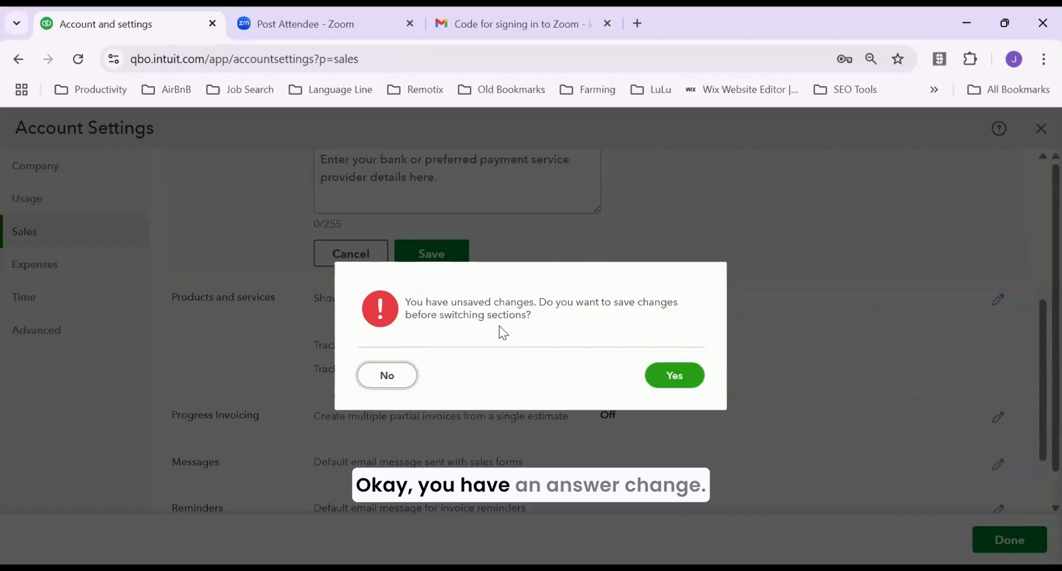
{"action": "left_click", "coordinate": [663, 374]}
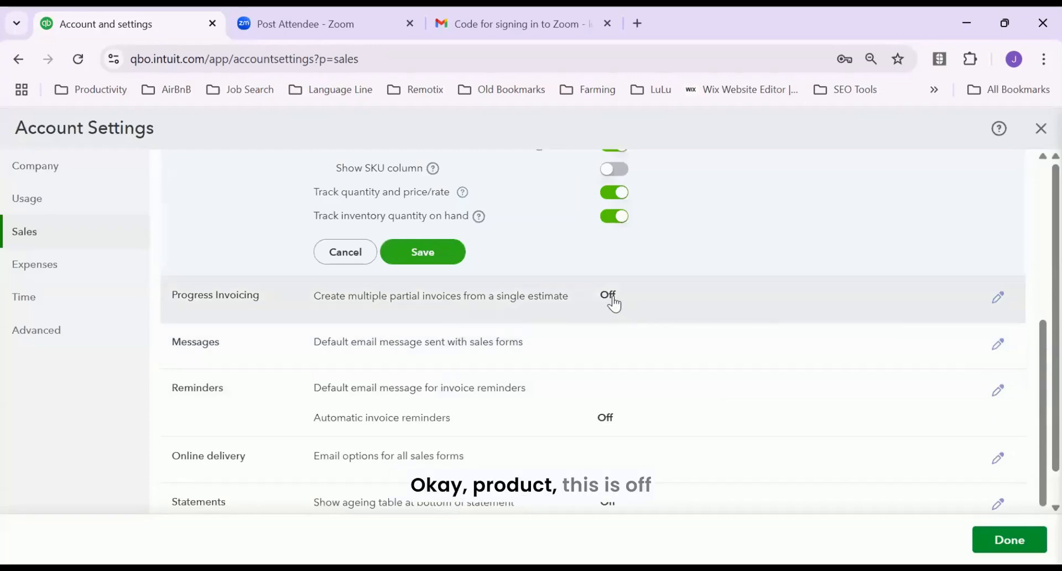
{"action": "left_click", "coordinate": [997, 299]}
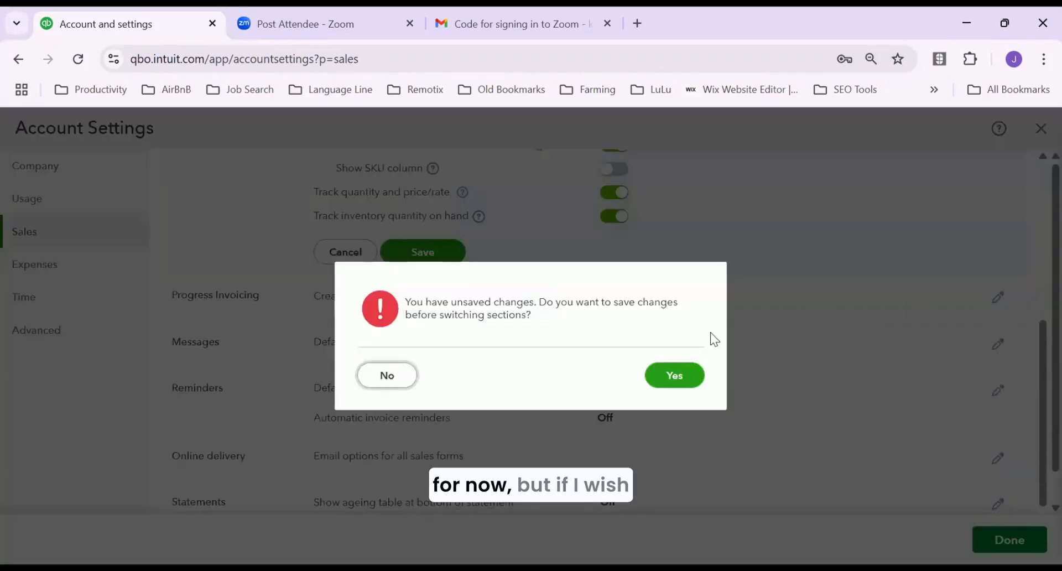
{"action": "left_click", "coordinate": [670, 375]}
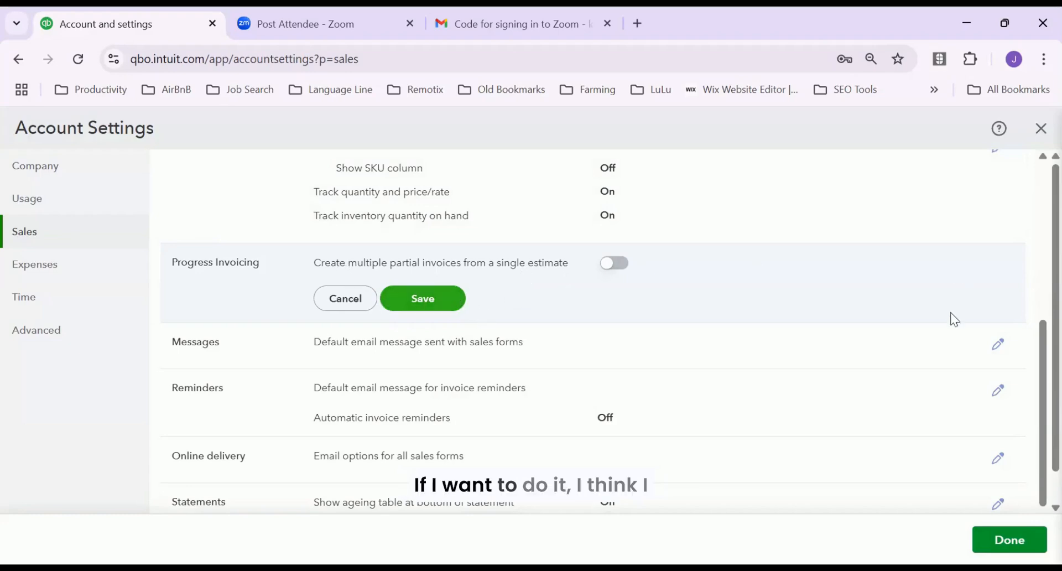
Switch Progress Invoicing on, accept the newest invoice template, and save the change
{"action": "left_click", "coordinate": [612, 263]}
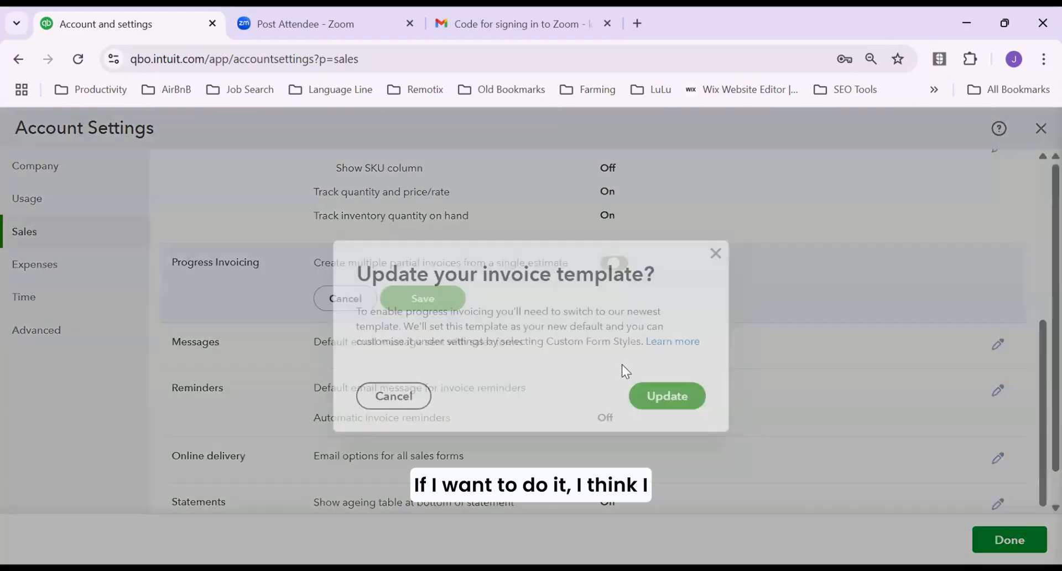
{"action": "left_click", "coordinate": [662, 397]}
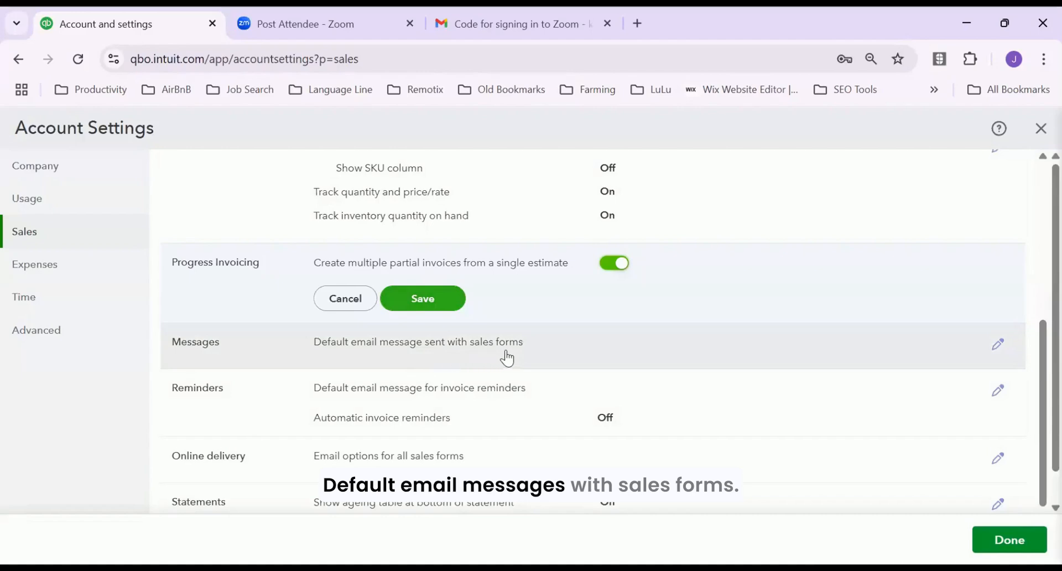
{"action": "left_click", "coordinate": [998, 347]}
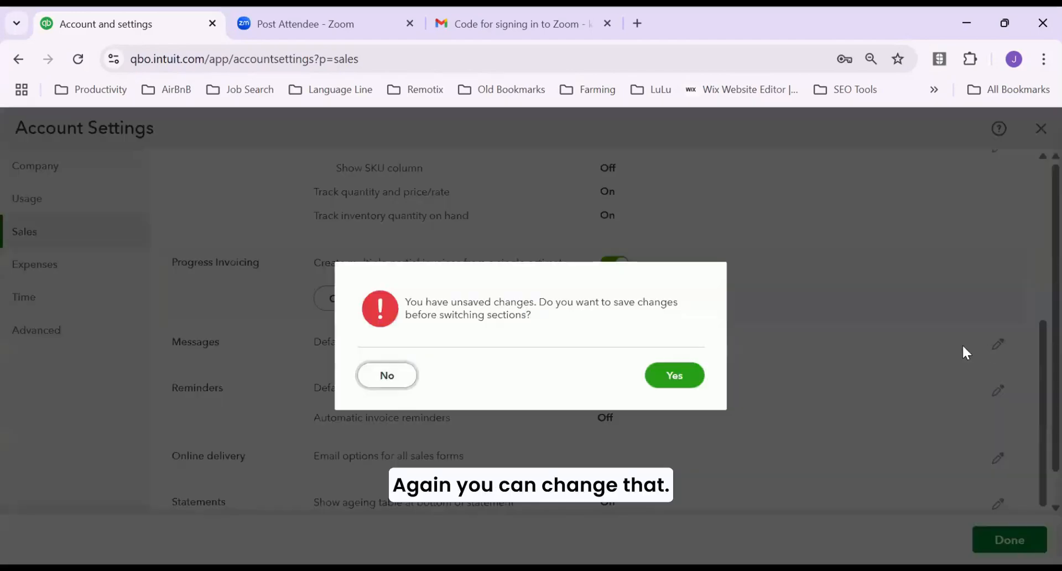
{"action": "left_click", "coordinate": [675, 375]}
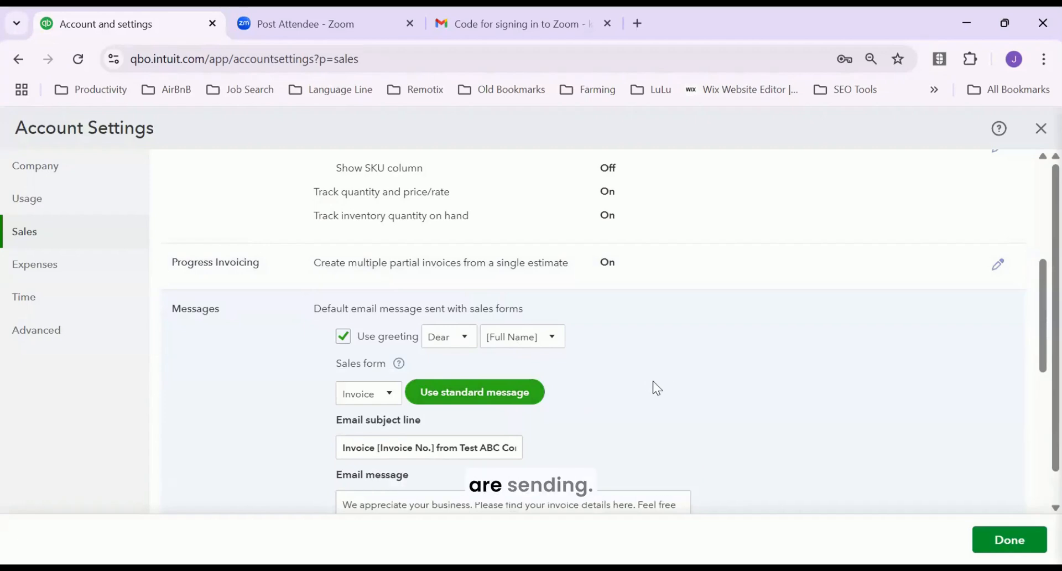
Select the default invoice email message, then cancel the online delivery edit unchanged
{"action": "scroll", "coordinate": [666, 392], "scroll_direction": "down", "scroll_amount": 3}
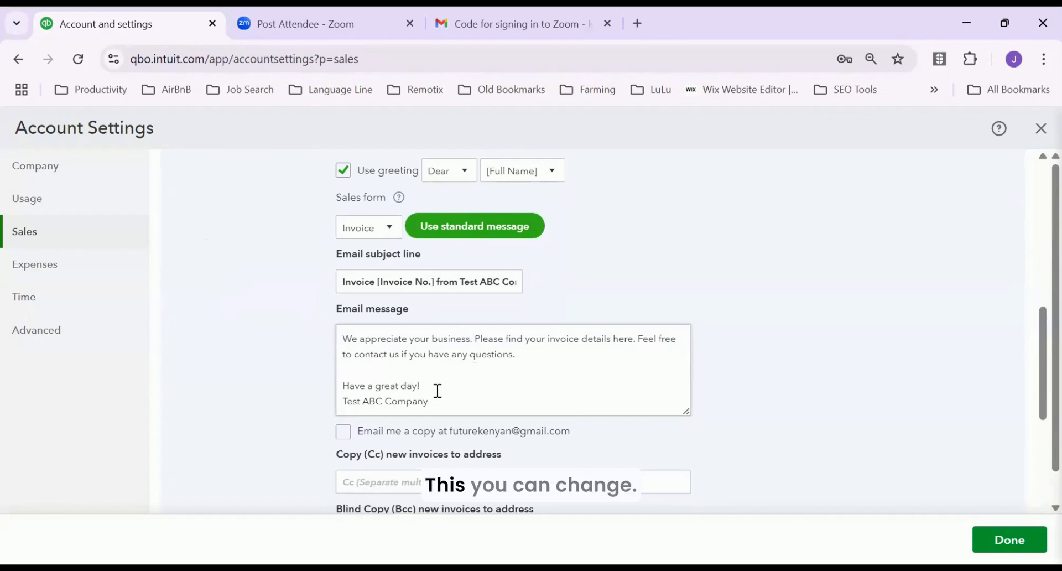
{"action": "left_click_drag", "start_coordinate": [434, 392], "coordinate": [332, 344]}
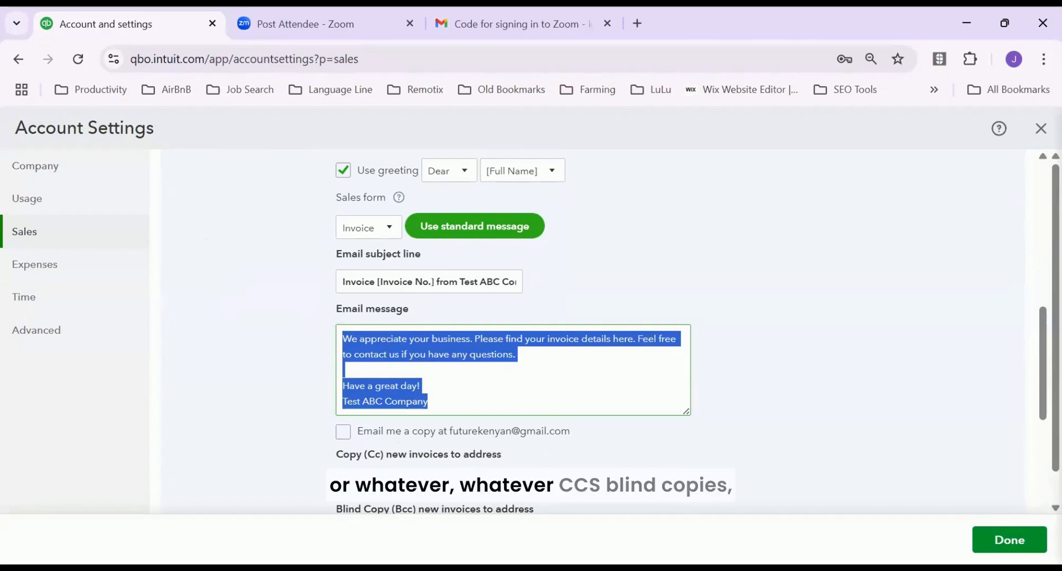
{"action": "scroll", "coordinate": [505, 461], "scroll_direction": "down", "scroll_amount": 2}
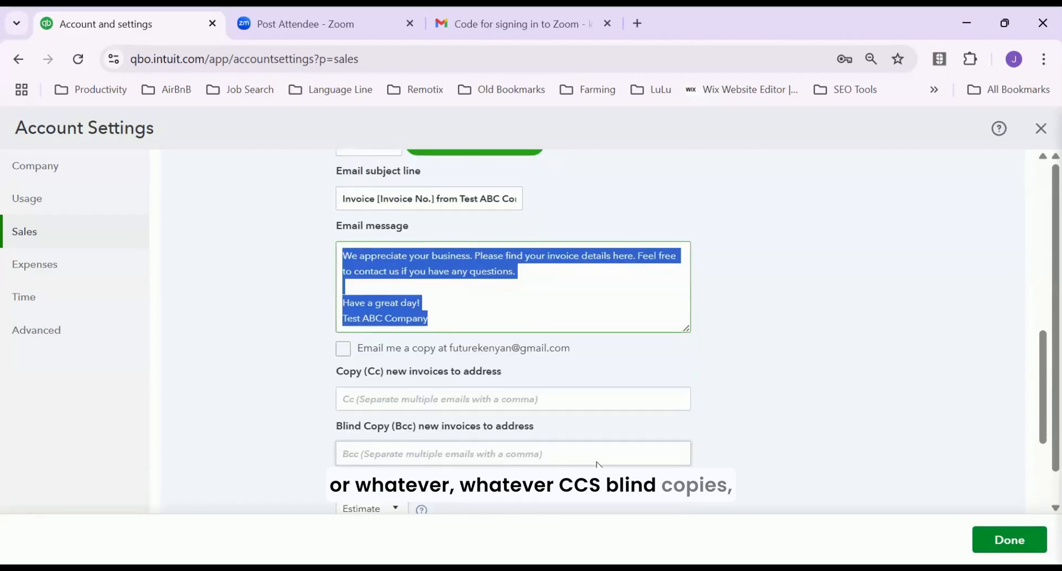
{"action": "scroll", "coordinate": [531, 459], "scroll_direction": "down", "scroll_amount": 3}
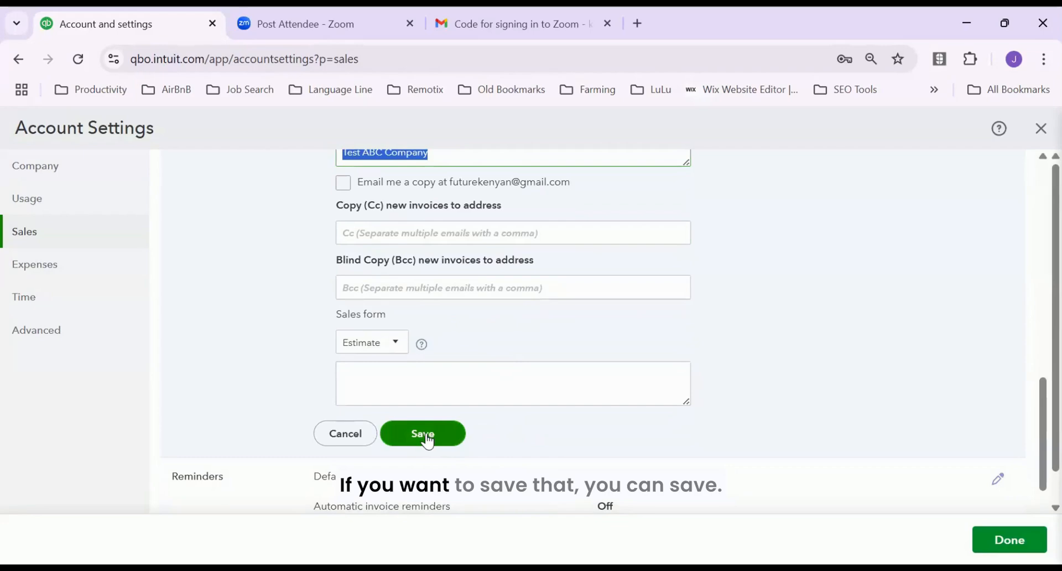
{"action": "left_click", "coordinate": [347, 434]}
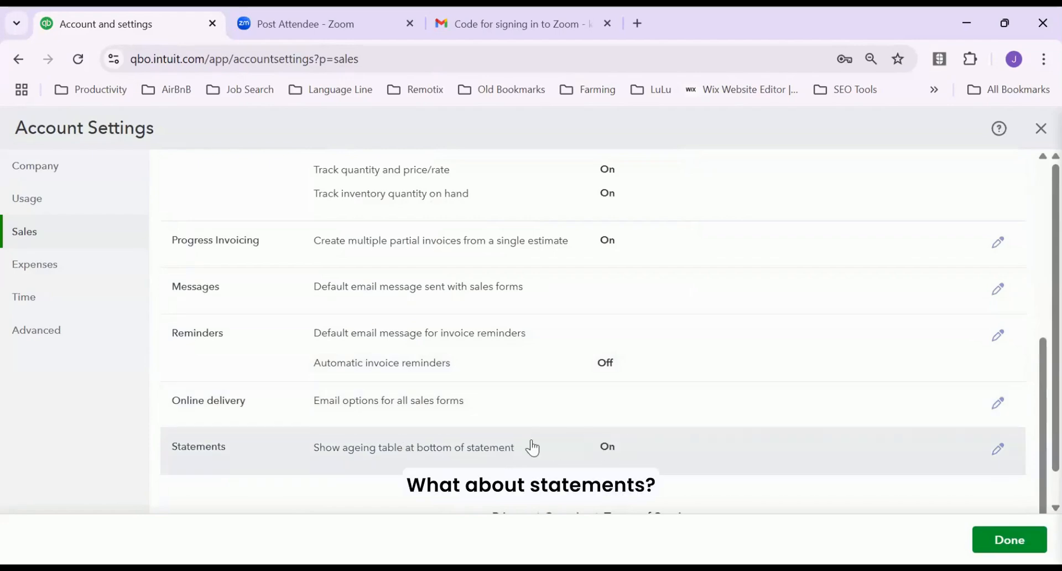
Save statement settings with the ageing table on, then finish with Done
{"action": "left_click", "coordinate": [998, 448]}
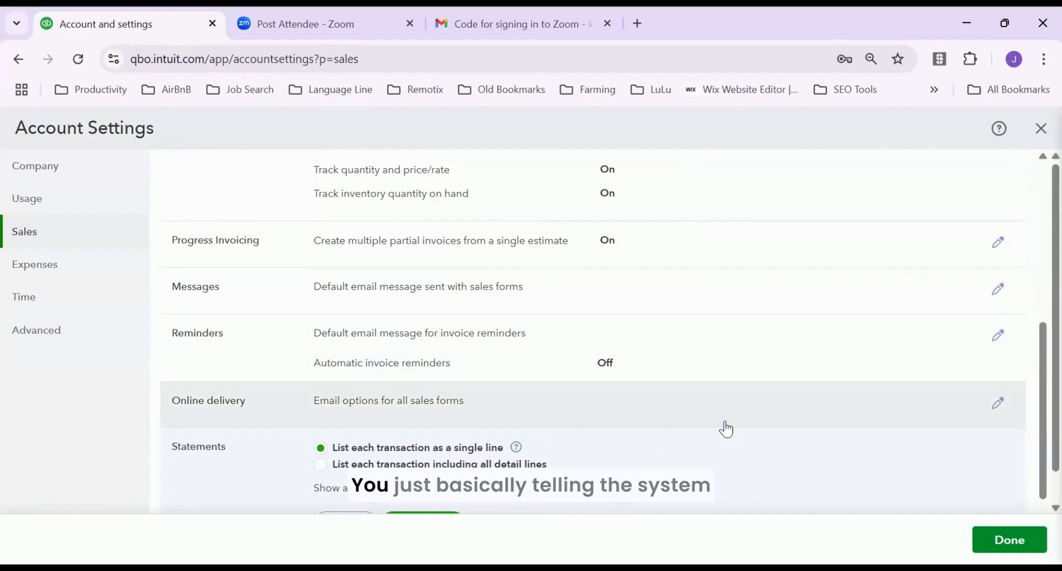
{"action": "scroll", "coordinate": [723, 430], "scroll_direction": "down", "scroll_amount": 1}
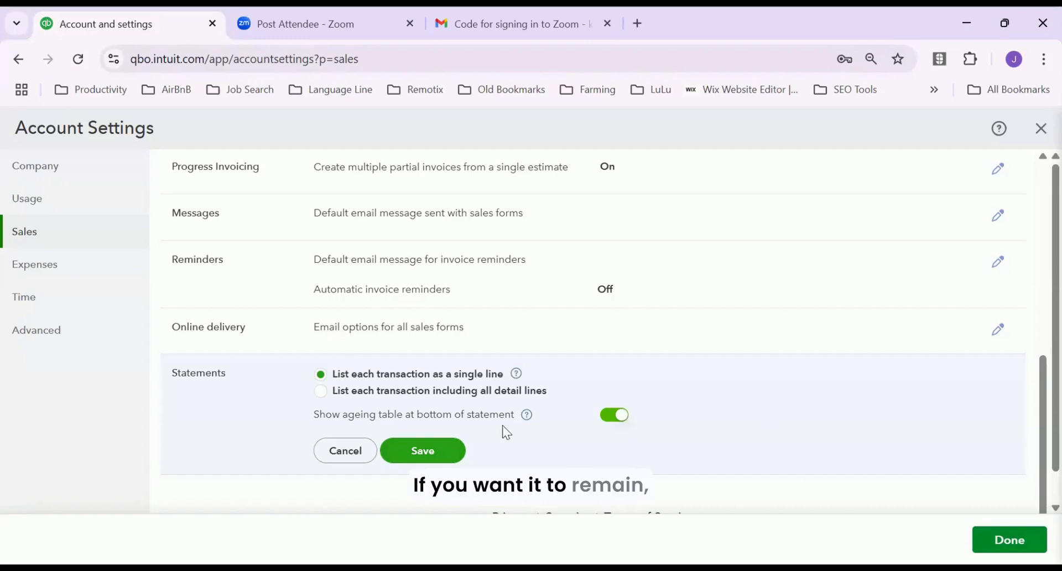
{"action": "left_click", "coordinate": [431, 451]}
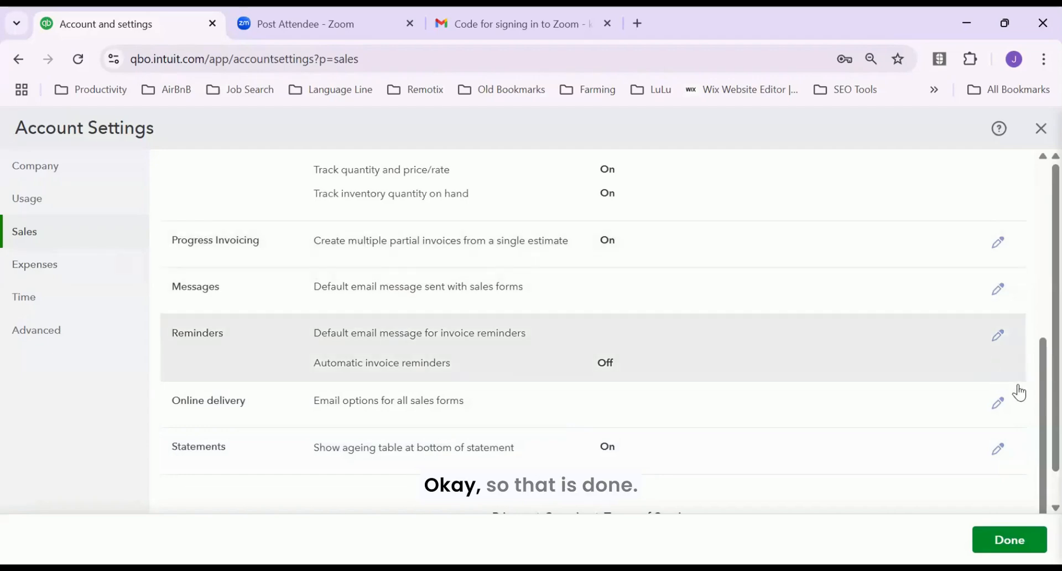
{"action": "left_click", "coordinate": [1005, 541]}
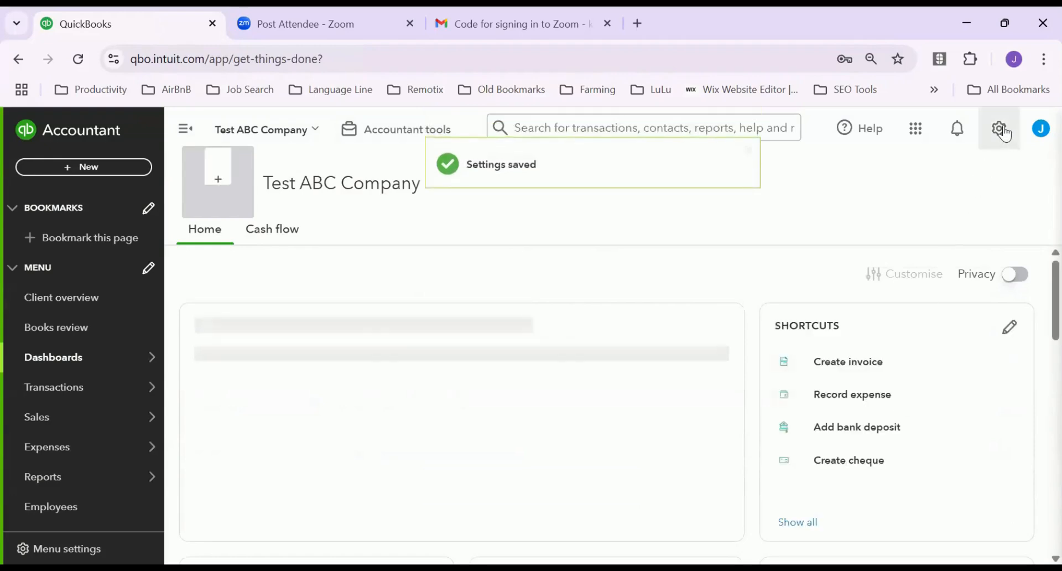
Reopen Account and settings from the gear menu, go to Expenses, and edit Bills and expenses
{"action": "left_click", "coordinate": [998, 130]}
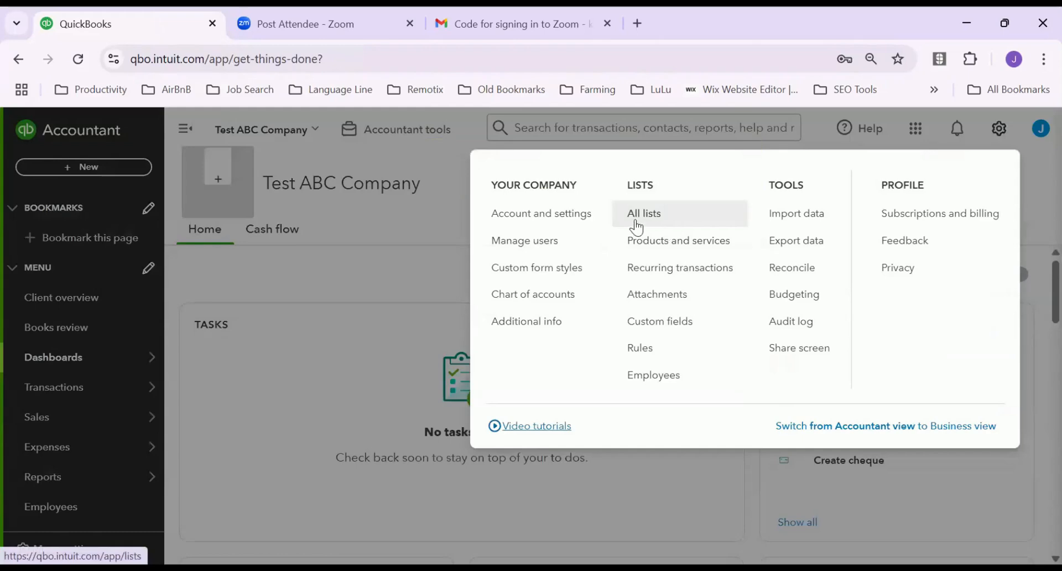
{"action": "left_click", "coordinate": [591, 221]}
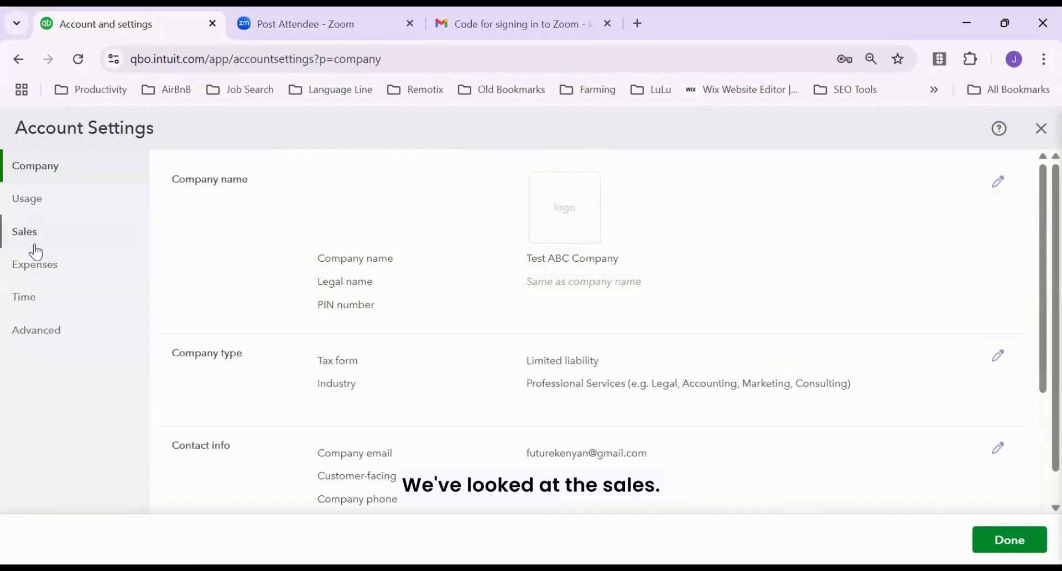
{"action": "left_click", "coordinate": [46, 271]}
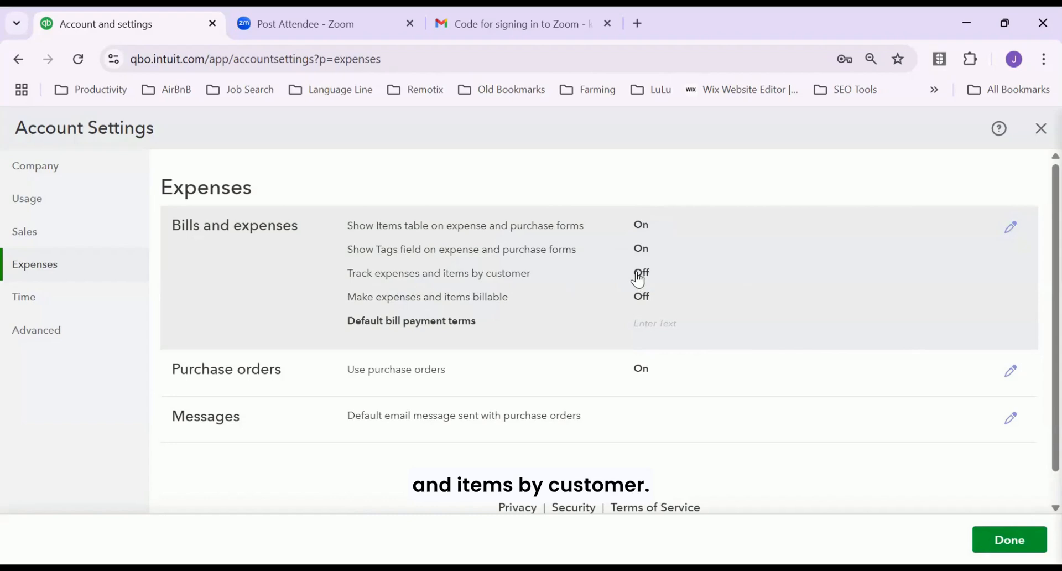
{"action": "left_click", "coordinate": [1012, 230]}
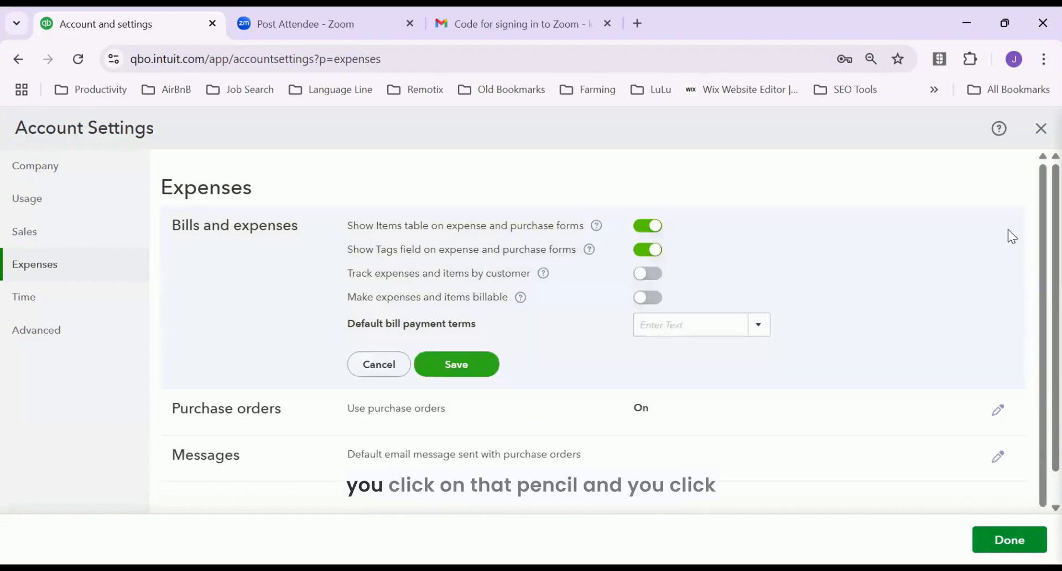
Turn on Track expenses by customer and Make expenses billable, save, then edit Purchase orders
{"action": "left_click", "coordinate": [647, 274]}
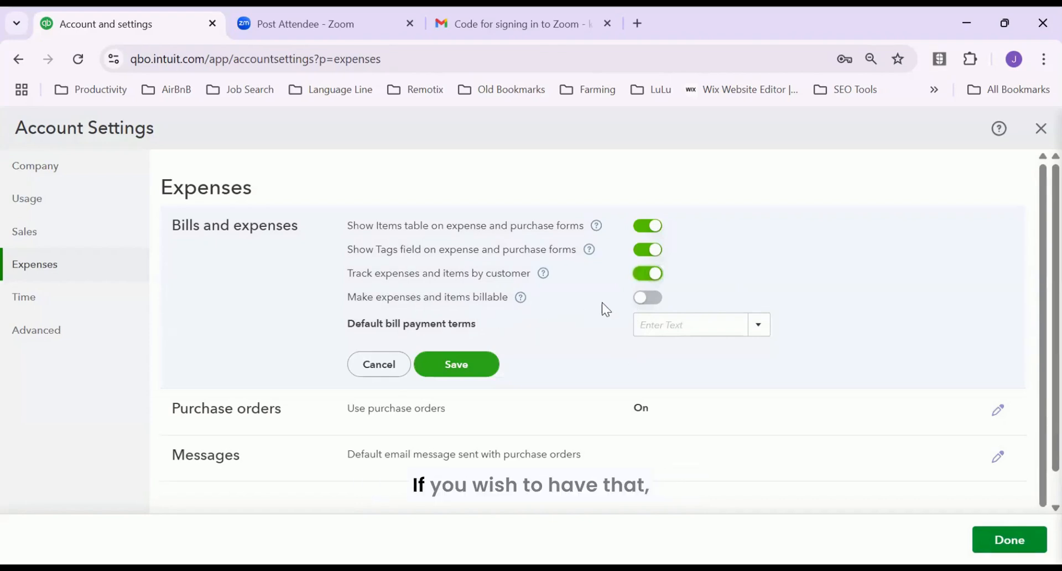
{"action": "left_click", "coordinate": [643, 302]}
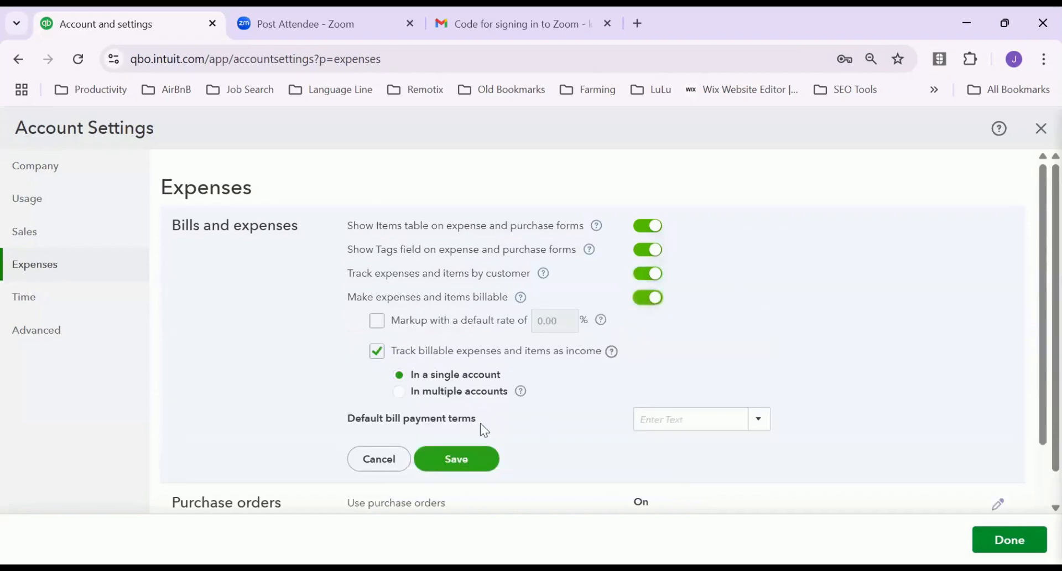
{"action": "left_click", "coordinate": [457, 454]}
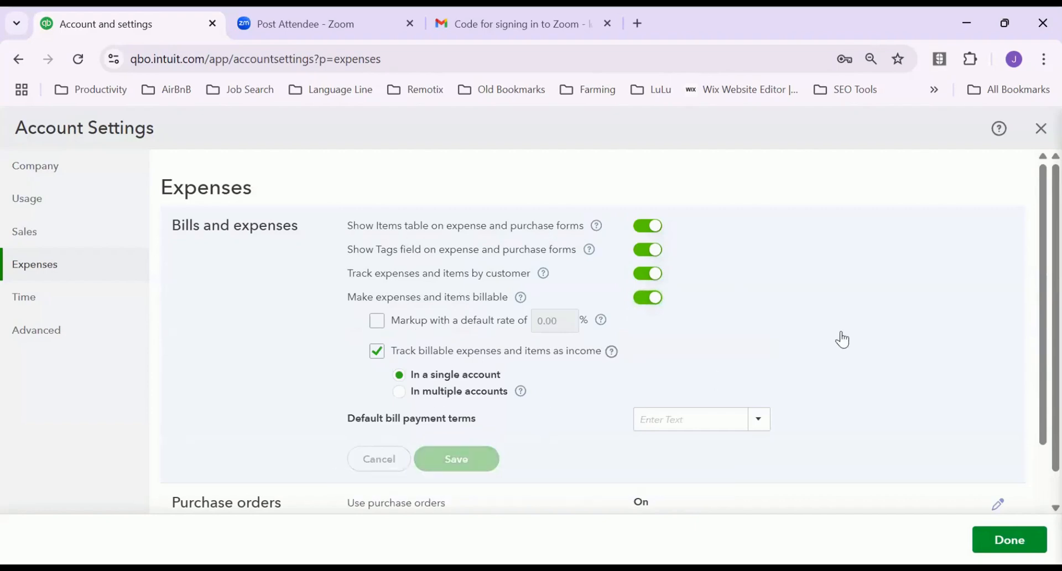
{"action": "scroll", "coordinate": [1035, 382], "scroll_direction": "down", "scroll_amount": 1}
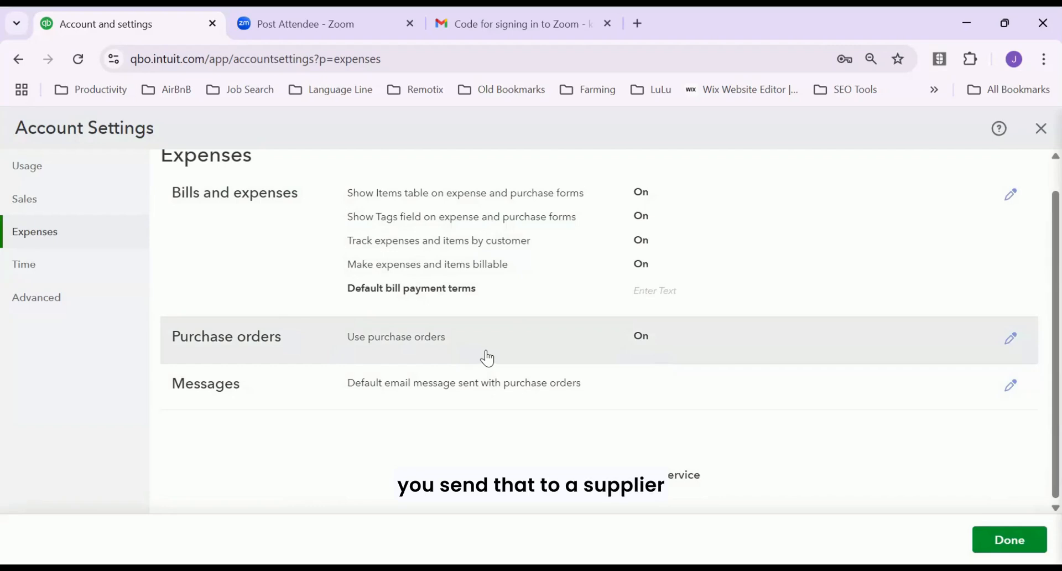
{"action": "left_click", "coordinate": [1010, 338]}
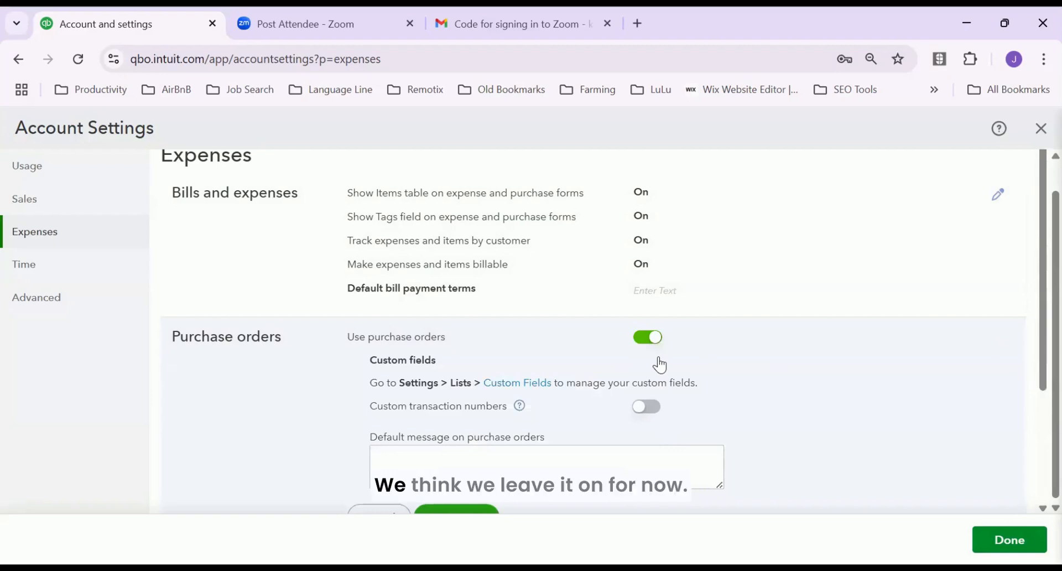
Cancel the purchase order edit, review the purchase order email message, and finish with Done
{"action": "scroll", "coordinate": [1028, 426], "scroll_direction": "down", "scroll_amount": 2}
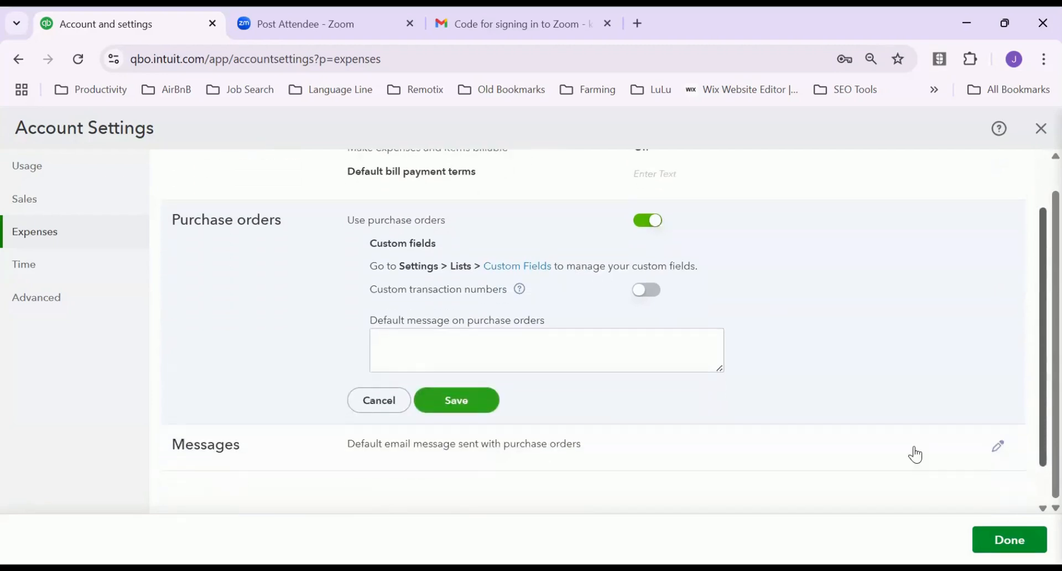
{"action": "left_click", "coordinate": [387, 399]}
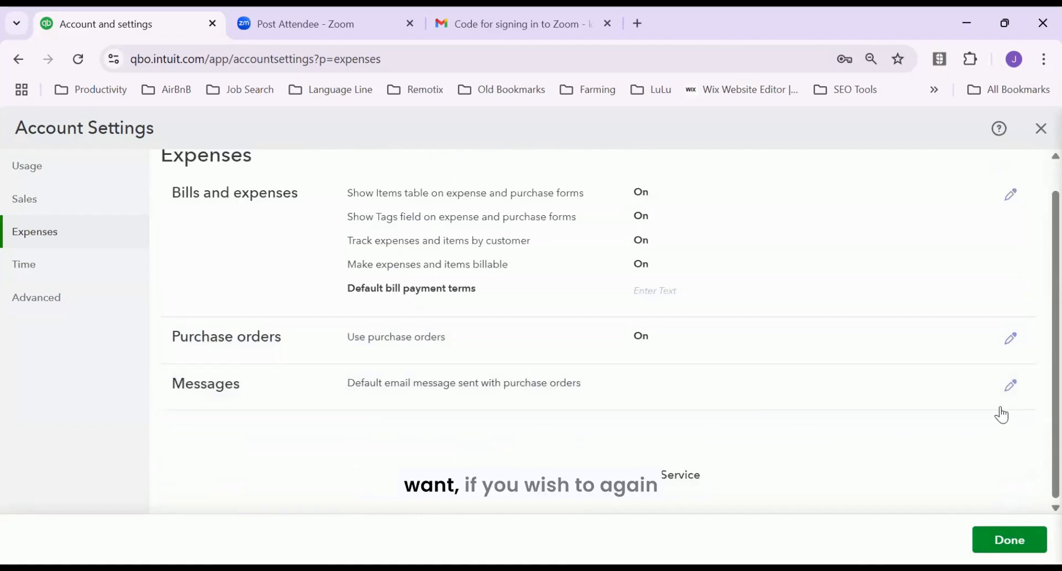
{"action": "left_click", "coordinate": [872, 400]}
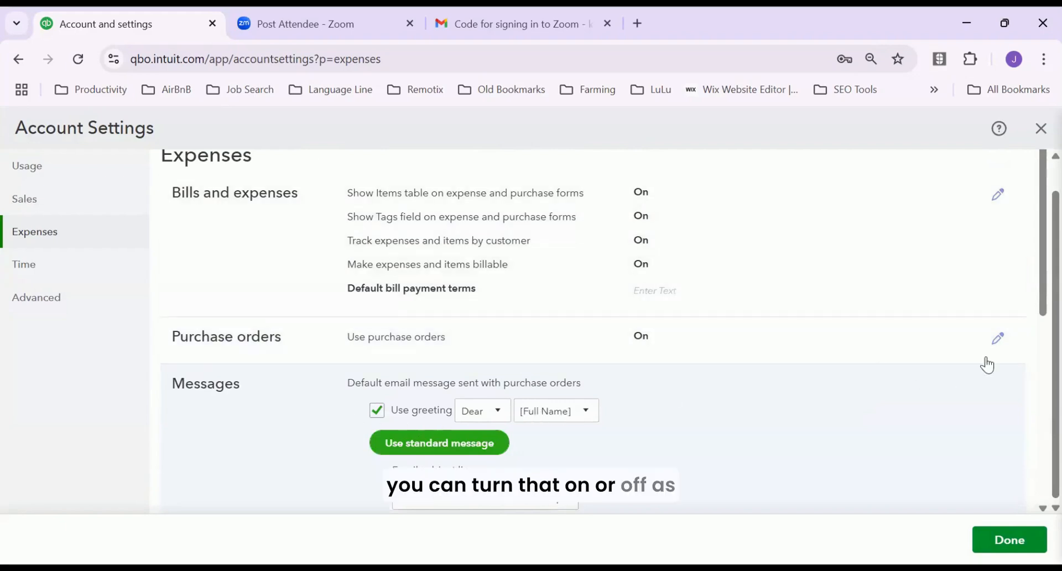
{"action": "left_click_drag", "start_coordinate": [1038, 308], "coordinate": [1033, 373]}
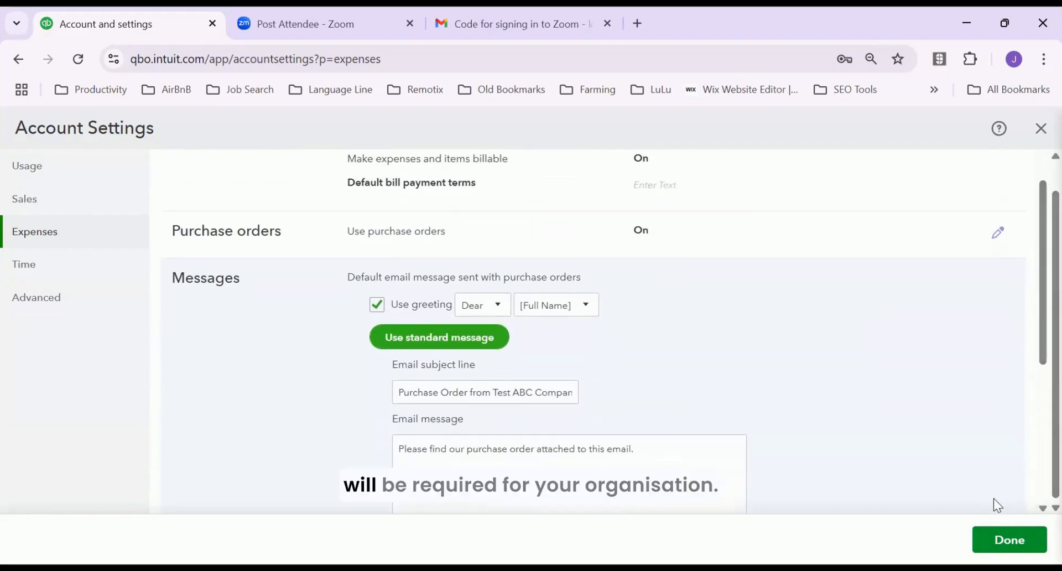
{"action": "left_click", "coordinate": [998, 537]}
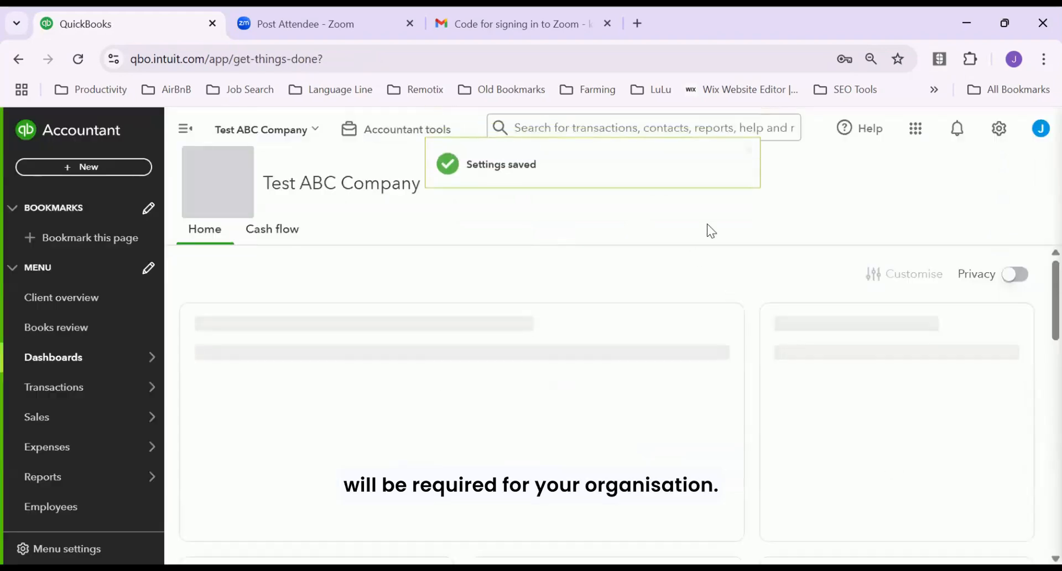
Reopen Account and settings from the gear menu and switch to the Advanced page
{"action": "left_click", "coordinate": [994, 135]}
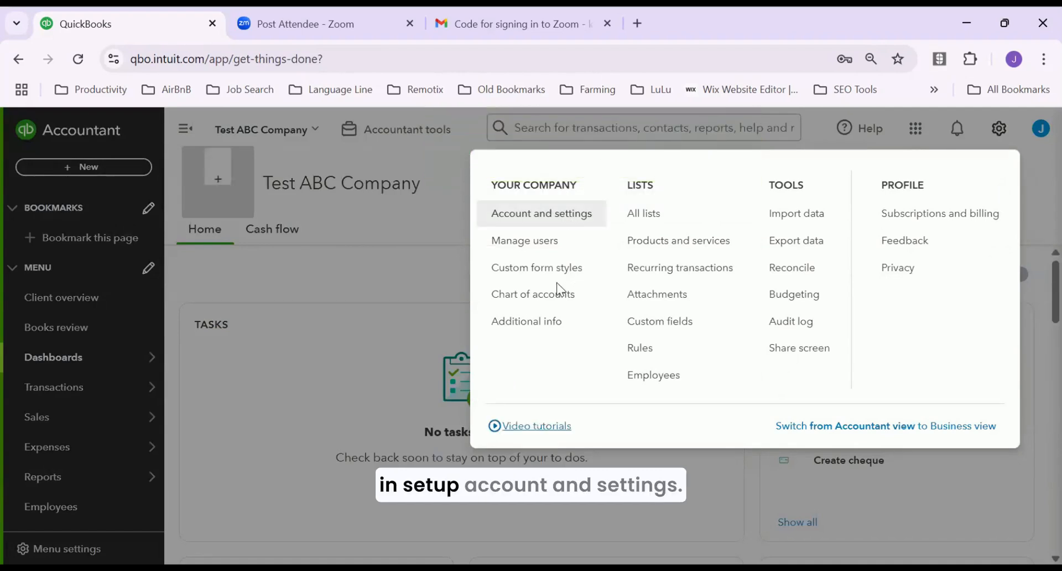
{"action": "left_click", "coordinate": [567, 213]}
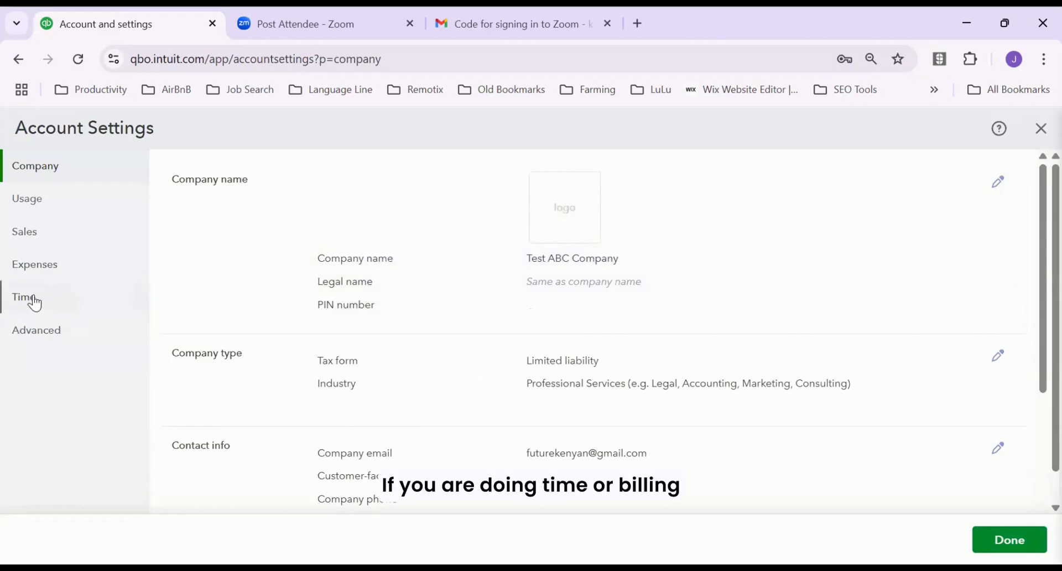
{"action": "left_click", "coordinate": [45, 330]}
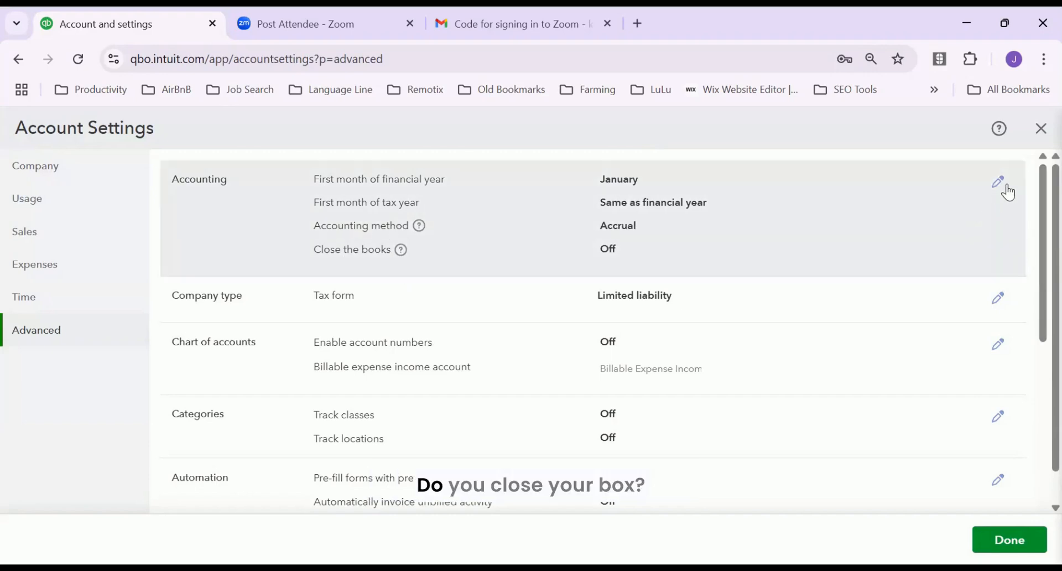
Toggle Close the books on and back off, saving Accounting before editing Company type
{"action": "left_click", "coordinate": [999, 181]}
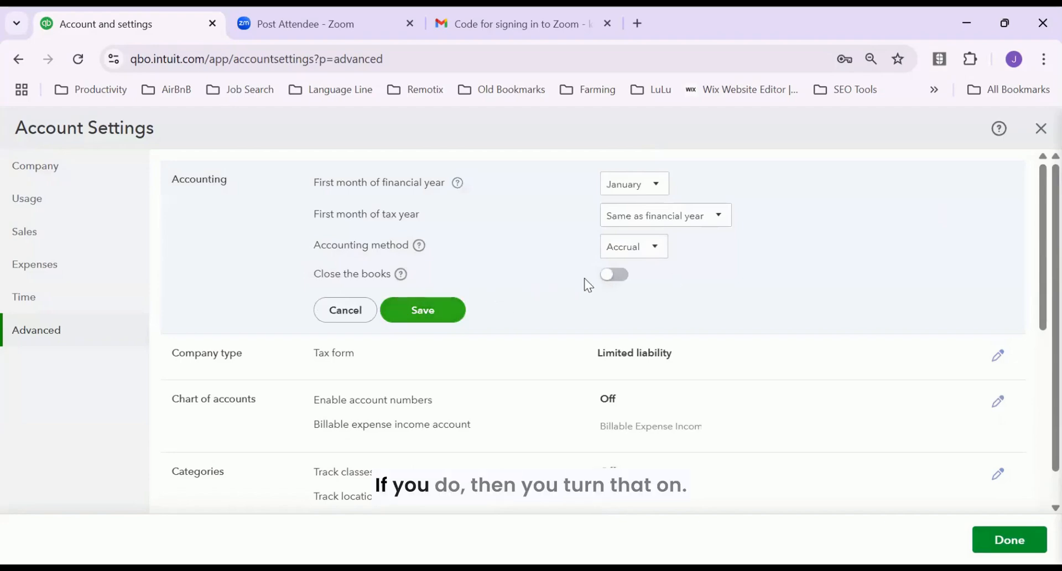
{"action": "left_click", "coordinate": [613, 275]}
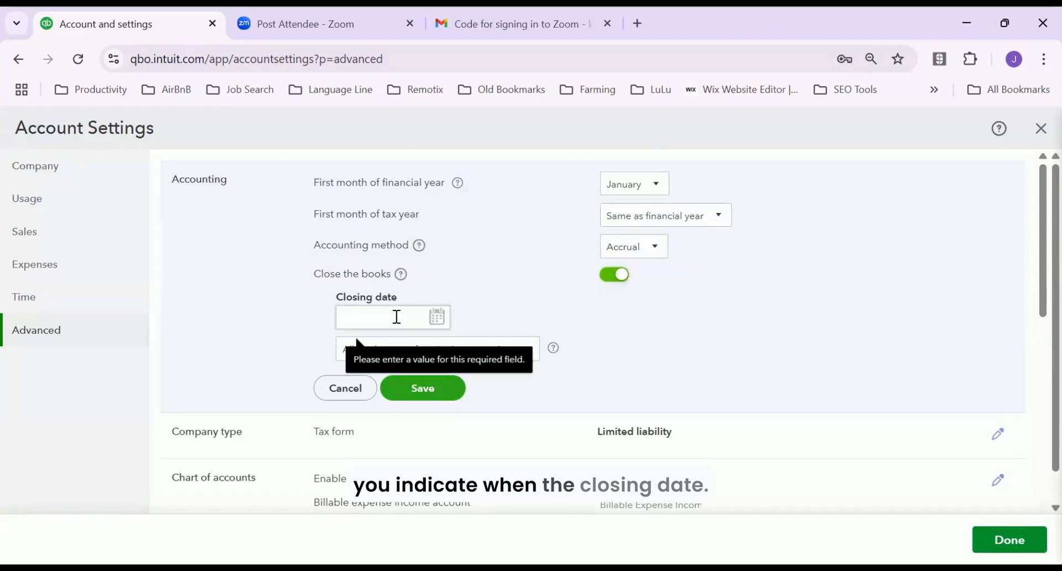
{"action": "left_click", "coordinate": [614, 275]}
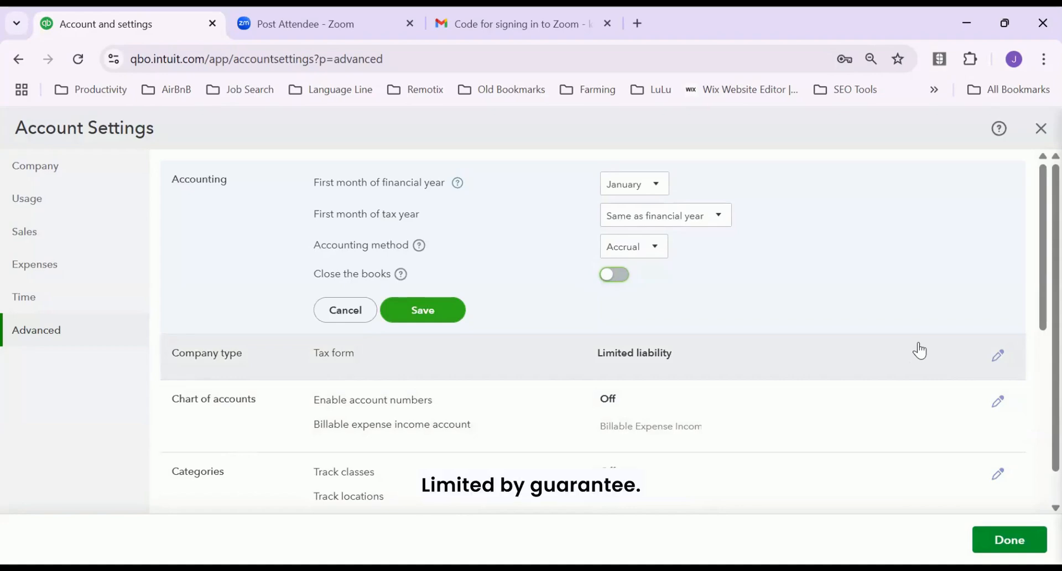
{"action": "left_click", "coordinate": [998, 356]}
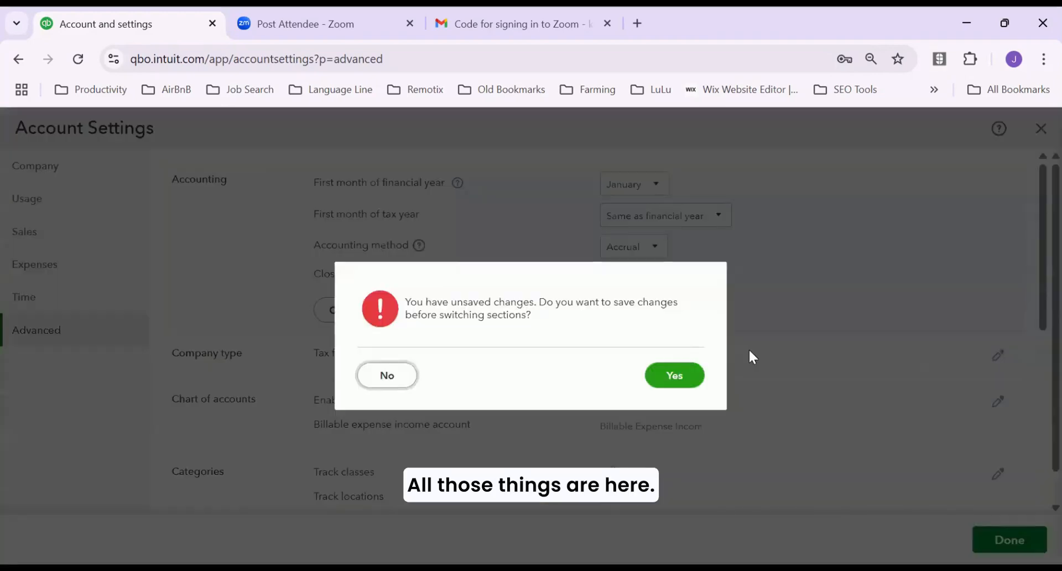
{"action": "left_click", "coordinate": [691, 378]}
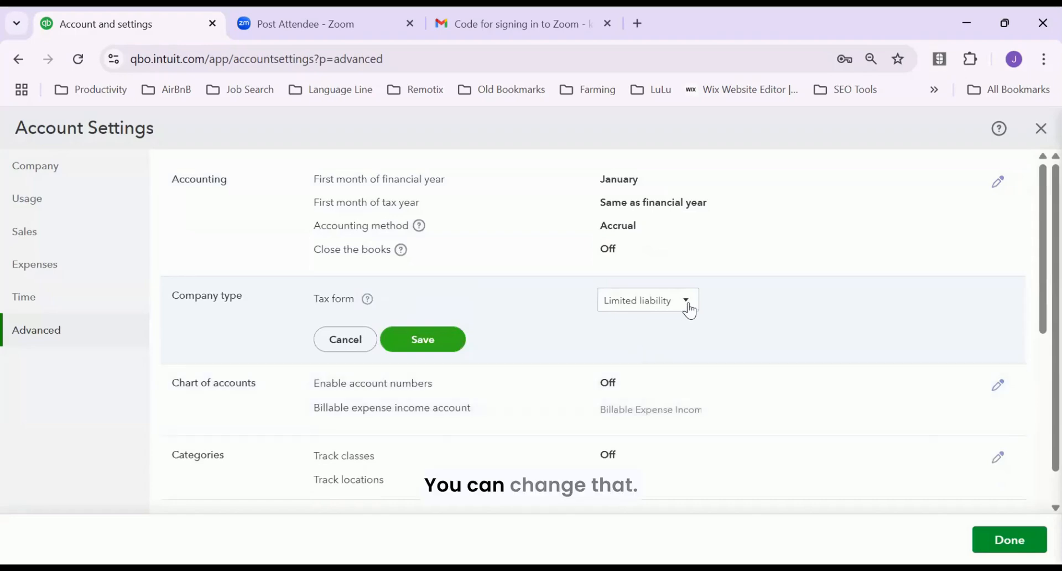
Check the tax form list, then enable chart of accounts numbers with Show account numbers off, and save
{"action": "left_click", "coordinate": [689, 305]}
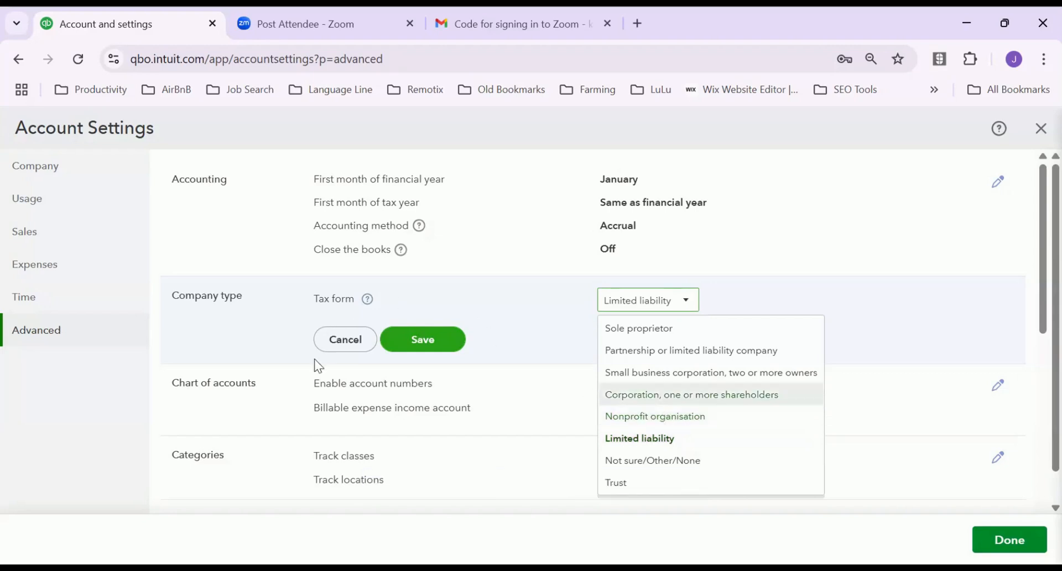
{"action": "left_click", "coordinate": [380, 414]}
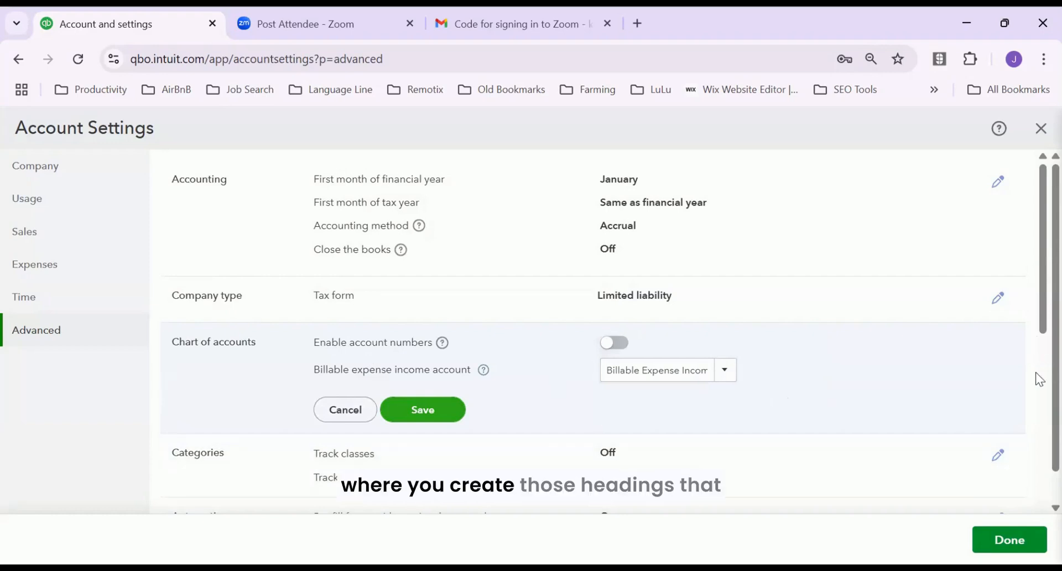
{"action": "left_click_drag", "start_coordinate": [1035, 326], "coordinate": [1035, 412]}
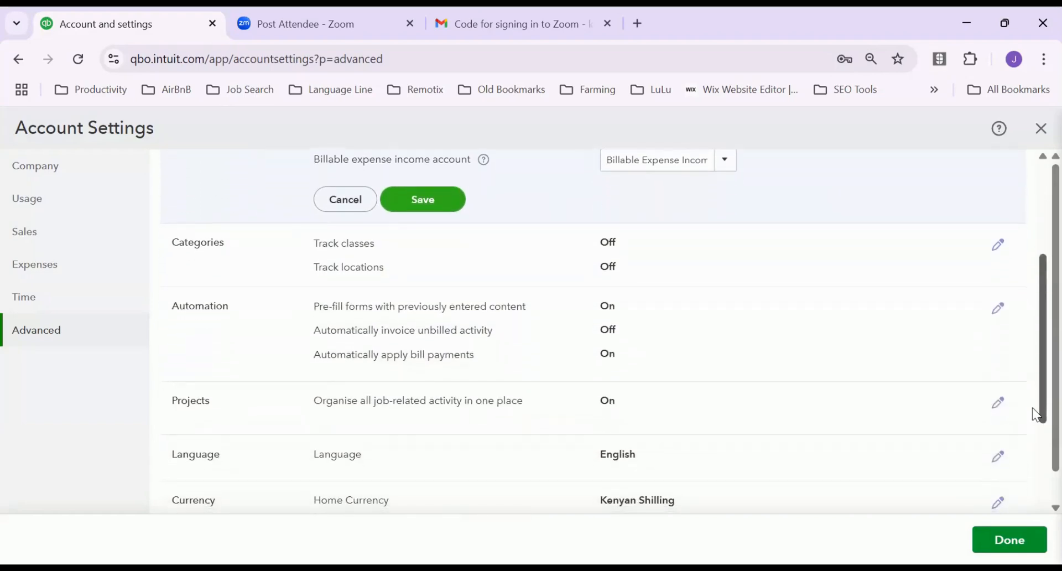
{"action": "scroll", "coordinate": [663, 254], "scroll_direction": "up", "scroll_amount": 4}
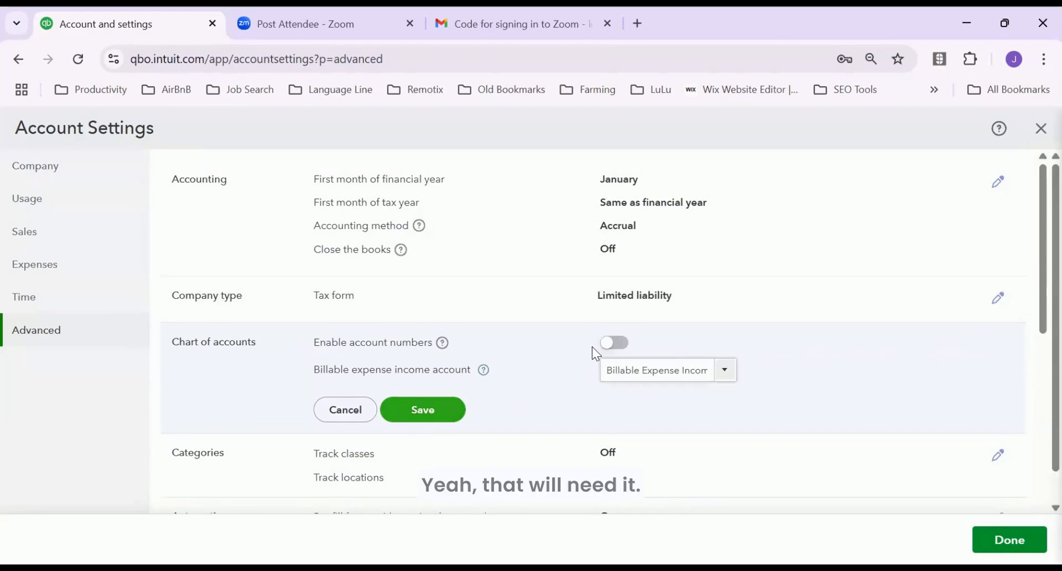
{"action": "left_click", "coordinate": [614, 346]}
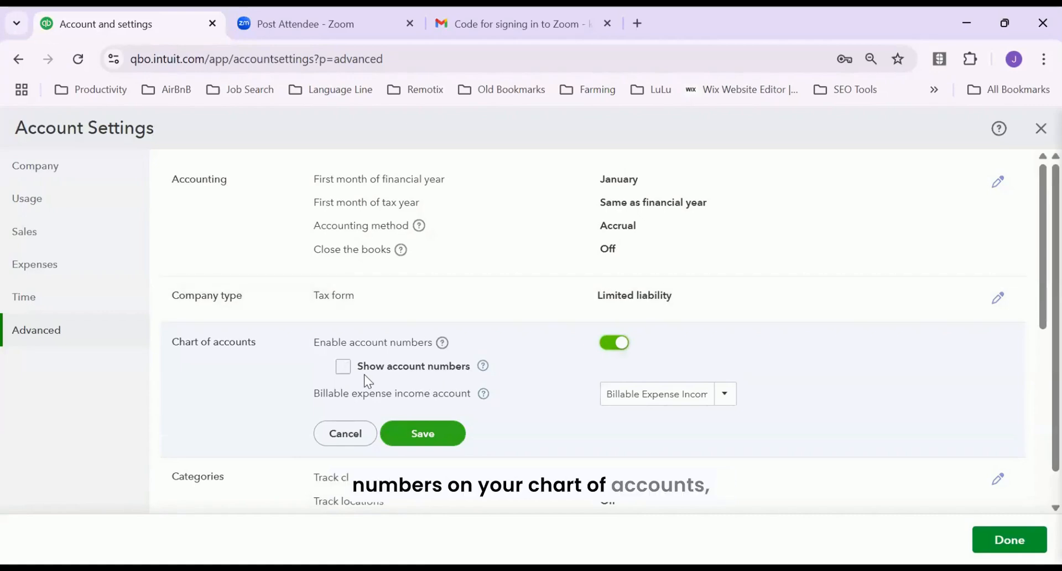
{"action": "left_click", "coordinate": [348, 368]}
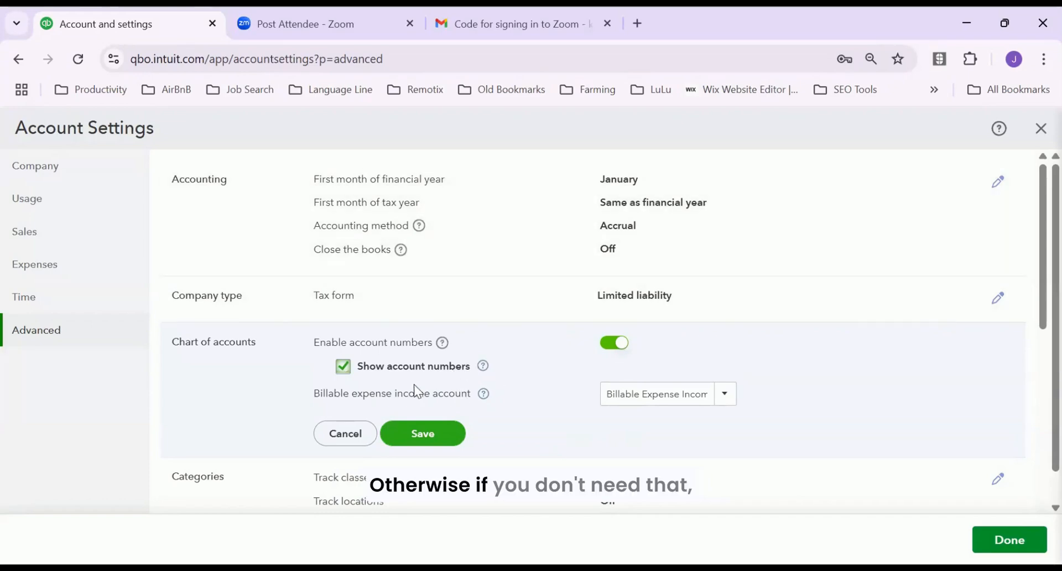
{"action": "left_click", "coordinate": [342, 366]}
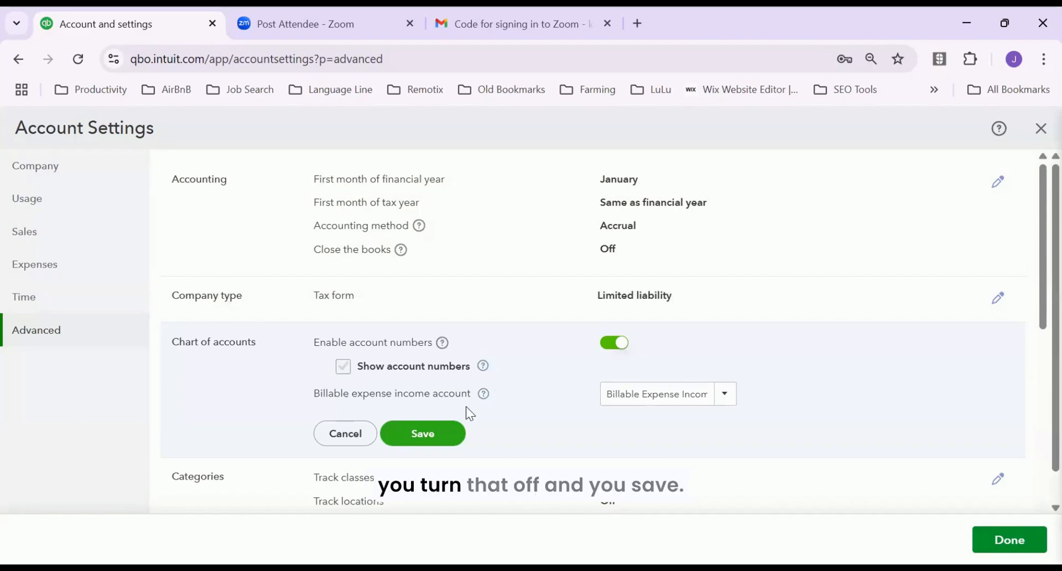
{"action": "left_click", "coordinate": [423, 434]}
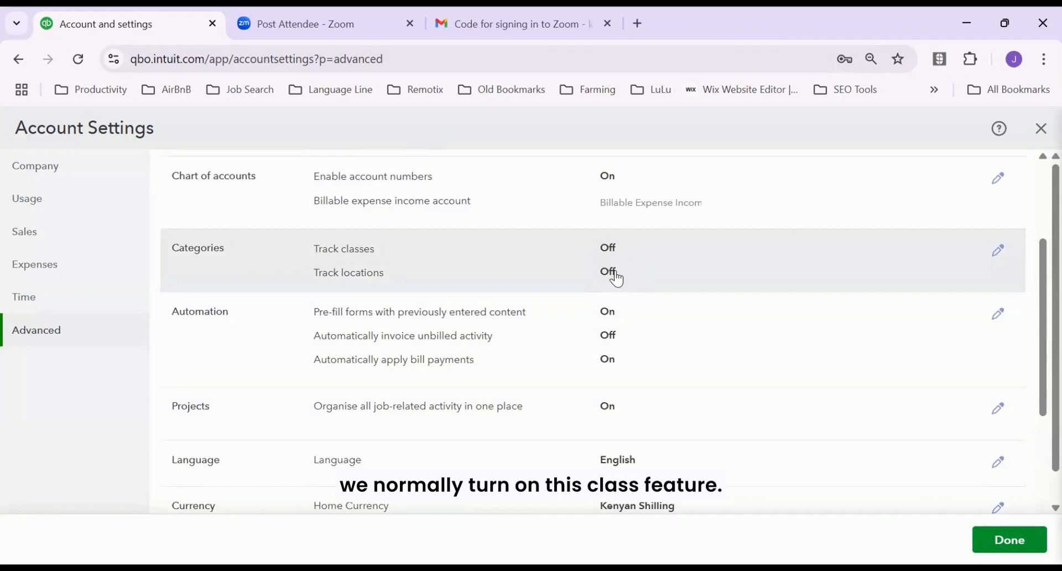
Edit the Categories row on the Advanced page, leaving class and location tracking off
{"action": "left_click", "coordinate": [998, 252]}
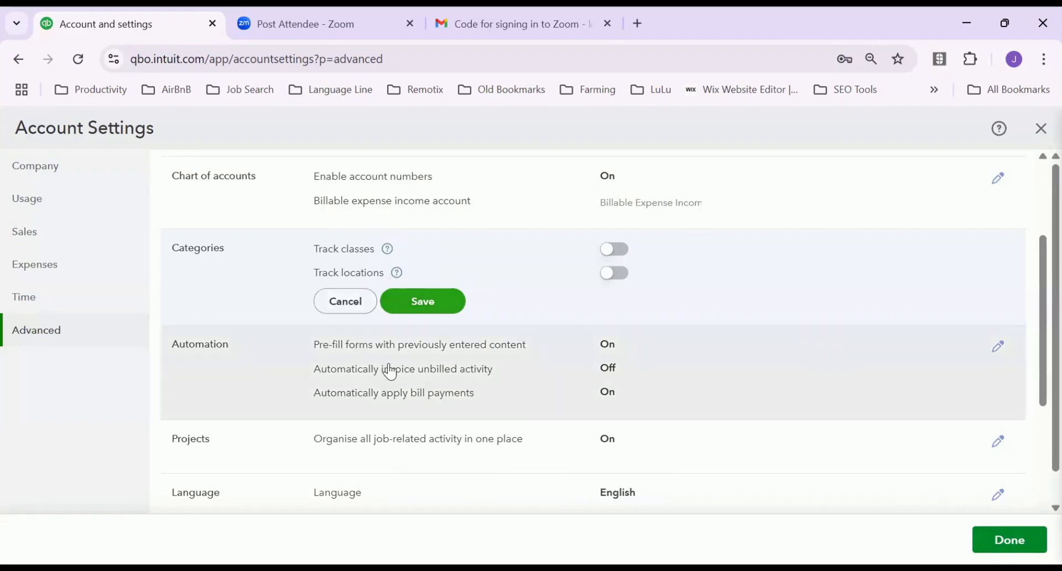
{"action": "scroll", "coordinate": [403, 379], "scroll_direction": "down", "scroll_amount": 1}
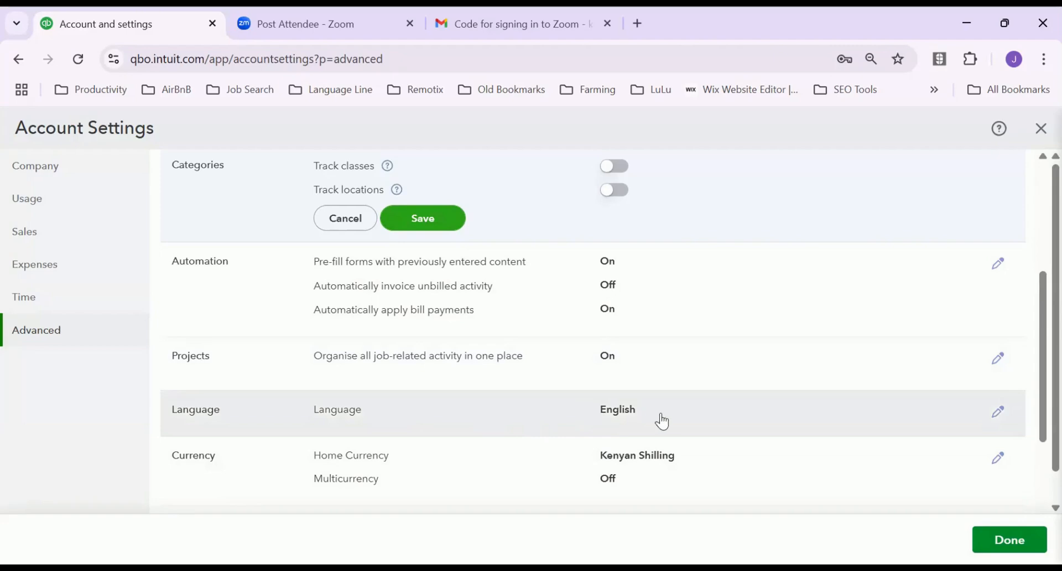
{"action": "scroll", "coordinate": [669, 421], "scroll_direction": "down", "scroll_amount": 2}
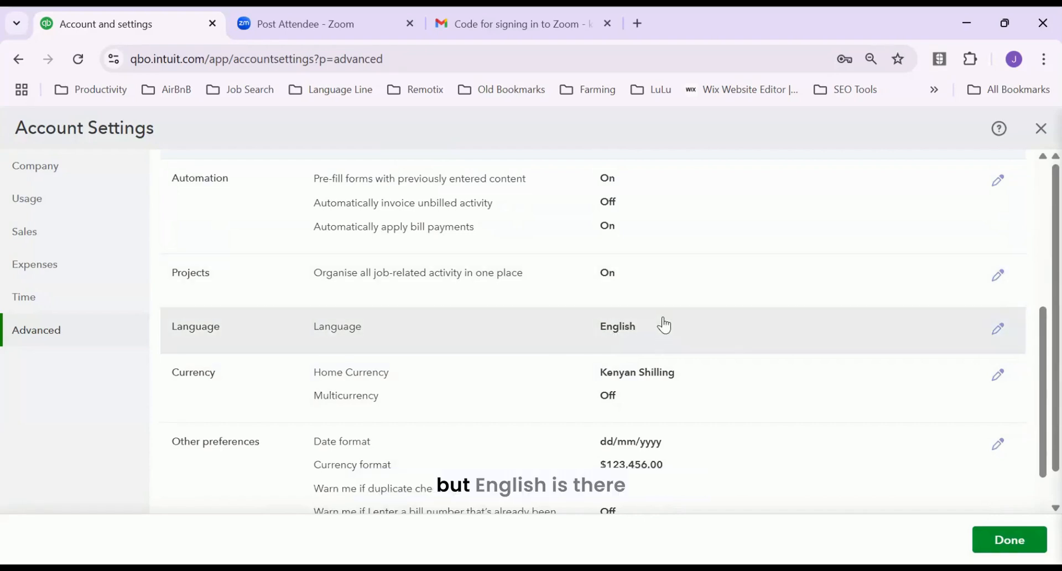
Edit the Language setting, browse the language list, and keep English selected
{"action": "left_click", "coordinate": [995, 334]}
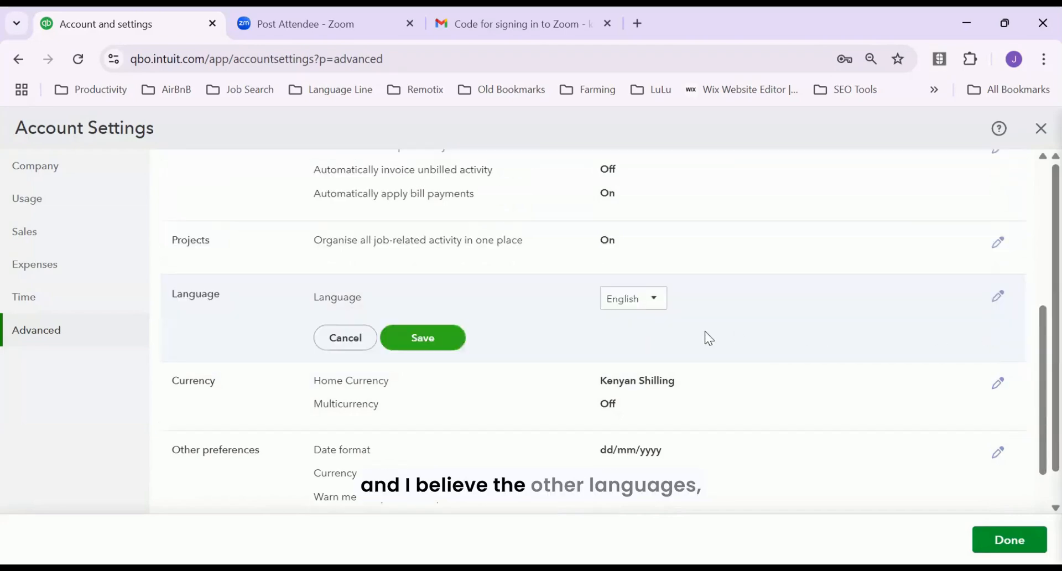
{"action": "left_click", "coordinate": [657, 304]}
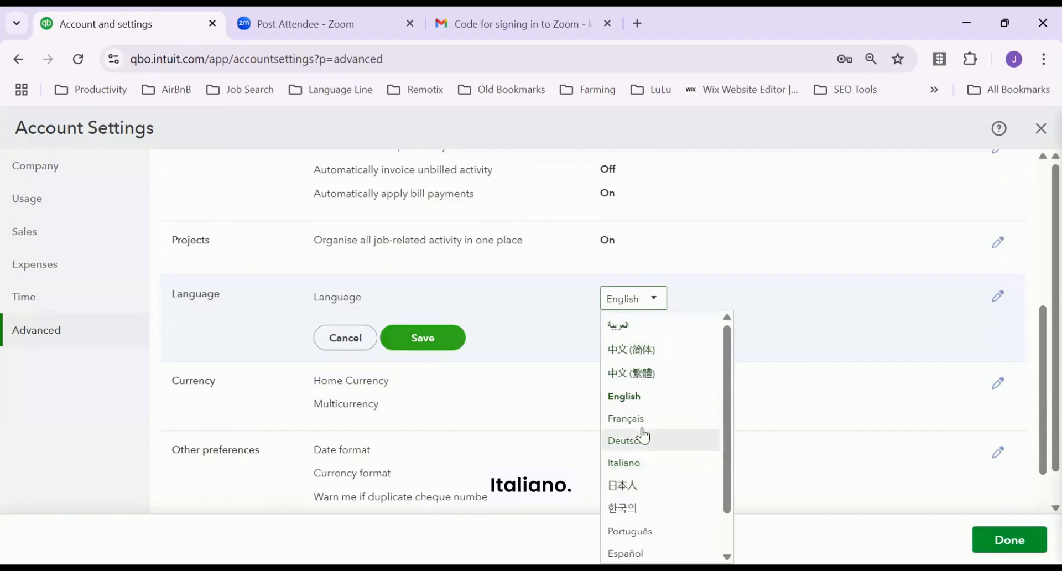
{"action": "left_click", "coordinate": [624, 397]}
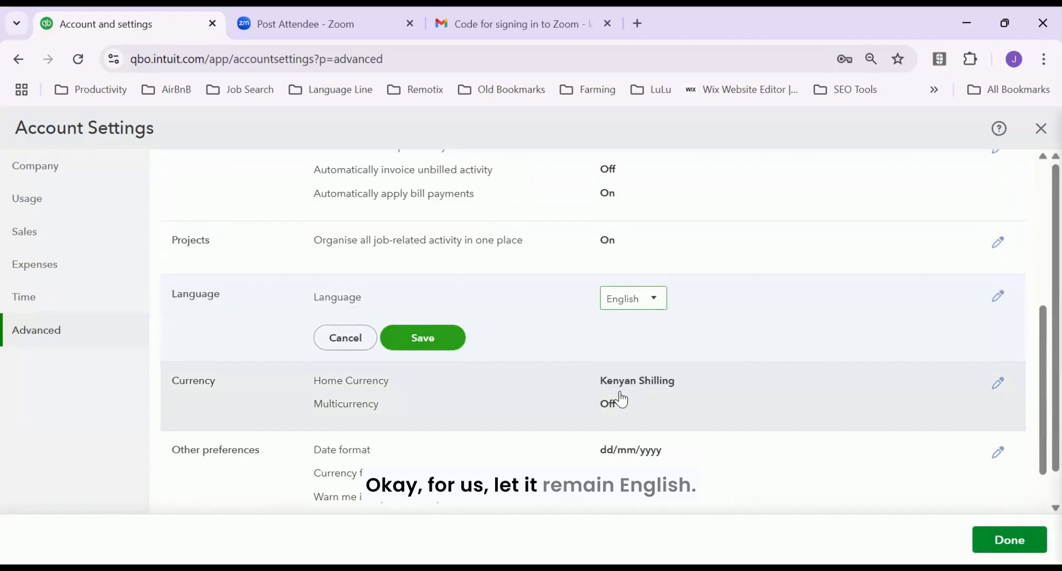
{"action": "scroll", "coordinate": [354, 390], "scroll_direction": "down", "scroll_amount": 2}
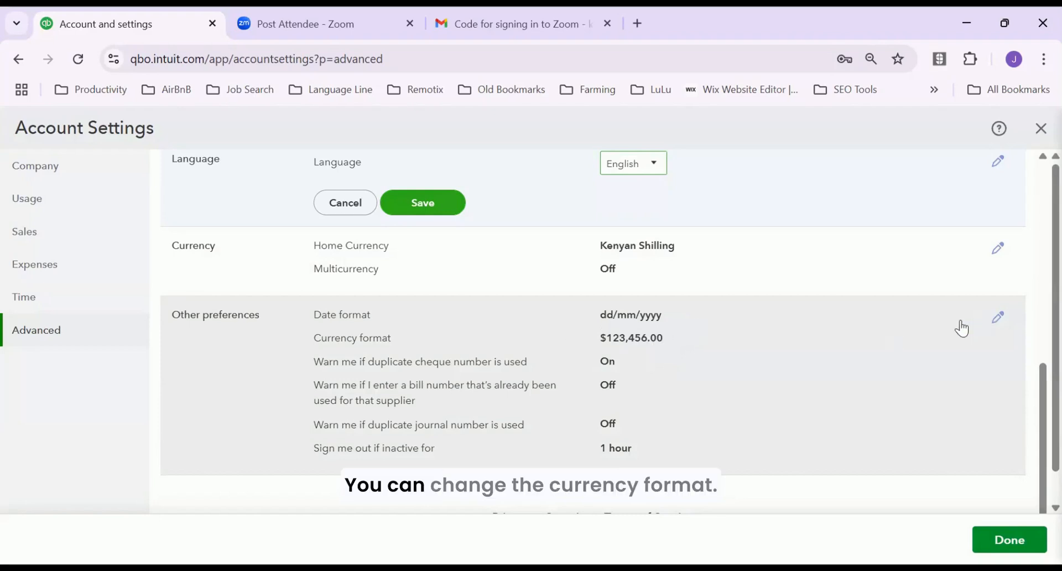
Keep $123,456.00 format, enable duplicate bill and journal number warnings, save Other preferences, then Done
{"action": "left_click", "coordinate": [998, 317]}
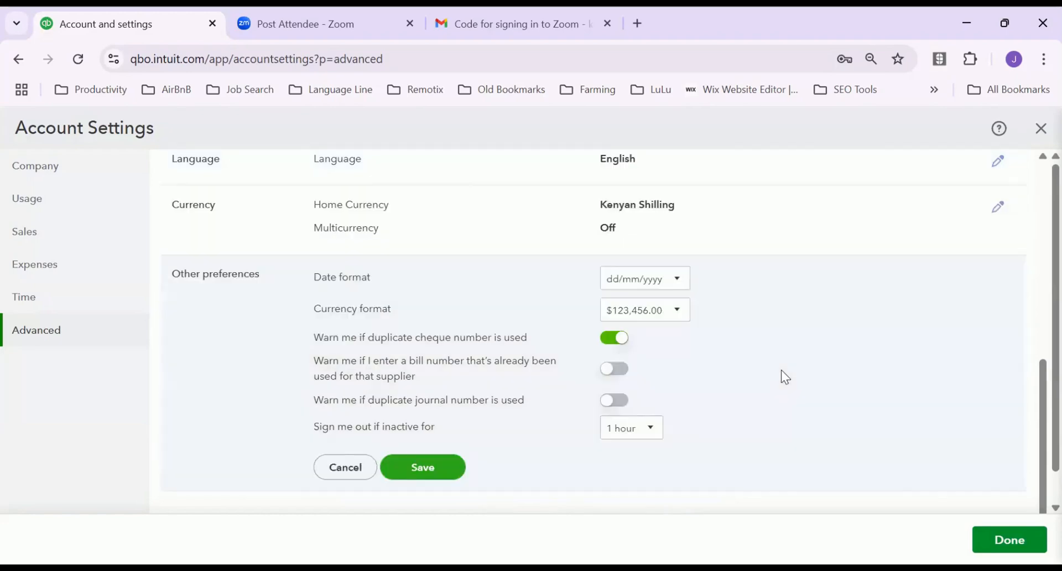
{"action": "left_click", "coordinate": [678, 310]}
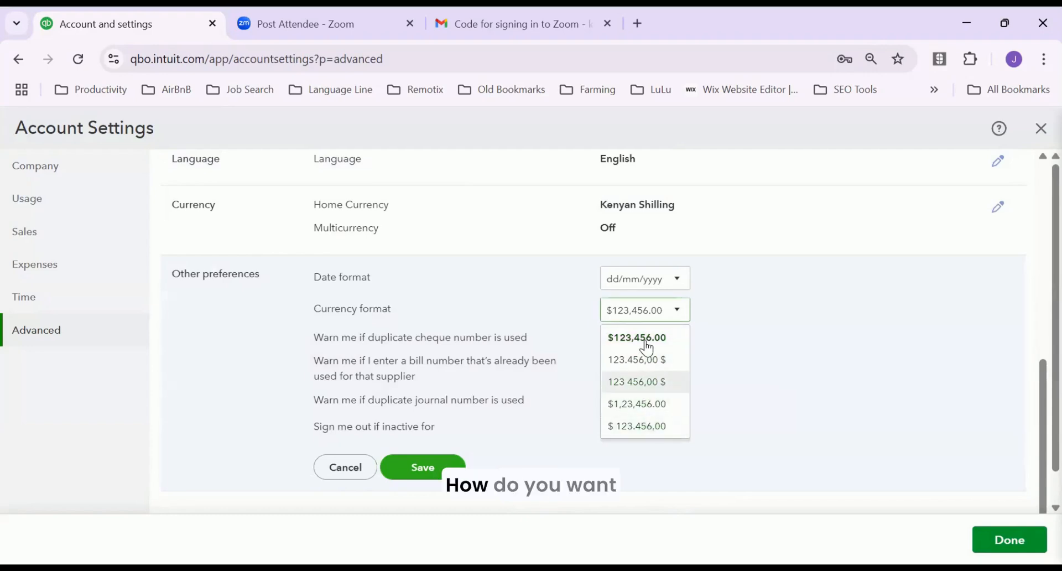
{"action": "left_click", "coordinate": [719, 307]}
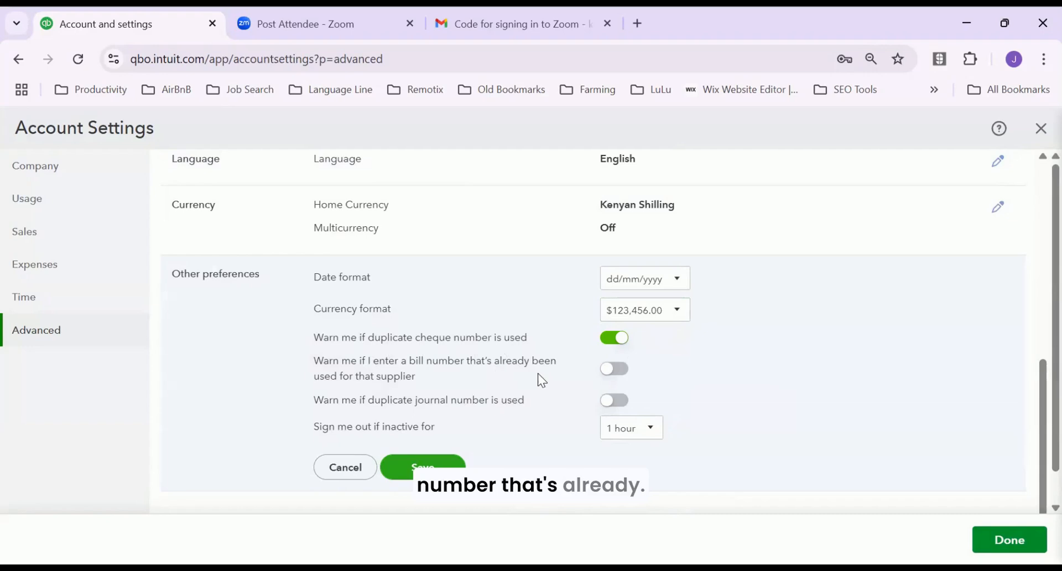
{"action": "left_click", "coordinate": [610, 368]}
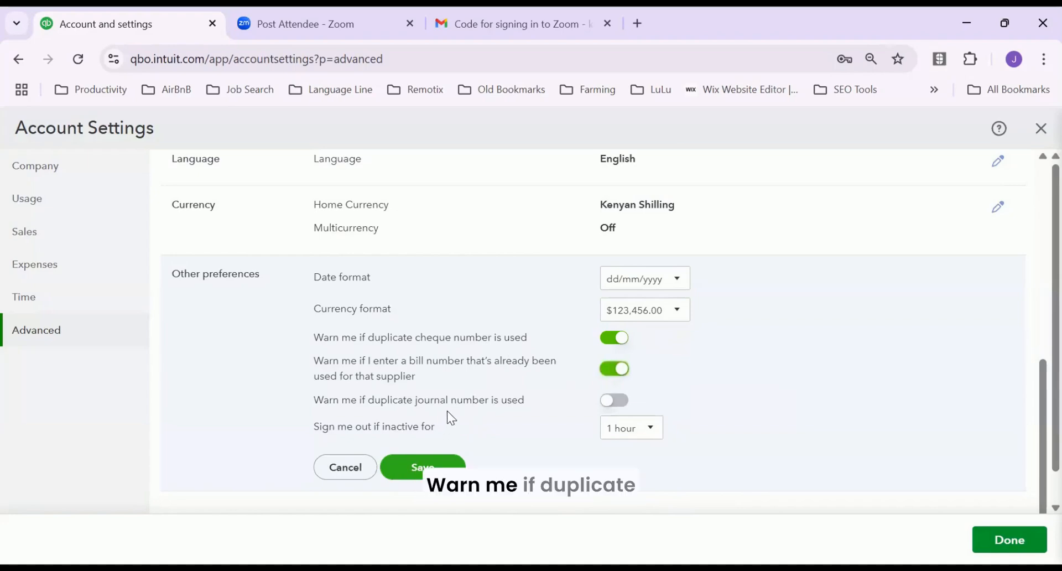
{"action": "left_click", "coordinate": [610, 409]}
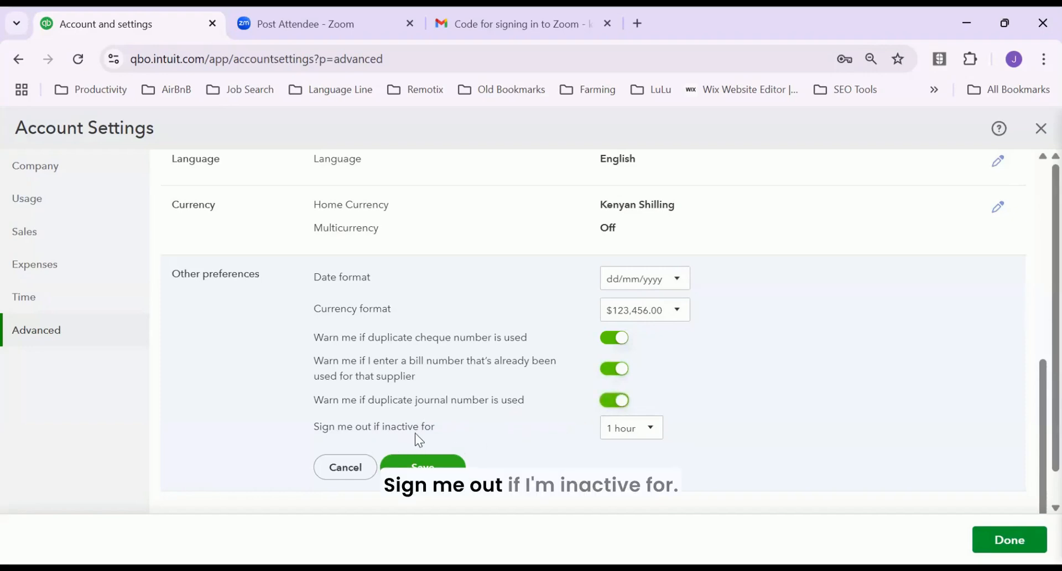
{"action": "left_click", "coordinate": [652, 429]}
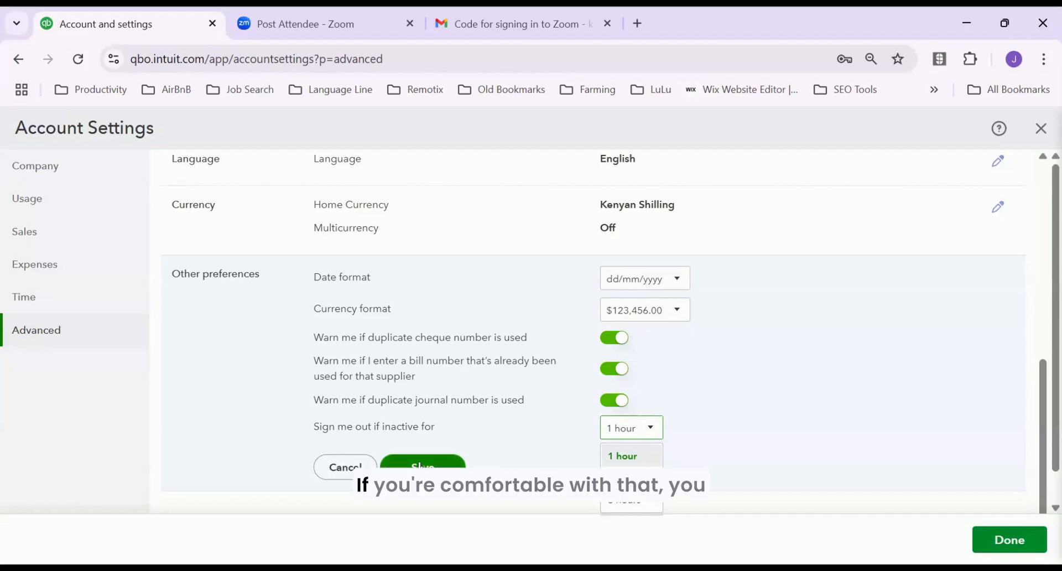
{"action": "left_click", "coordinate": [422, 466]}
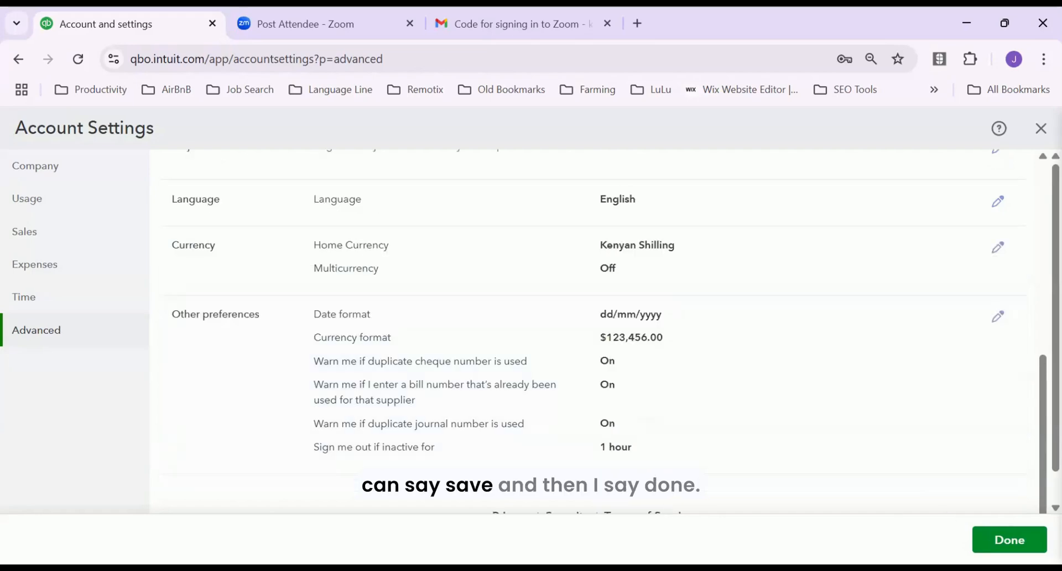
{"action": "left_click", "coordinate": [995, 540]}
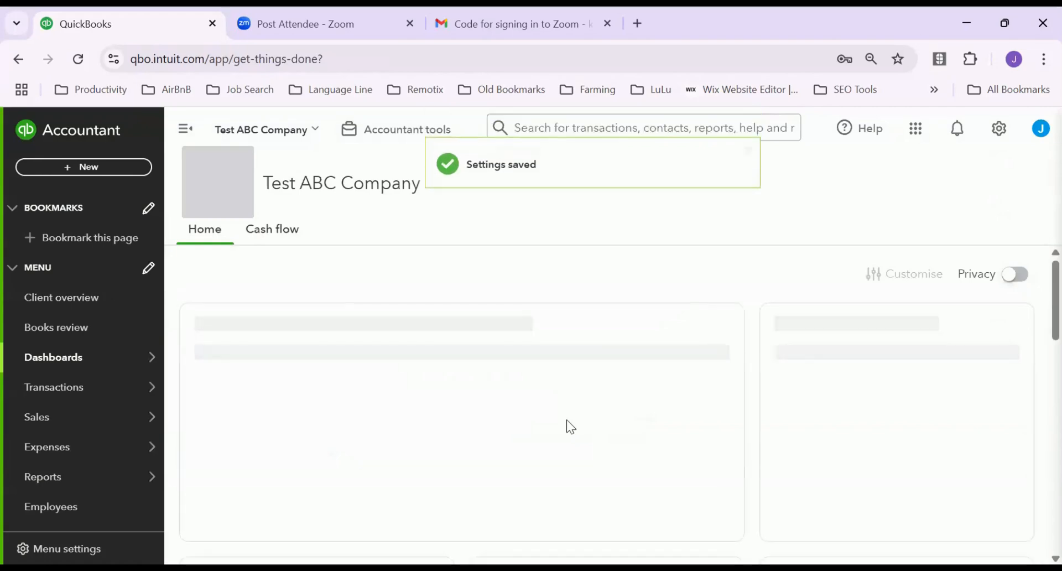
Choose Manage users under Your Company in the gear menu
{"action": "left_click", "coordinate": [1002, 139]}
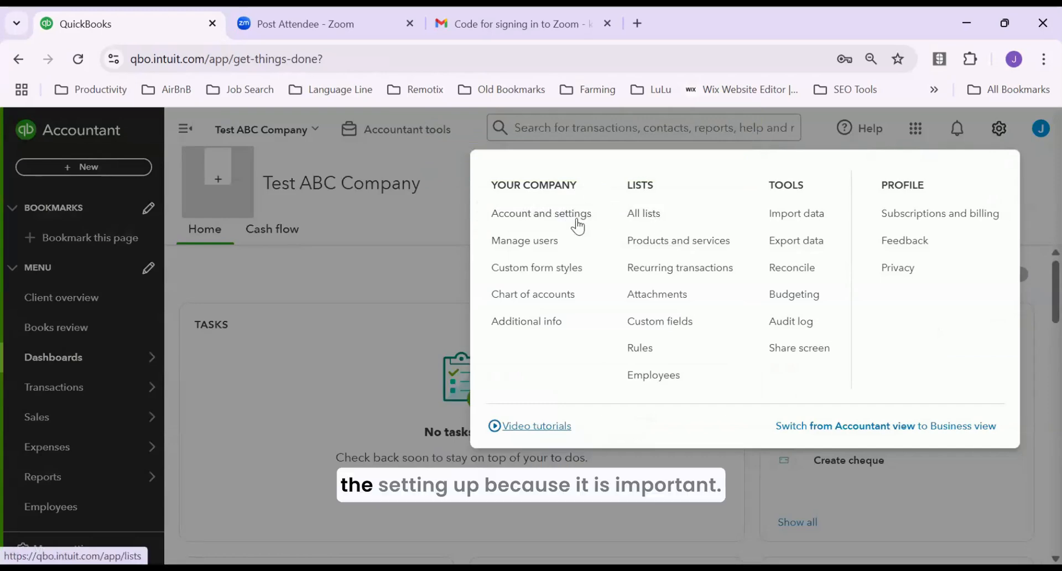
{"action": "left_click", "coordinate": [562, 242]}
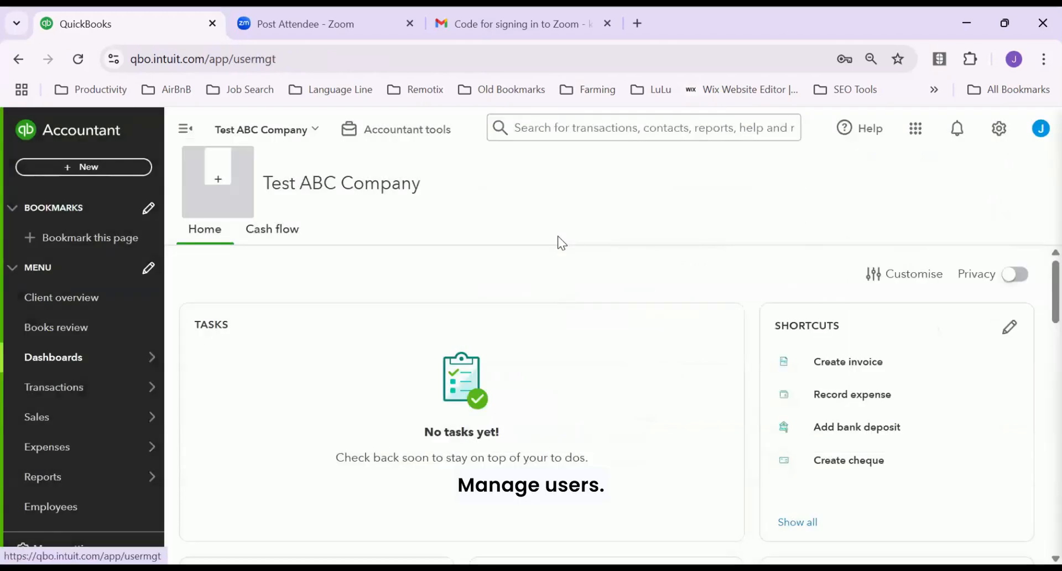
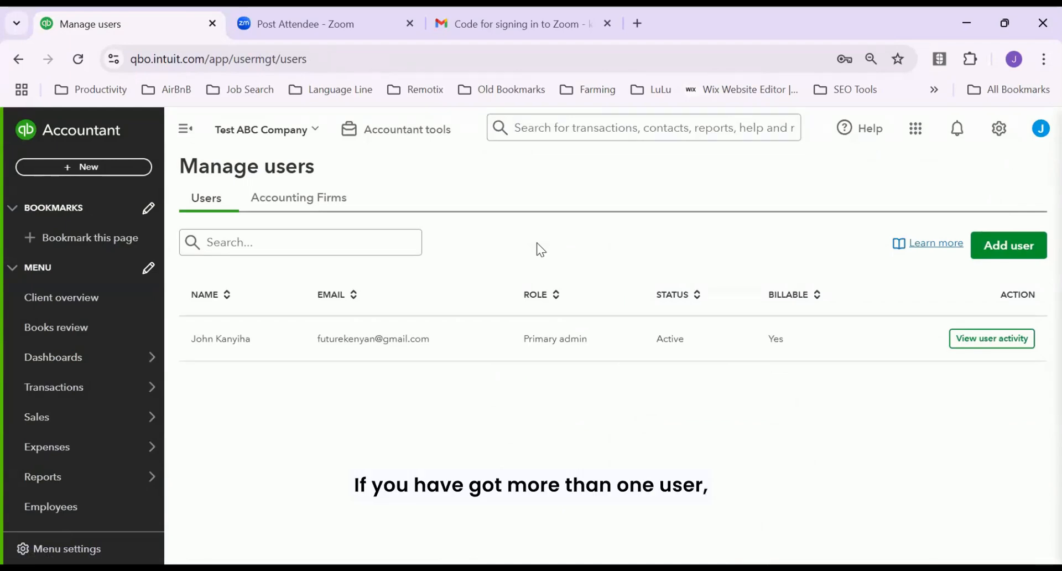
Open the Add user form for Test ABC Company from Manage users
{"action": "left_click", "coordinate": [1016, 250]}
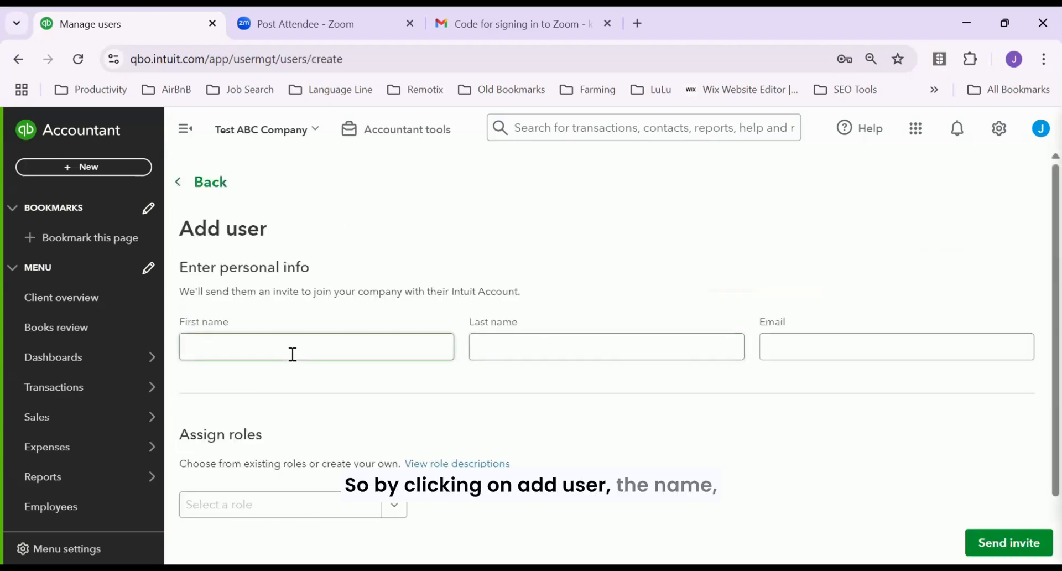
{"action": "left_click", "coordinate": [292, 354]}
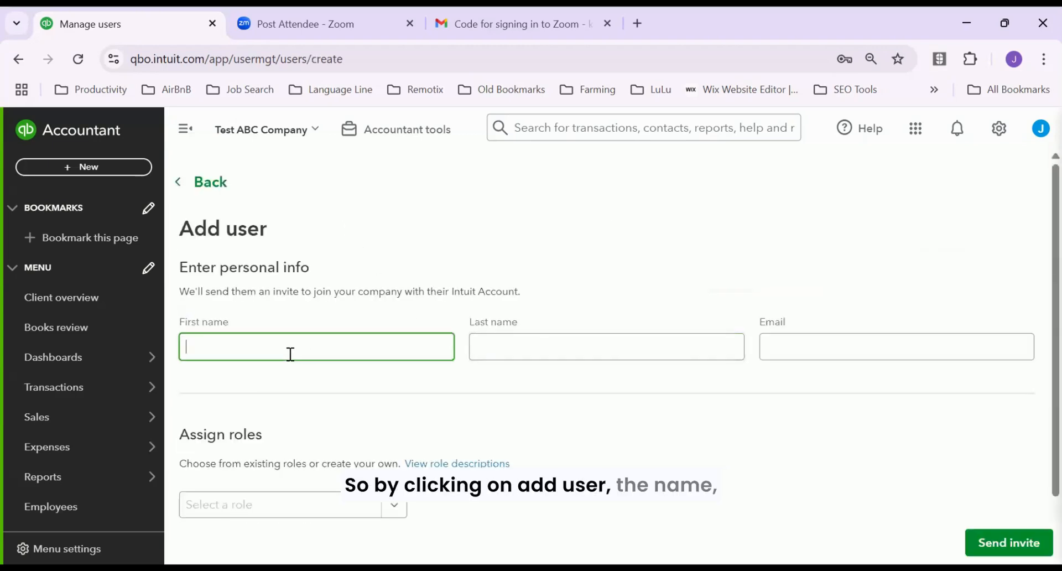
{"action": "left_click", "coordinate": [573, 350]}
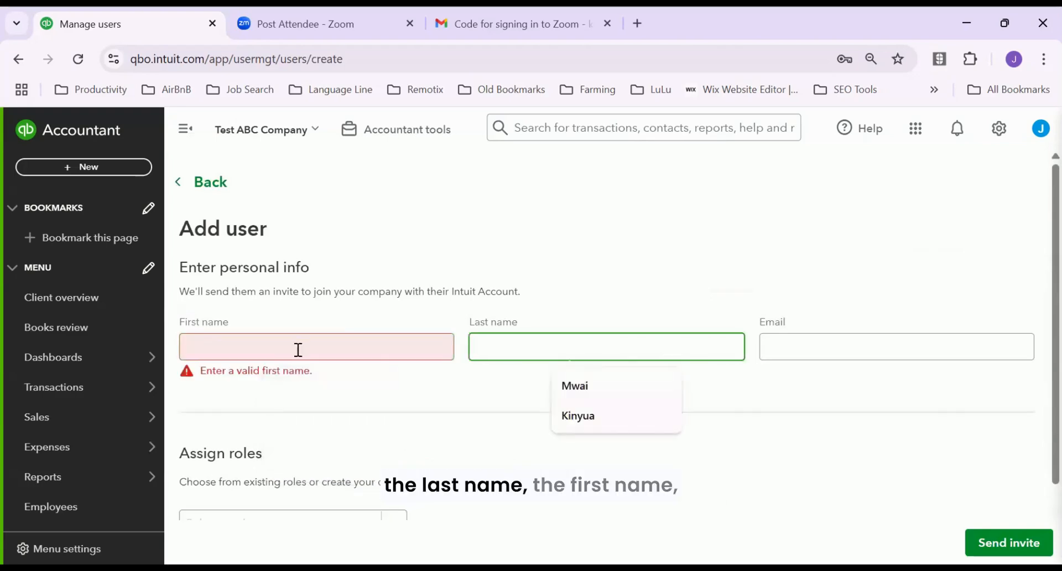
{"action": "left_click", "coordinate": [823, 351]}
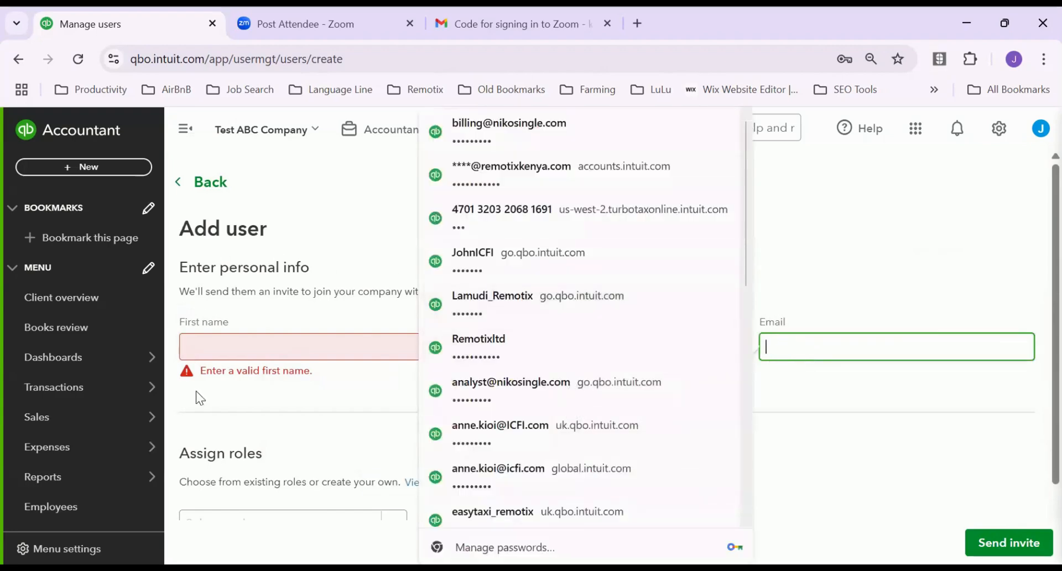
{"action": "scroll", "coordinate": [297, 395], "scroll_direction": "down", "scroll_amount": 2}
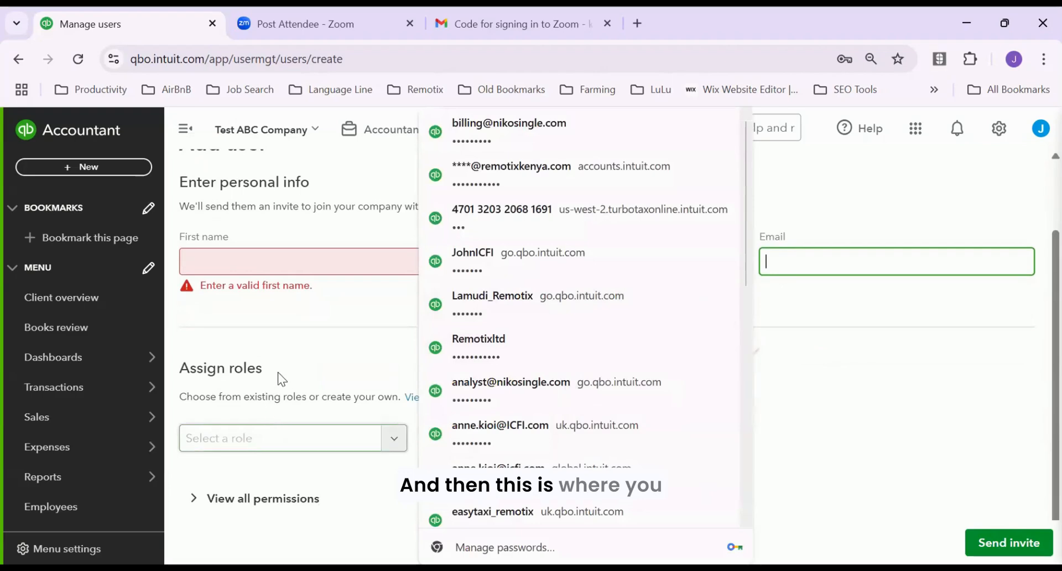
{"action": "left_click", "coordinate": [291, 351]}
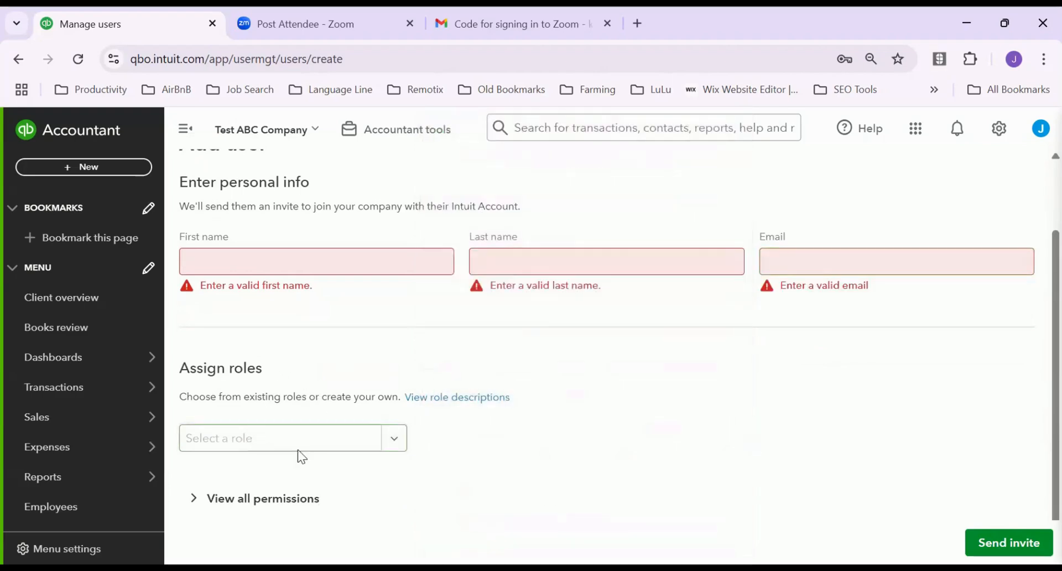
Show all permission areas for the new user, read through every card, then go back to Manage users
{"action": "left_click", "coordinate": [236, 505]}
{"action": "scroll", "coordinate": [730, 429], "scroll_direction": "down", "scroll_amount": 3}
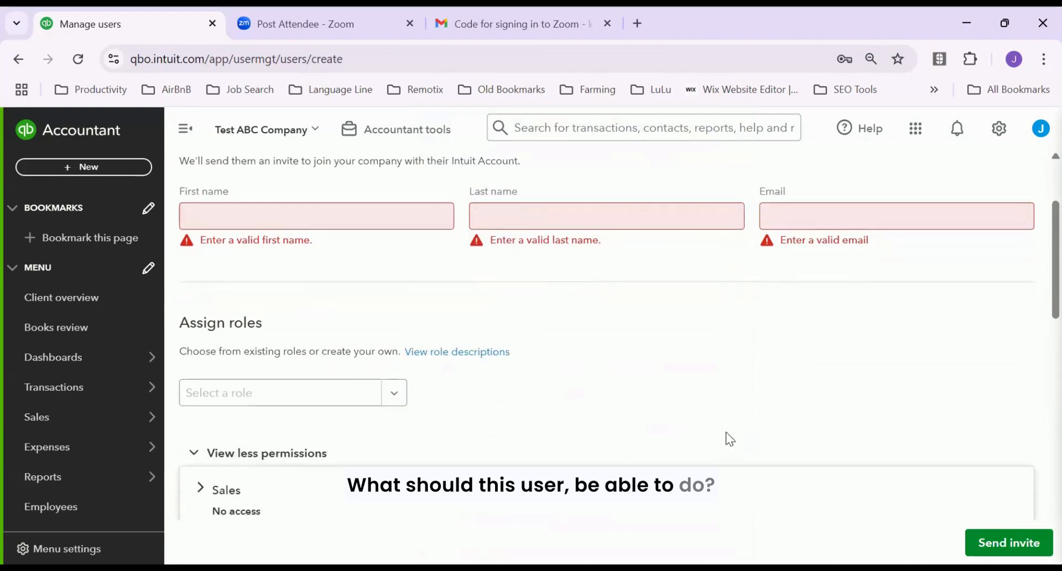
{"action": "scroll", "coordinate": [602, 431], "scroll_direction": "down", "scroll_amount": 3}
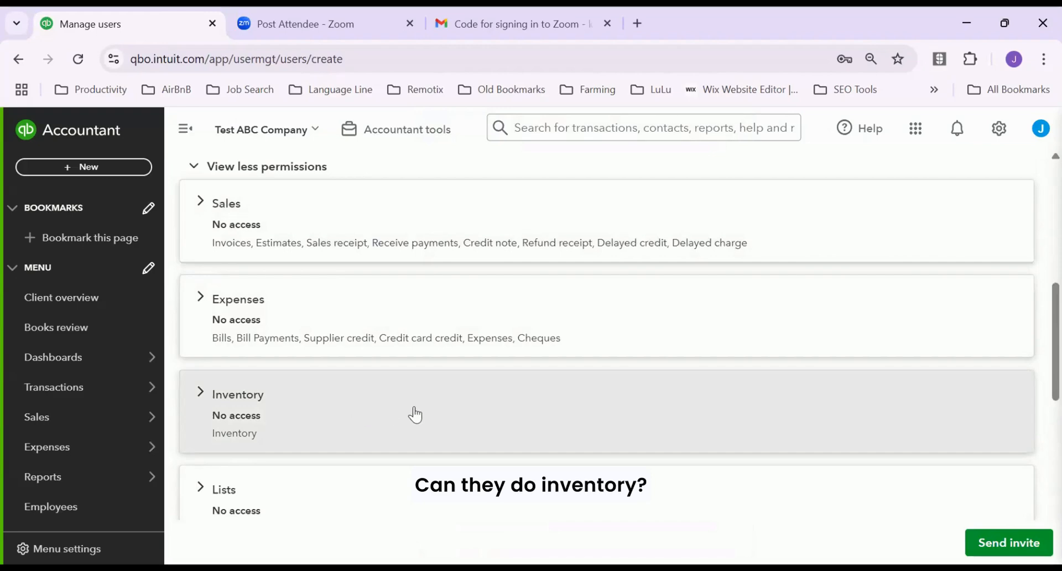
{"action": "scroll", "coordinate": [410, 415], "scroll_direction": "down", "scroll_amount": 3}
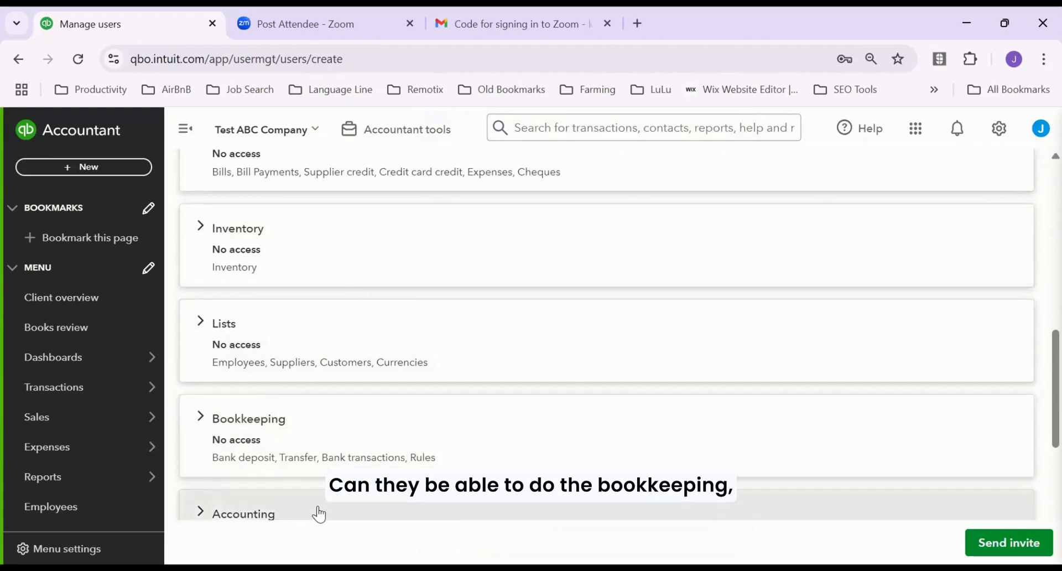
{"action": "scroll", "coordinate": [319, 514], "scroll_direction": "down", "scroll_amount": 3}
{"action": "scroll", "coordinate": [330, 476], "scroll_direction": "down", "scroll_amount": 3}
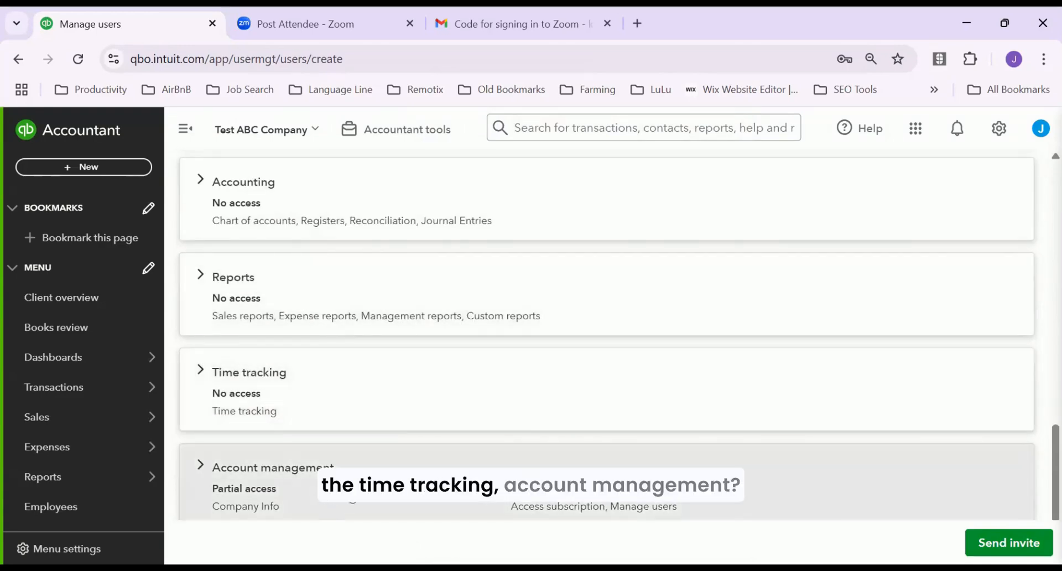
{"action": "scroll", "coordinate": [354, 487], "scroll_direction": "down", "scroll_amount": 1}
{"action": "scroll", "coordinate": [353, 429], "scroll_direction": "up", "scroll_amount": 8}
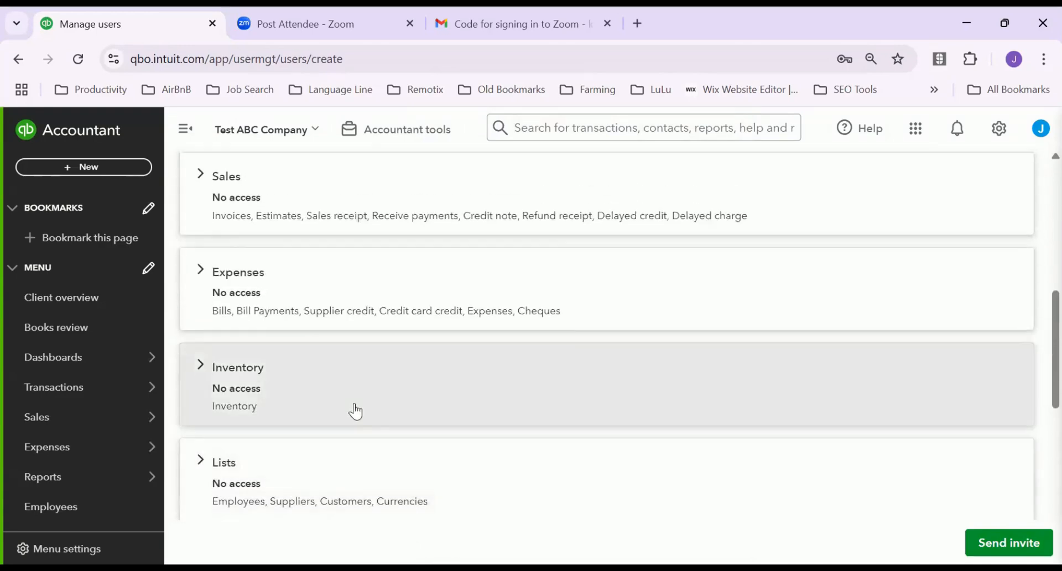
{"action": "scroll", "coordinate": [355, 411], "scroll_direction": "up", "scroll_amount": 10}
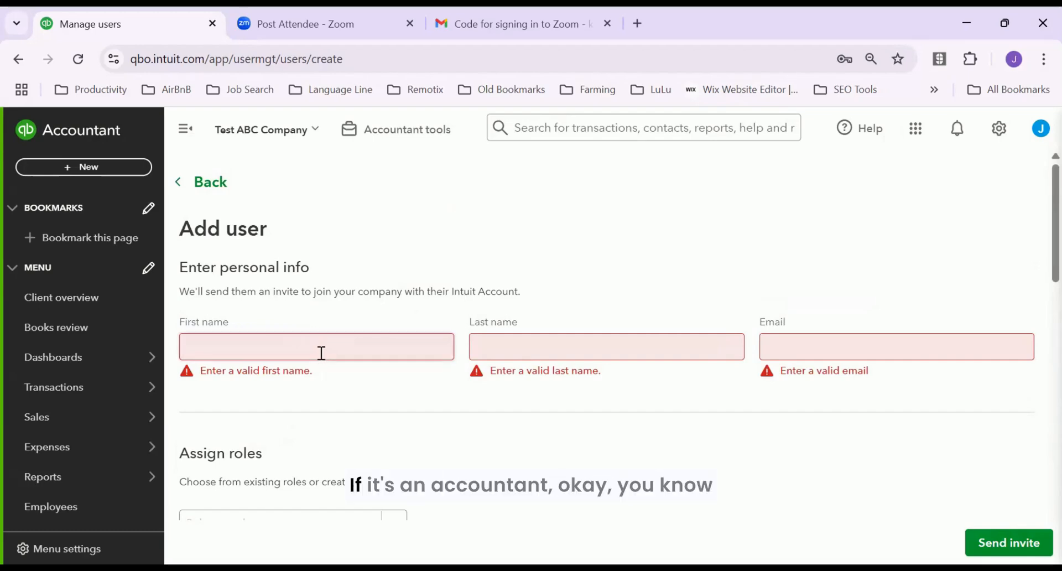
{"action": "scroll", "coordinate": [360, 424], "scroll_direction": "down", "scroll_amount": 3}
{"action": "scroll", "coordinate": [359, 424], "scroll_direction": "up", "scroll_amount": 1}
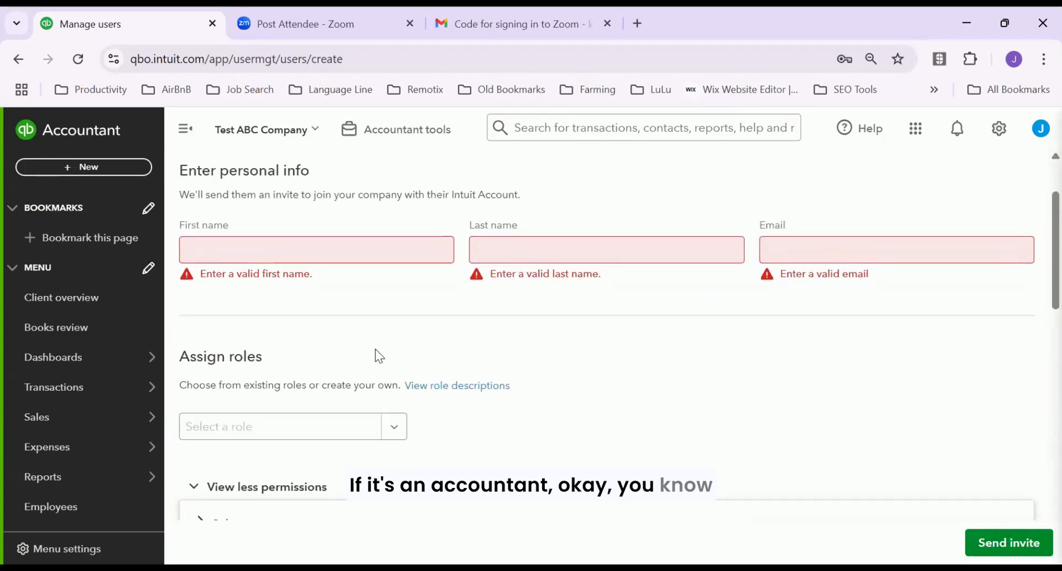
{"action": "scroll", "coordinate": [354, 331], "scroll_direction": "down", "scroll_amount": 4}
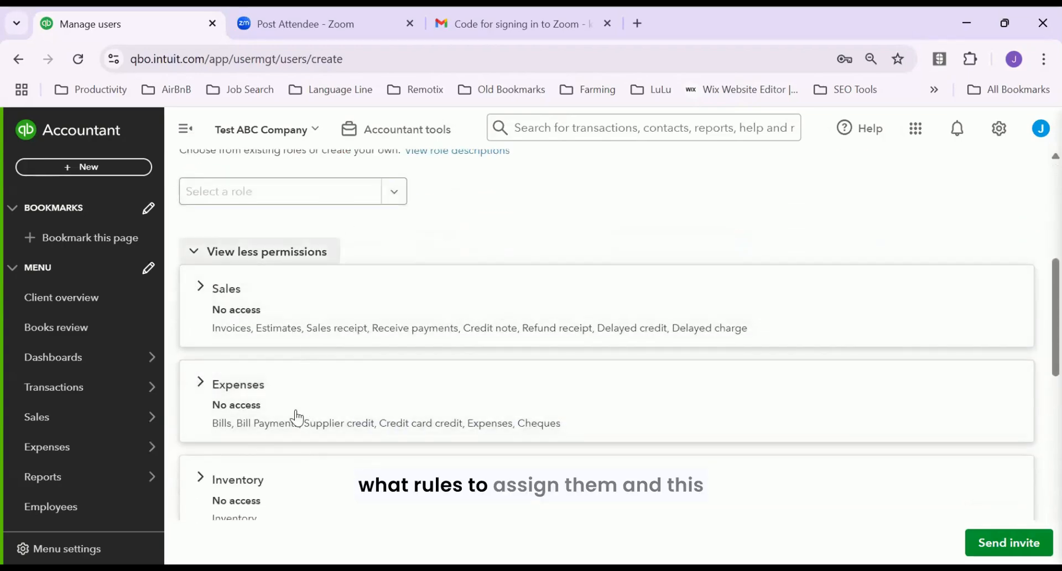
{"action": "scroll", "coordinate": [342, 404], "scroll_direction": "down", "scroll_amount": 5}
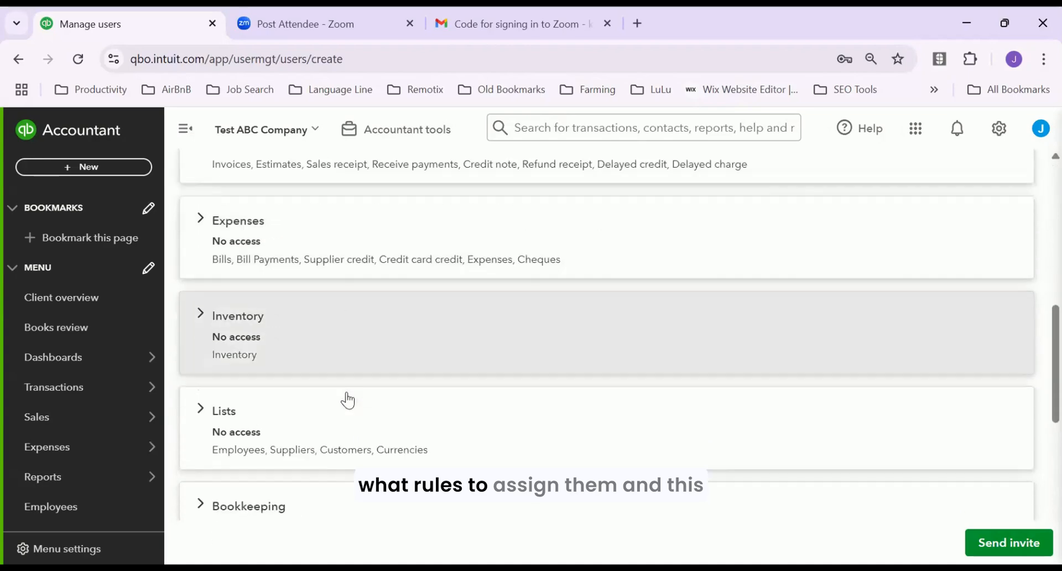
{"action": "scroll", "coordinate": [334, 240], "scroll_direction": "up", "scroll_amount": 7}
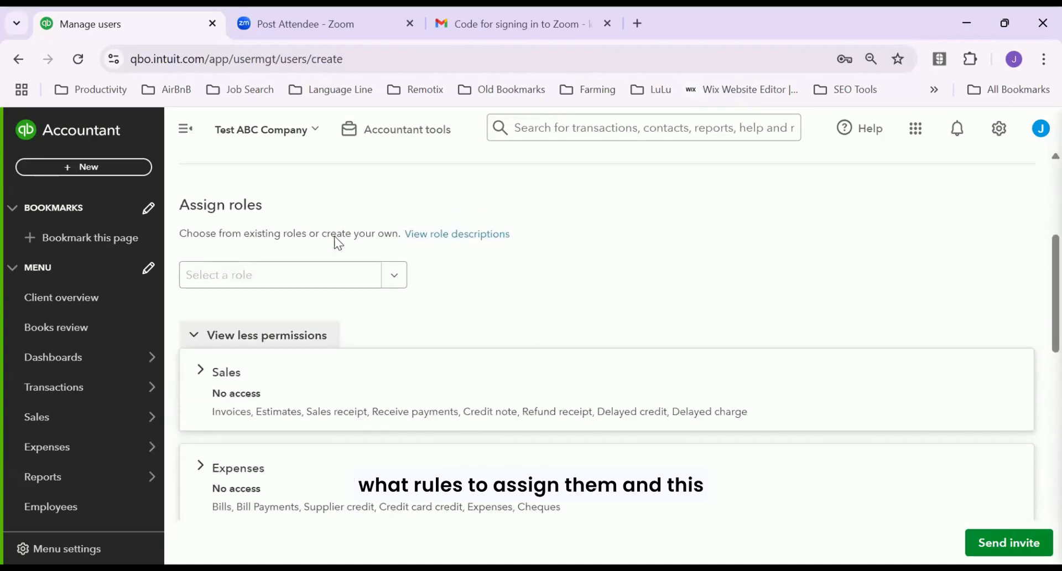
{"action": "scroll", "coordinate": [370, 458], "scroll_direction": "down", "scroll_amount": 12}
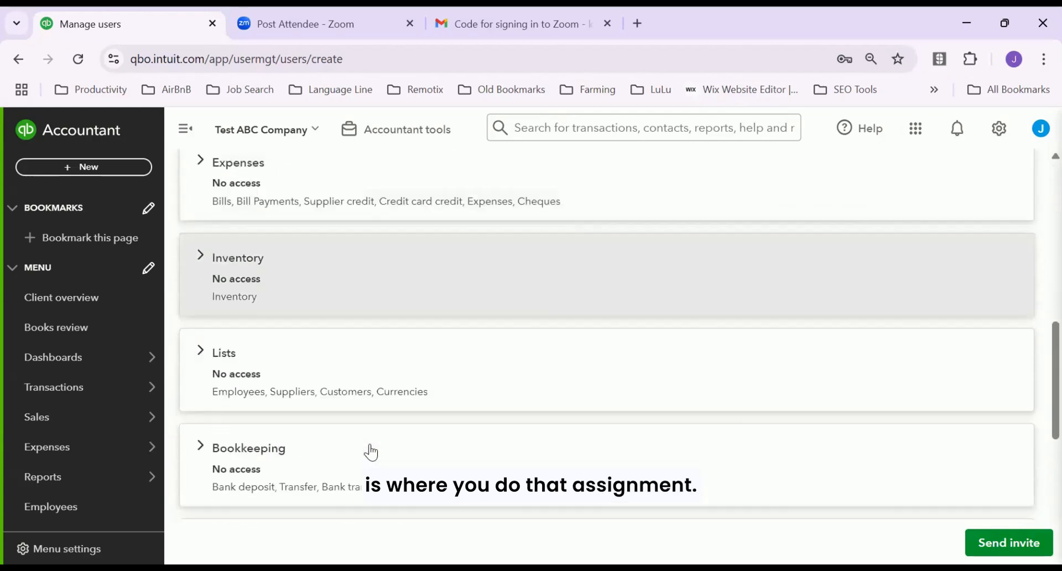
{"action": "scroll", "coordinate": [376, 431], "scroll_direction": "up", "scroll_amount": 15}
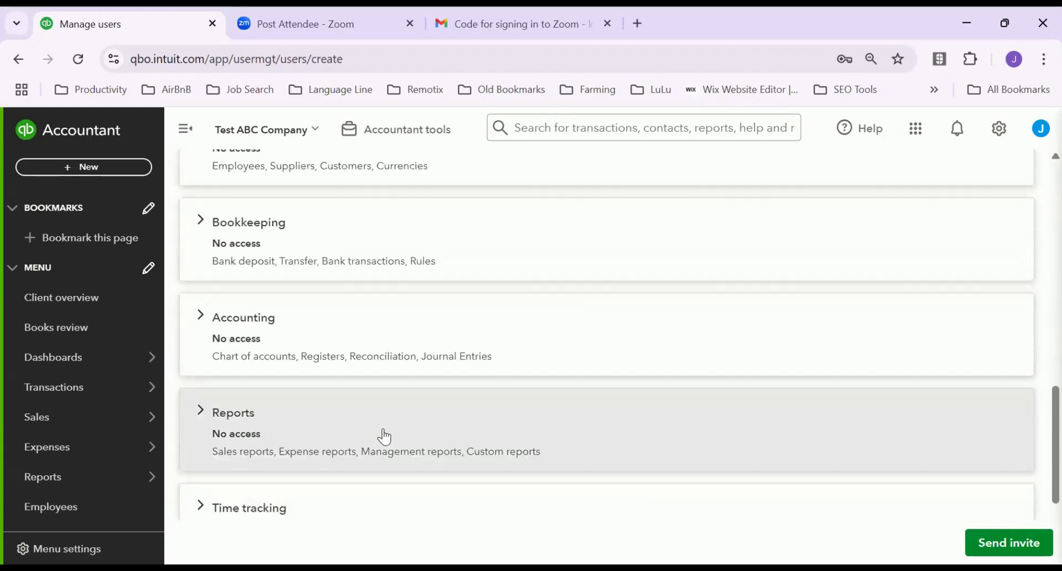
{"action": "scroll", "coordinate": [390, 405], "scroll_direction": "down", "scroll_amount": 15}
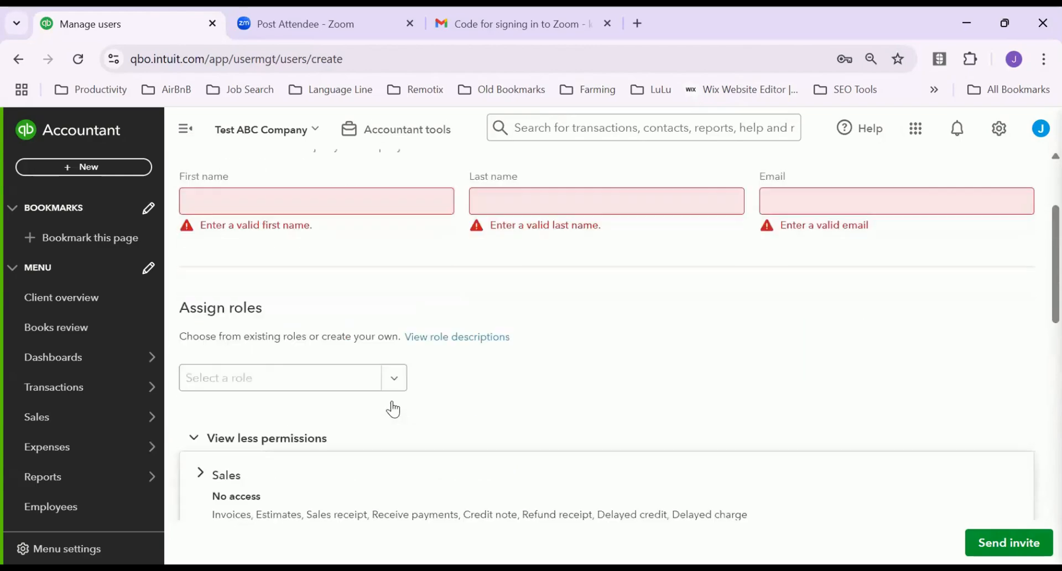
{"action": "scroll", "coordinate": [395, 404], "scroll_direction": "up", "scroll_amount": 15}
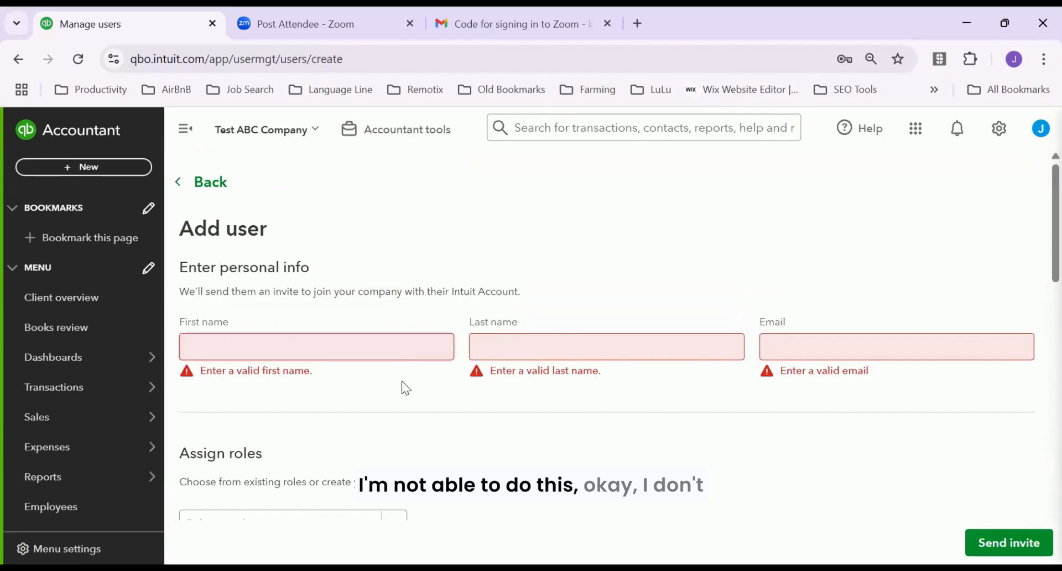
{"action": "scroll", "coordinate": [418, 435], "scroll_direction": "down", "scroll_amount": 8}
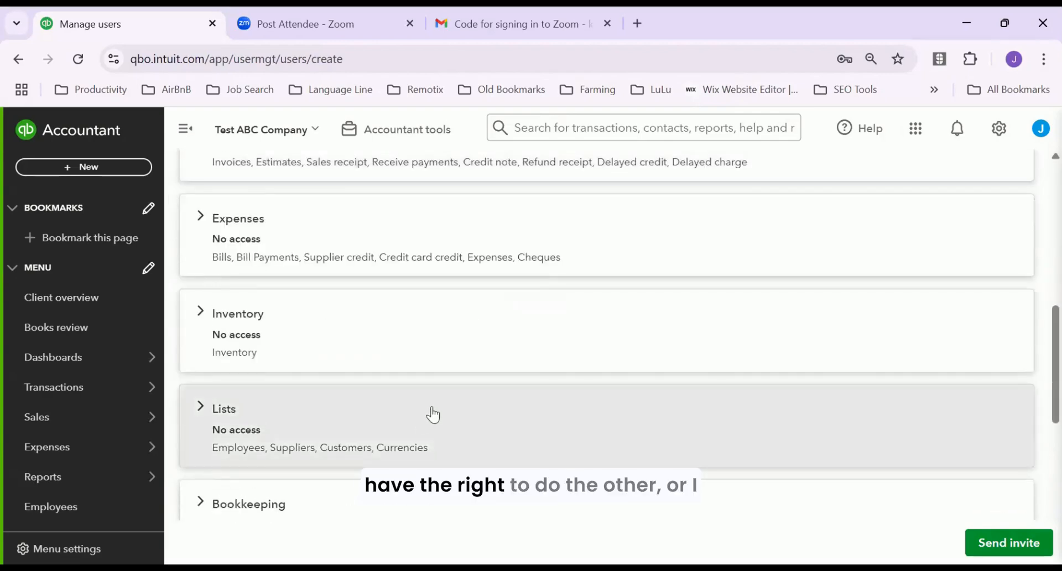
{"action": "scroll", "coordinate": [431, 414], "scroll_direction": "up", "scroll_amount": 8}
{"action": "scroll", "coordinate": [435, 399], "scroll_direction": "down", "scroll_amount": 4}
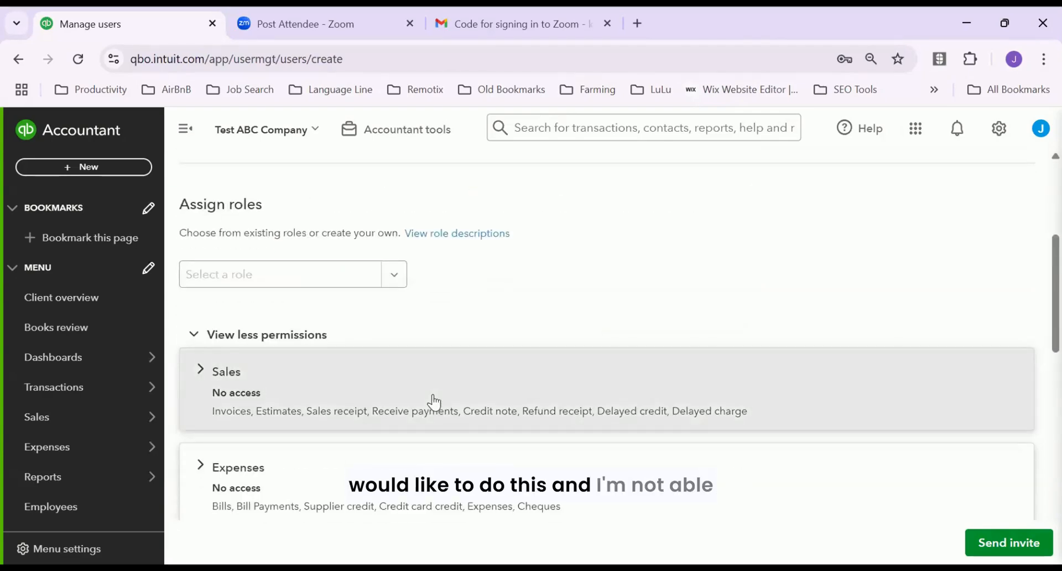
{"action": "scroll", "coordinate": [434, 400], "scroll_direction": "up", "scroll_amount": 4}
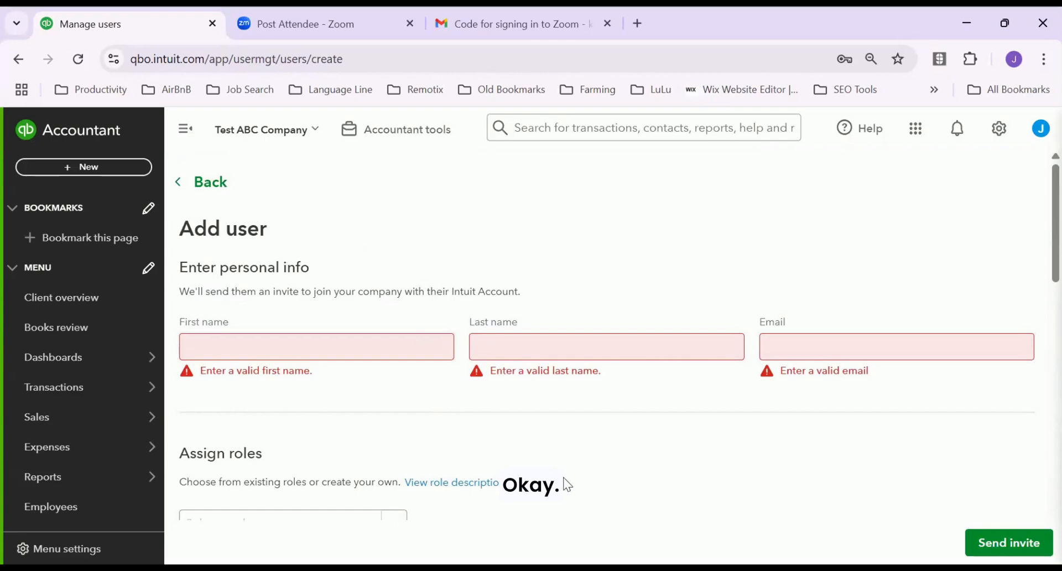
{"action": "scroll", "coordinate": [567, 484], "scroll_direction": "down", "scroll_amount": 8}
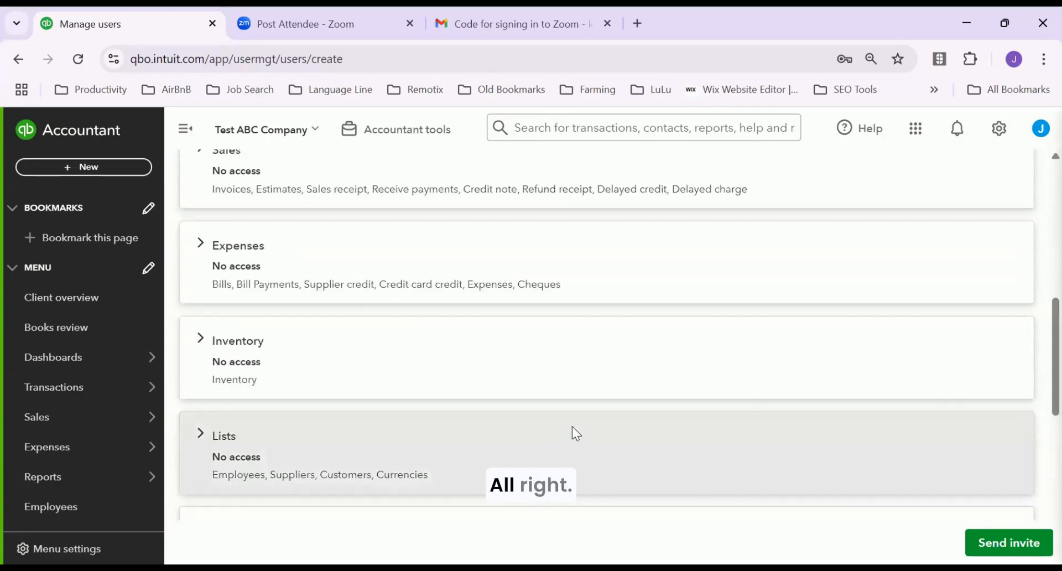
{"action": "scroll", "coordinate": [575, 421], "scroll_direction": "up", "scroll_amount": 10}
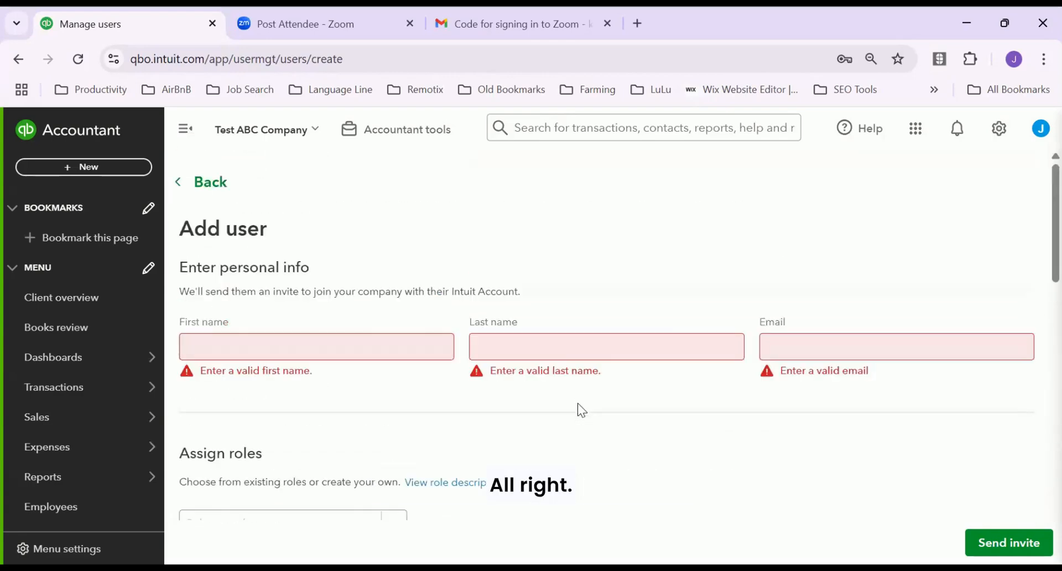
{"action": "left_click", "coordinate": [183, 184]}
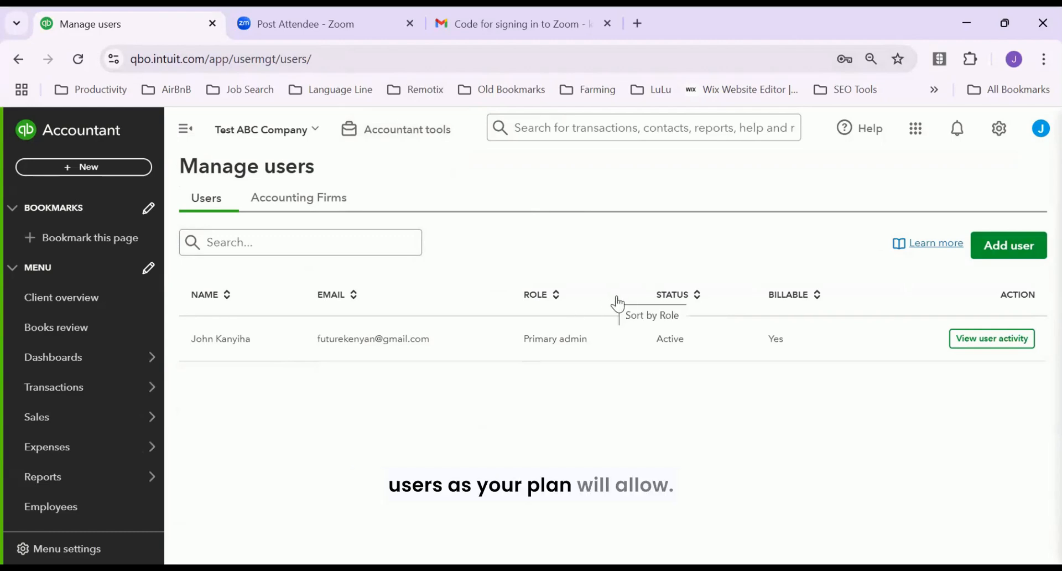
Open the gear settings menu from the Manage users list
{"action": "left_click", "coordinate": [1000, 130]}
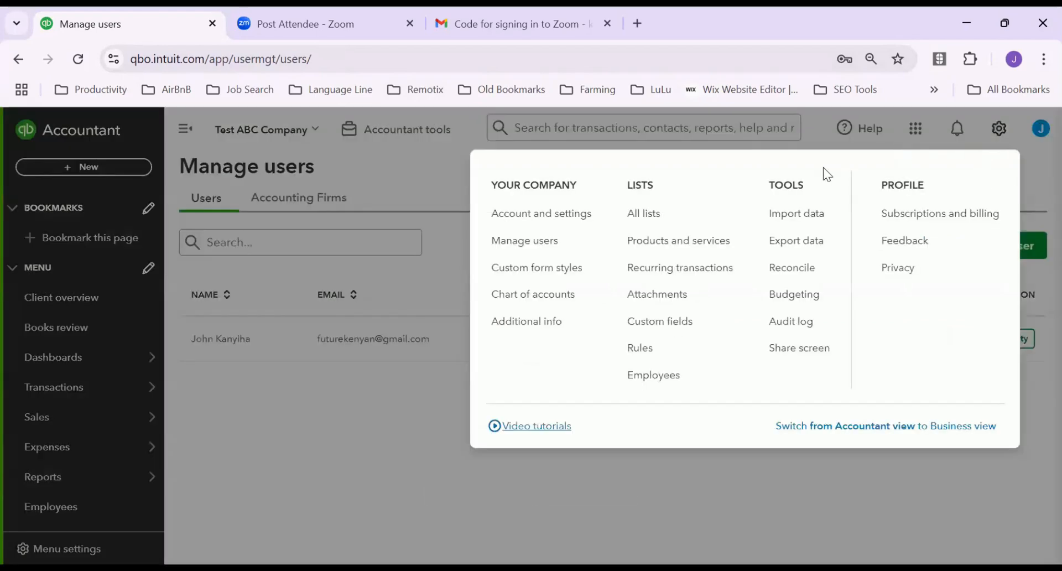
Go to Custom form styles and edit the default Progress invoicing invoice style
{"action": "left_click", "coordinate": [545, 269]}
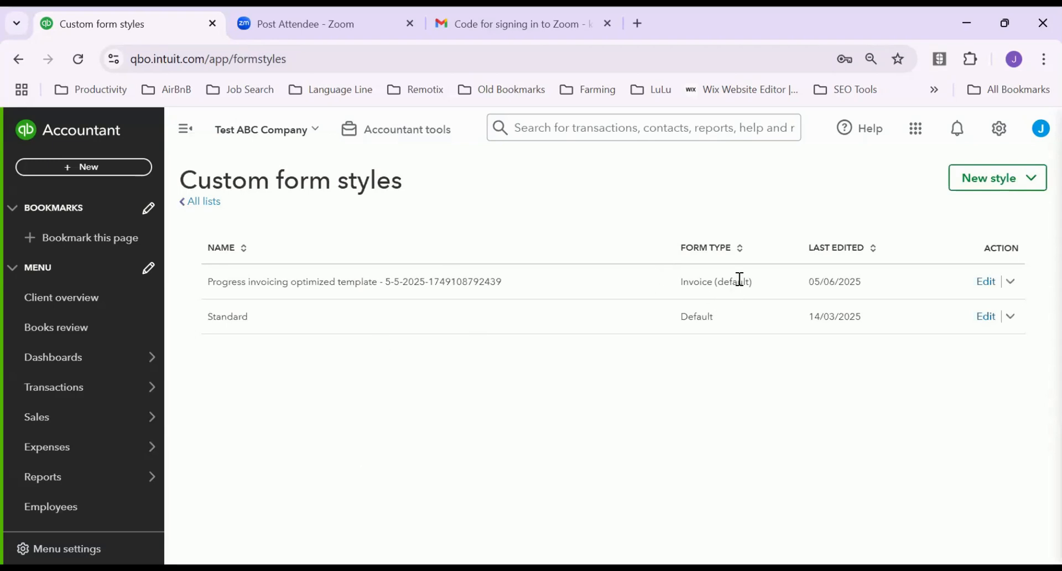
{"action": "left_click", "coordinate": [1011, 281]}
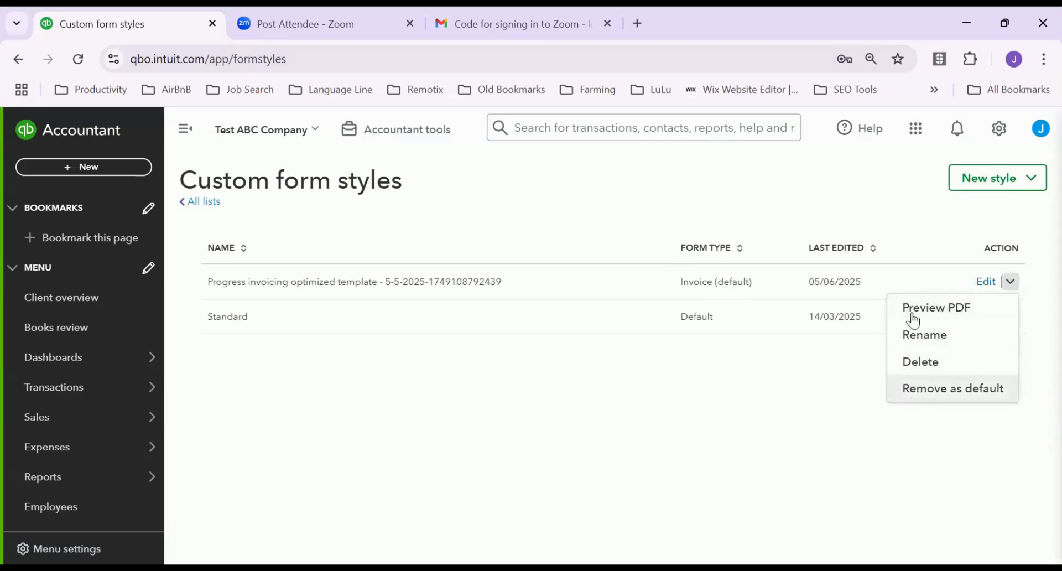
{"action": "left_click", "coordinate": [747, 279]}
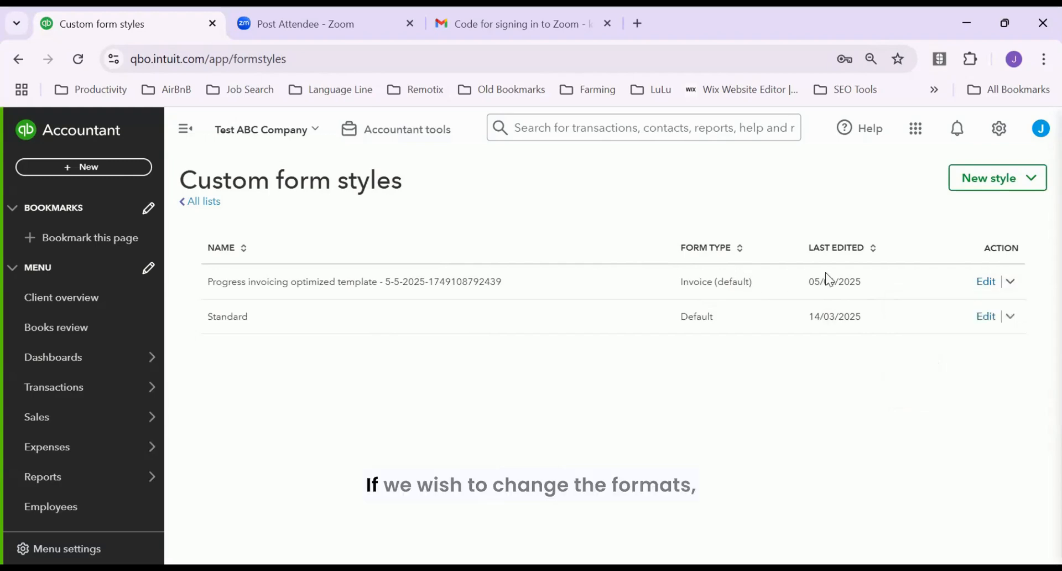
{"action": "left_click", "coordinate": [985, 283]}
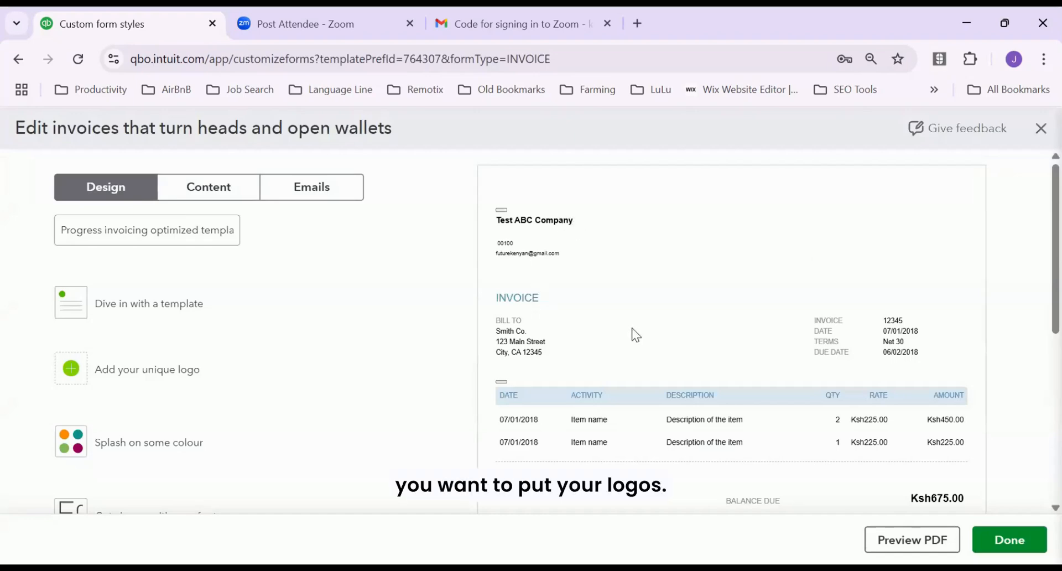
{"action": "scroll", "coordinate": [632, 334], "scroll_direction": "down", "scroll_amount": 4}
{"action": "scroll", "coordinate": [702, 287], "scroll_direction": "up", "scroll_amount": 5}
{"action": "scroll", "coordinate": [701, 310], "scroll_direction": "down", "scroll_amount": 3}
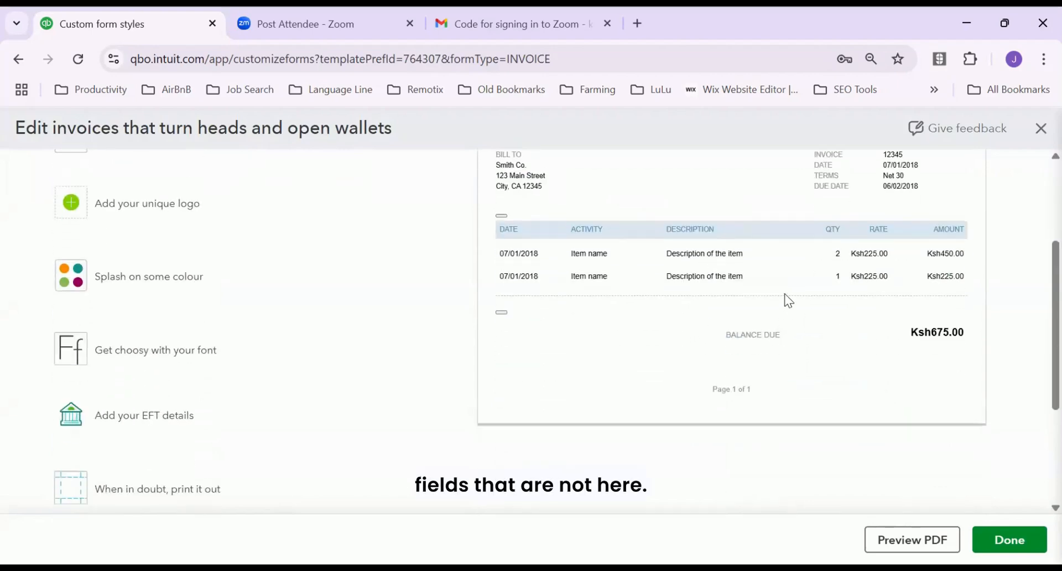
{"action": "scroll", "coordinate": [785, 298], "scroll_direction": "down", "scroll_amount": 4}
{"action": "scroll", "coordinate": [784, 285], "scroll_direction": "up", "scroll_amount": 7}
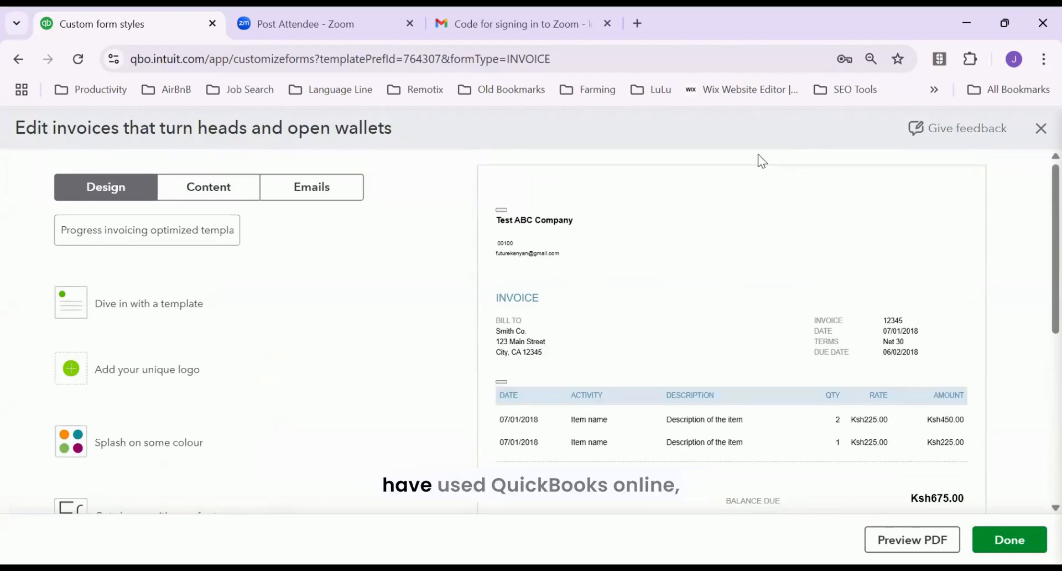
{"action": "scroll", "coordinate": [748, 241], "scroll_direction": "down", "scroll_amount": 10}
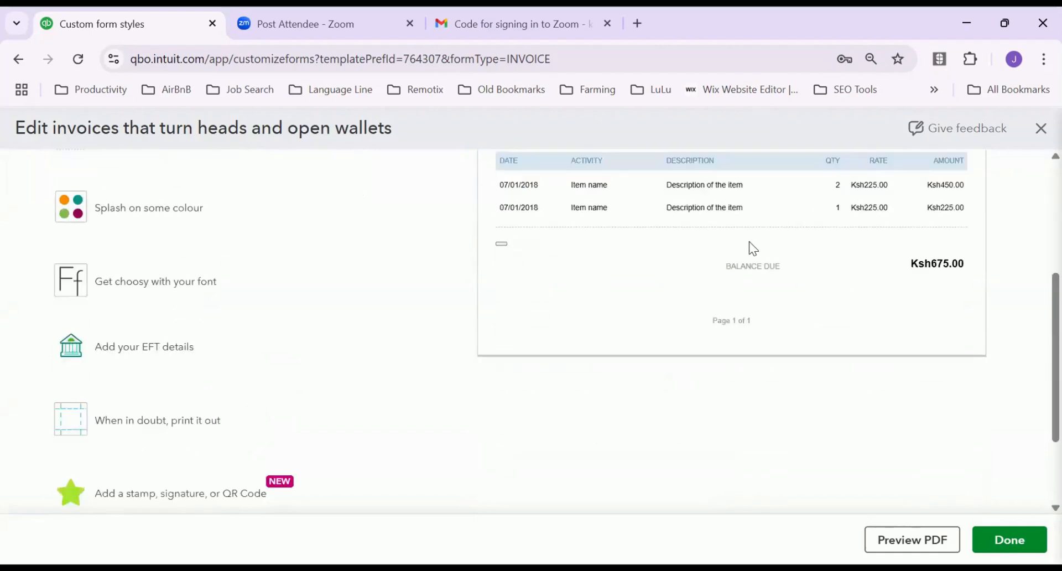
{"action": "scroll", "coordinate": [762, 244], "scroll_direction": "up", "scroll_amount": 10}
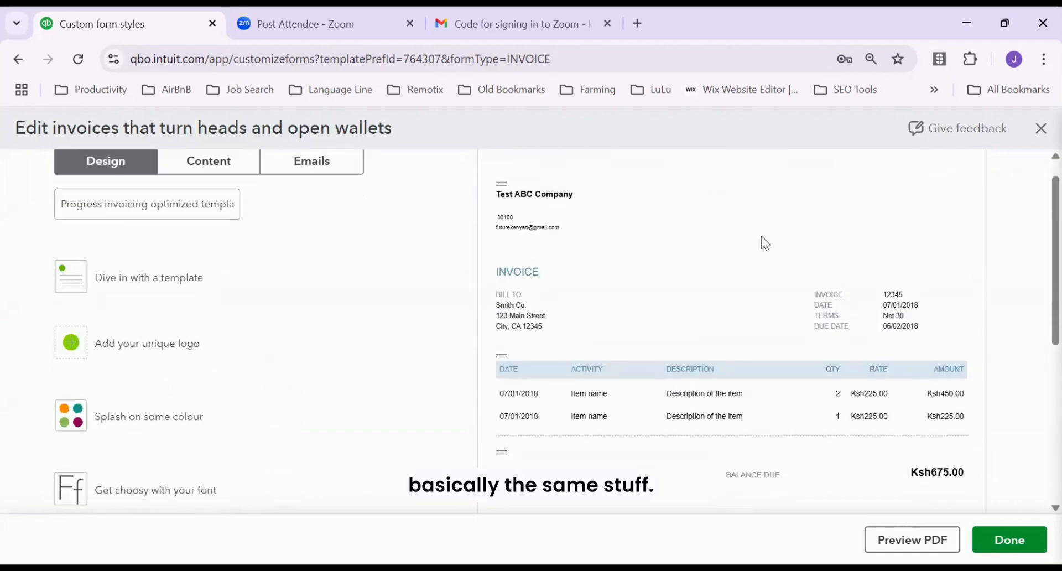
{"action": "scroll", "coordinate": [730, 310], "scroll_direction": "up", "scroll_amount": 1}
{"action": "scroll", "coordinate": [941, 414], "scroll_direction": "down", "scroll_amount": 5}
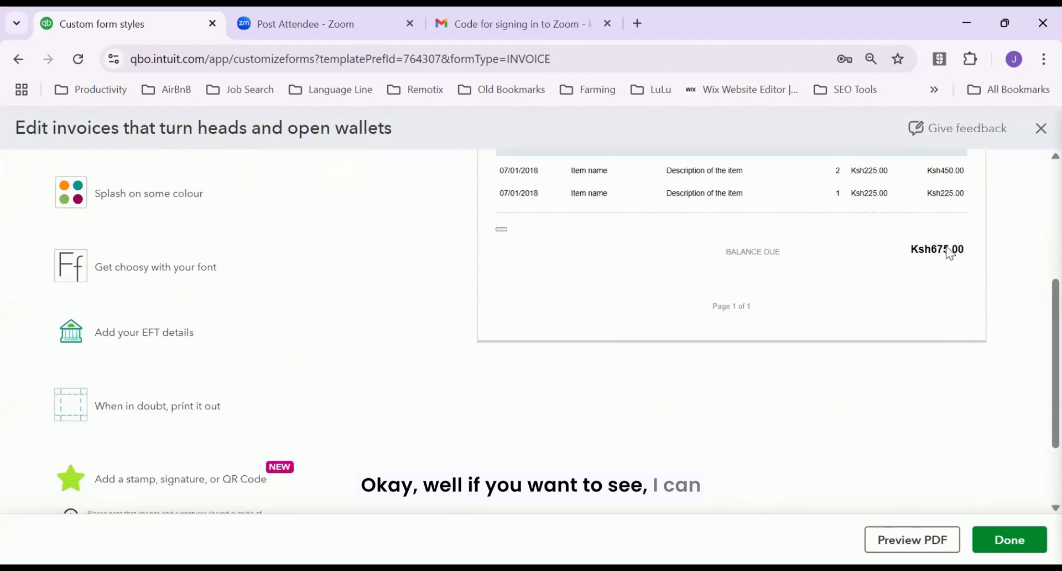
{"action": "scroll", "coordinate": [920, 288], "scroll_direction": "up", "scroll_amount": 5}
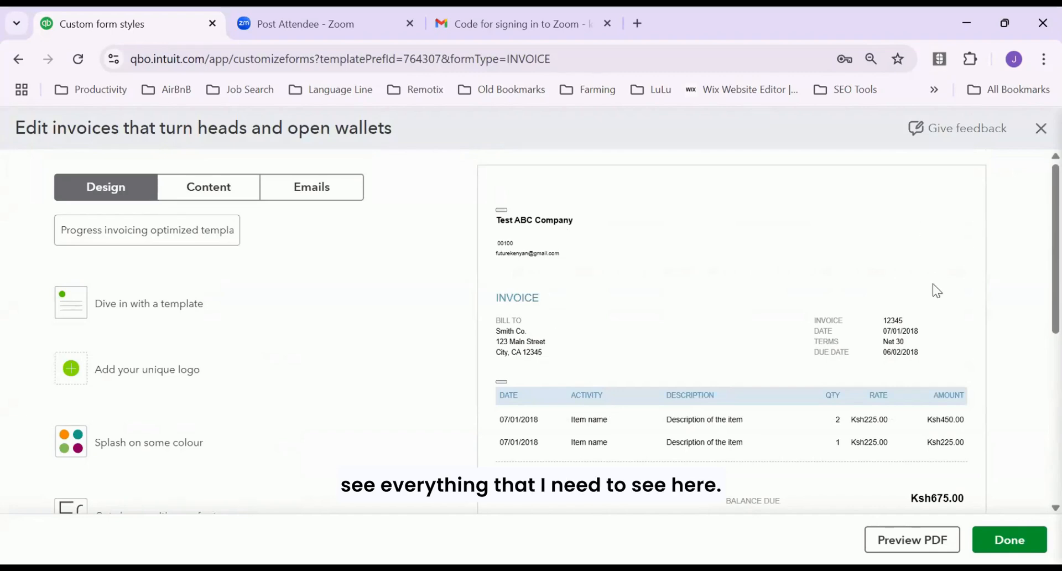
{"action": "scroll", "coordinate": [936, 289], "scroll_direction": "down", "scroll_amount": 3}
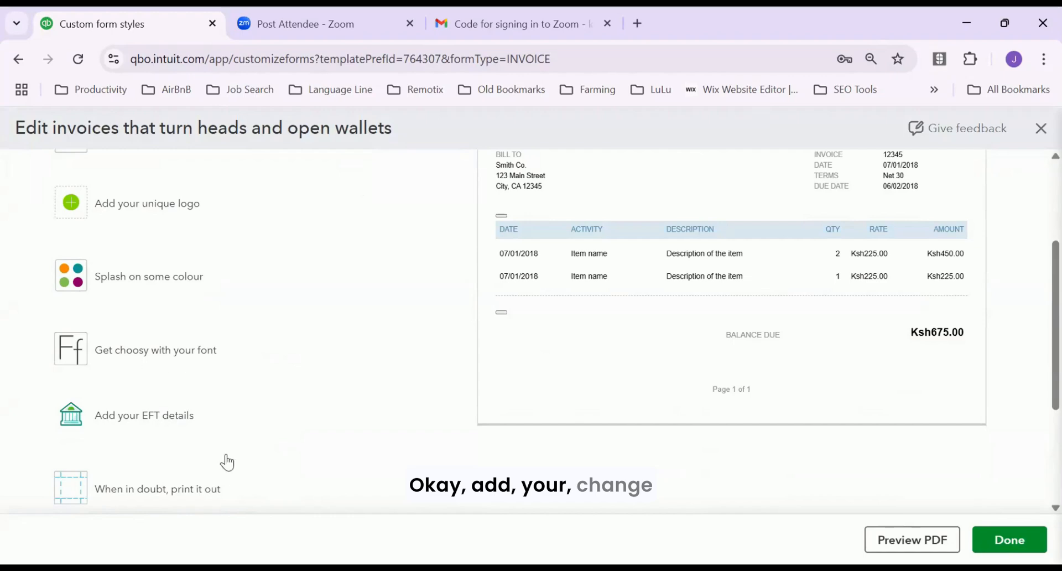
{"action": "scroll", "coordinate": [227, 462], "scroll_direction": "down", "scroll_amount": 3}
{"action": "scroll", "coordinate": [246, 315], "scroll_direction": "up", "scroll_amount": 6}
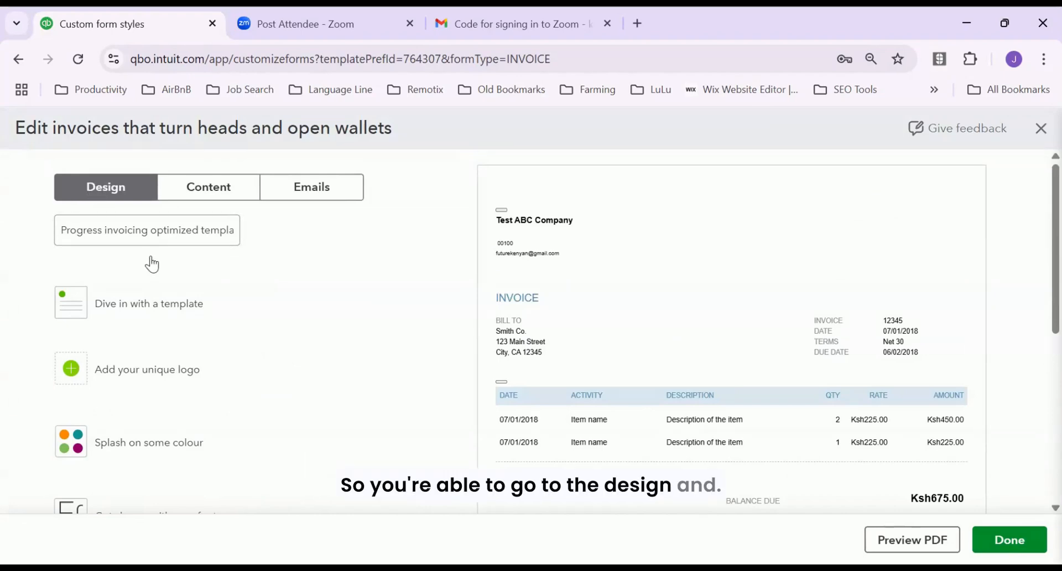
Look over the invoice Content and Design options, then exit the editor without saving
{"action": "left_click", "coordinate": [211, 195]}
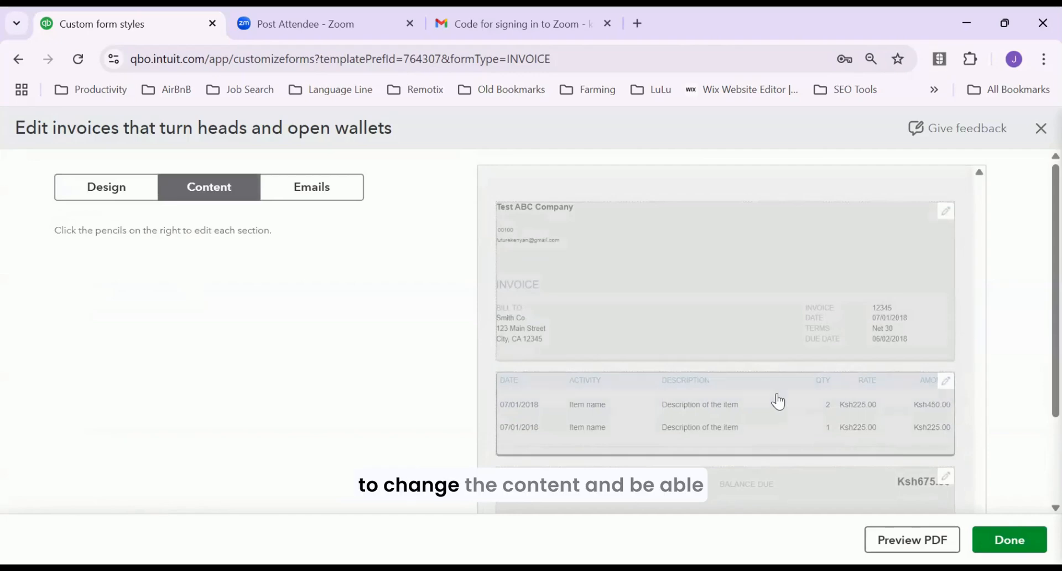
{"action": "left_click", "coordinate": [107, 190]}
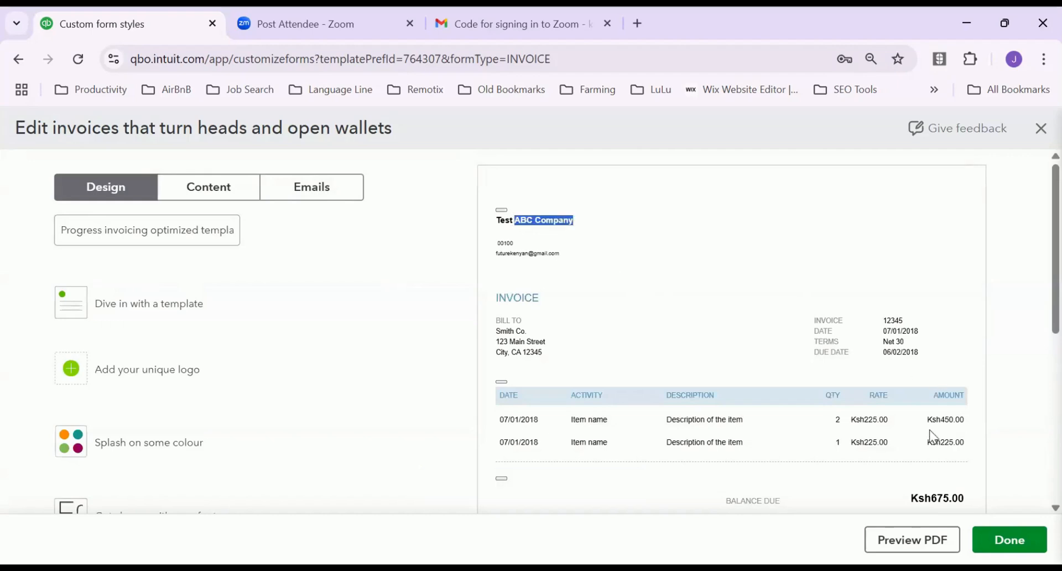
{"action": "scroll", "coordinate": [934, 436], "scroll_direction": "down", "scroll_amount": 6}
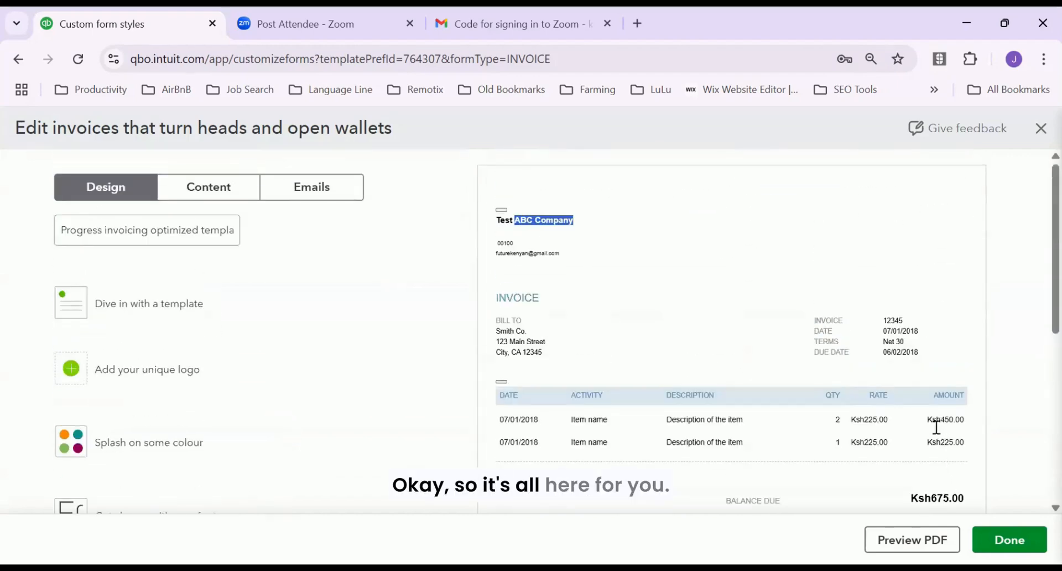
{"action": "scroll", "coordinate": [935, 436], "scroll_direction": "down", "scroll_amount": 6}
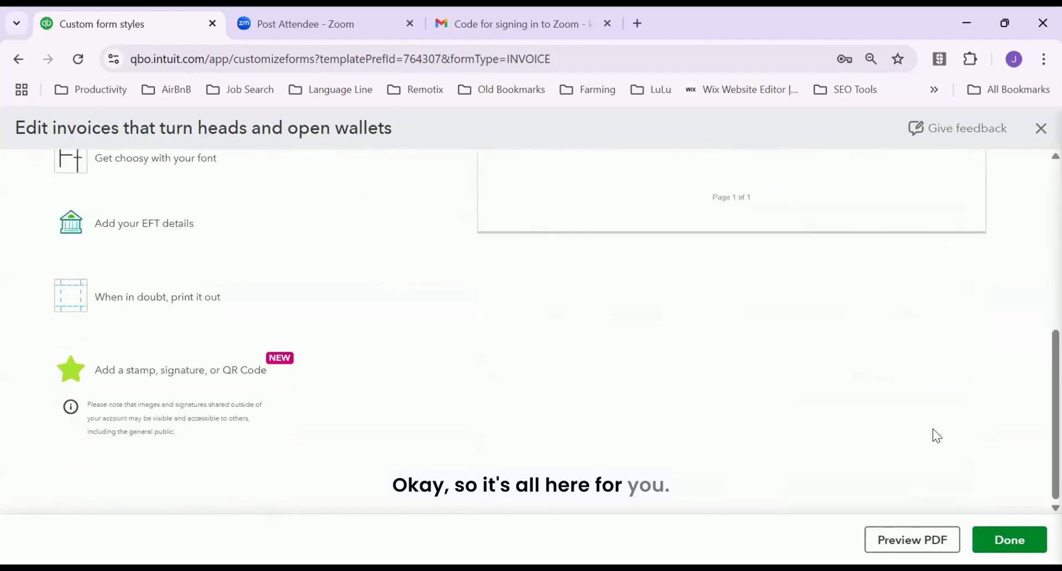
{"action": "scroll", "coordinate": [940, 425], "scroll_direction": "up", "scroll_amount": 6}
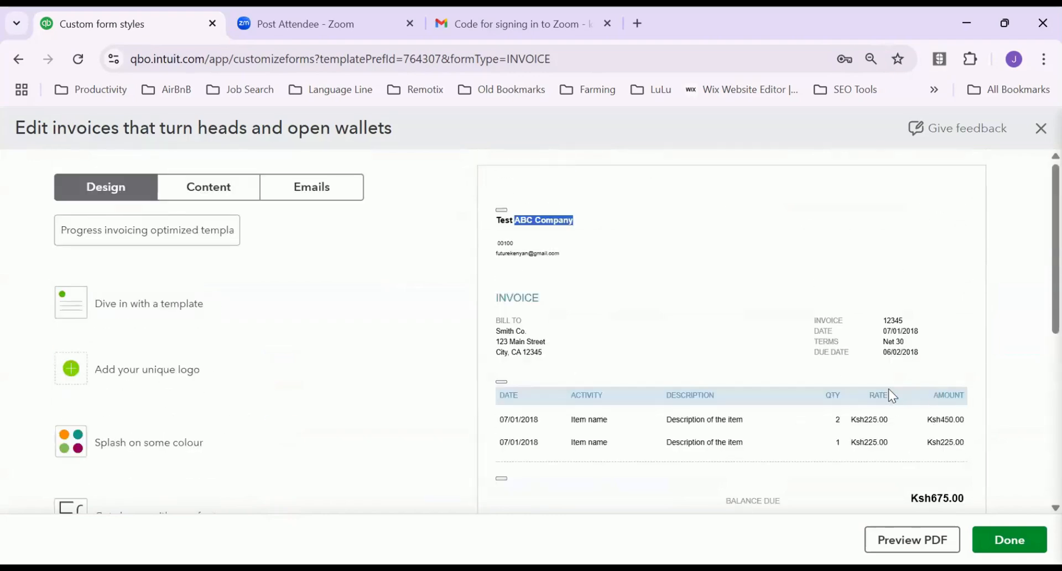
{"action": "left_click", "coordinate": [1041, 130]}
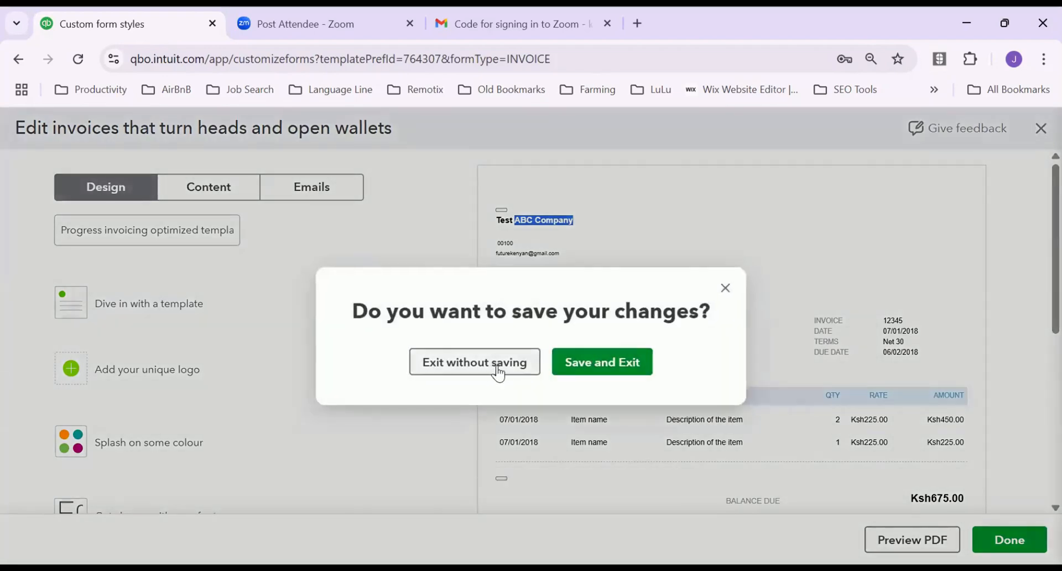
{"action": "left_click", "coordinate": [494, 374]}
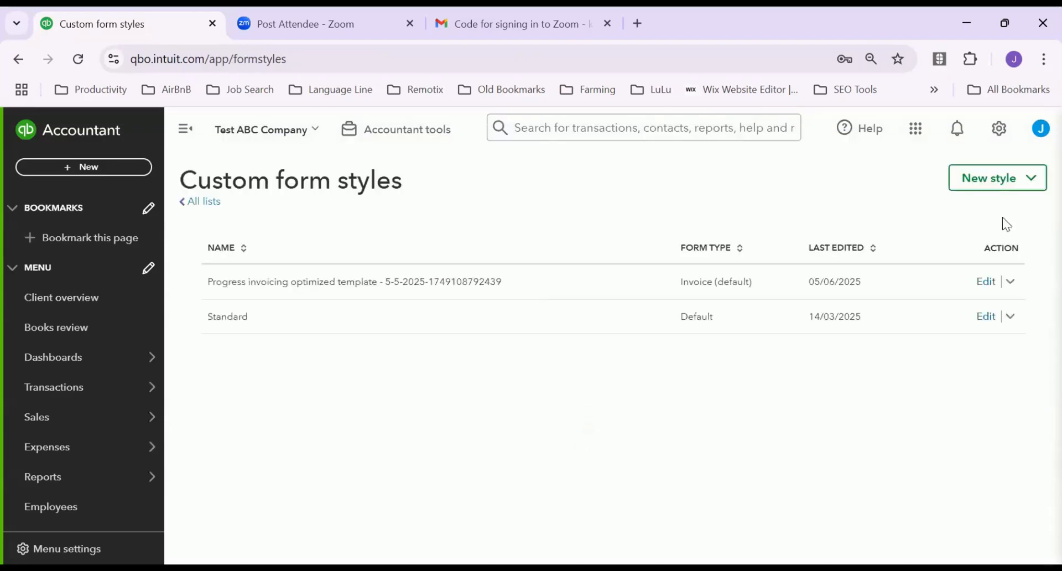
Open the Chart of accounts and scroll through its 75 Ksh0.00 accounts, checking the bulk actions
{"action": "left_click", "coordinate": [998, 130]}
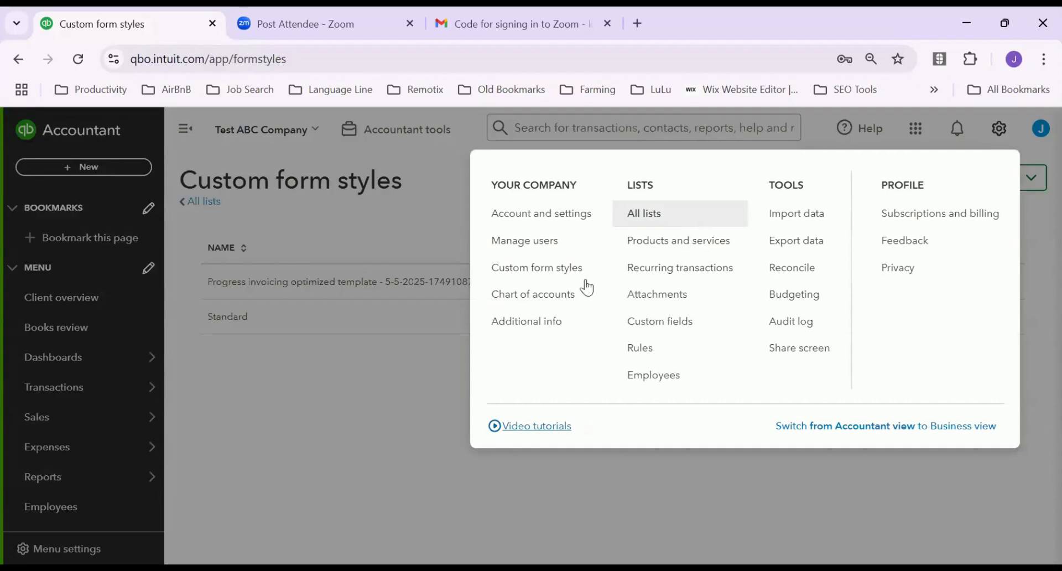
{"action": "left_click", "coordinate": [539, 304]}
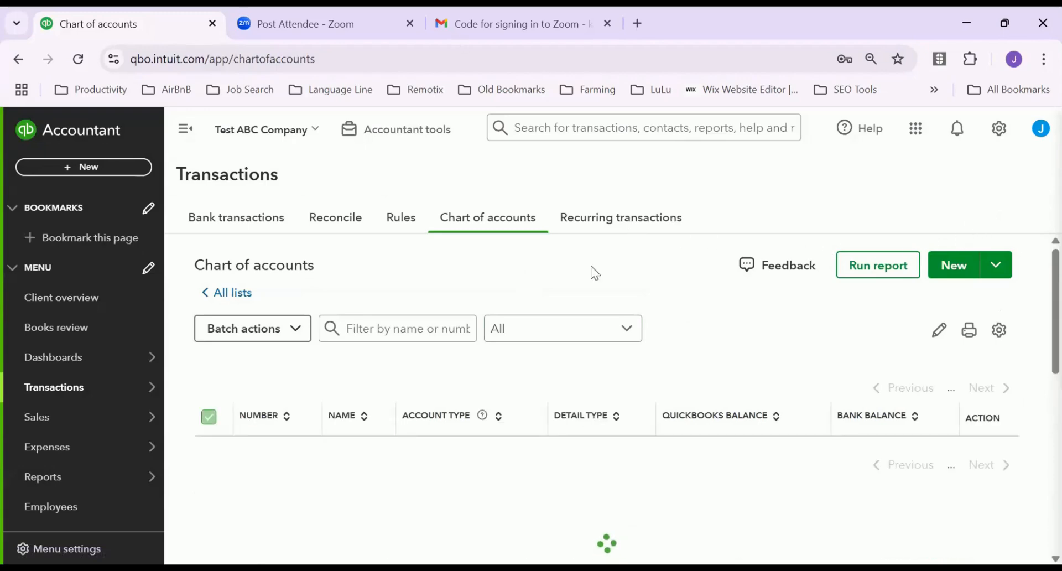
{"action": "scroll", "coordinate": [603, 279], "scroll_direction": "down", "scroll_amount": 4}
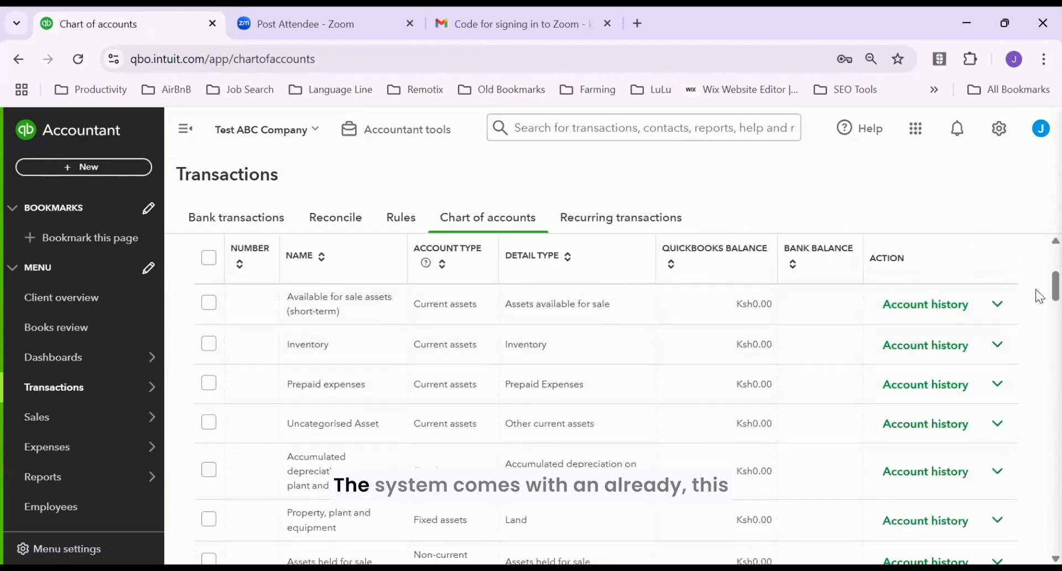
{"action": "scroll", "coordinate": [1035, 266], "scroll_direction": "up", "scroll_amount": 1}
{"action": "scroll", "coordinate": [1038, 271], "scroll_direction": "up", "scroll_amount": 4}
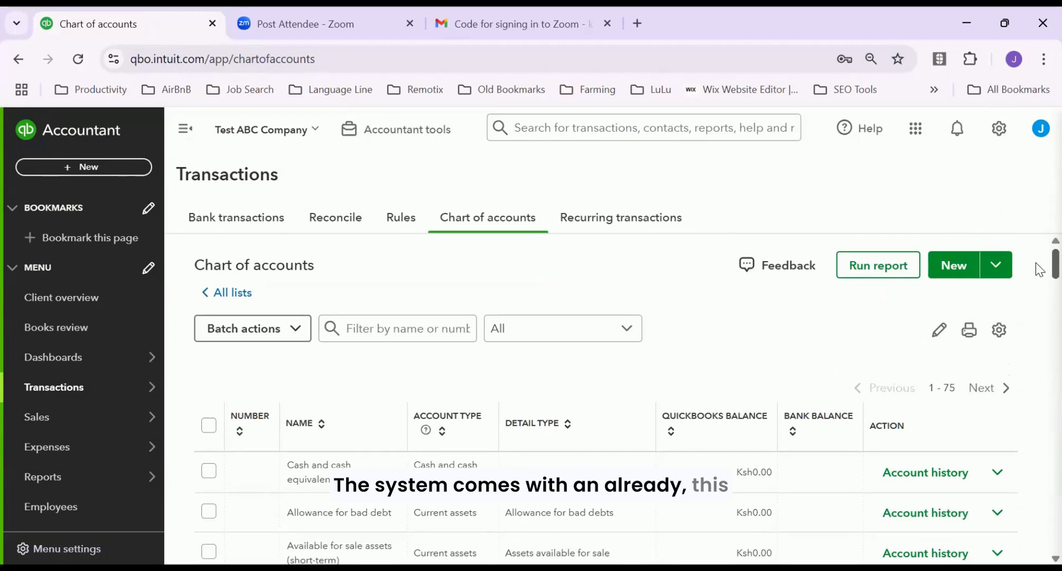
{"action": "scroll", "coordinate": [1039, 270], "scroll_direction": "down", "scroll_amount": 15}
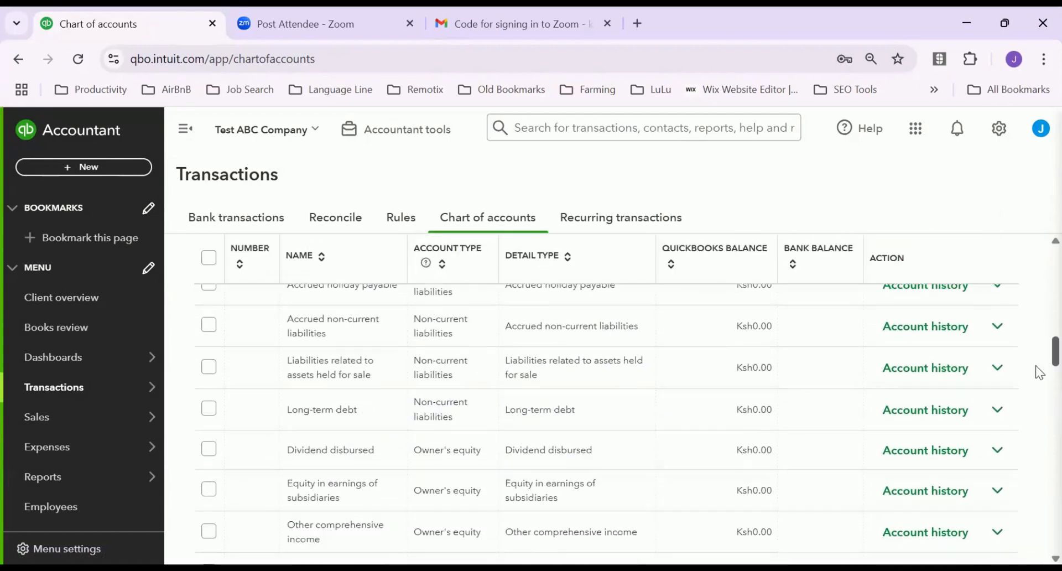
{"action": "scroll", "coordinate": [1036, 365], "scroll_direction": "down", "scroll_amount": 15}
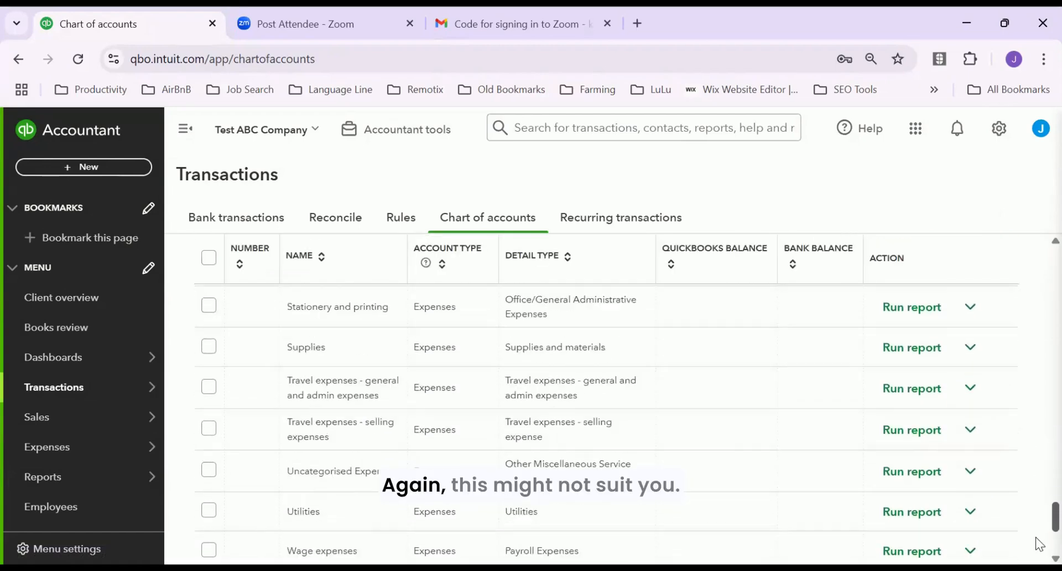
{"action": "scroll", "coordinate": [1039, 544], "scroll_direction": "down", "scroll_amount": 3}
{"action": "scroll", "coordinate": [1042, 526], "scroll_direction": "up", "scroll_amount": 4}
{"action": "scroll", "coordinate": [606, 398], "scroll_direction": "up", "scroll_amount": 20}
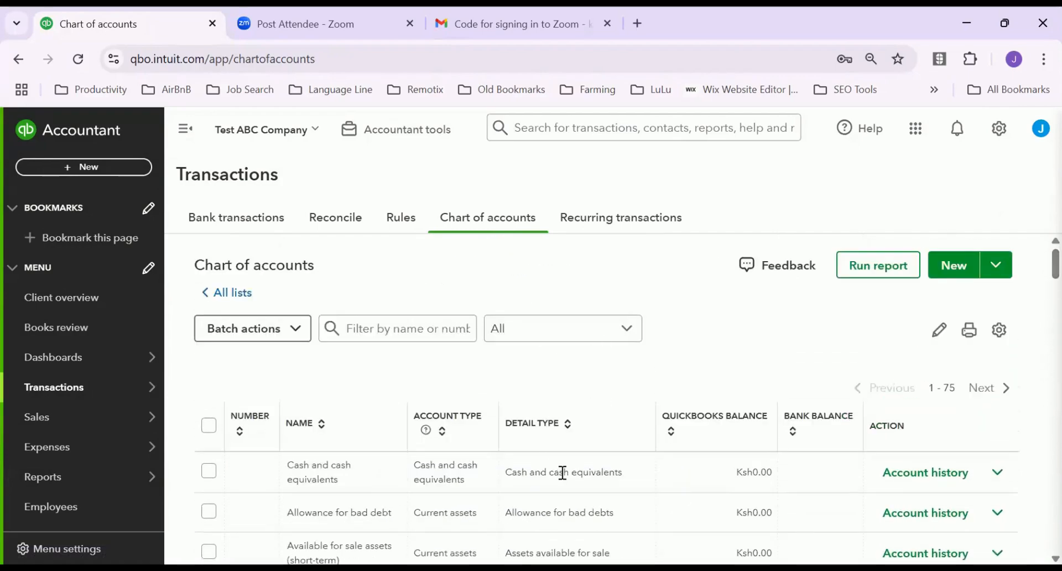
{"action": "scroll", "coordinate": [560, 486], "scroll_direction": "down", "scroll_amount": 3}
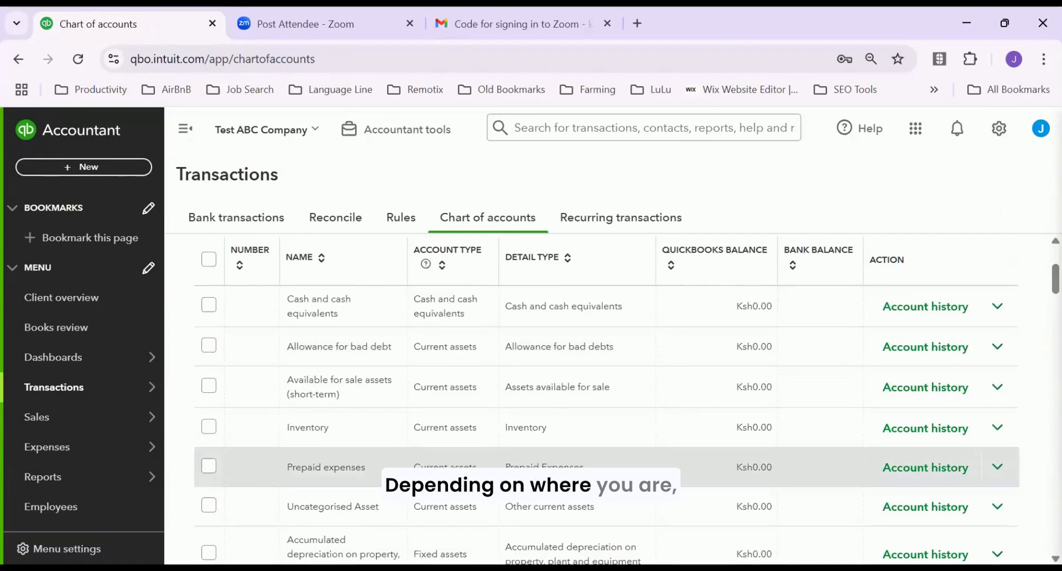
{"action": "scroll", "coordinate": [590, 478], "scroll_direction": "down", "scroll_amount": 3}
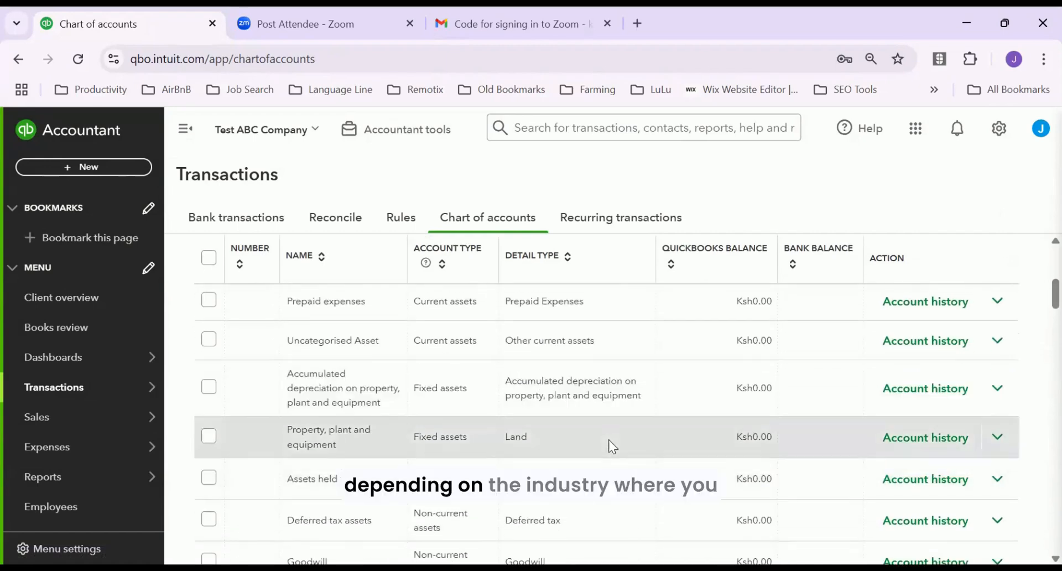
{"action": "scroll", "coordinate": [612, 357], "scroll_direction": "up", "scroll_amount": 6}
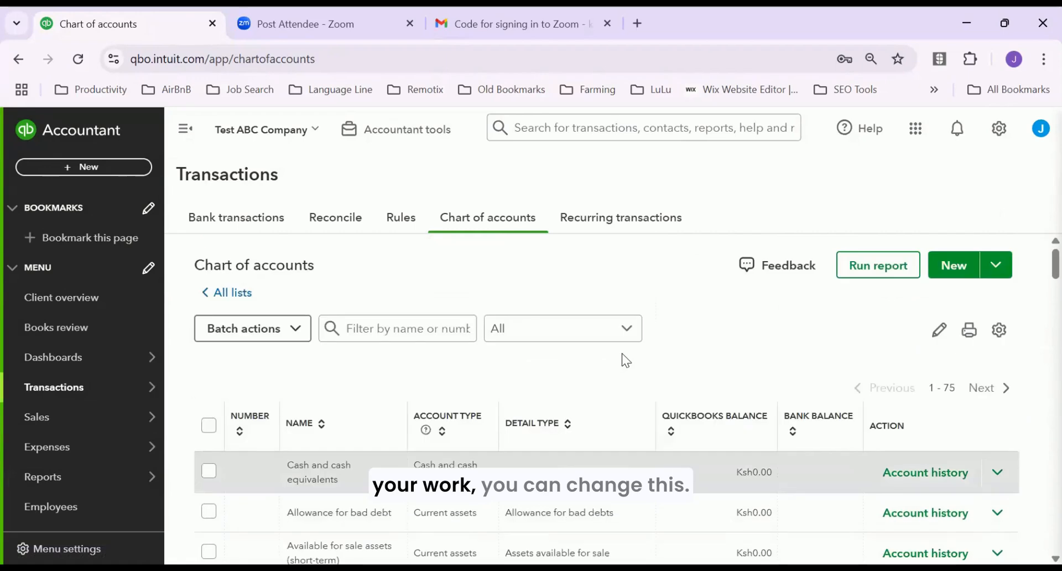
{"action": "scroll", "coordinate": [621, 355], "scroll_direction": "down", "scroll_amount": 3}
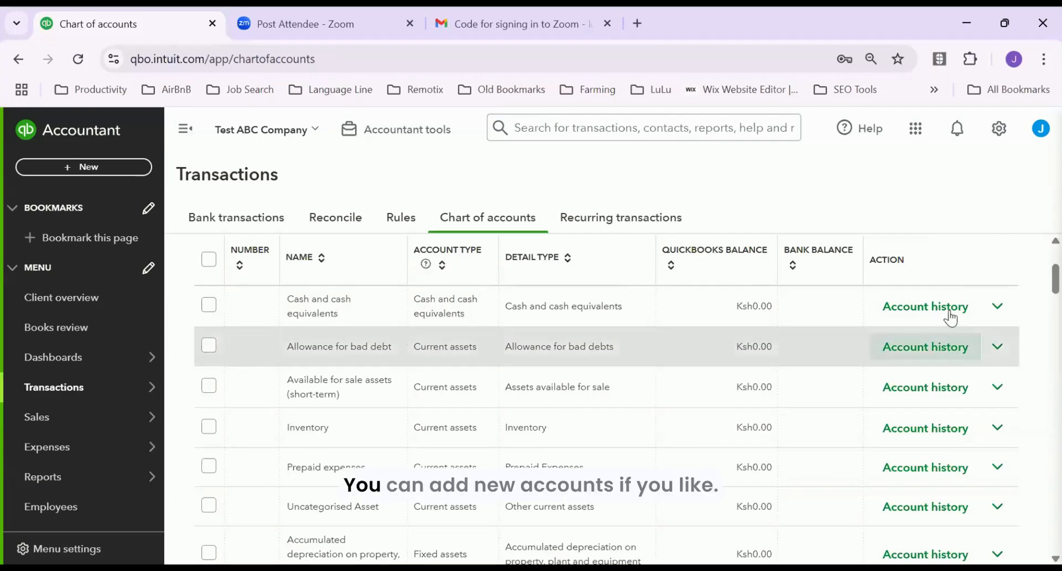
{"action": "scroll", "coordinate": [699, 327], "scroll_direction": "up", "scroll_amount": 3}
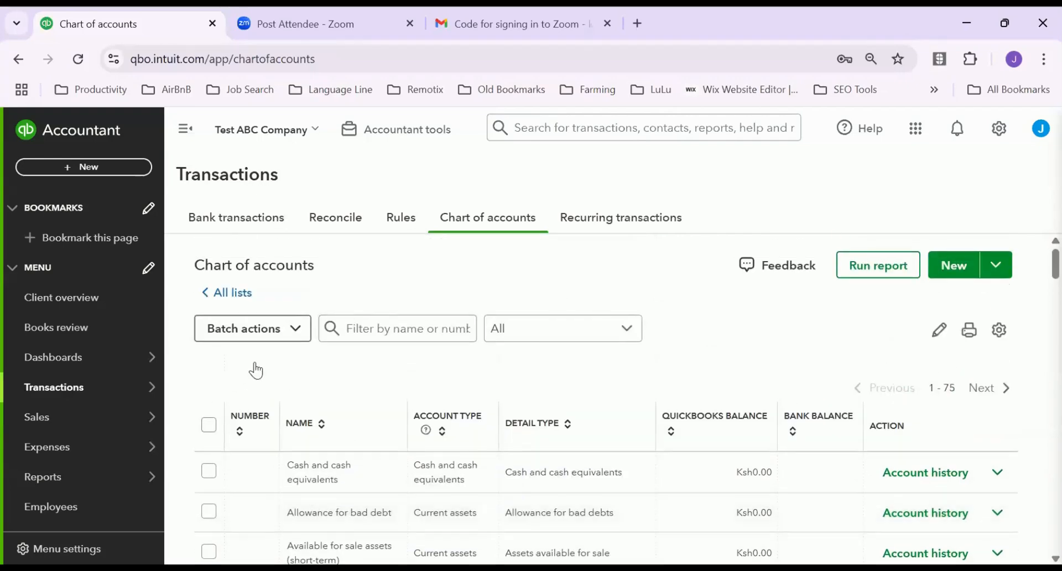
{"action": "left_click", "coordinate": [302, 332]}
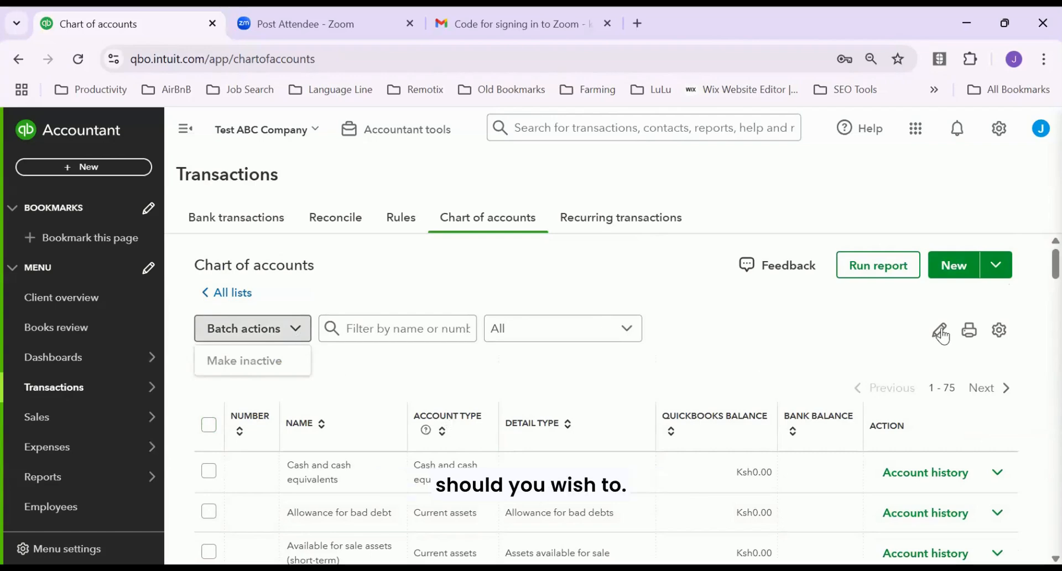
Toggle the Number column off and back on in the table settings, then close them
{"action": "left_click", "coordinate": [999, 332]}
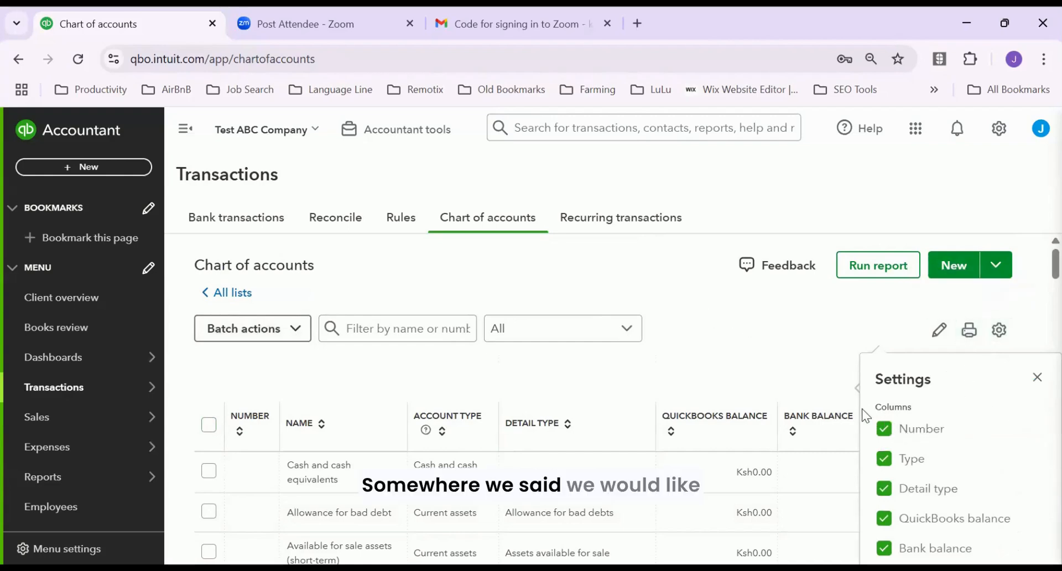
{"action": "left_click", "coordinate": [883, 429]}
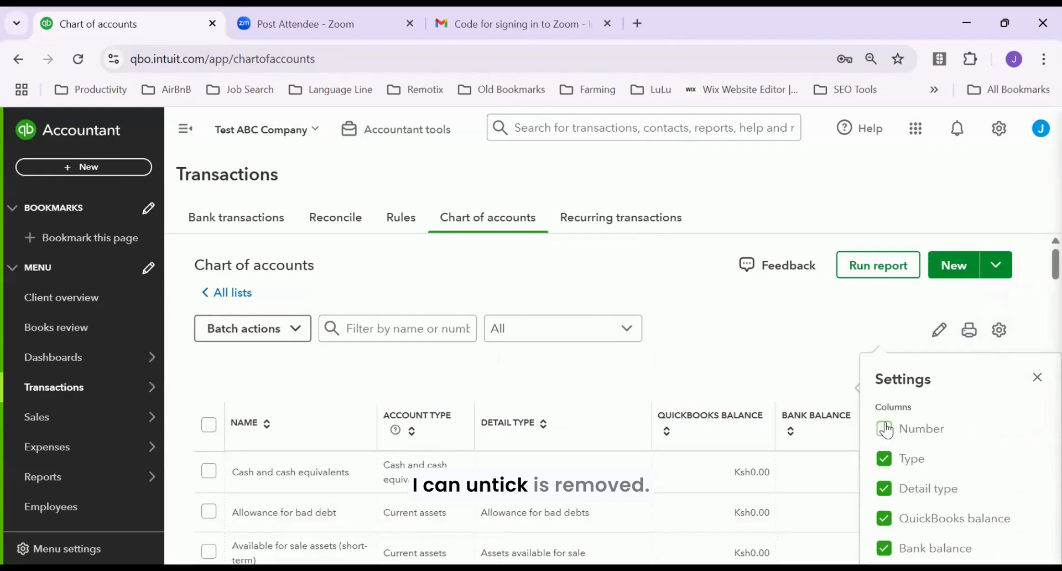
{"action": "left_click", "coordinate": [884, 430]}
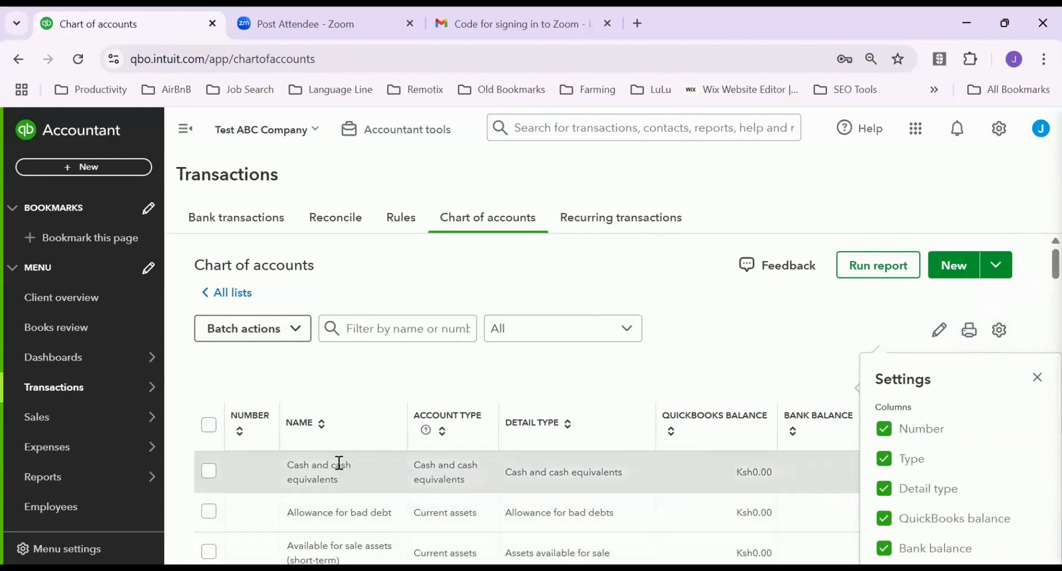
{"action": "left_click", "coordinate": [372, 466]}
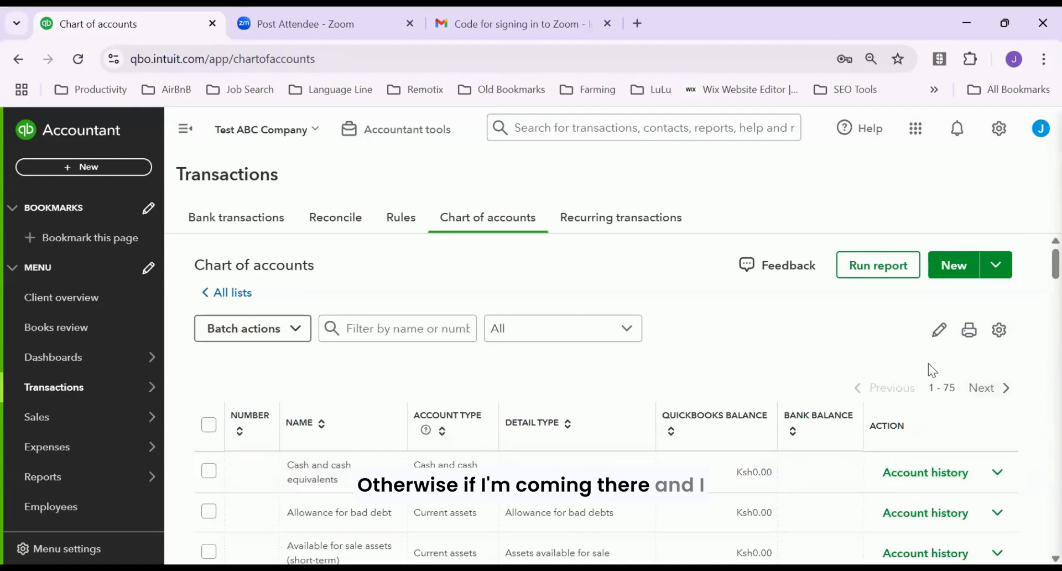
{"action": "left_click", "coordinate": [938, 329]}
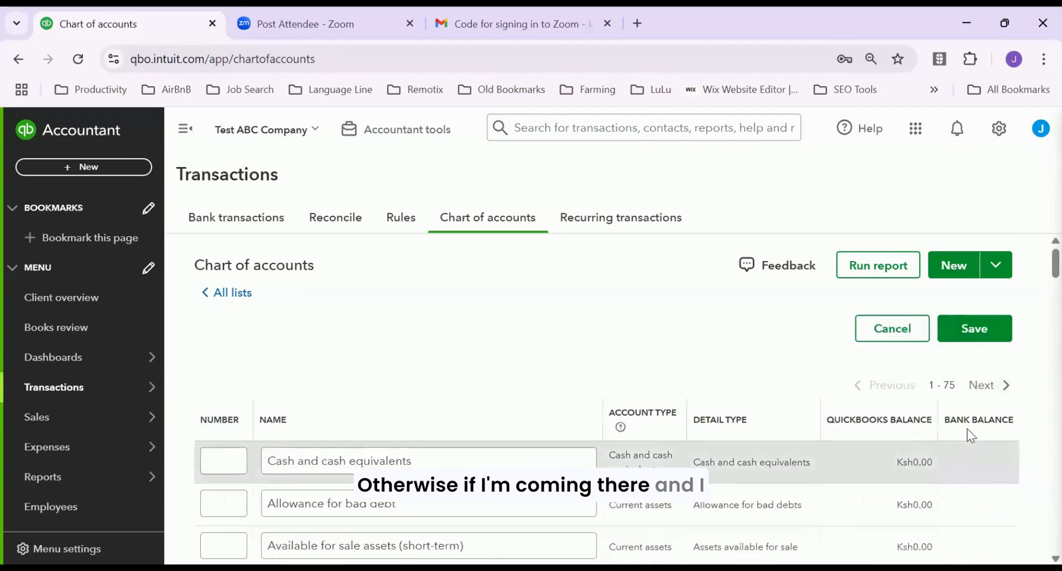
{"action": "left_click", "coordinate": [984, 388]}
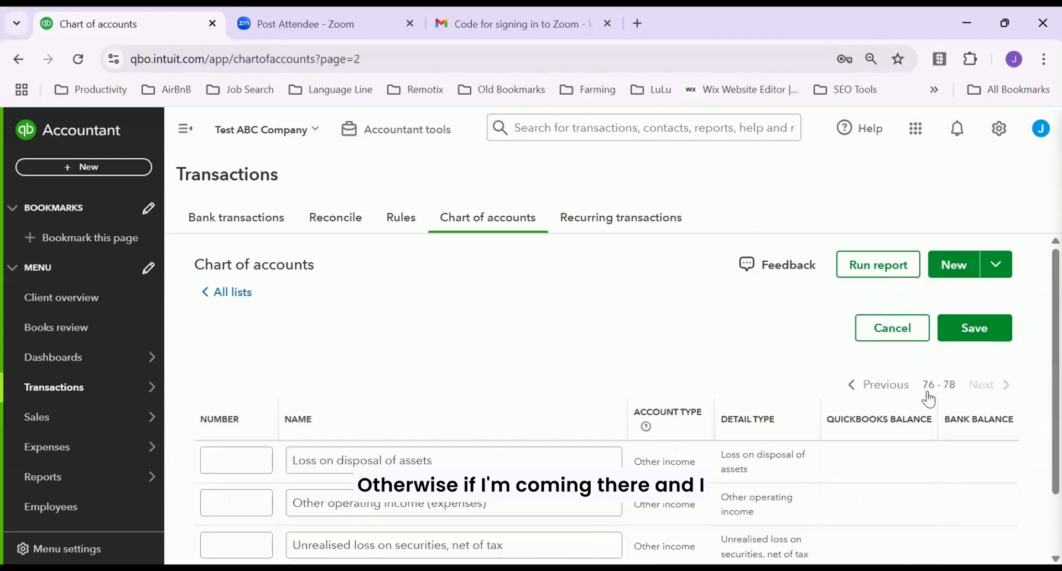
{"action": "left_click", "coordinate": [884, 386]}
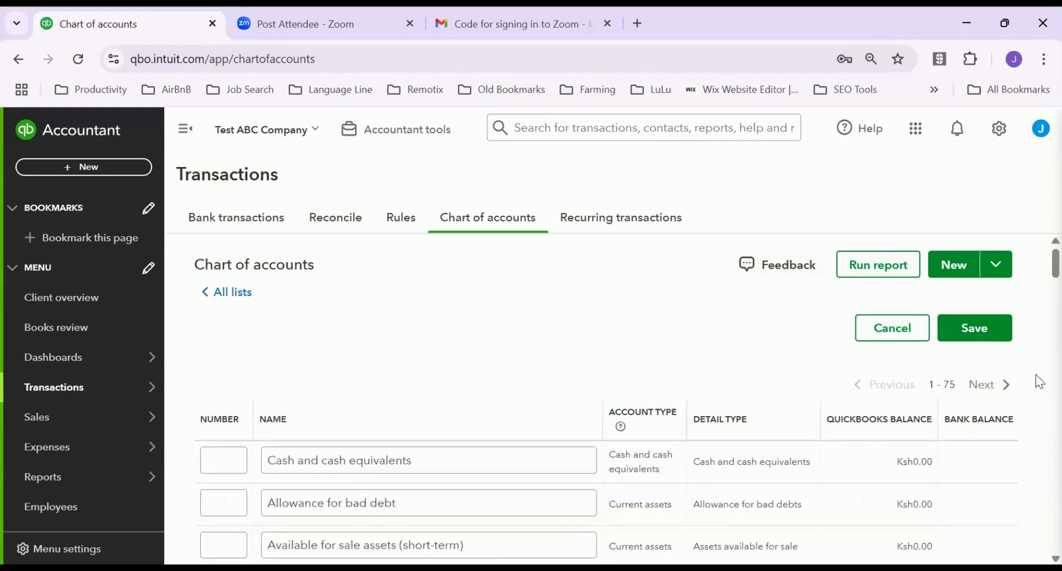
{"action": "scroll", "coordinate": [1038, 276], "scroll_direction": "down", "scroll_amount": 20}
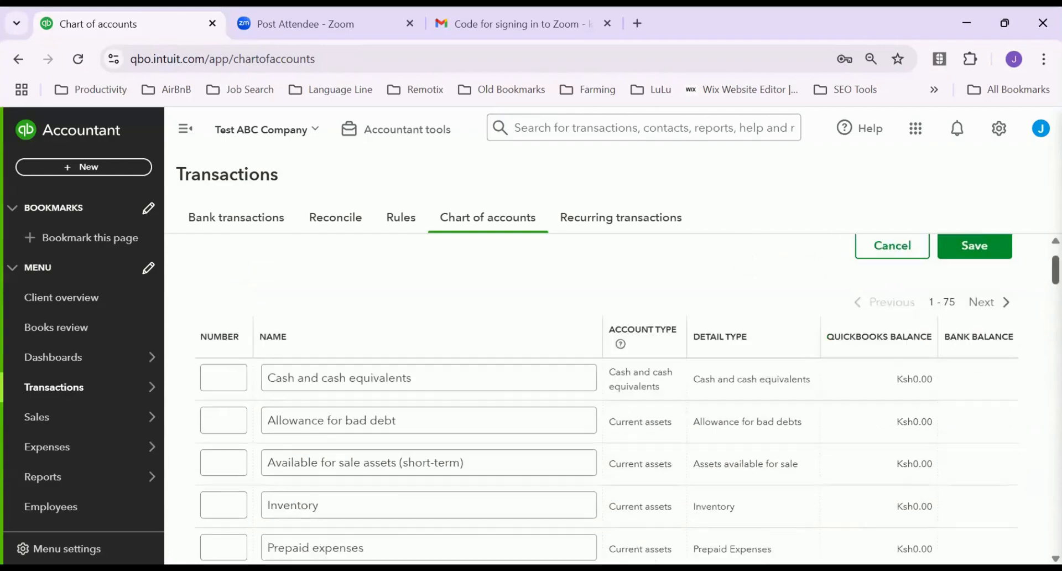
{"action": "scroll", "coordinate": [627, 419], "scroll_direction": "down", "scroll_amount": 20}
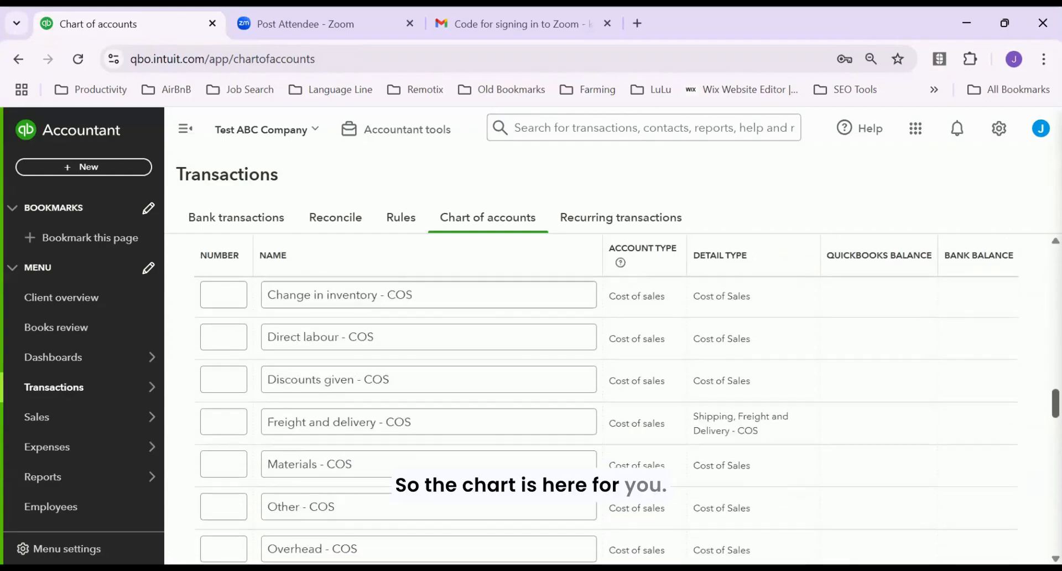
{"action": "scroll", "coordinate": [608, 387], "scroll_direction": "down", "scroll_amount": 5}
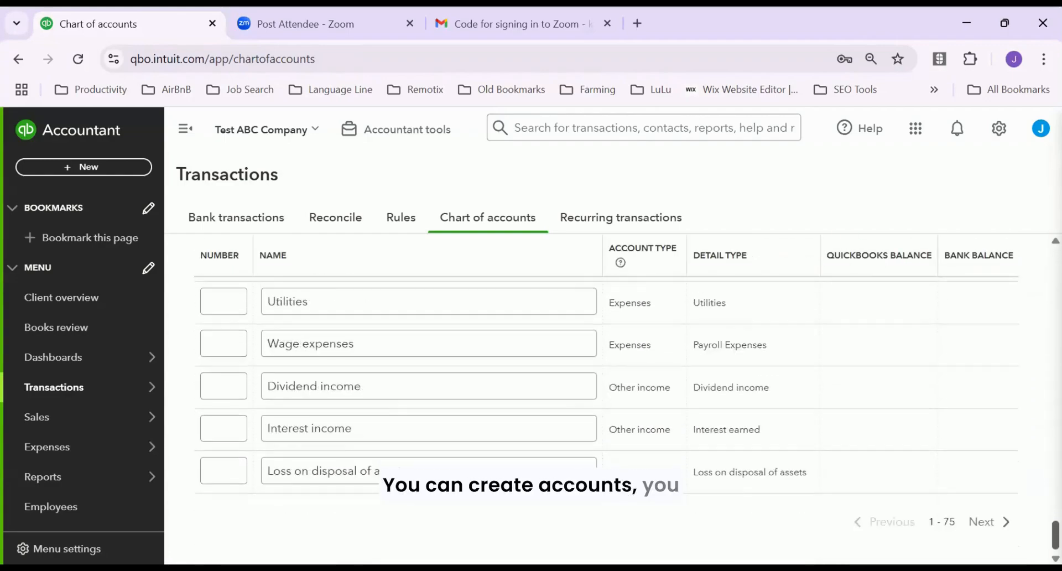
{"action": "scroll", "coordinate": [627, 421], "scroll_direction": "up", "scroll_amount": 20}
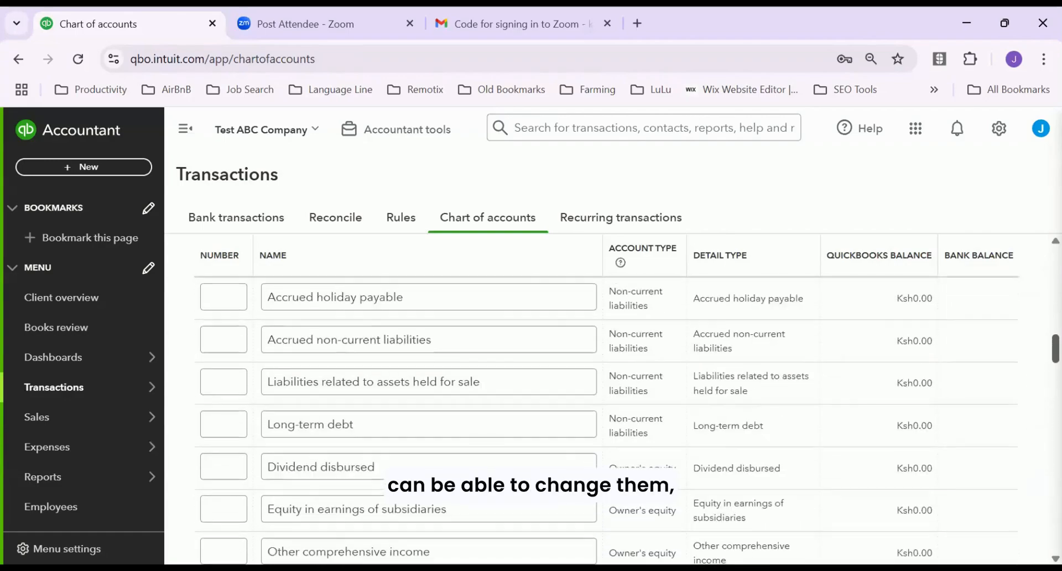
{"action": "scroll", "coordinate": [627, 420], "scroll_direction": "up", "scroll_amount": 5}
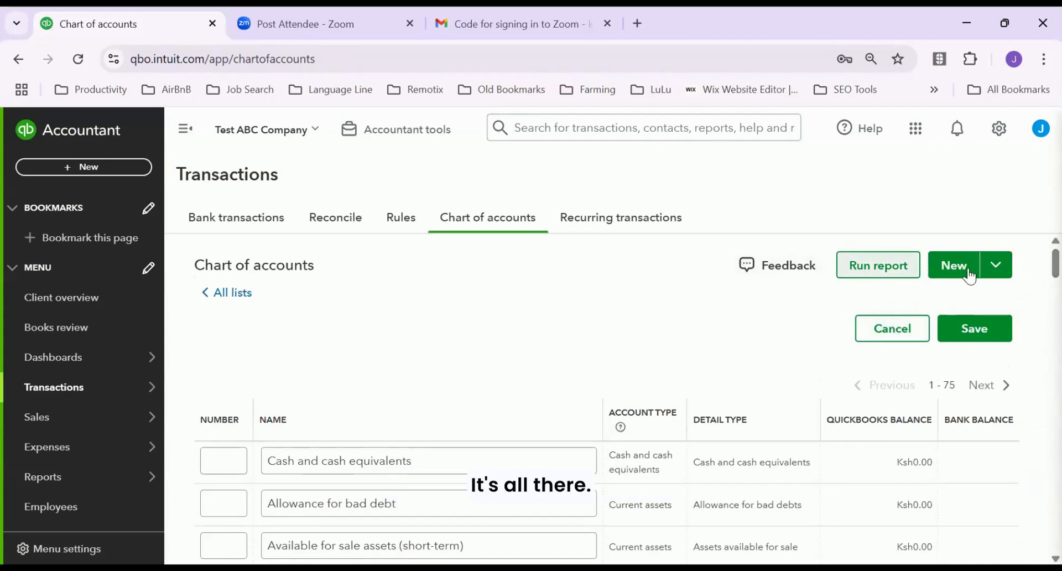
{"action": "left_click", "coordinate": [994, 267]}
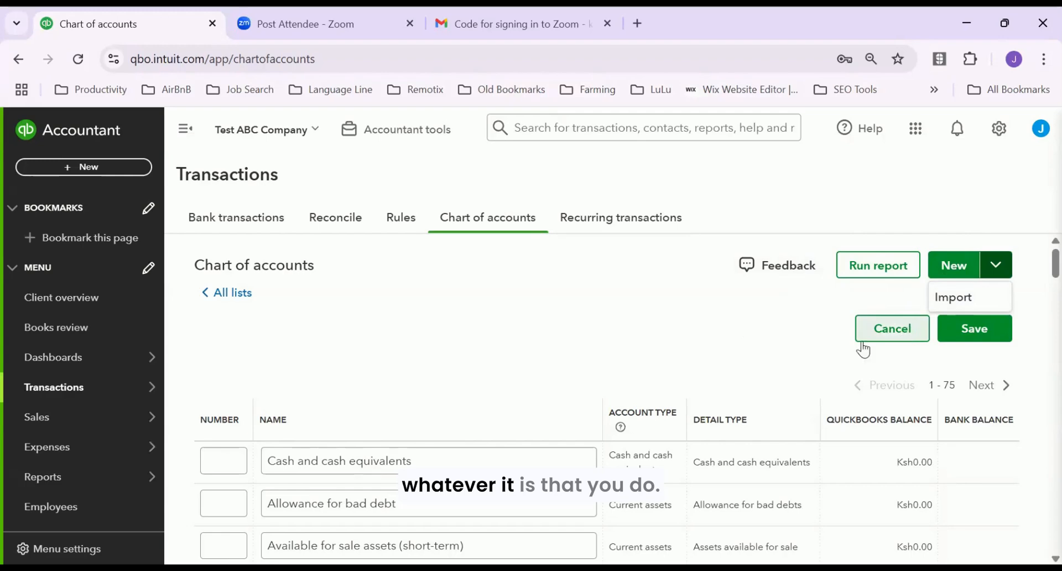
{"action": "left_click", "coordinate": [892, 330]}
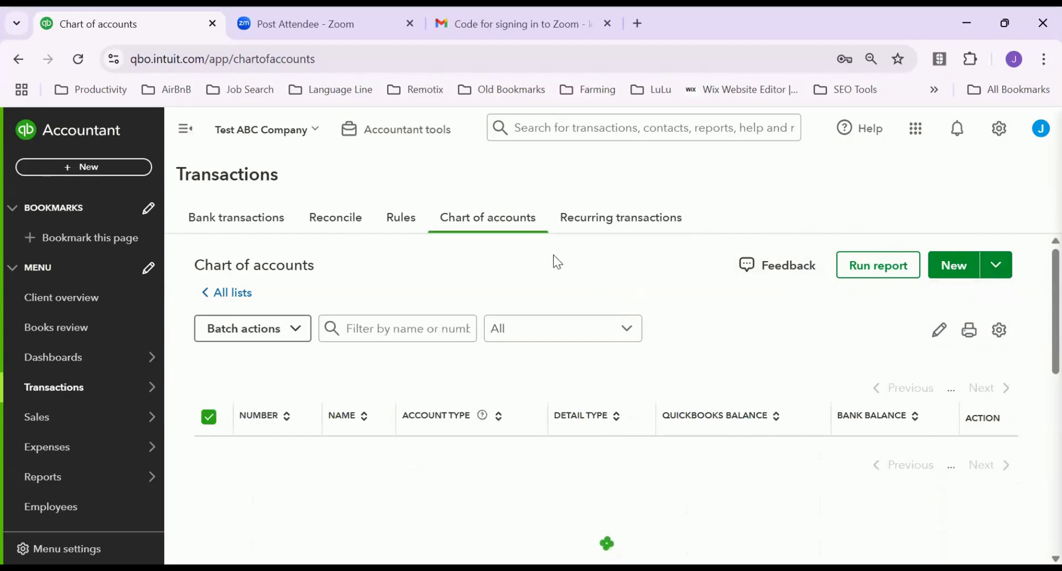
{"action": "scroll", "coordinate": [587, 267], "scroll_direction": "down", "scroll_amount": 1}
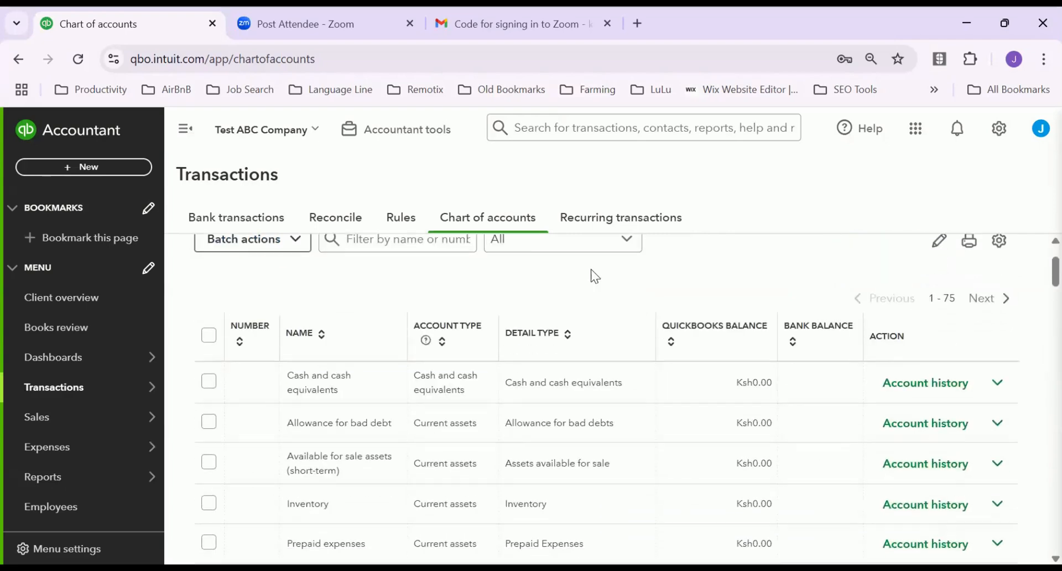
{"action": "scroll", "coordinate": [607, 263], "scroll_direction": "up", "scroll_amount": 2}
{"action": "scroll", "coordinate": [660, 318], "scroll_direction": "down", "scroll_amount": 20}
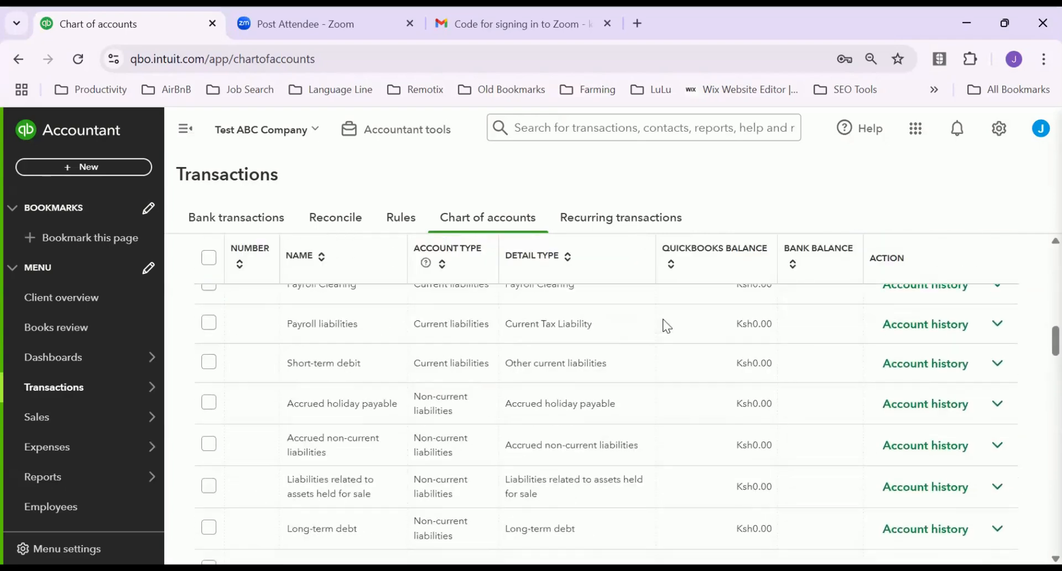
{"action": "scroll", "coordinate": [676, 272], "scroll_direction": "up", "scroll_amount": 20}
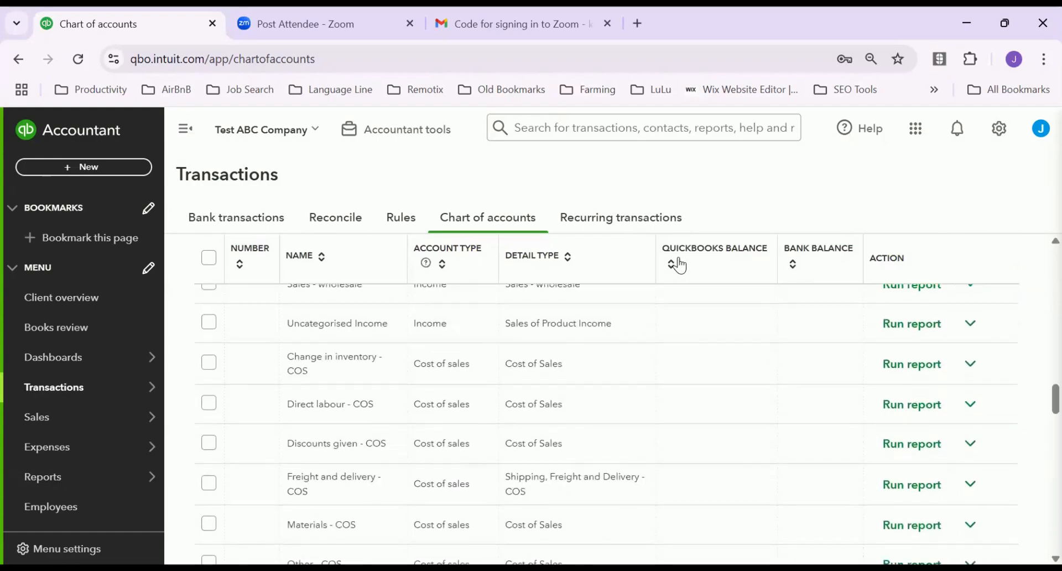
{"action": "scroll", "coordinate": [705, 258], "scroll_direction": "up", "scroll_amount": 10}
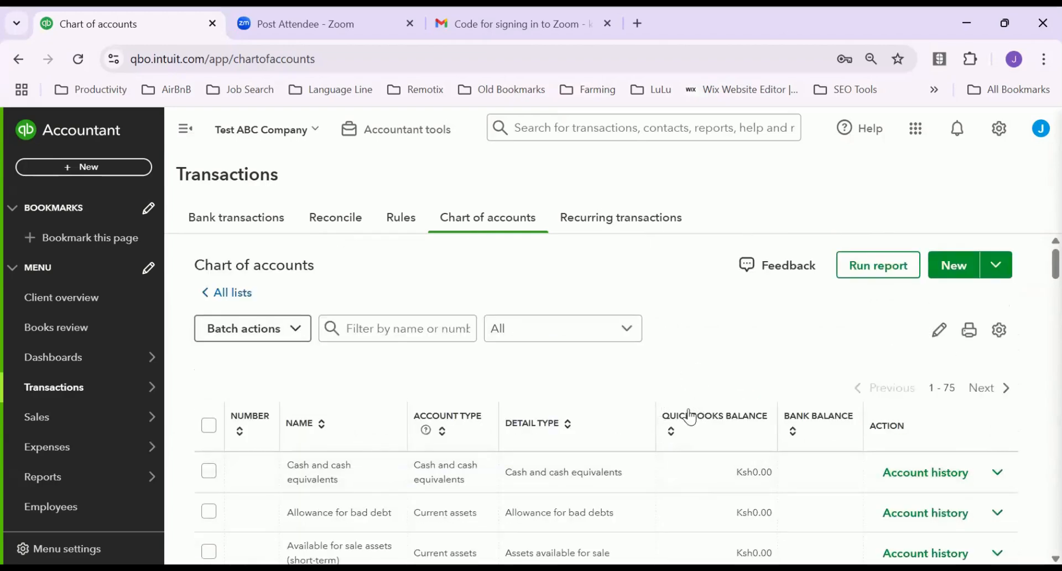
{"action": "scroll", "coordinate": [707, 448], "scroll_direction": "down", "scroll_amount": 15}
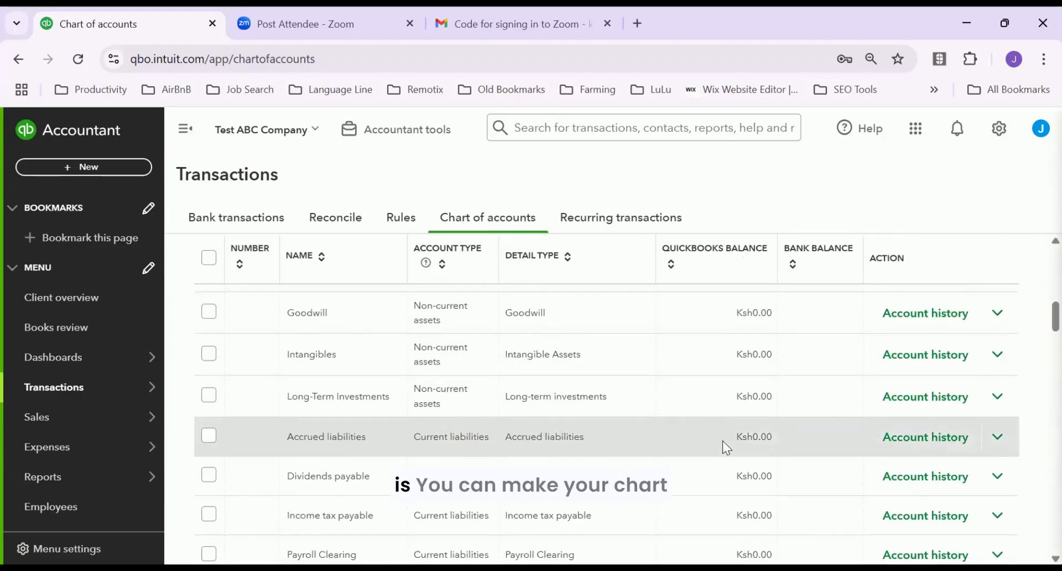
{"action": "scroll", "coordinate": [722, 441], "scroll_direction": "down", "scroll_amount": 15}
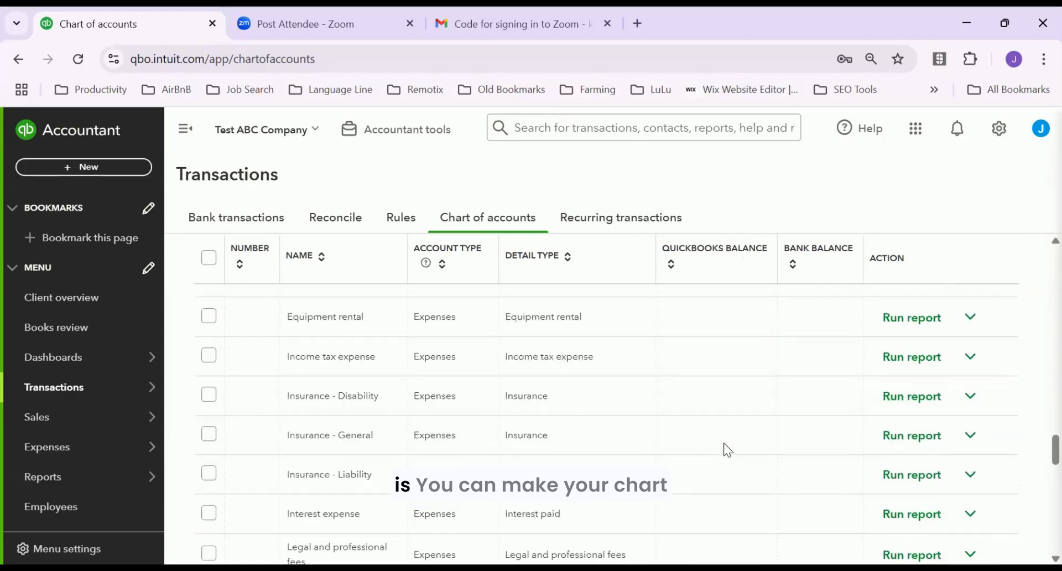
{"action": "scroll", "coordinate": [725, 443], "scroll_direction": "down", "scroll_amount": 5}
{"action": "scroll", "coordinate": [728, 431], "scroll_direction": "up", "scroll_amount": 15}
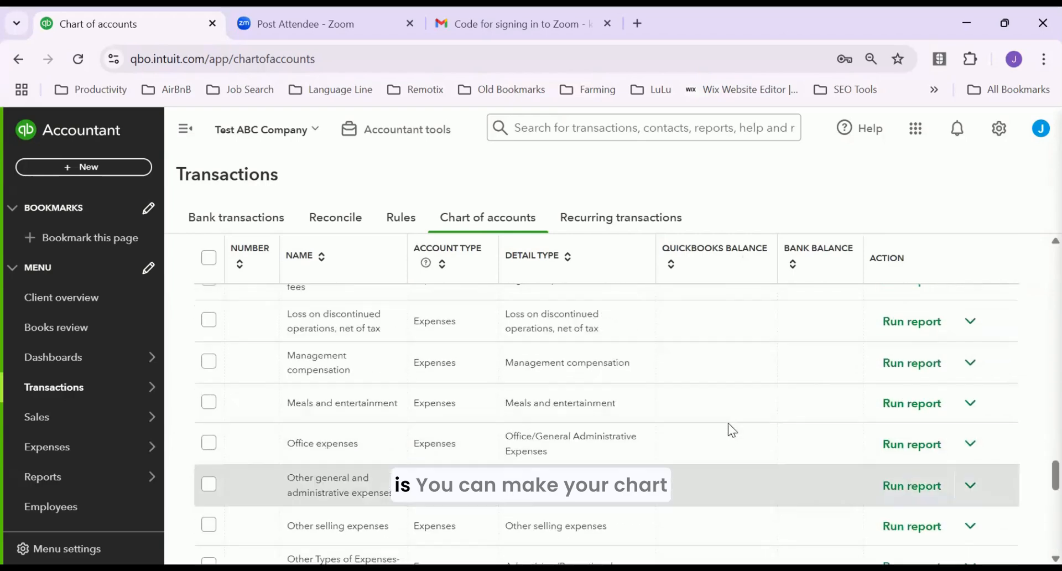
{"action": "scroll", "coordinate": [729, 420], "scroll_direction": "up", "scroll_amount": 15}
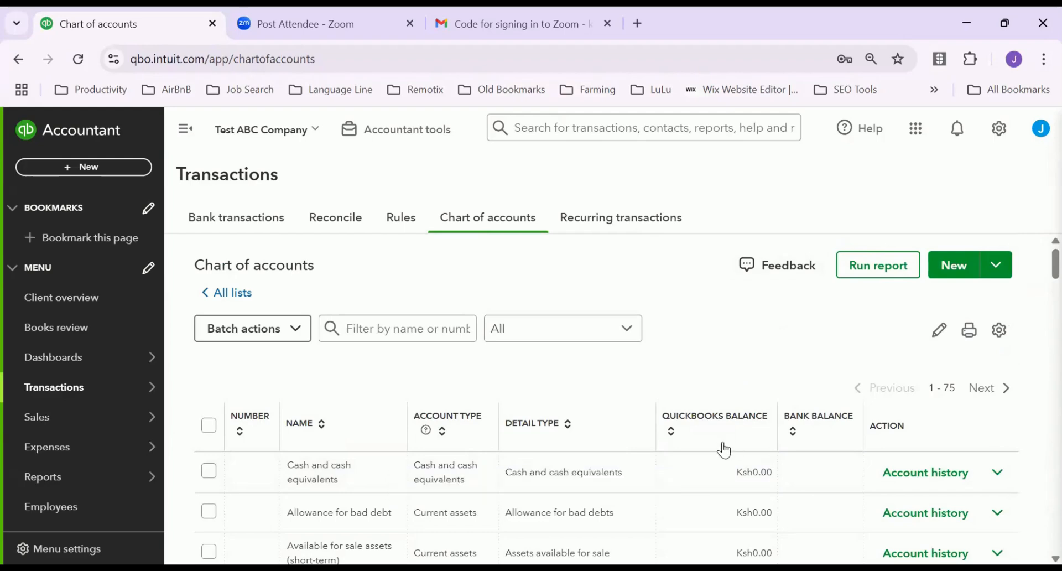
{"action": "scroll", "coordinate": [789, 363], "scroll_direction": "down", "scroll_amount": 1}
{"action": "scroll", "coordinate": [788, 361], "scroll_direction": "down", "scroll_amount": 2}
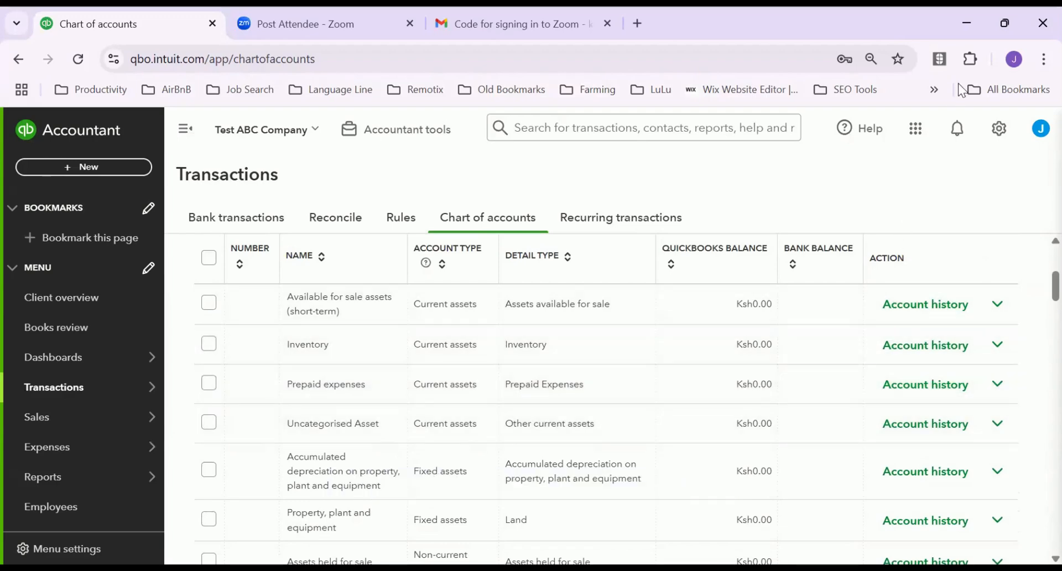
Go to All lists from the gear menu and open Products and Services
{"action": "left_click", "coordinate": [998, 128]}
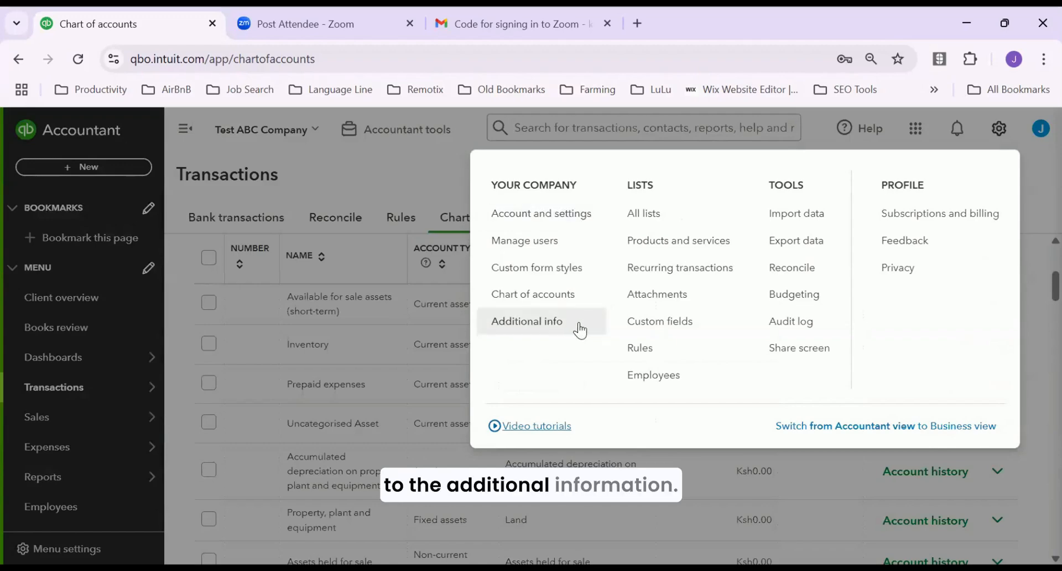
{"action": "left_click", "coordinate": [647, 214]}
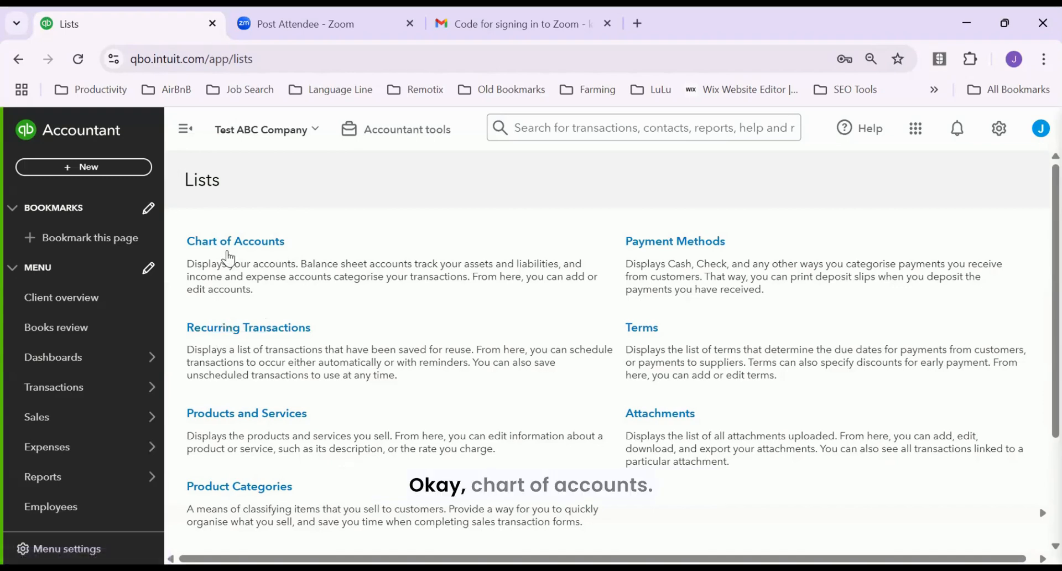
{"action": "left_click", "coordinate": [223, 418]}
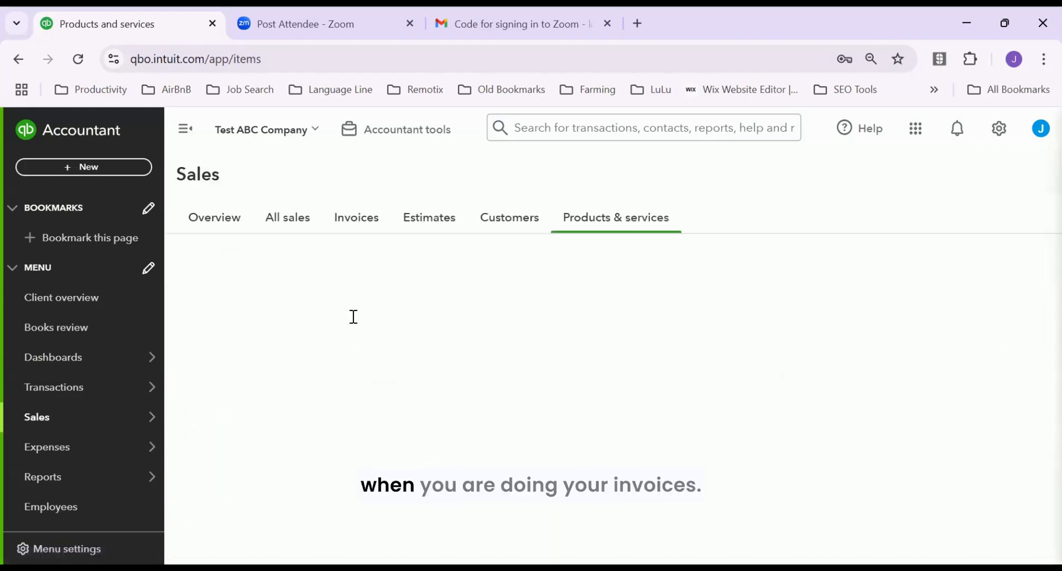
Start a new product or service and name it Lawn Mowing, replacing the draft name 'Swee'
{"action": "scroll", "coordinate": [734, 284], "scroll_direction": "down", "scroll_amount": 2}
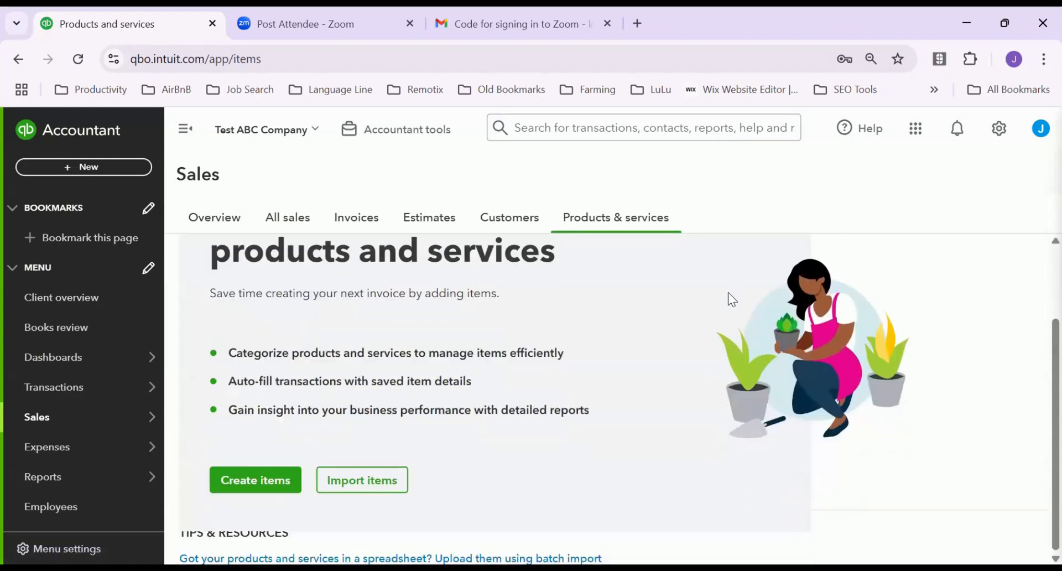
{"action": "left_click", "coordinate": [260, 480]}
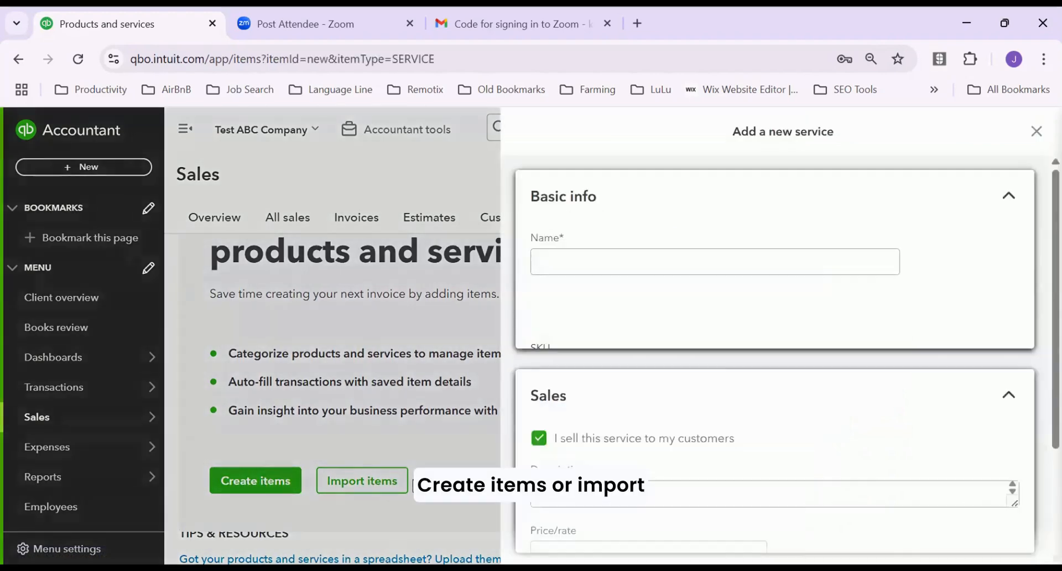
{"action": "left_click", "coordinate": [698, 263]}
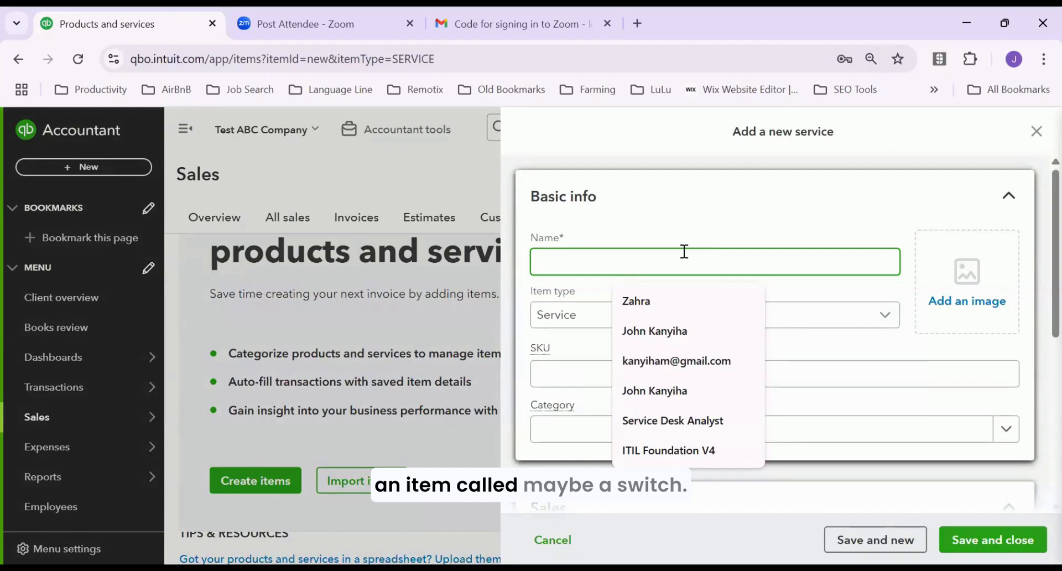
{"action": "type", "text": "Sweet"}
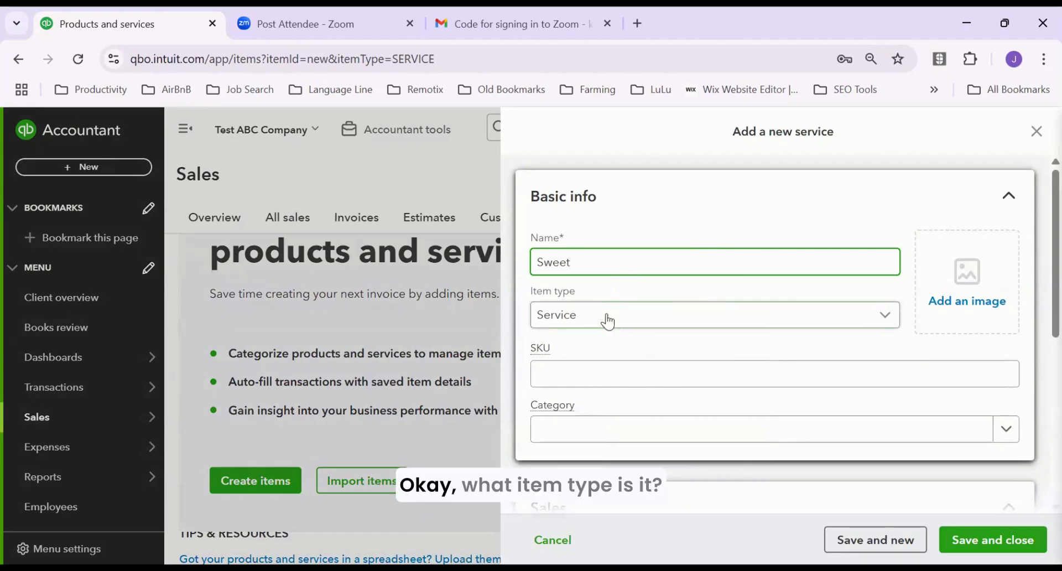
{"action": "left_click", "coordinate": [880, 314]}
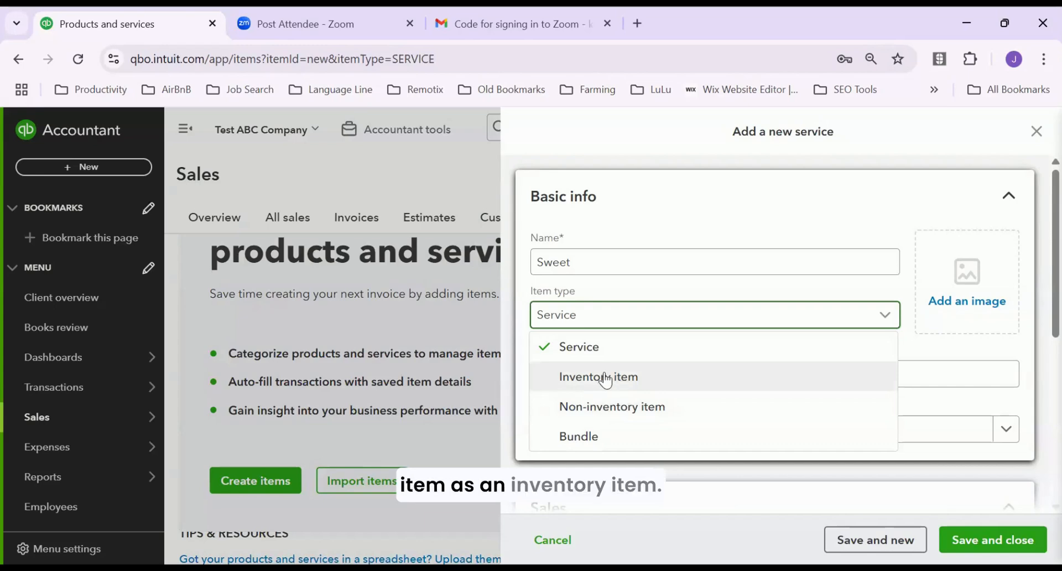
{"action": "left_click", "coordinate": [590, 318]}
{"action": "left_click", "coordinate": [577, 320]}
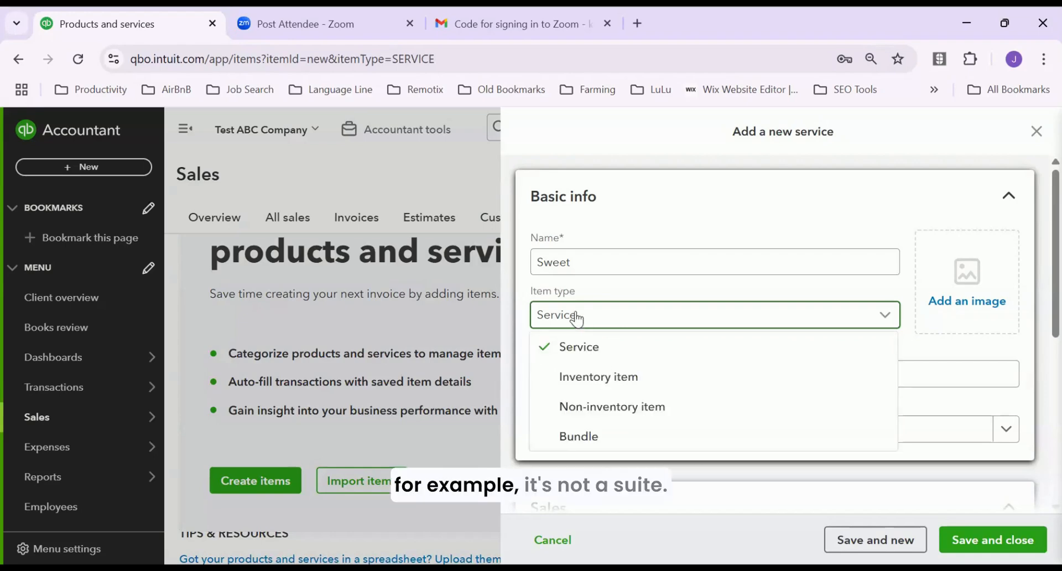
{"action": "left_click", "coordinate": [577, 320]}
{"action": "left_click", "coordinate": [575, 260]}
{"action": "double_click", "coordinate": [533, 258]}
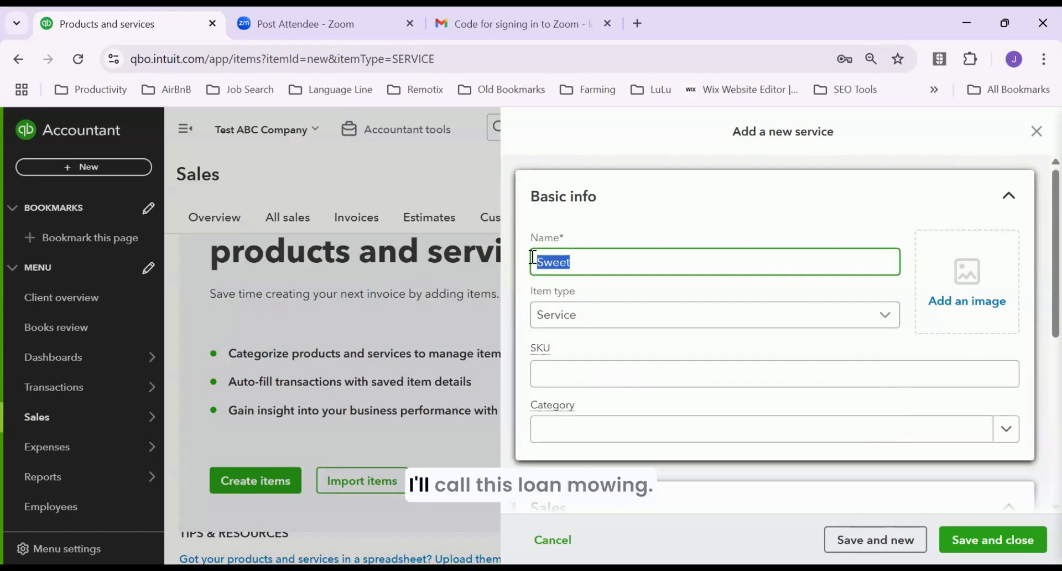
{"action": "type", "text": "Lawn M"}
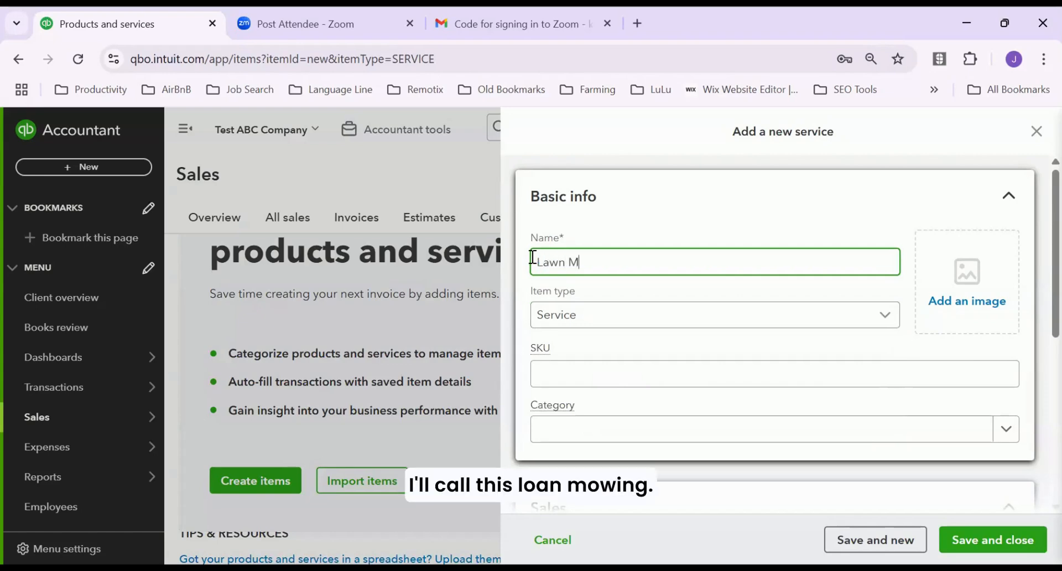
{"action": "type", "text": "owing"}
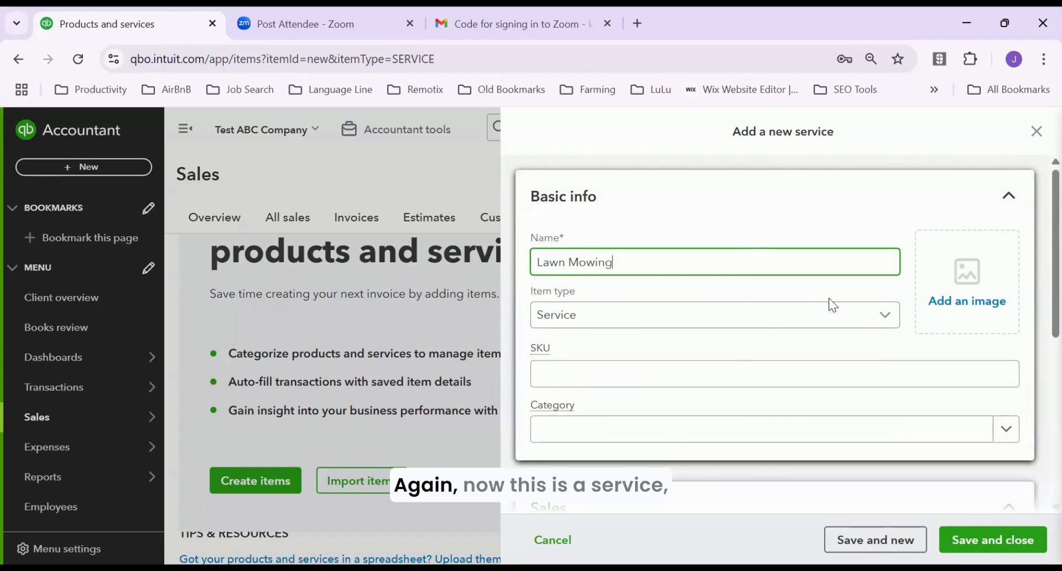
Keep the item type as Service for Lawn Mowing
{"action": "left_click", "coordinate": [880, 323]}
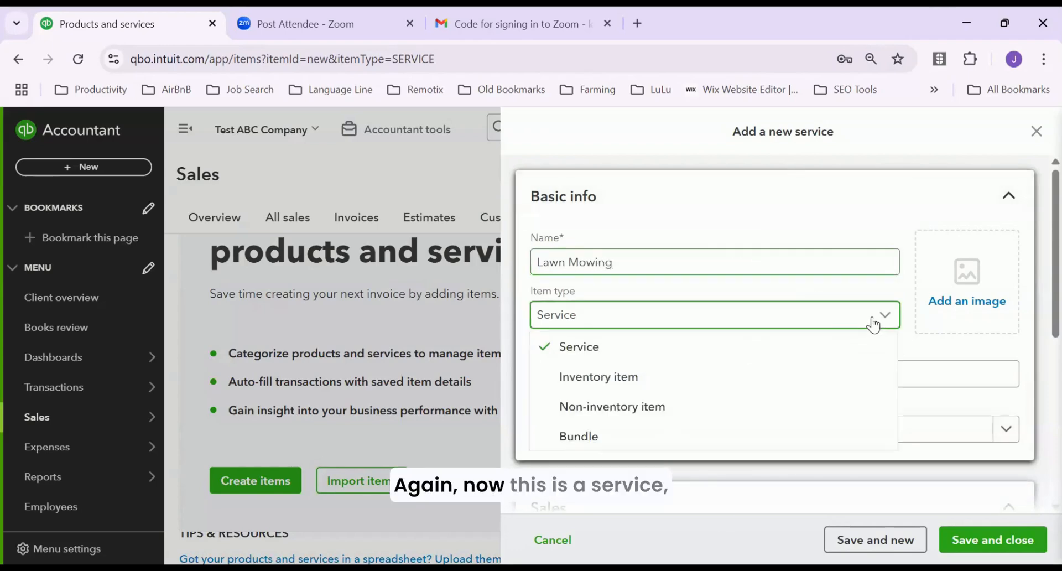
{"action": "left_click", "coordinate": [580, 357]}
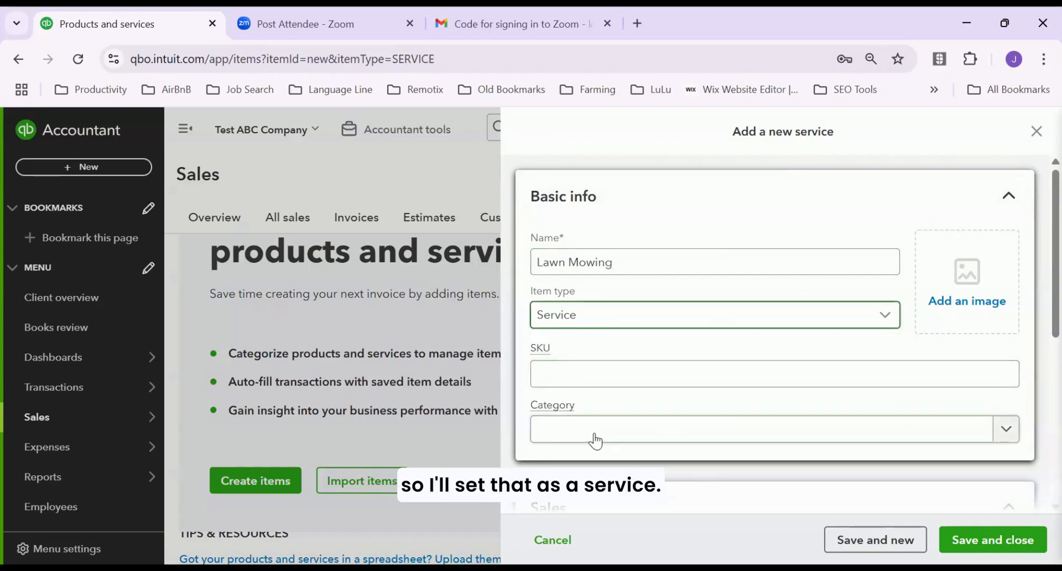
{"action": "left_click", "coordinate": [1007, 436]}
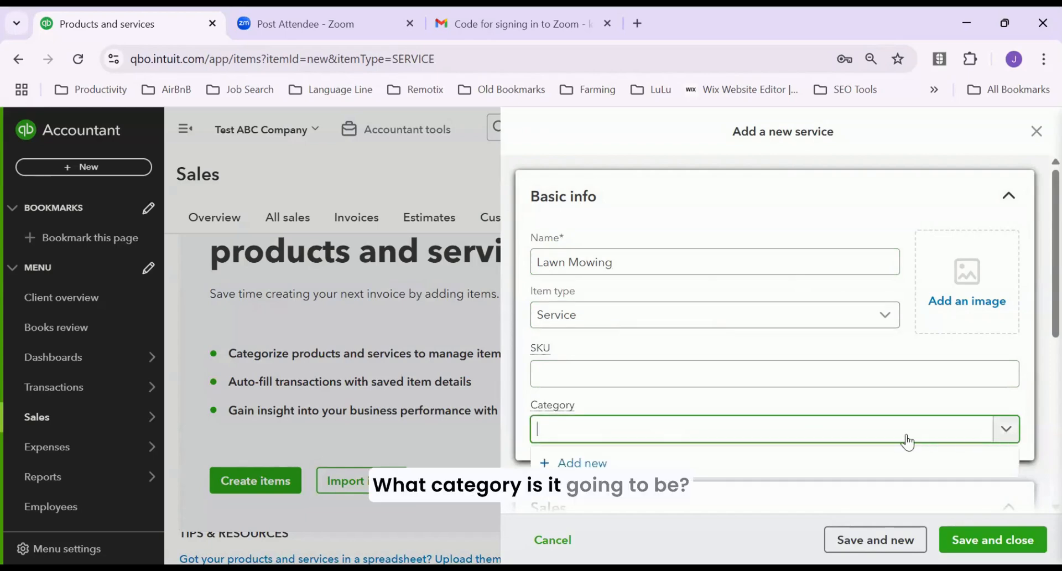
Add and save a new category named Services for the Lawn Mowing service
{"action": "left_click", "coordinate": [578, 463]}
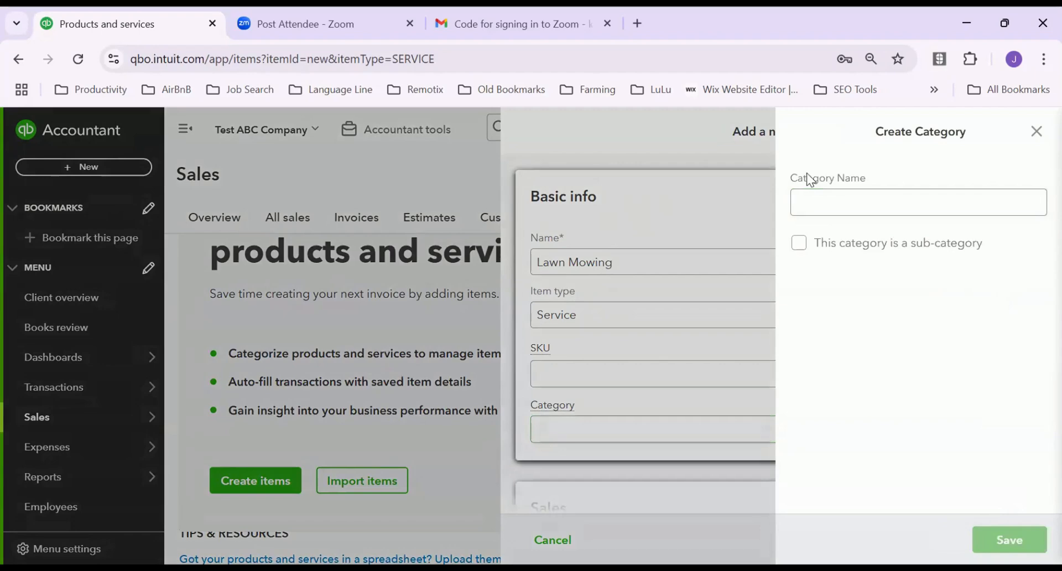
{"action": "left_click", "coordinate": [852, 205]}
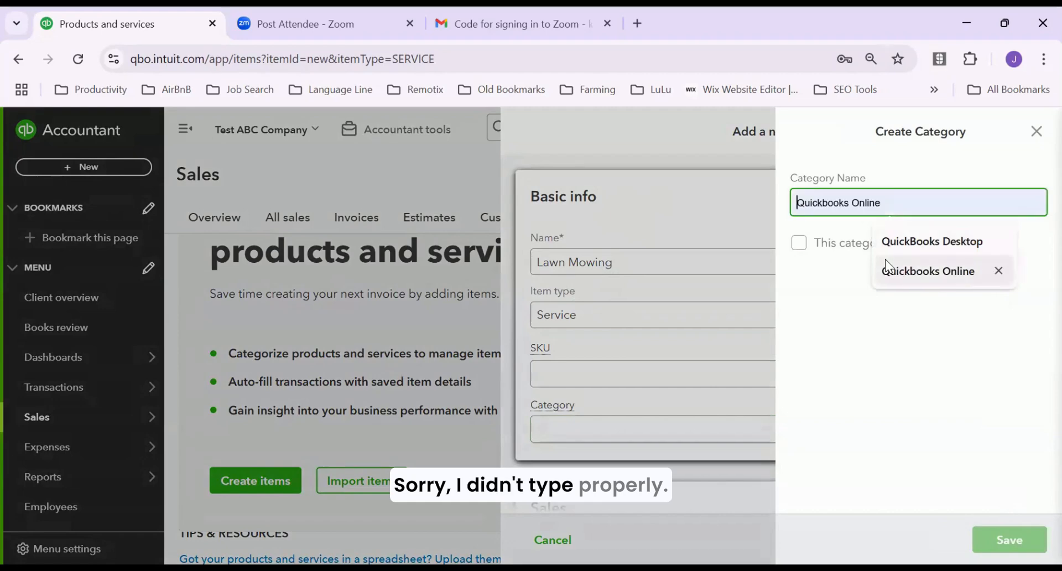
{"action": "type", "text": "Services"}
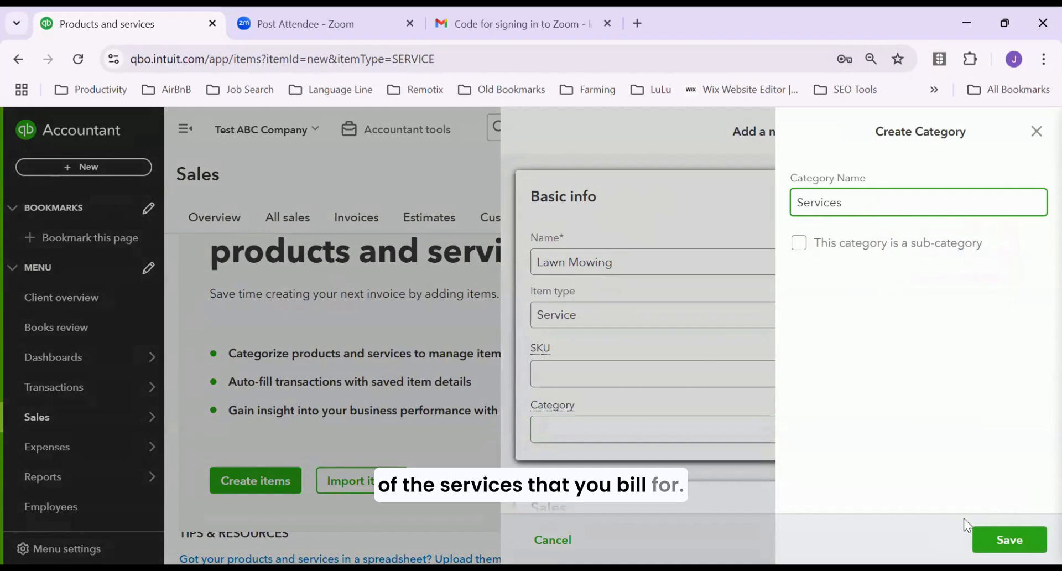
{"action": "left_click", "coordinate": [1019, 542]}
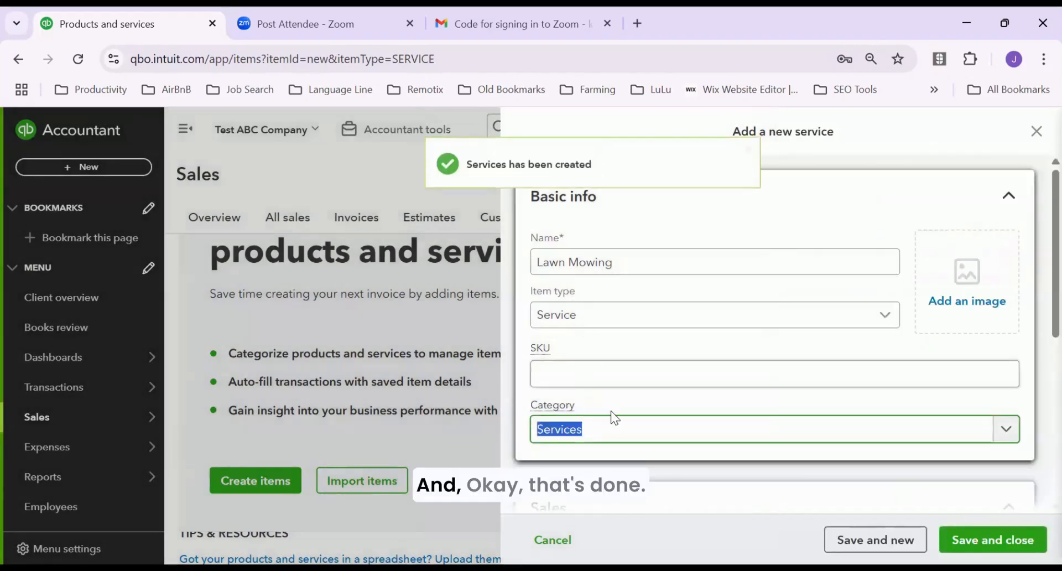
Enter 3000 as the Lawn Mowing service's price/rate in the Sales section
{"action": "scroll", "coordinate": [833, 389], "scroll_direction": "down", "scroll_amount": 3}
{"action": "scroll", "coordinate": [835, 389], "scroll_direction": "down", "scroll_amount": 3}
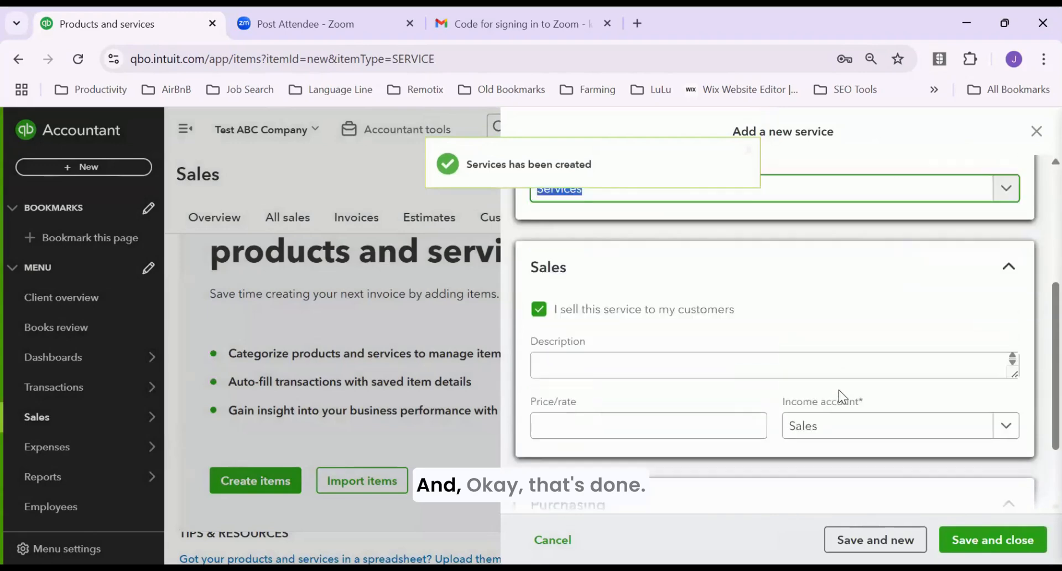
{"action": "scroll", "coordinate": [831, 337], "scroll_direction": "up", "scroll_amount": 5}
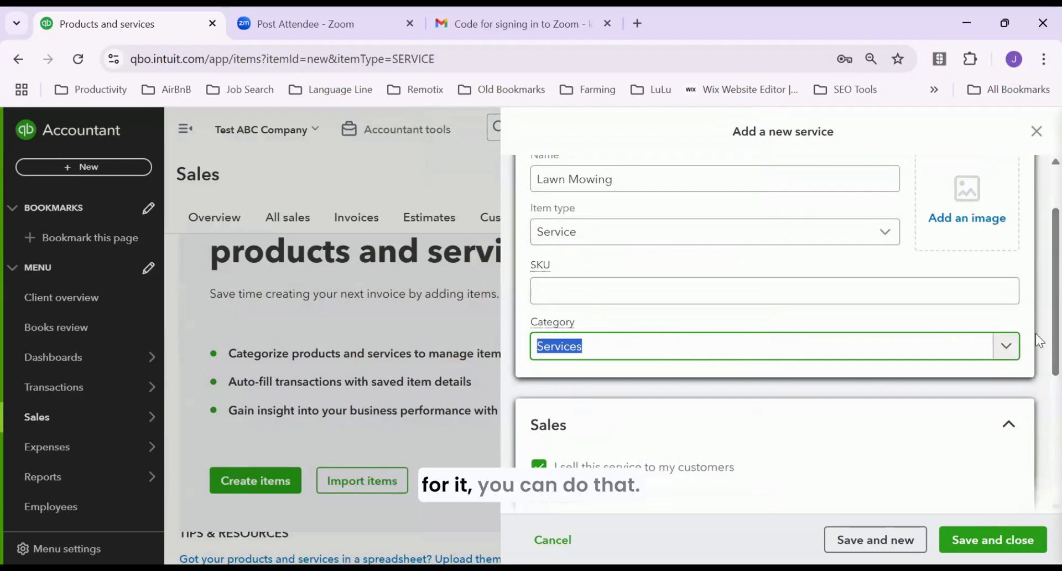
{"action": "scroll", "coordinate": [1035, 376], "scroll_direction": "down", "scroll_amount": 4}
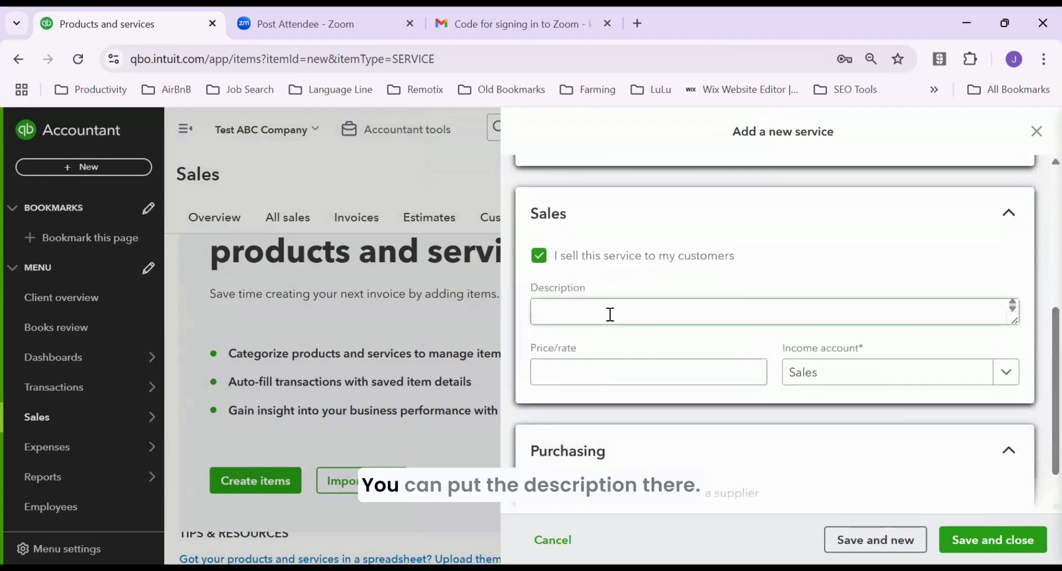
{"action": "left_click", "coordinate": [620, 314]}
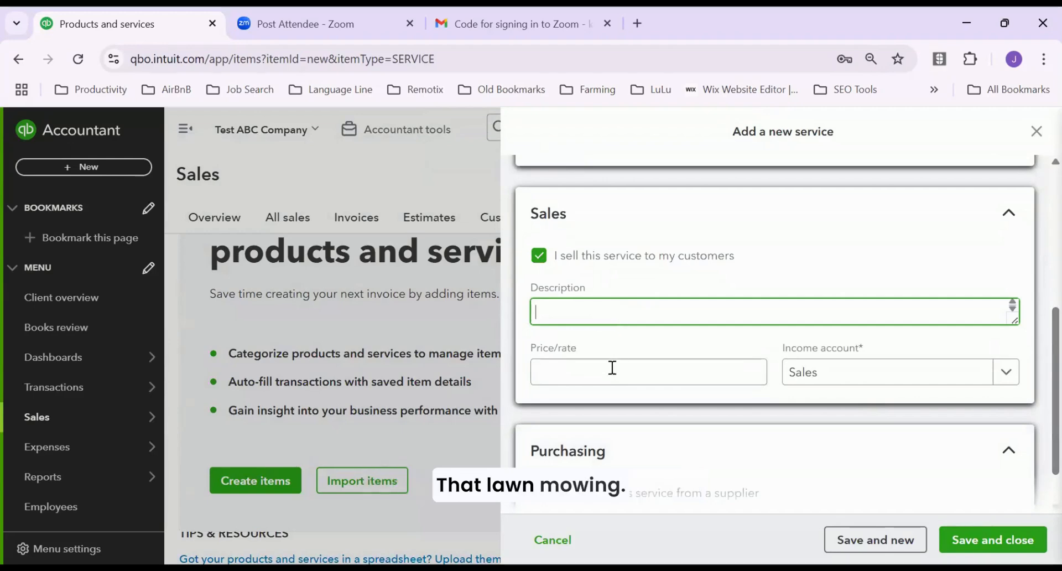
{"action": "left_click", "coordinate": [594, 374]}
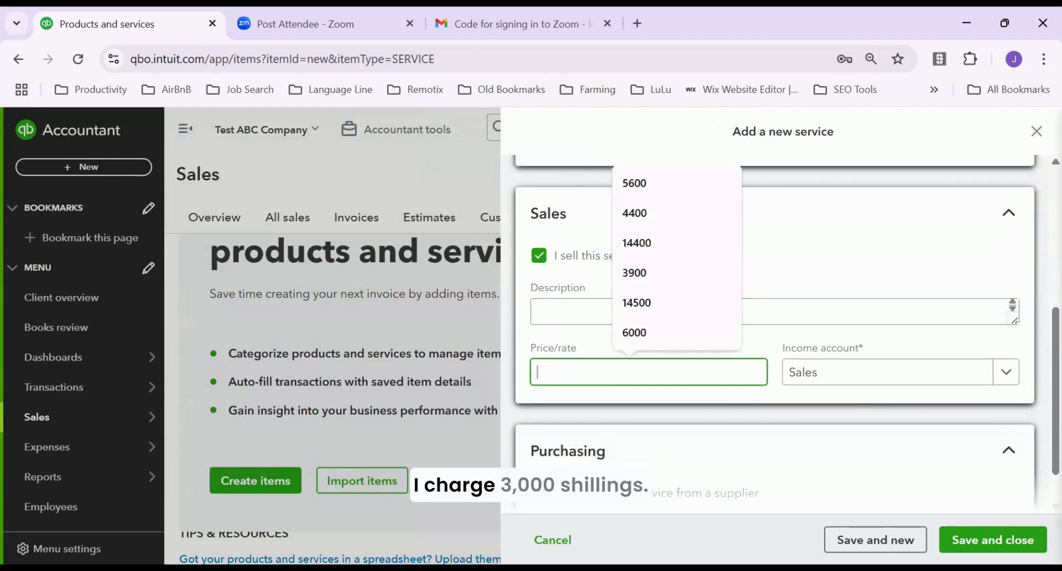
{"action": "type", "text": "3000"}
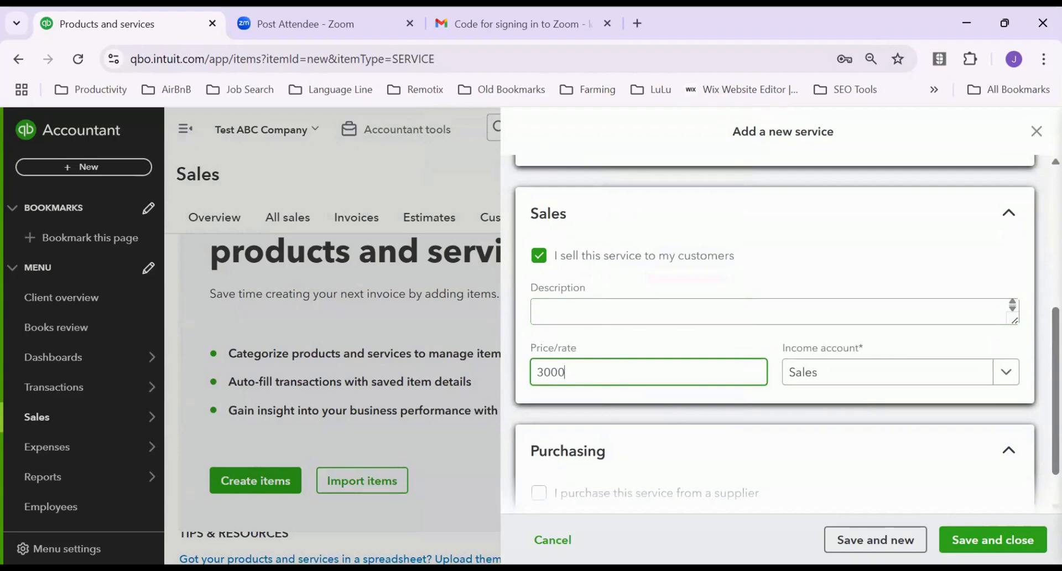
{"action": "left_click", "coordinate": [1007, 373]}
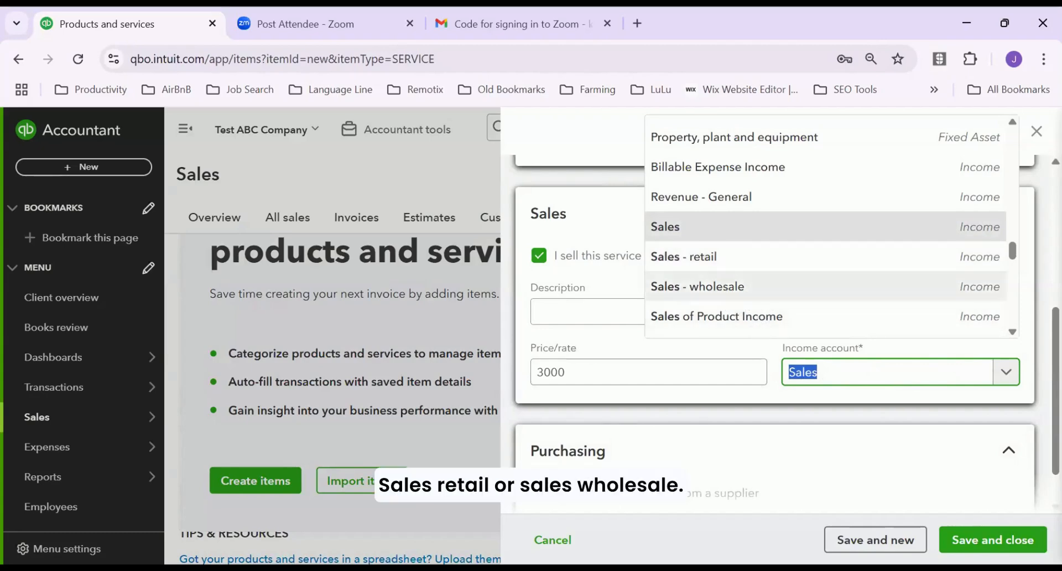
Keep Sales as the income account and save and close the Lawn Mowing service
{"action": "mouse_move", "coordinate": [1011, 250]}
{"action": "left_mouse_down"}
{"action": "mouse_move", "coordinate": [1022, 276]}
{"action": "mouse_move", "coordinate": [1035, 168]}
{"action": "left_mouse_up"}
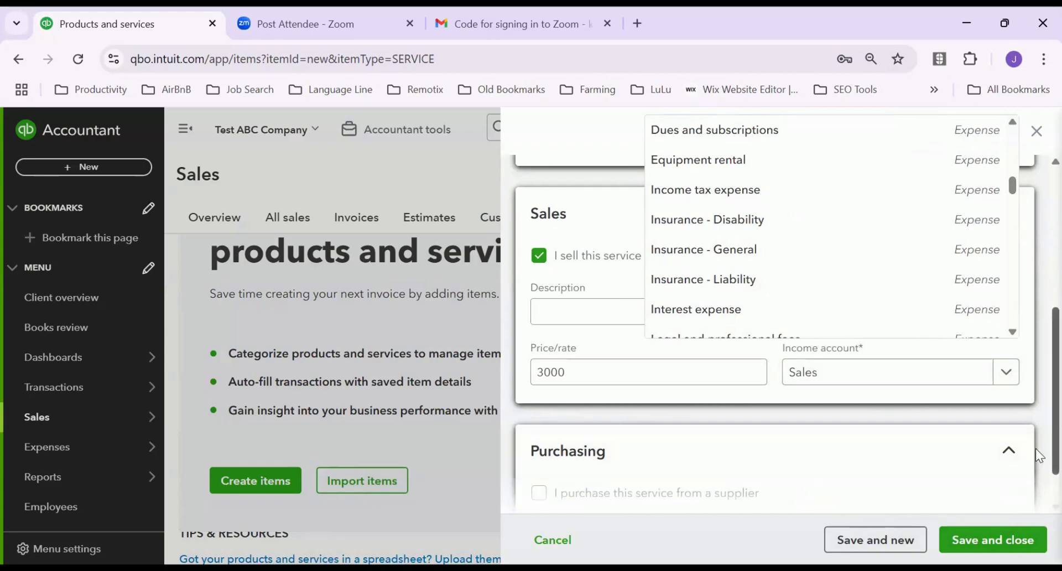
{"action": "scroll", "coordinate": [1039, 487], "scroll_direction": "down", "scroll_amount": 1}
{"action": "left_click", "coordinate": [1035, 502]}
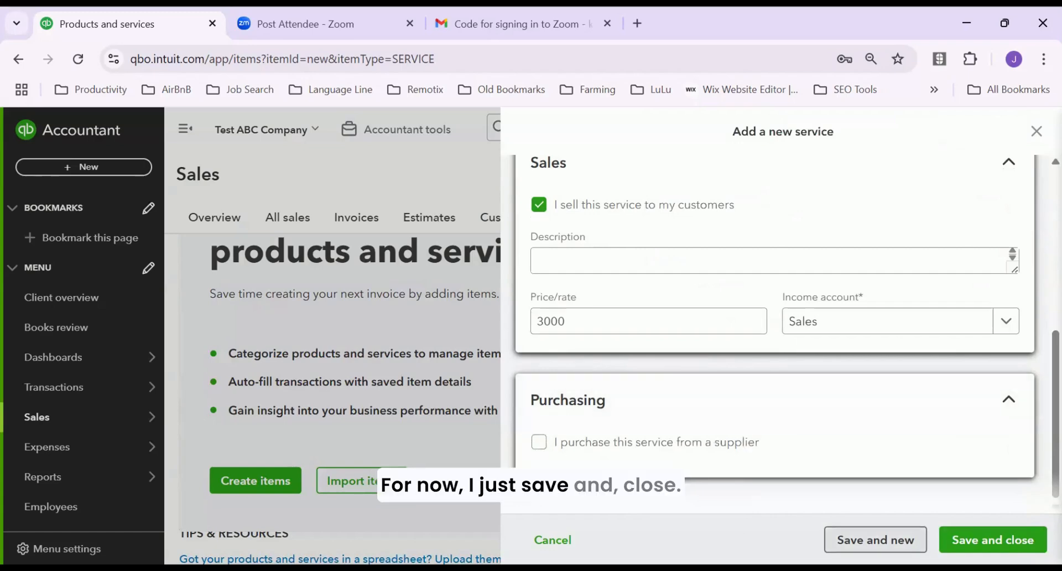
{"action": "left_click", "coordinate": [1000, 543]}
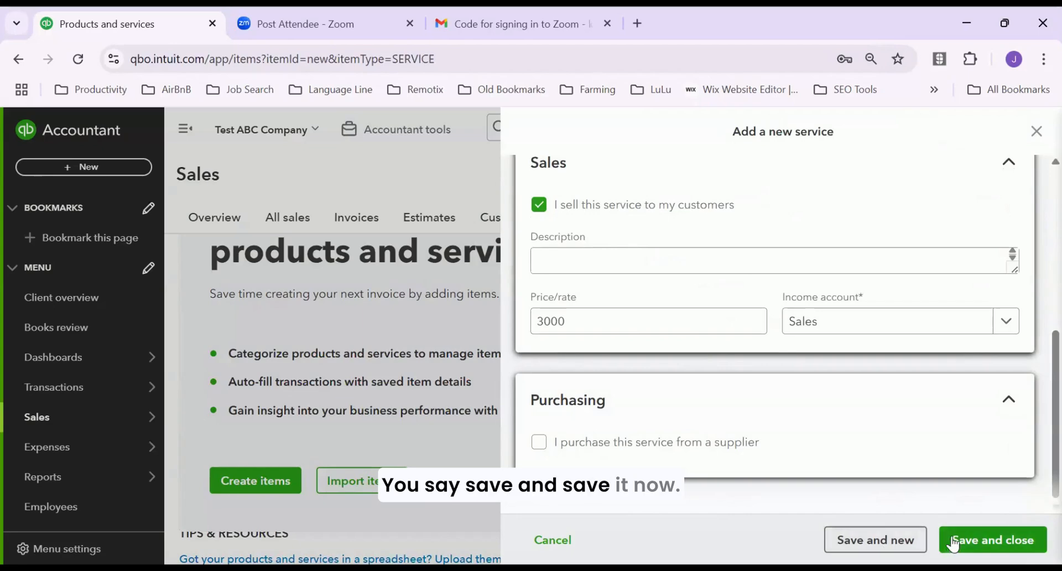
{"action": "left_click", "coordinate": [969, 540]}
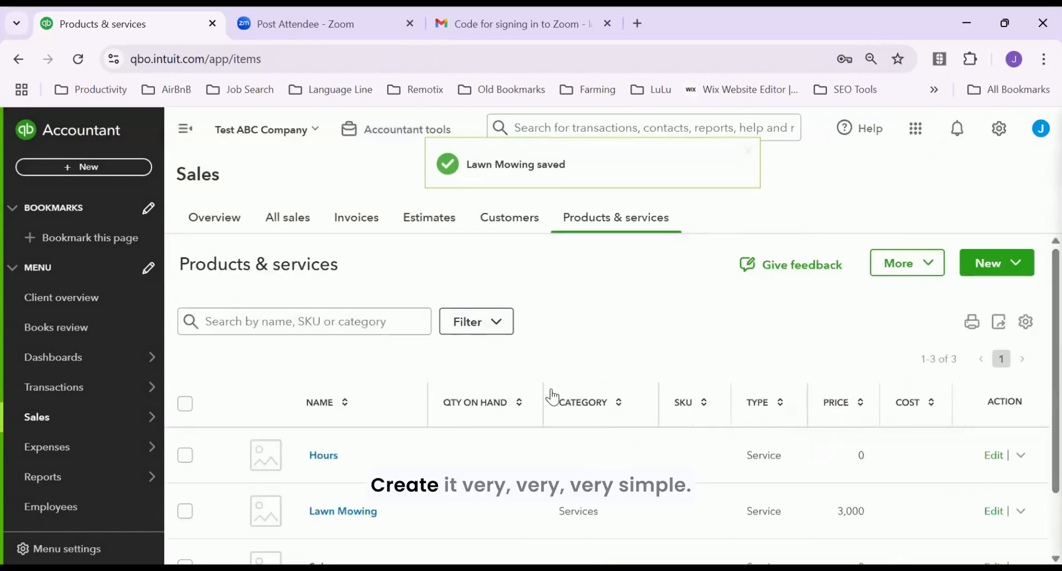
Check the New item types and Filter options on Products & services, then go to Customers
{"action": "left_click", "coordinate": [1019, 266]}
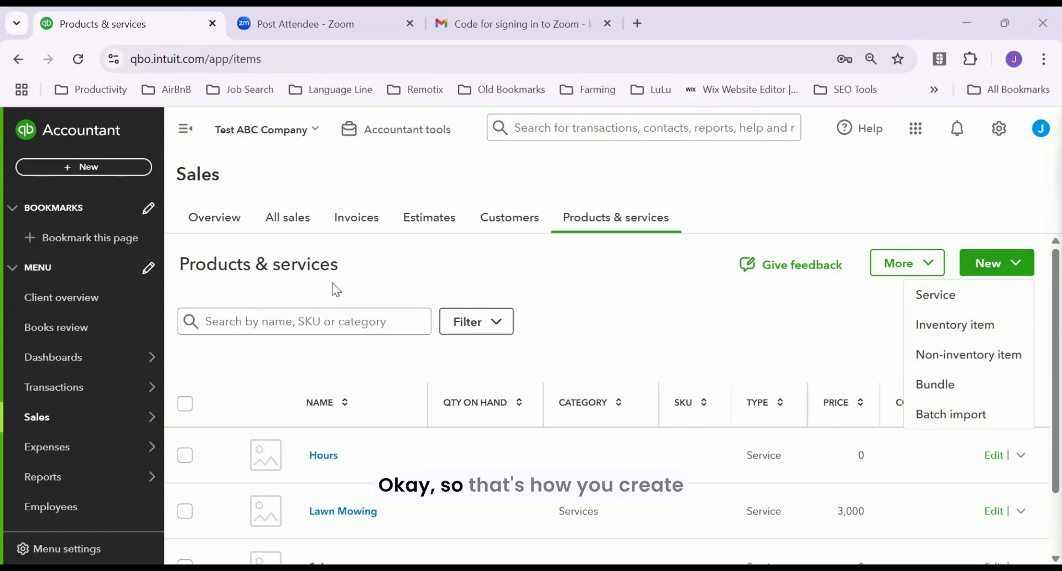
{"action": "left_click", "coordinate": [503, 331]}
{"action": "left_click", "coordinate": [502, 329]}
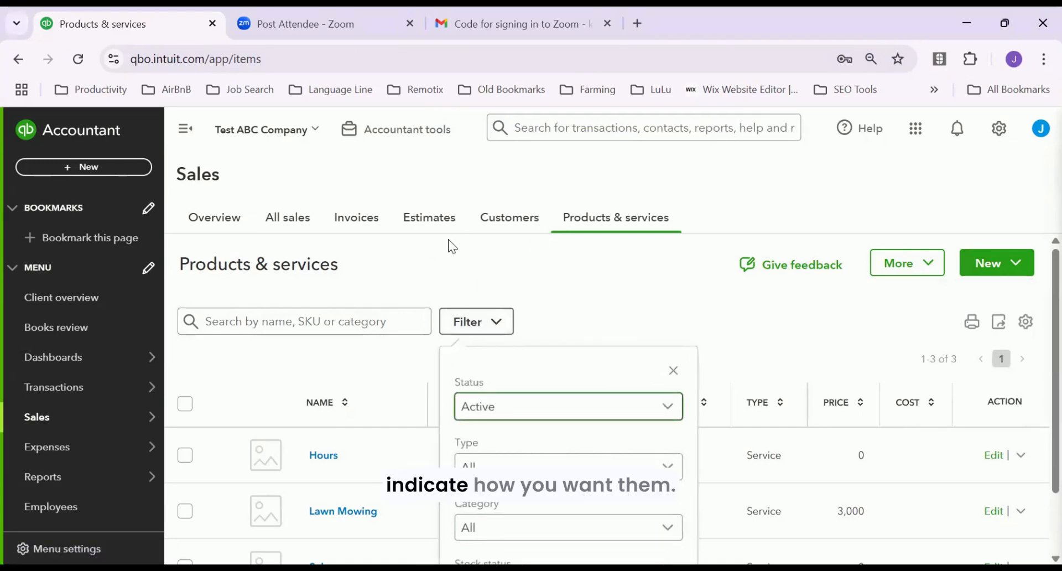
{"action": "left_click", "coordinate": [526, 218]}
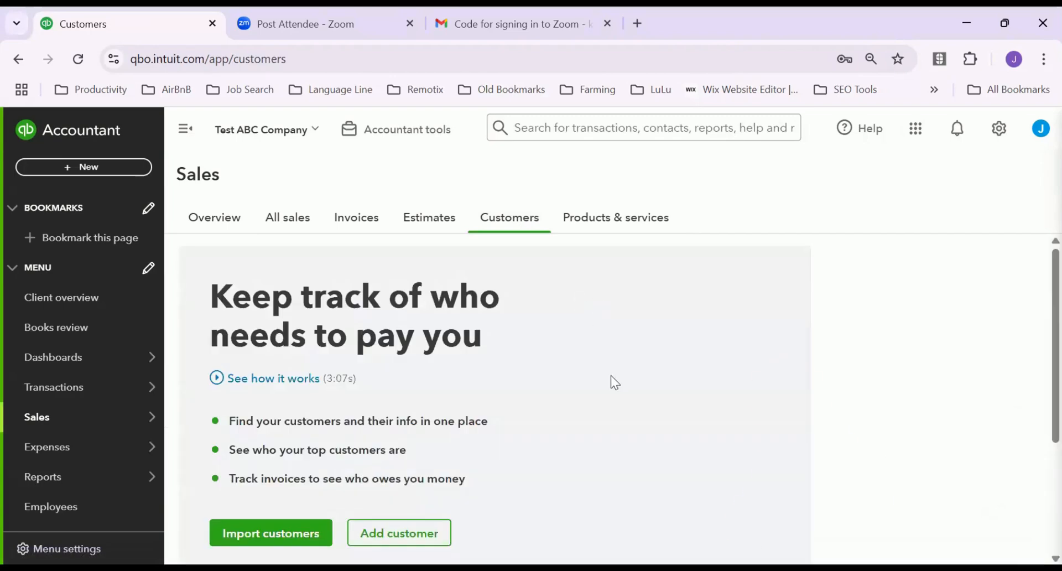
Open a blank Customer form with Add customer on the Customers page
{"action": "scroll", "coordinate": [611, 377], "scroll_direction": "down", "scroll_amount": 1}
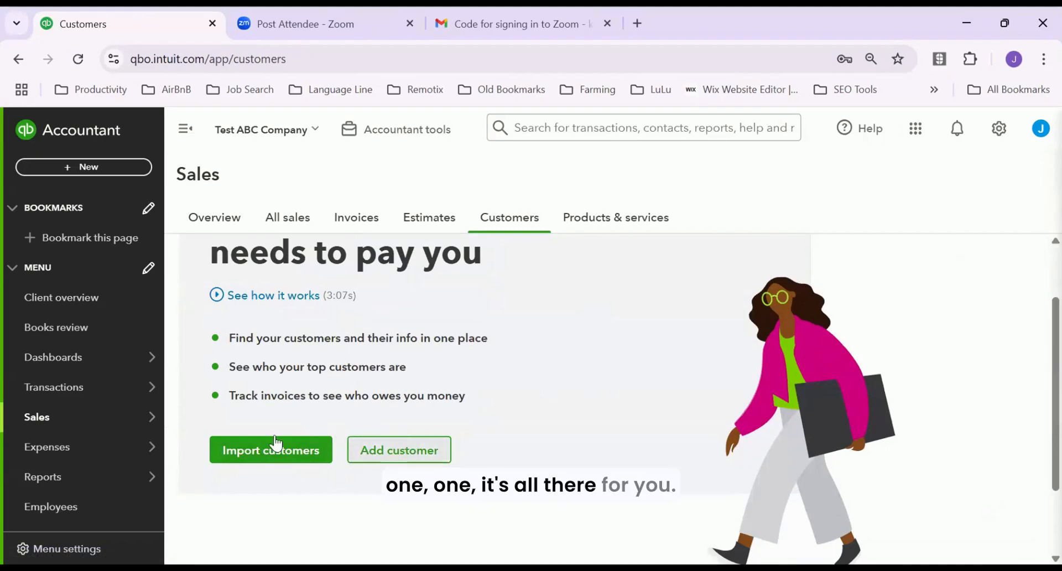
{"action": "left_click", "coordinate": [381, 454]}
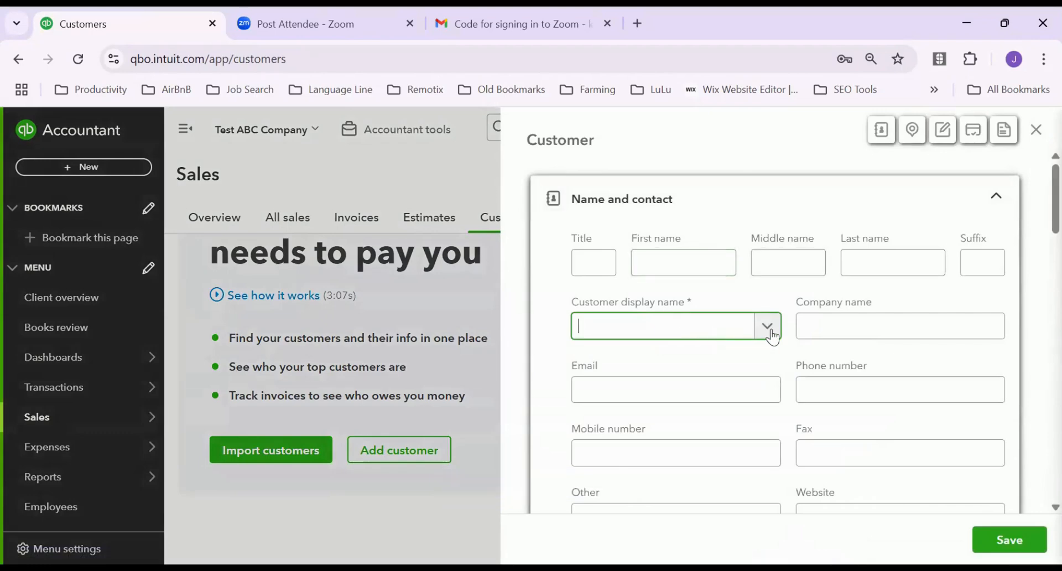
{"action": "left_click", "coordinate": [598, 266]}
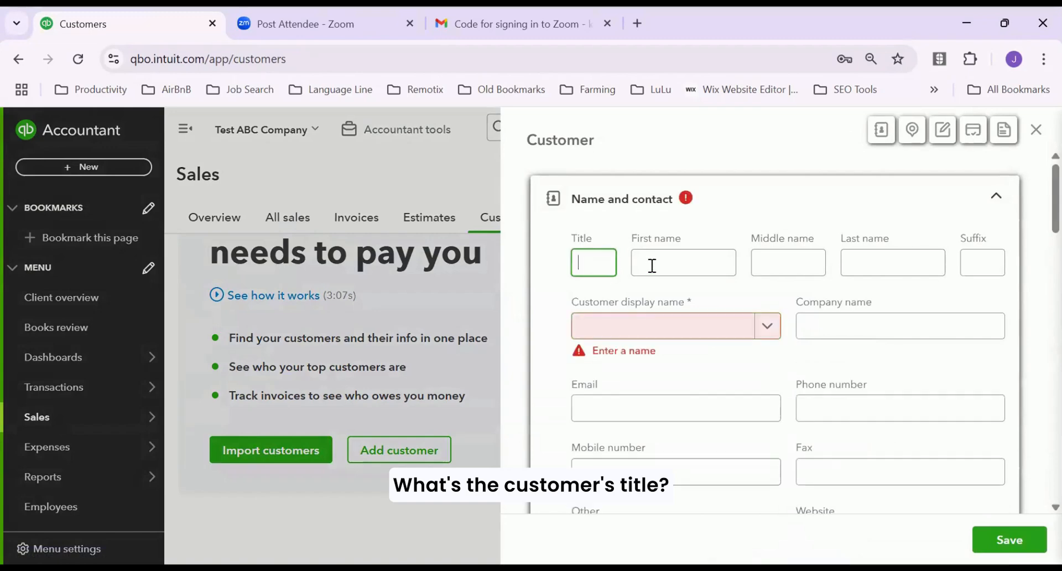
{"action": "left_click", "coordinate": [683, 260]}
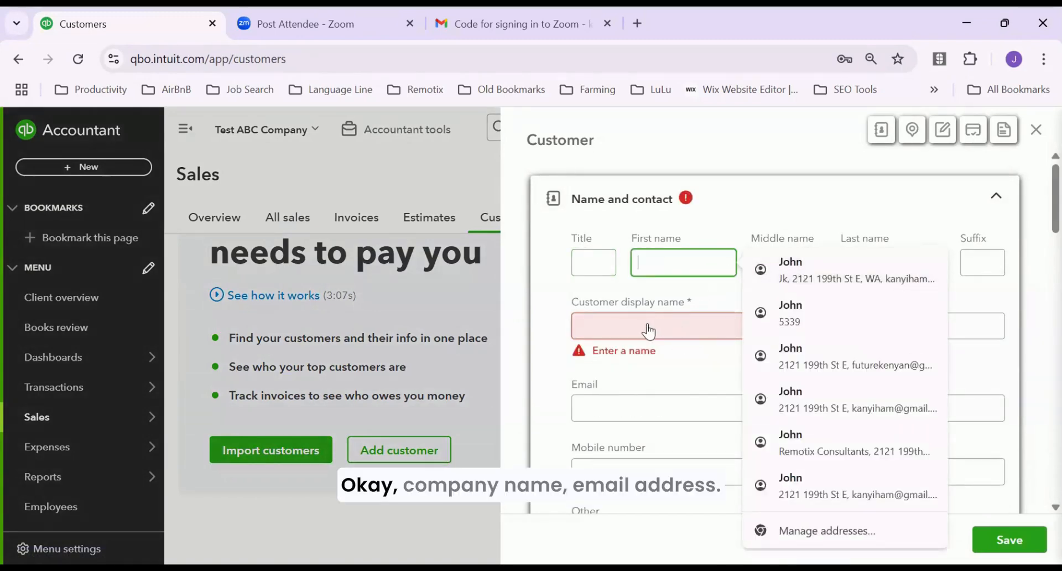
{"action": "left_click", "coordinate": [819, 326]}
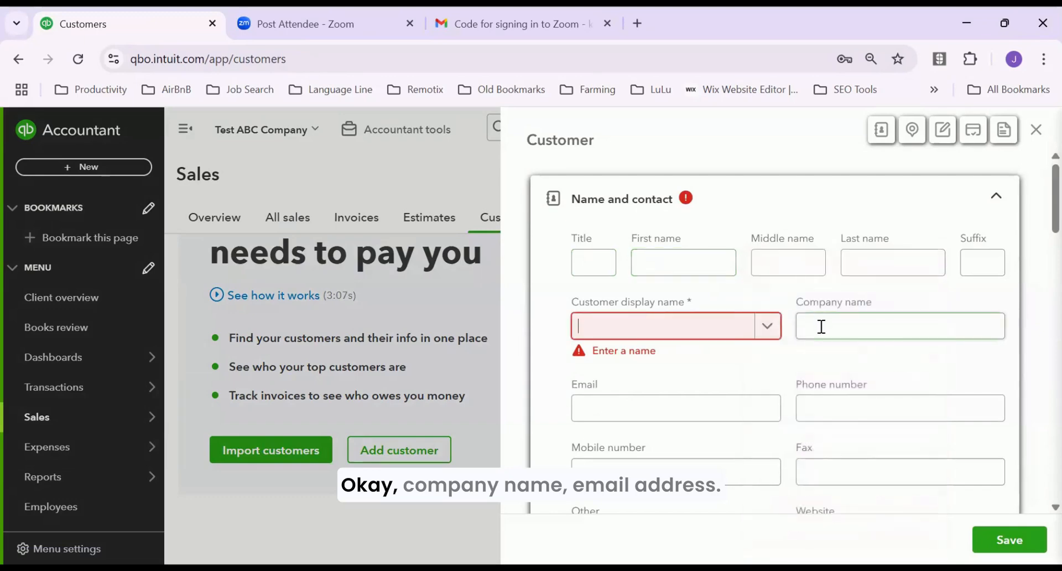
{"action": "left_click", "coordinate": [669, 409]}
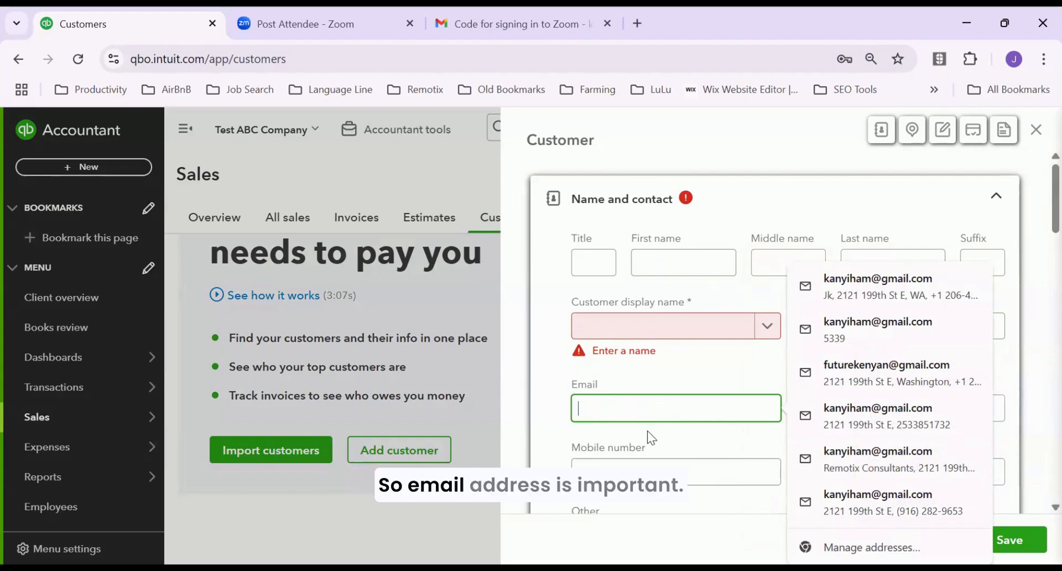
{"action": "left_click", "coordinate": [618, 469]}
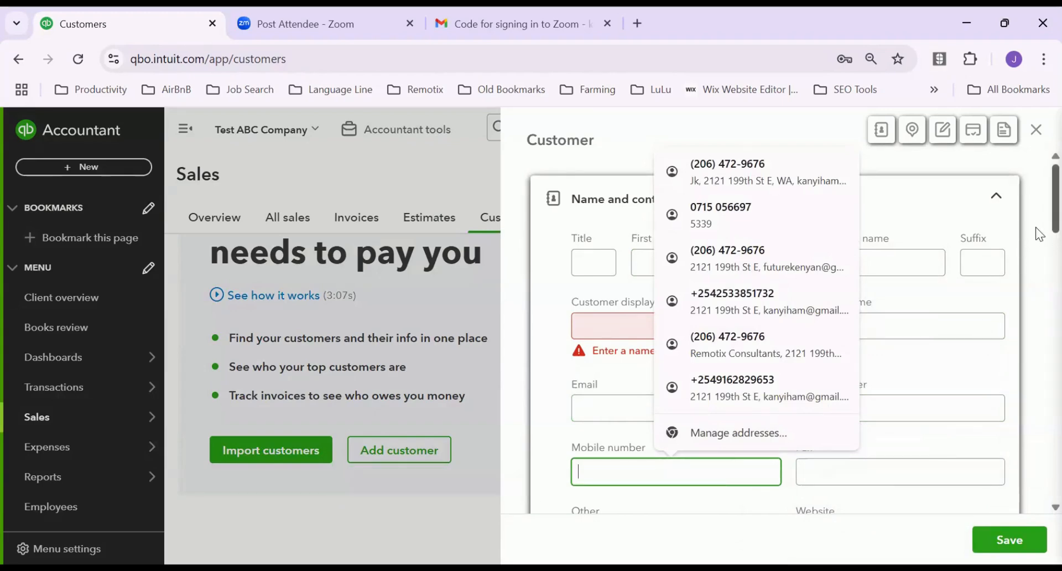
{"action": "scroll", "coordinate": [1039, 234], "scroll_direction": "down", "scroll_amount": 3}
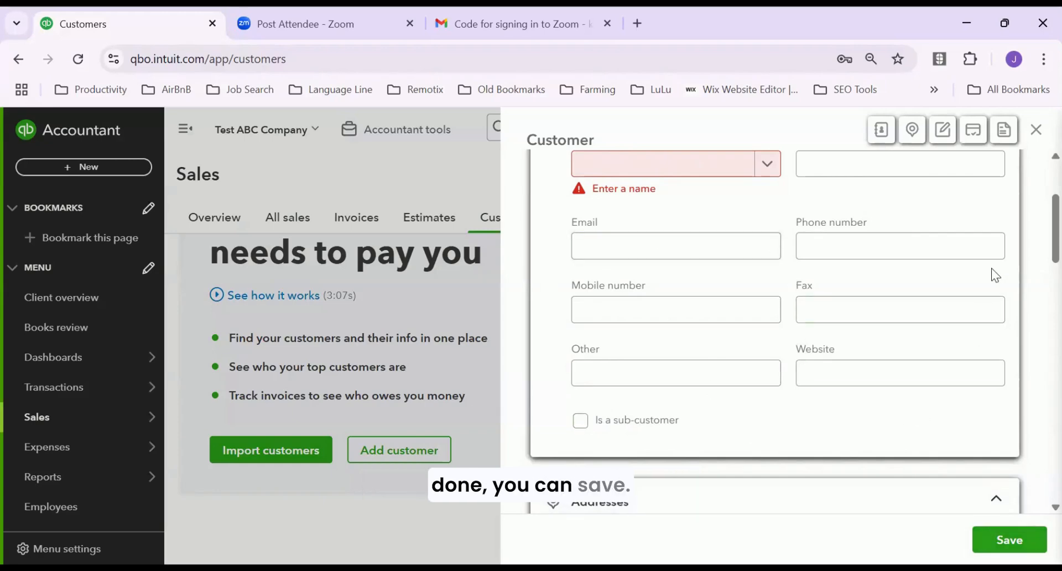
{"action": "scroll", "coordinate": [993, 273], "scroll_direction": "up", "scroll_amount": 3}
Discard the unsaved customer form and start a fresh Add customer form
{"action": "left_click", "coordinate": [1037, 132]}
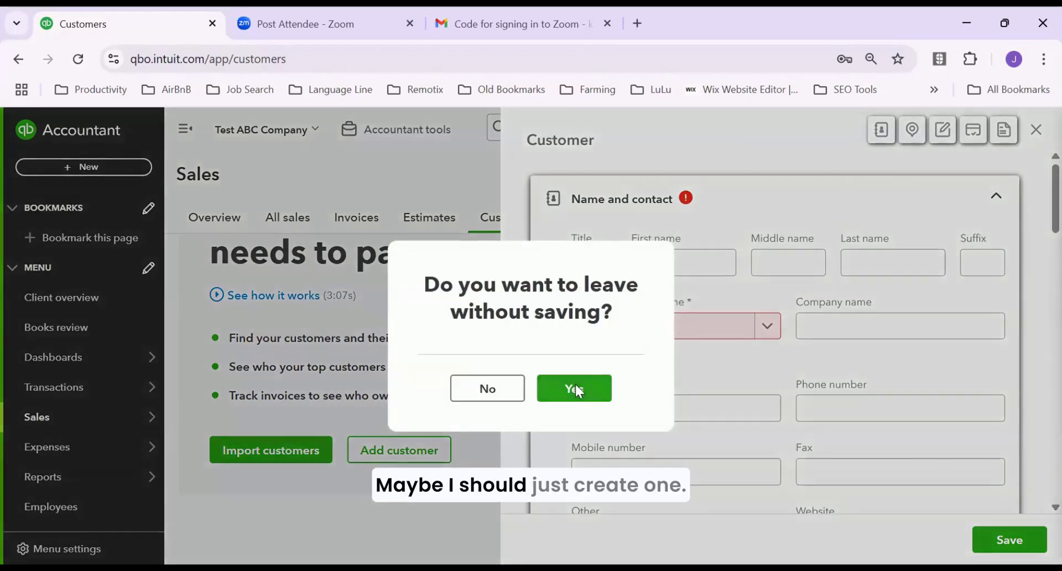
{"action": "left_click", "coordinate": [575, 389]}
{"action": "left_click", "coordinate": [385, 455]}
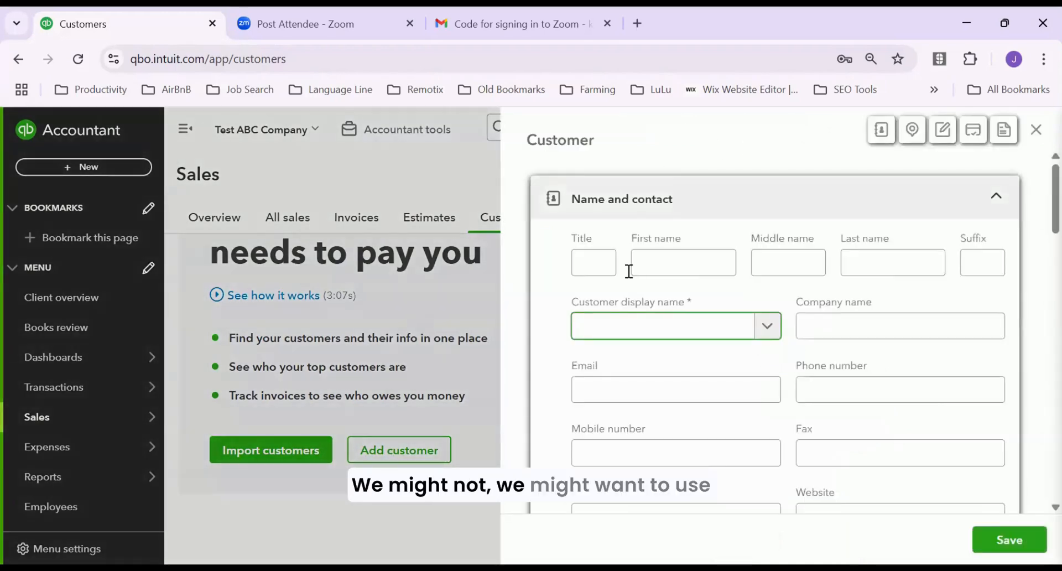
Enter the customer's first name and mobile number, then save the new customer
{"action": "left_click", "coordinate": [657, 269]}
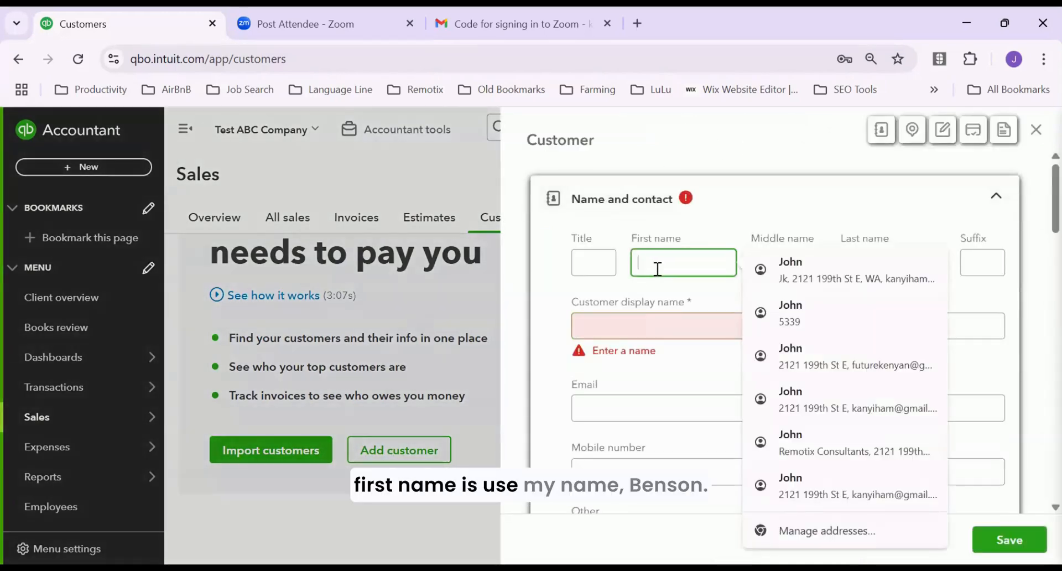
{"action": "type", "text": "Benson"}
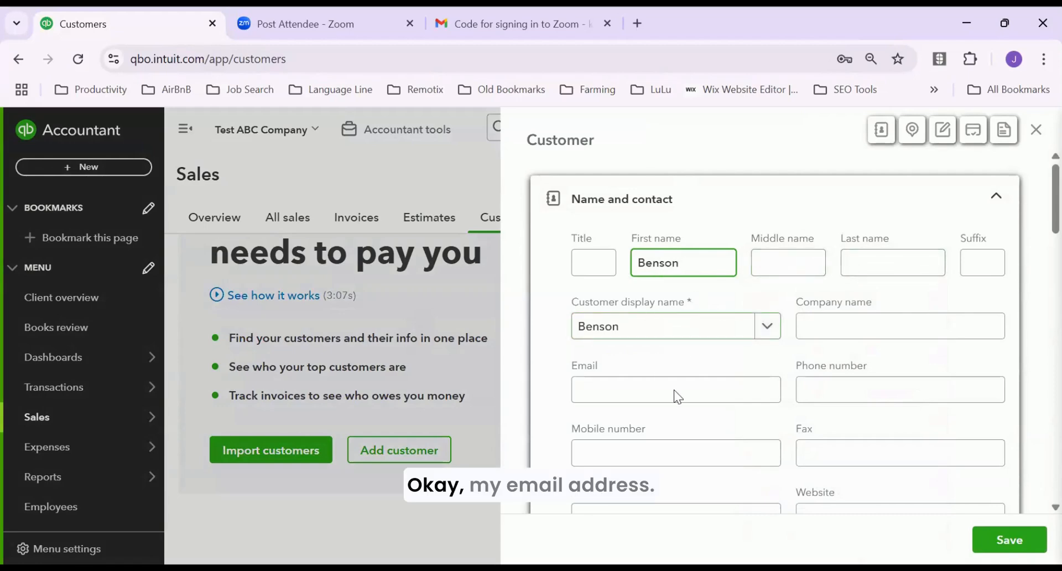
{"action": "left_click", "coordinate": [658, 394]}
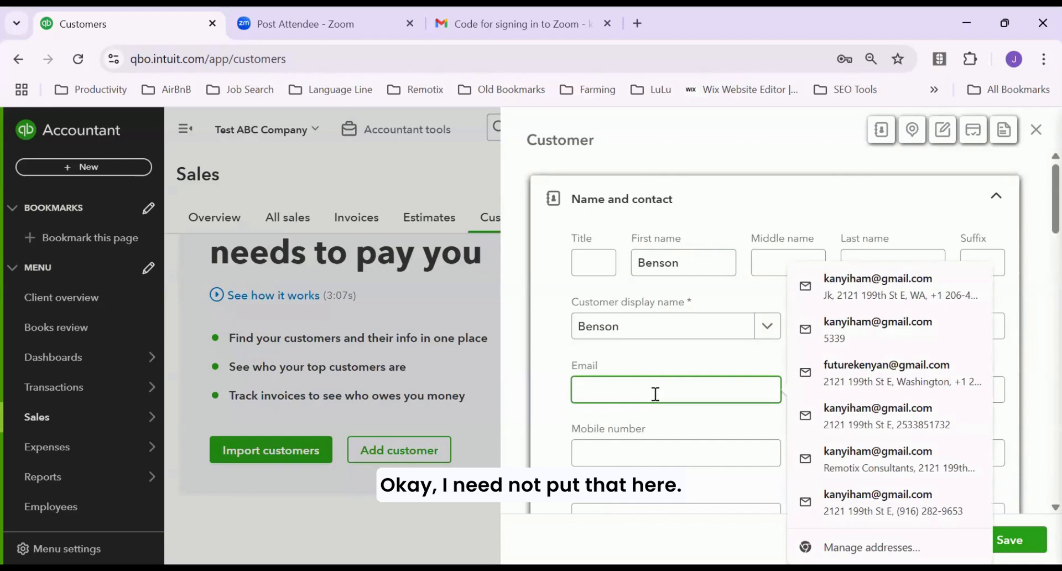
{"action": "left_click", "coordinate": [650, 446]}
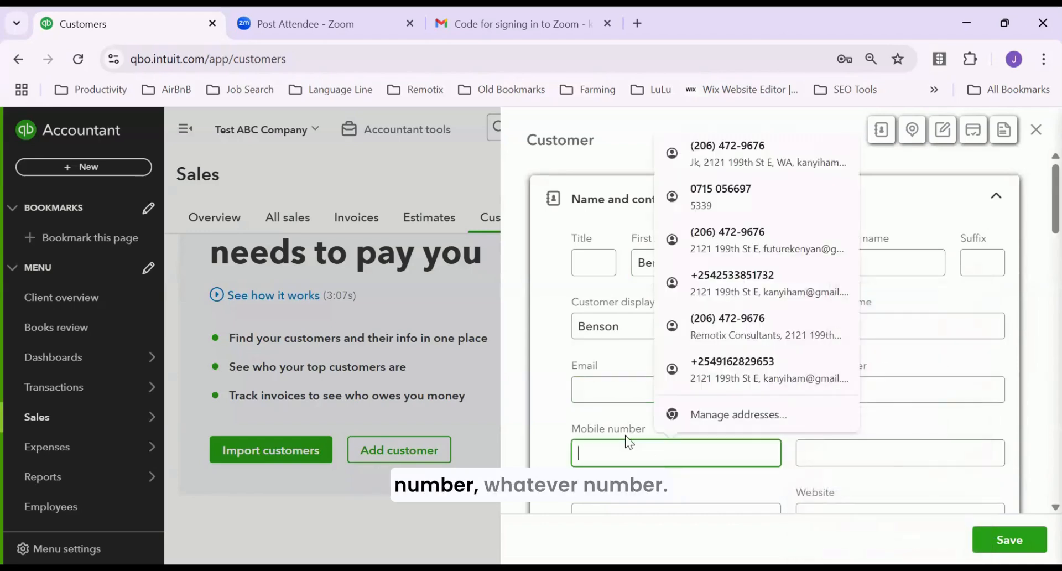
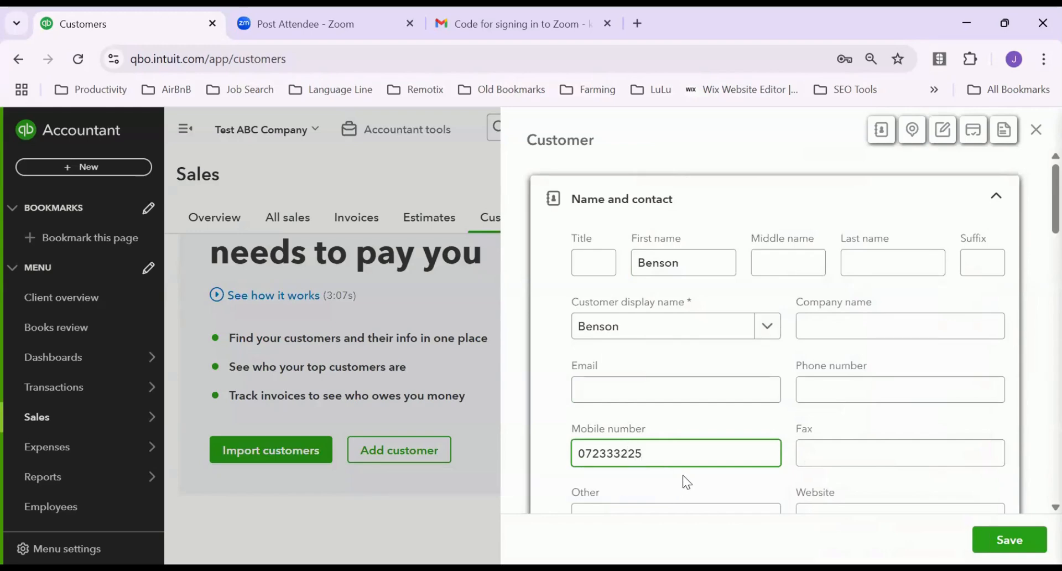
{"action": "scroll", "coordinate": [649, 443], "scroll_direction": "down", "scroll_amount": 3}
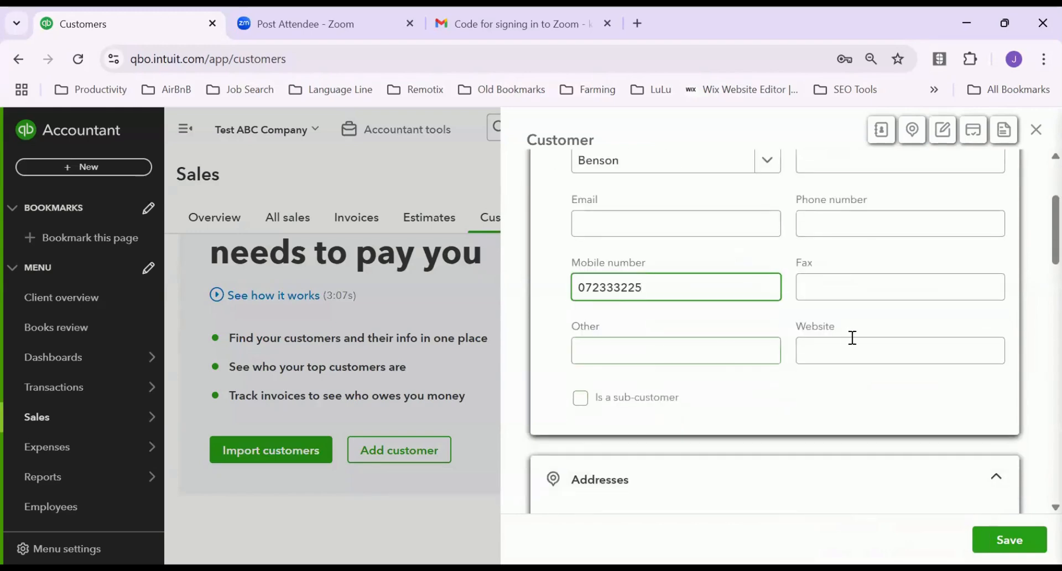
{"action": "left_click", "coordinate": [845, 358]}
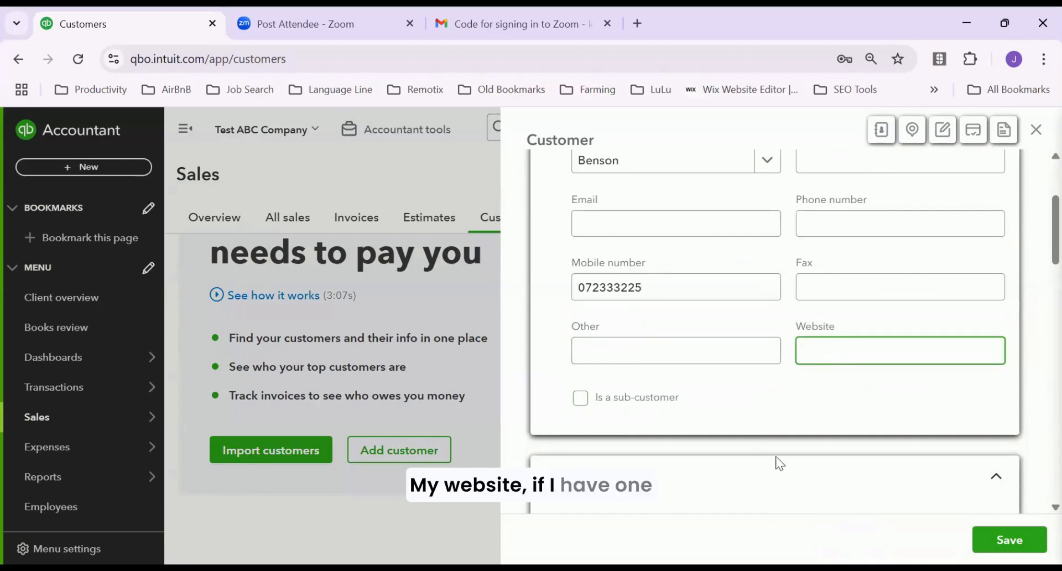
{"action": "left_click", "coordinate": [984, 535]}
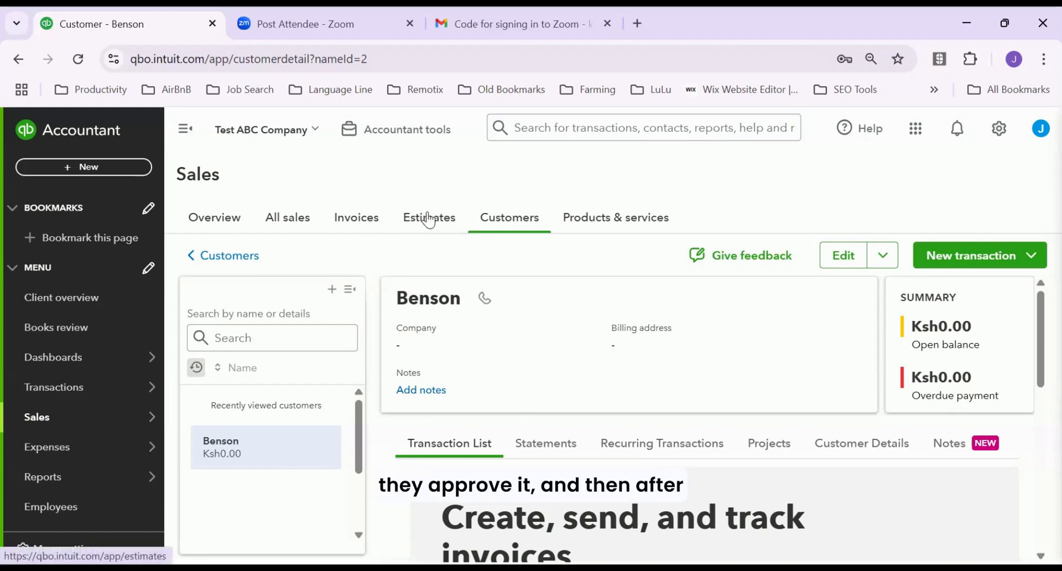
Switch to the Invoices tab under Sales, showing the empty starter page
{"action": "left_click", "coordinate": [357, 220]}
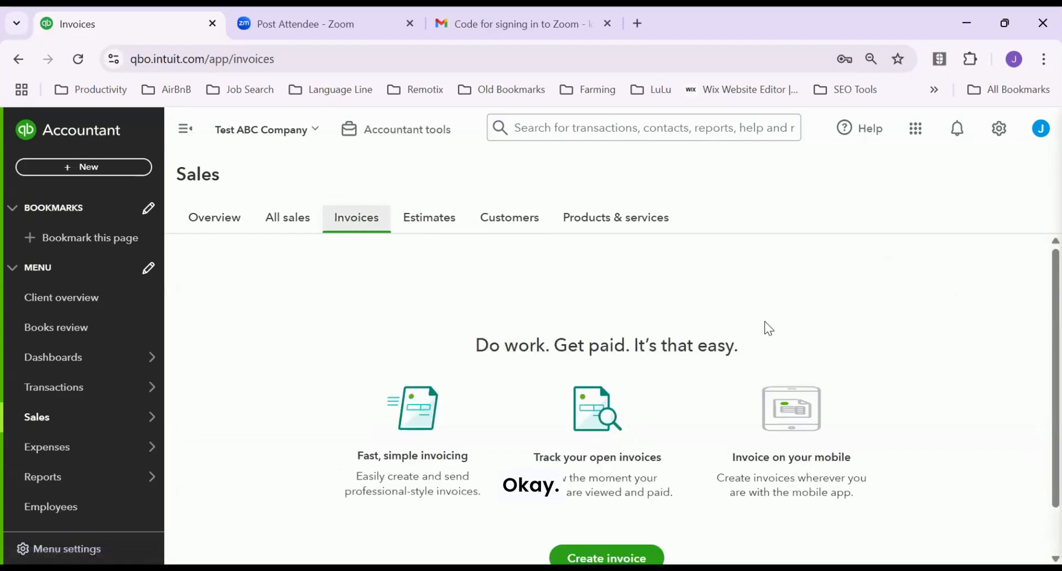
{"action": "scroll", "coordinate": [502, 329], "scroll_direction": "down", "scroll_amount": 1}
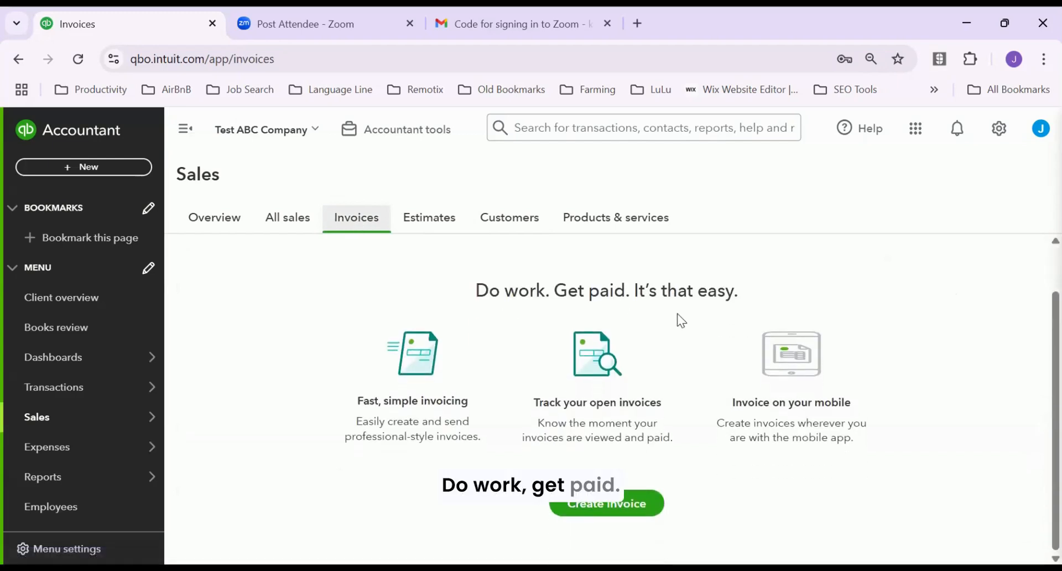
Start a new invoice billed to the newly created customer
{"action": "left_click", "coordinate": [611, 503]}
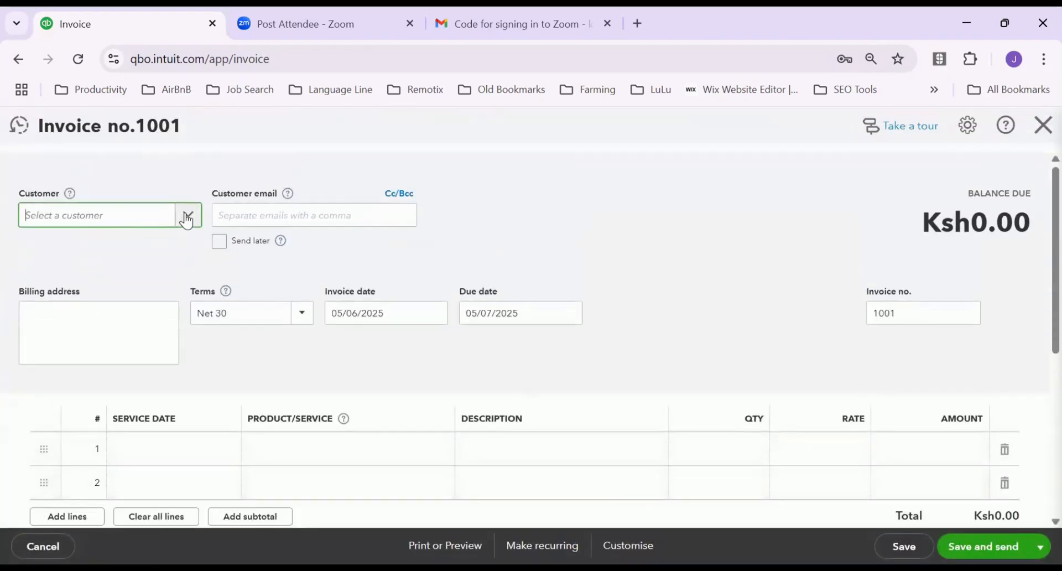
{"action": "left_click", "coordinate": [187, 217]}
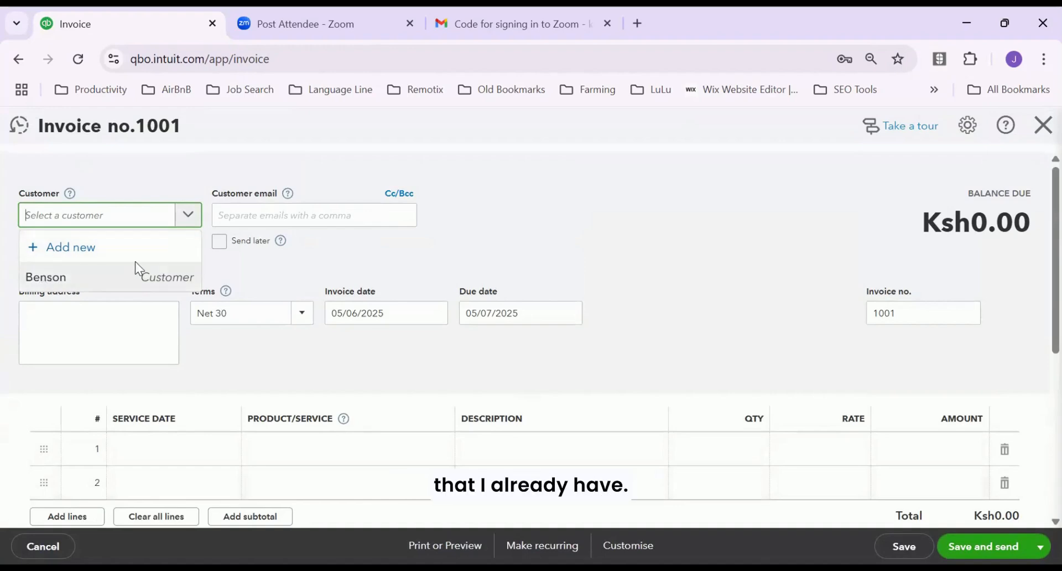
{"action": "left_click", "coordinate": [135, 277]}
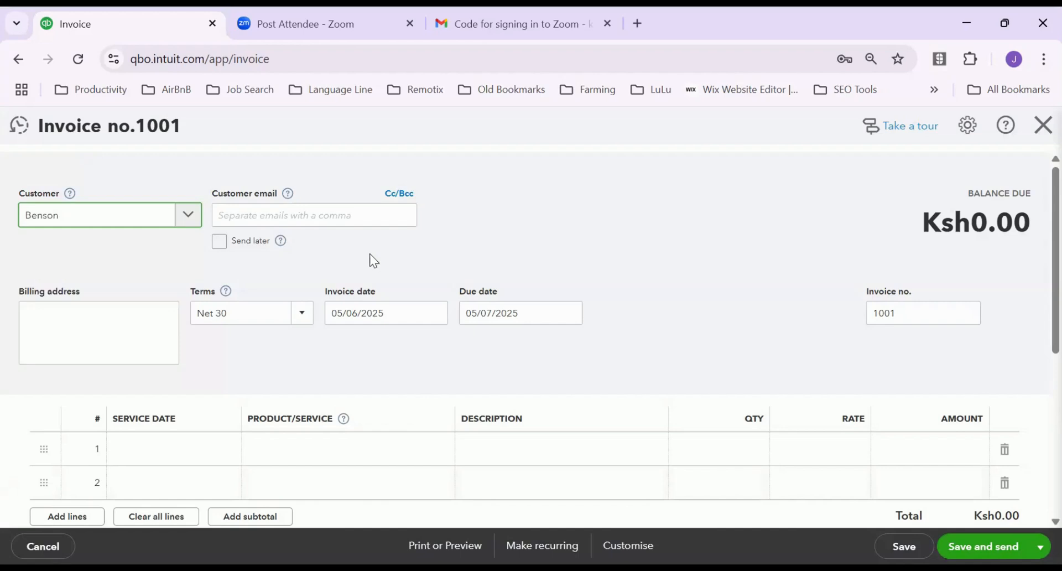
Keep Net 30 terms and confirm invoice date 05/06/2025, due 05/07/2025
{"action": "left_click", "coordinate": [267, 213]}
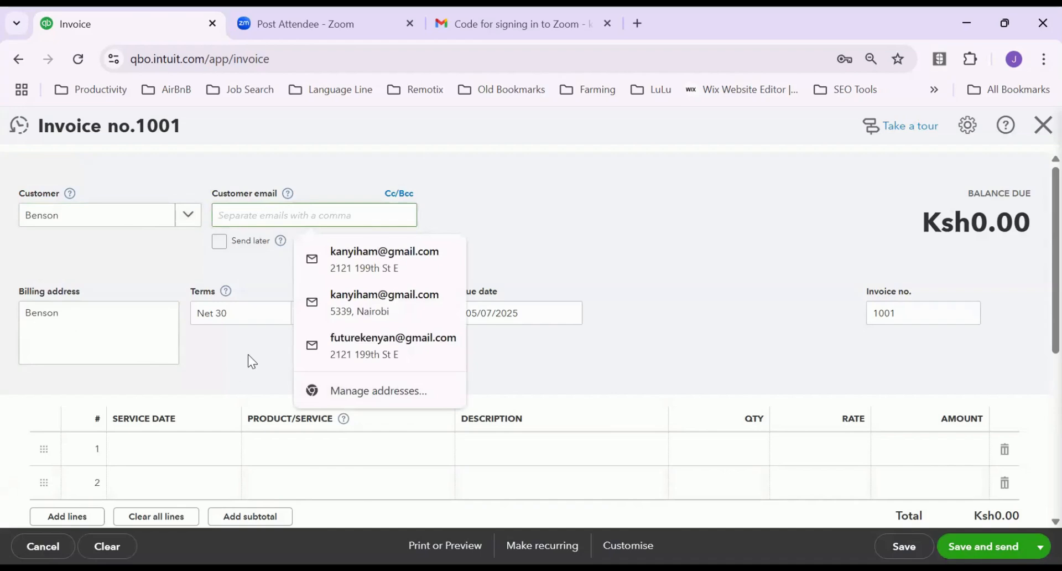
{"action": "left_click", "coordinate": [255, 316]}
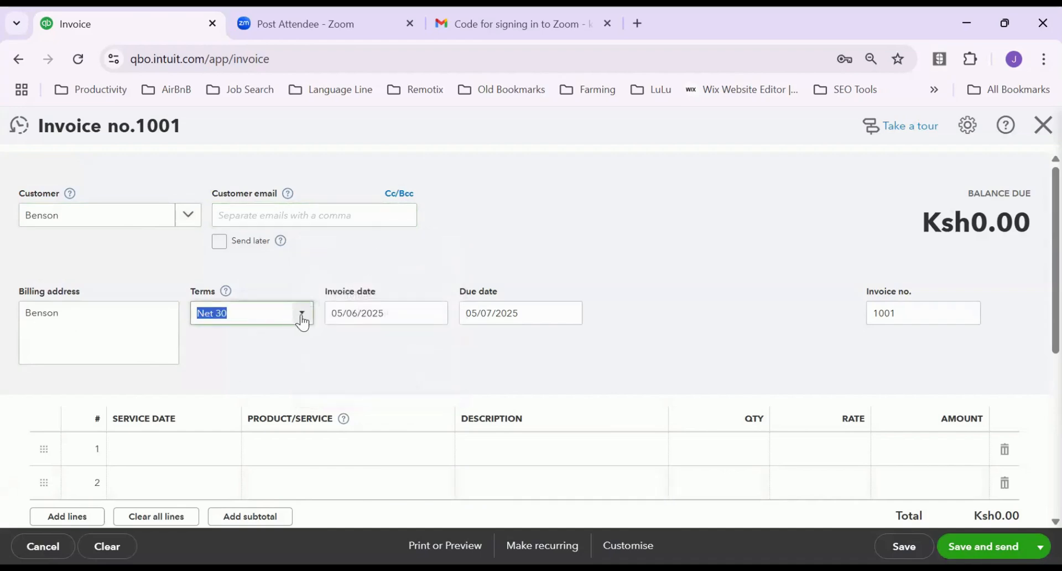
{"action": "left_click", "coordinate": [302, 322]}
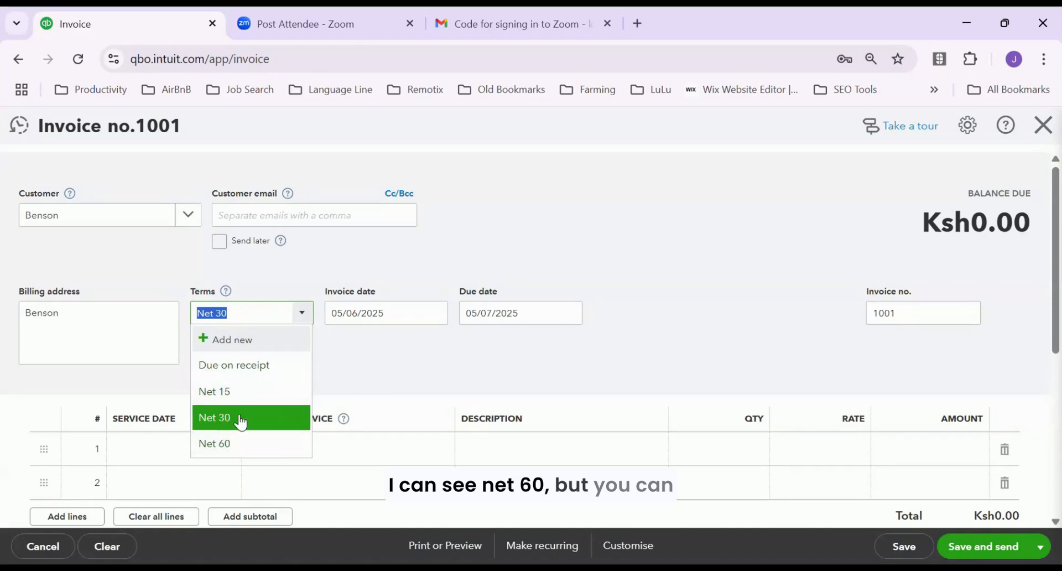
{"action": "left_click", "coordinate": [244, 320]}
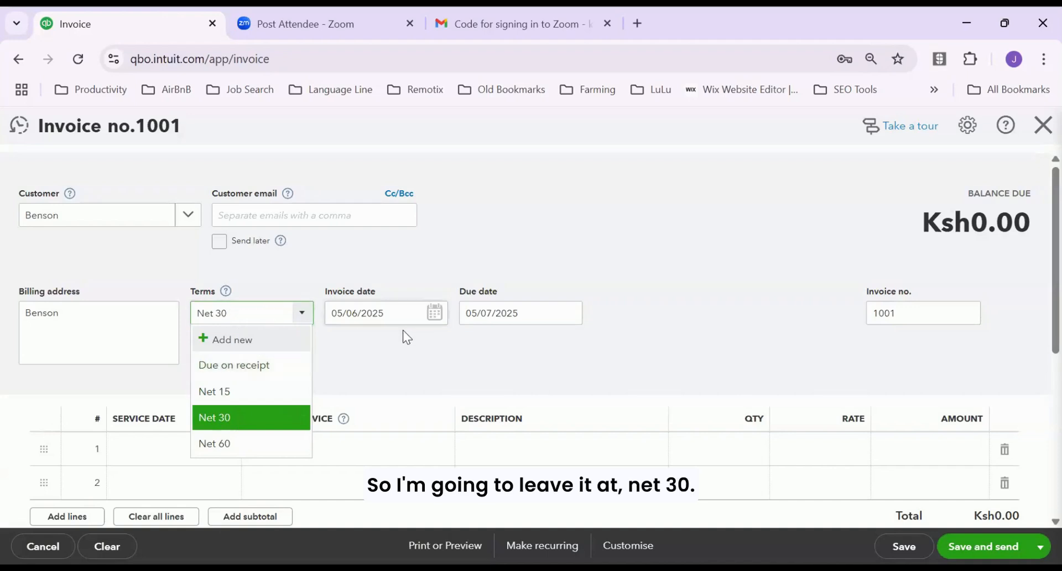
{"action": "left_click", "coordinate": [418, 311]}
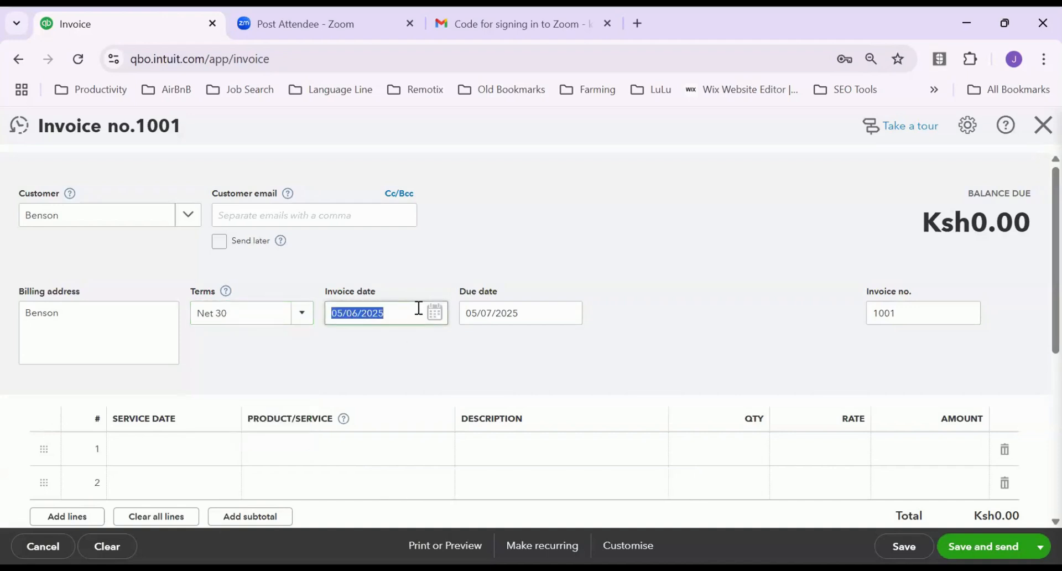
{"action": "left_click", "coordinate": [541, 311]}
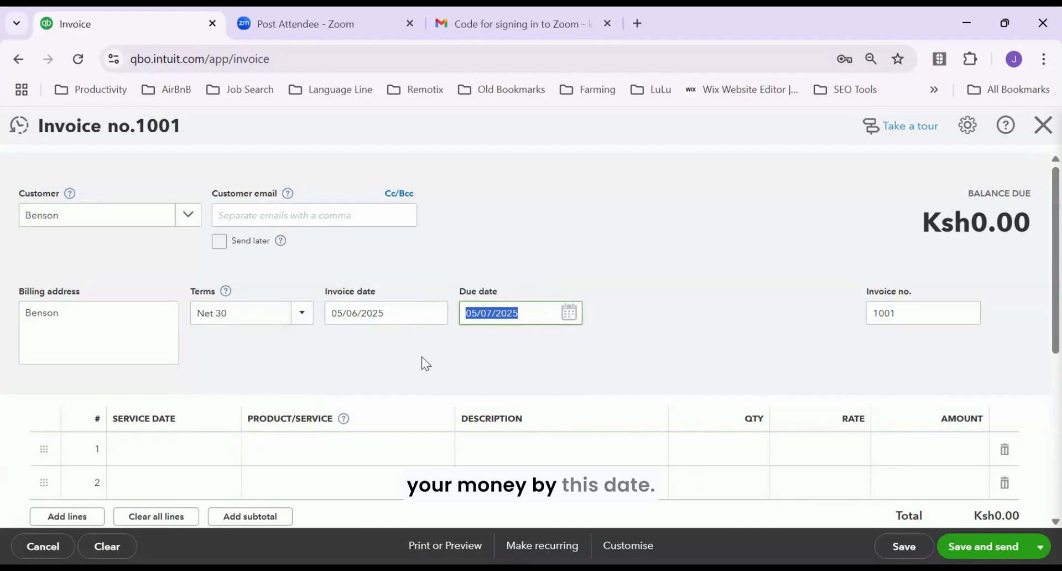
{"action": "scroll", "coordinate": [435, 353], "scroll_direction": "down", "scroll_amount": 3}
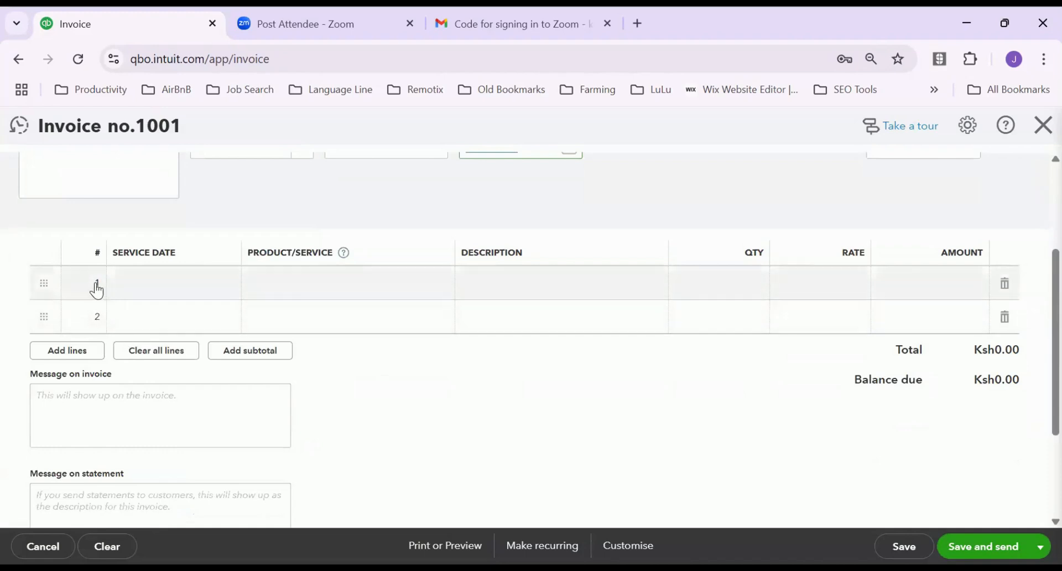
Add a line dated 5 June 2025 for Services:Lawn Mowing, quantity 4 at 3,000
{"action": "left_click", "coordinate": [161, 281]}
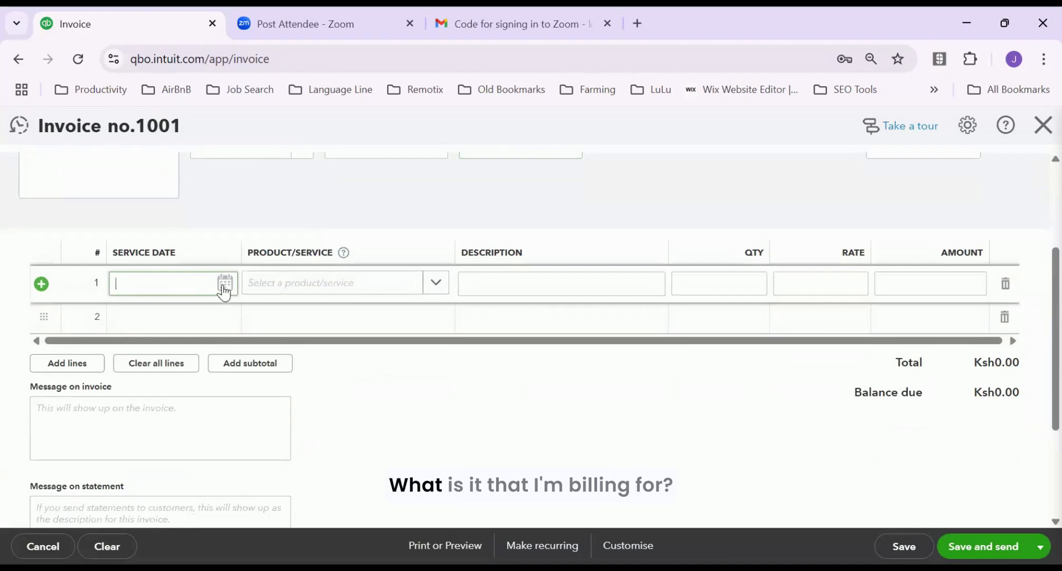
{"action": "left_click", "coordinate": [222, 291]}
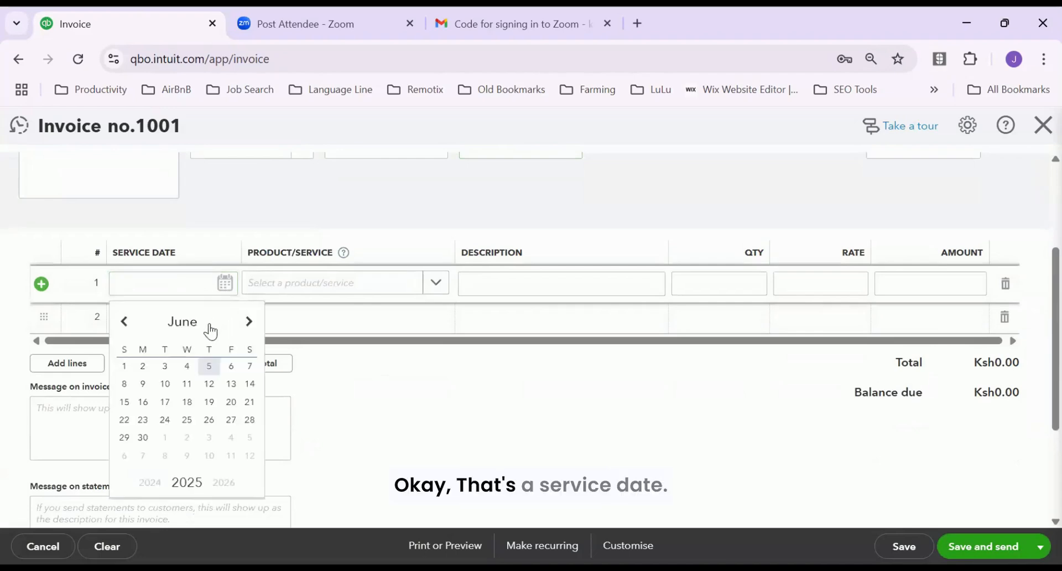
{"action": "left_click", "coordinate": [207, 366]}
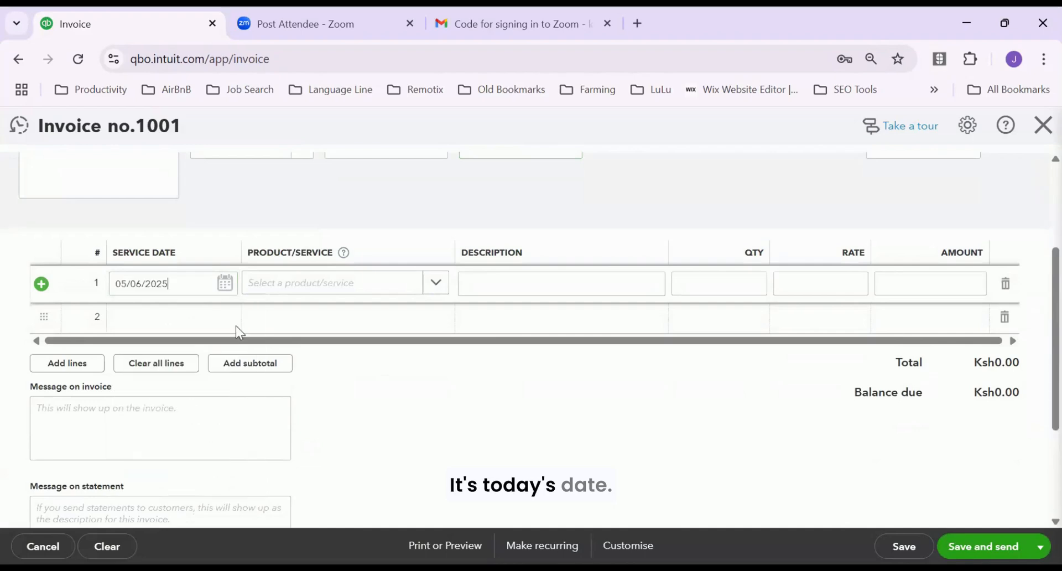
{"action": "left_click", "coordinate": [336, 285]}
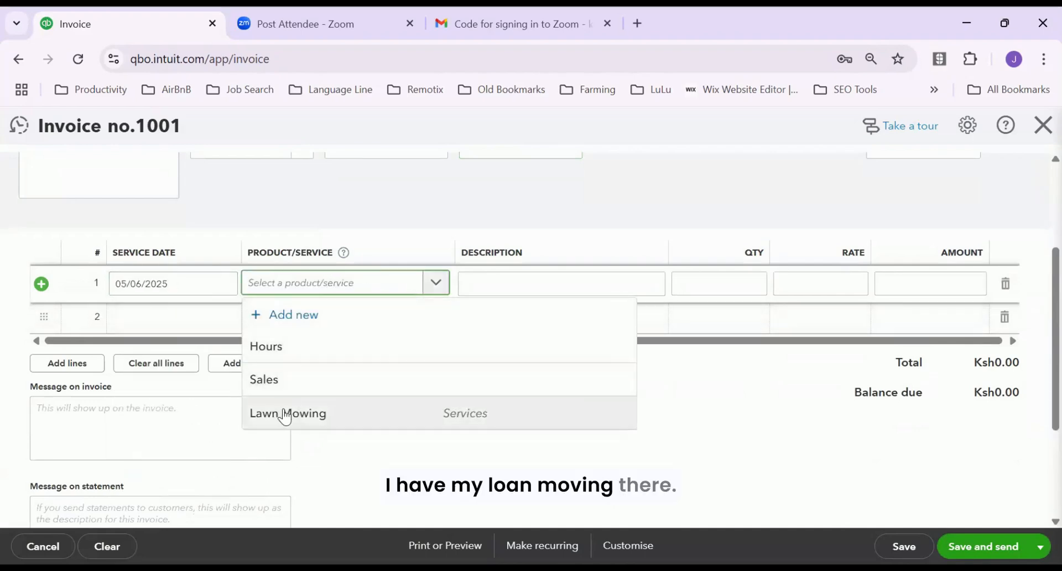
{"action": "left_click", "coordinate": [309, 413]}
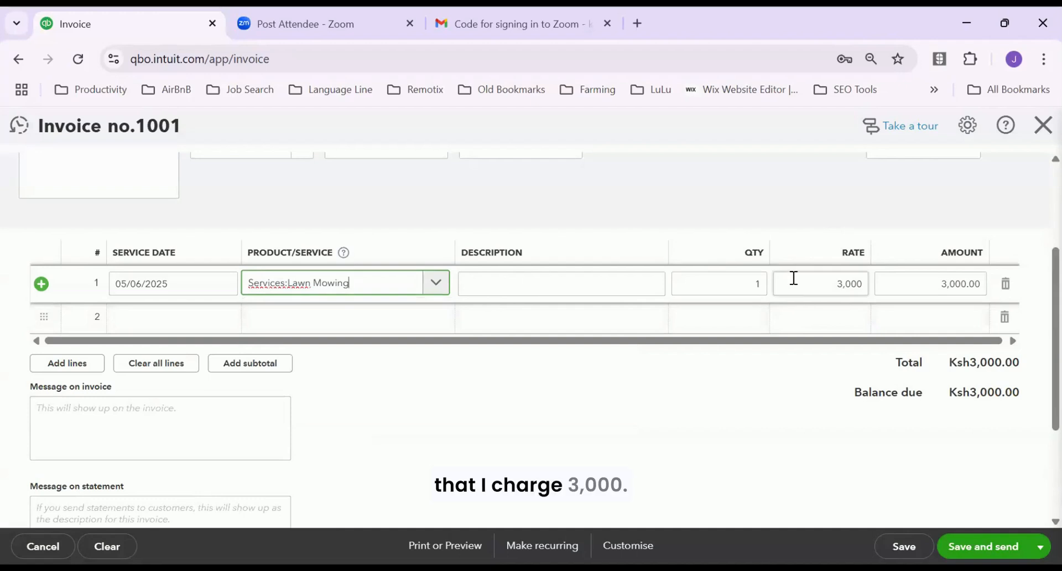
{"action": "left_click", "coordinate": [756, 283]}
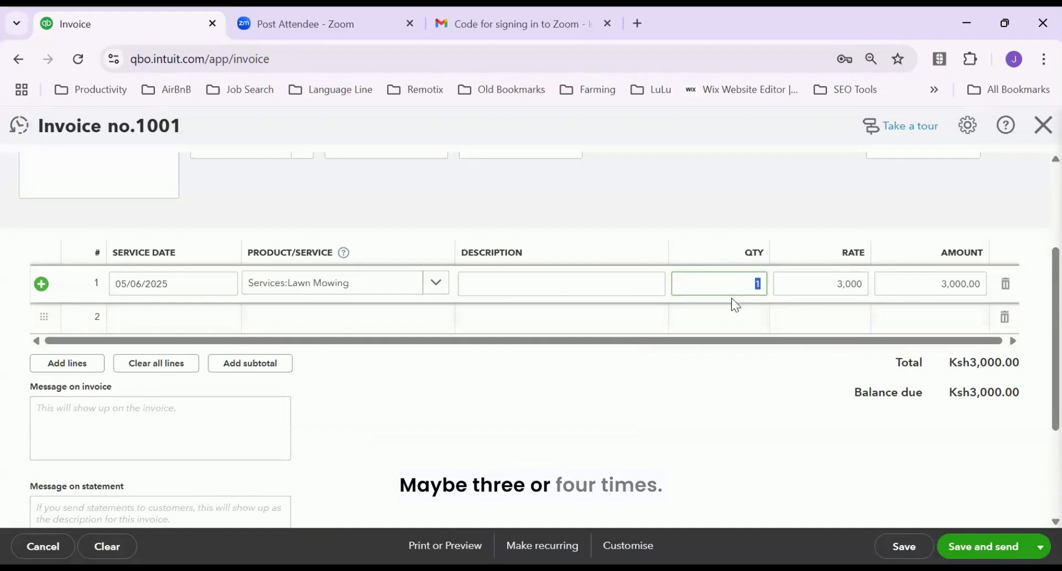
{"action": "type", "text": "4"}
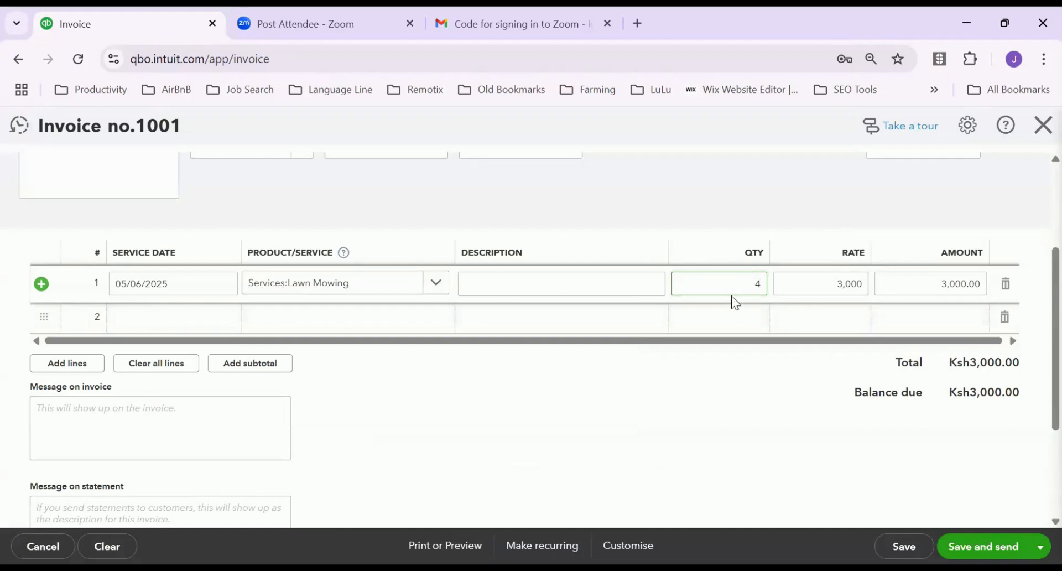
{"action": "key", "text": "Tab"}
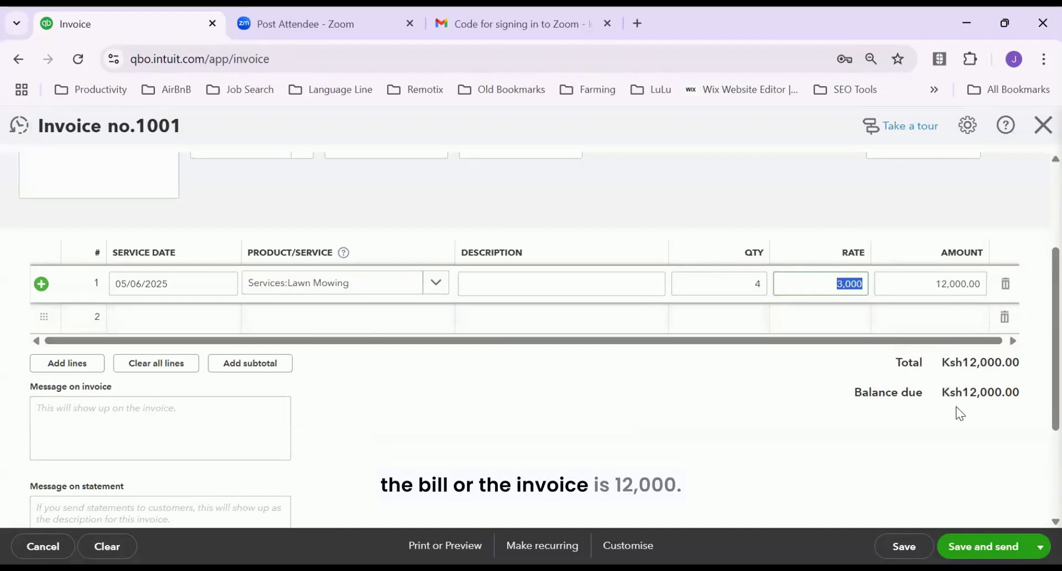
{"action": "scroll", "coordinate": [980, 402], "scroll_direction": "down", "scroll_amount": 3}
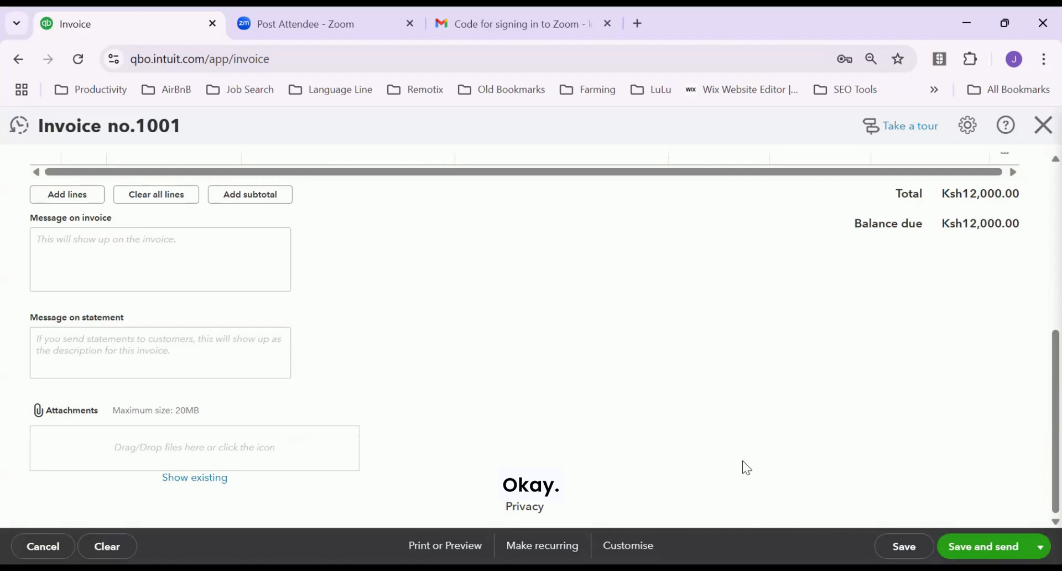
{"action": "scroll", "coordinate": [742, 460], "scroll_direction": "up", "scroll_amount": 5}
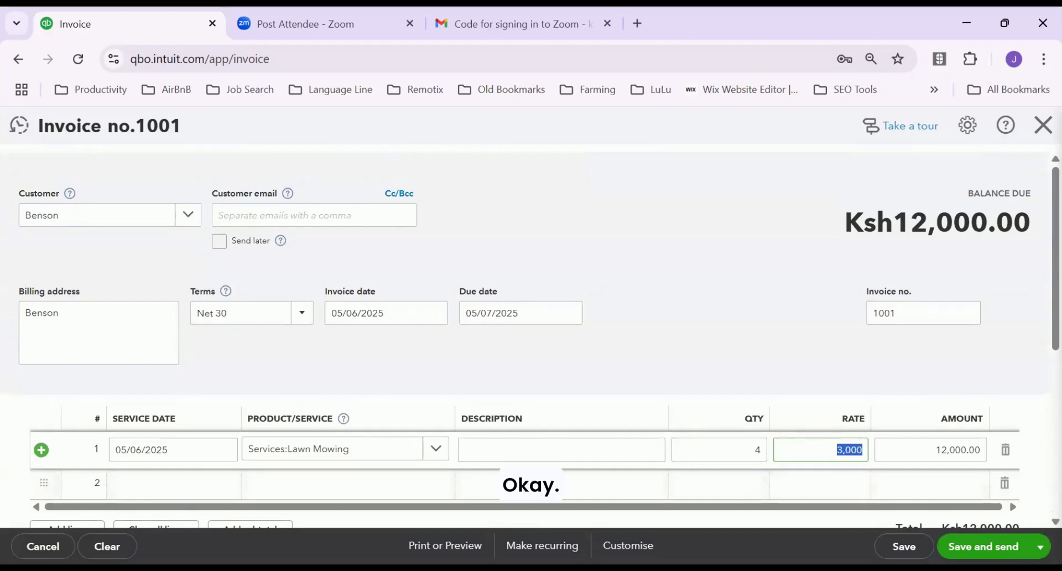
Change the invoice number from 1001 to 0001 and save the invoice
{"action": "left_click", "coordinate": [1035, 326]}
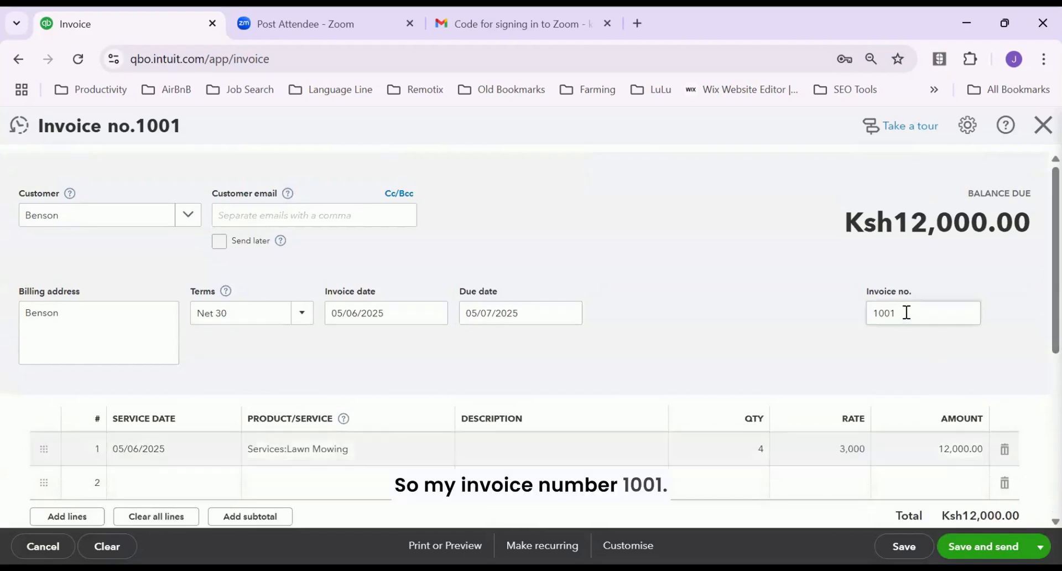
{"action": "left_click_drag", "start_coordinate": [905, 312], "coordinate": [848, 313]}
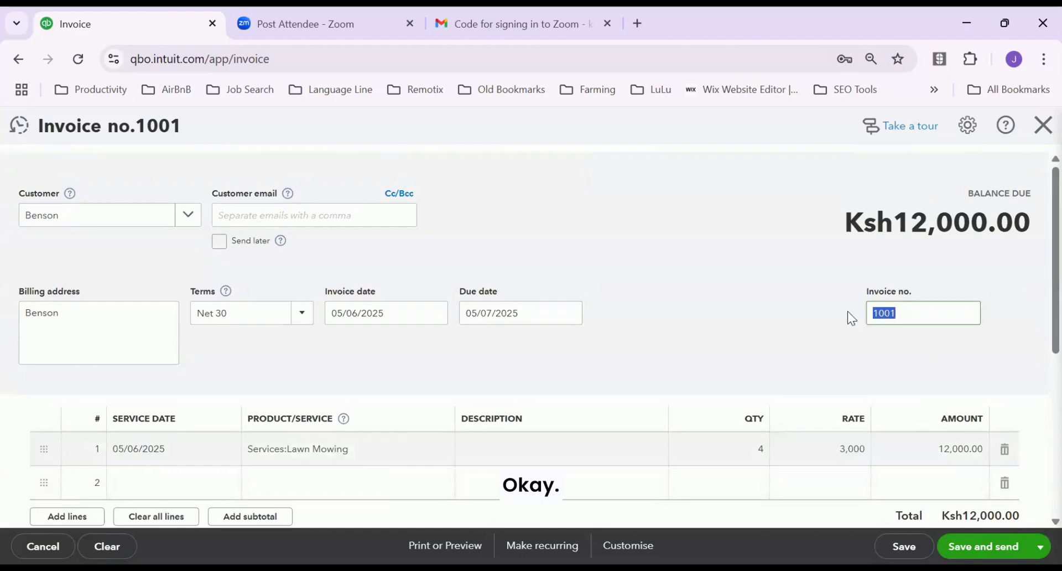
{"action": "type", "text": "00"}
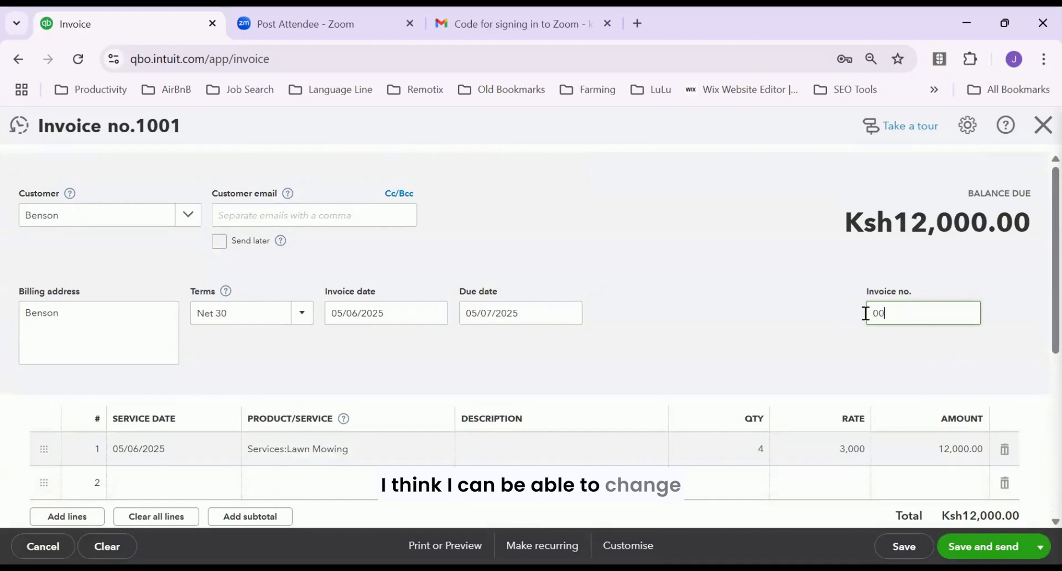
{"action": "type", "text": "01"}
{"action": "key", "text": "Tab"}
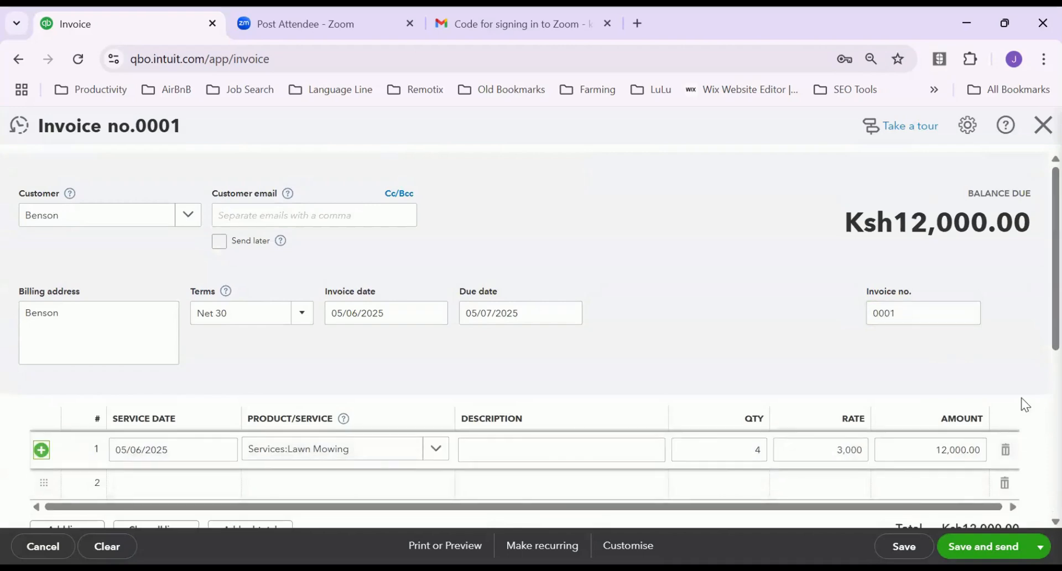
{"action": "left_click", "coordinate": [1035, 323]}
{"action": "scroll", "coordinate": [1035, 387], "scroll_direction": "down", "scroll_amount": 6}
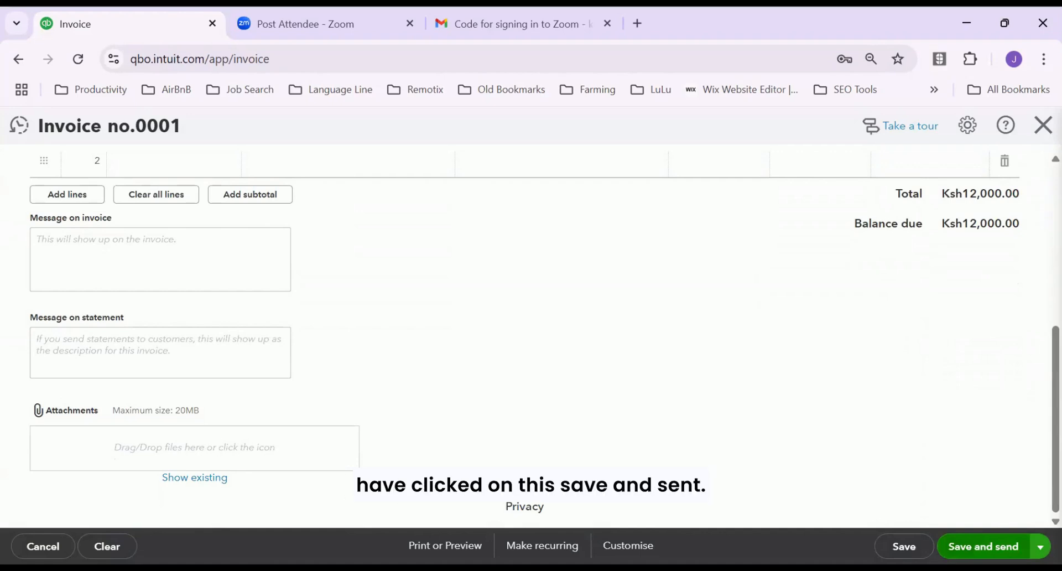
{"action": "left_click", "coordinate": [903, 546]}
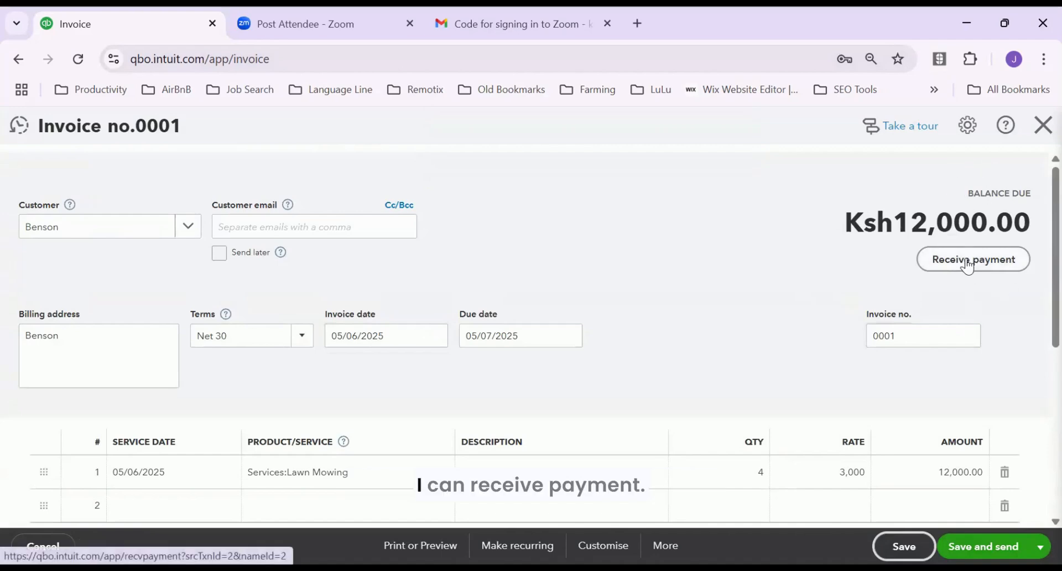
Start receiving the invoice payment dated today, adding Mpesa as a new payment method
{"action": "left_click", "coordinate": [946, 267]}
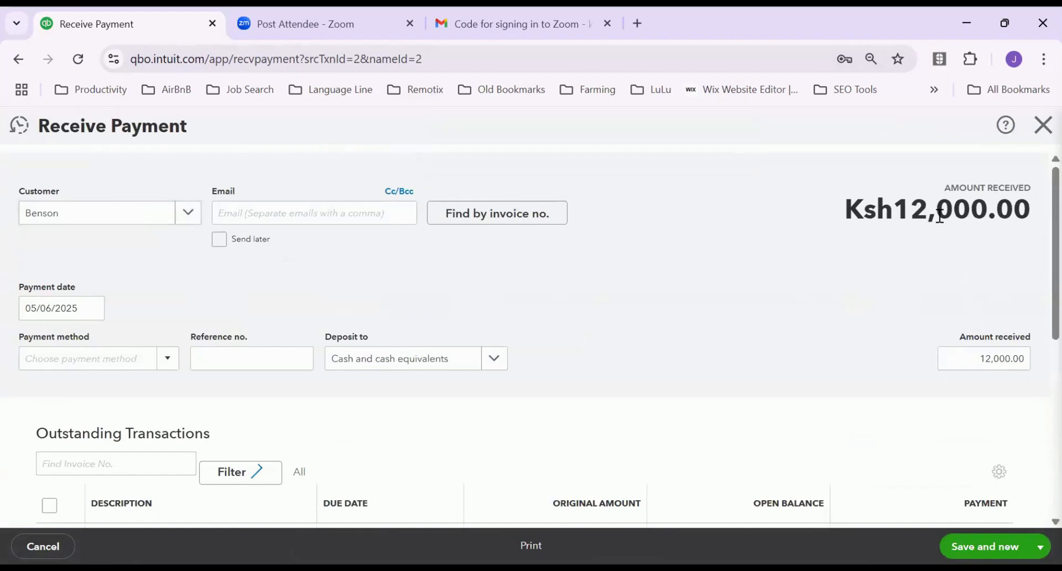
{"action": "left_click", "coordinate": [91, 307]}
{"action": "left_click", "coordinate": [116, 389]}
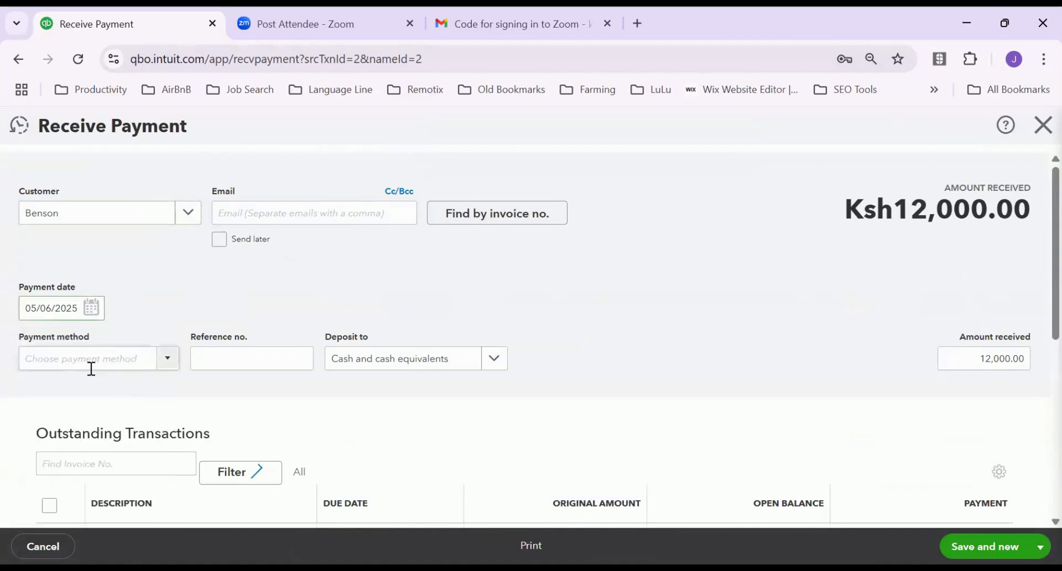
{"action": "left_click", "coordinate": [168, 366]}
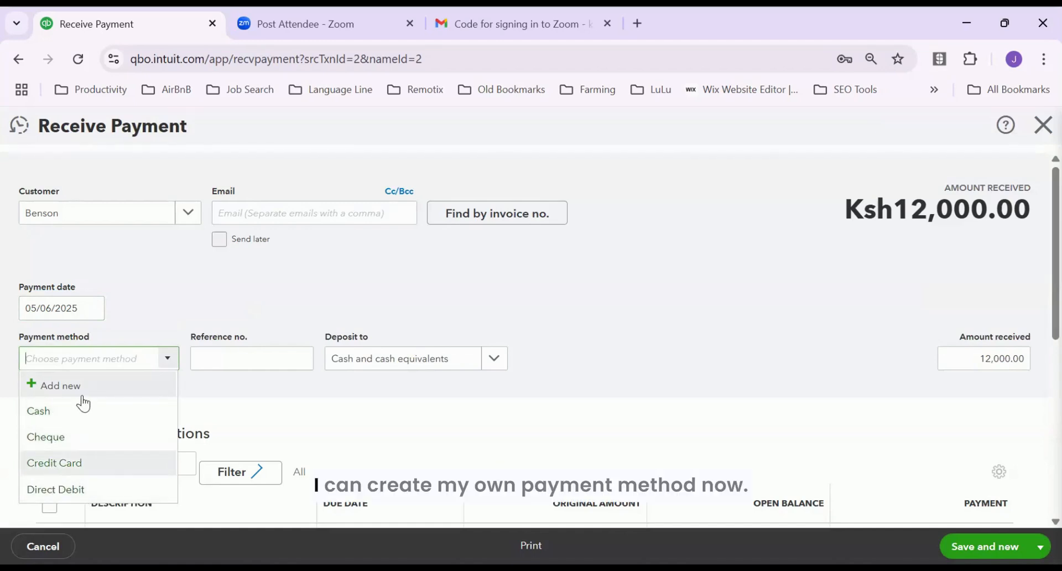
{"action": "left_click", "coordinate": [53, 384]}
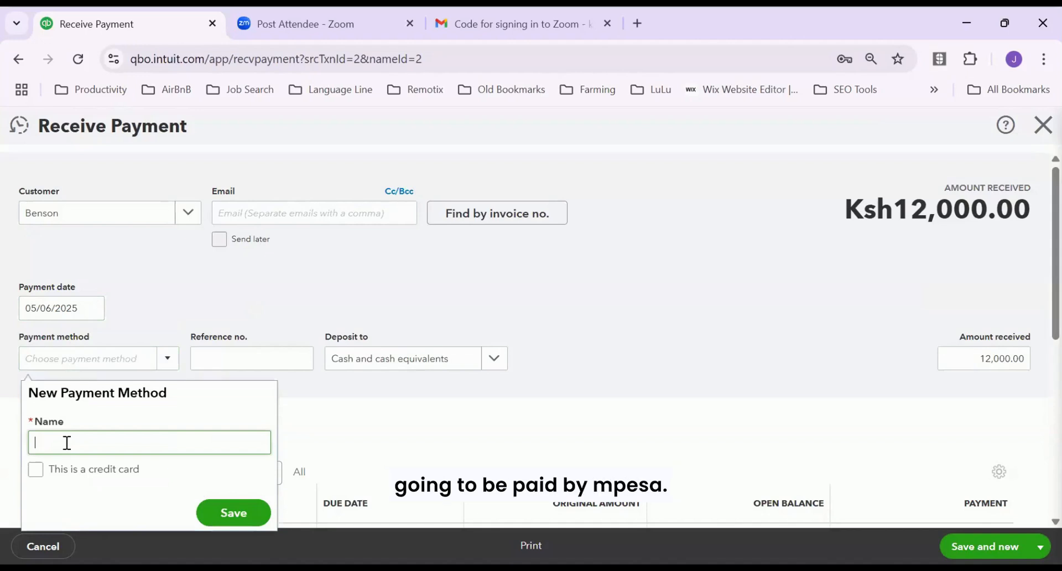
{"action": "type", "text": "Mpesa"}
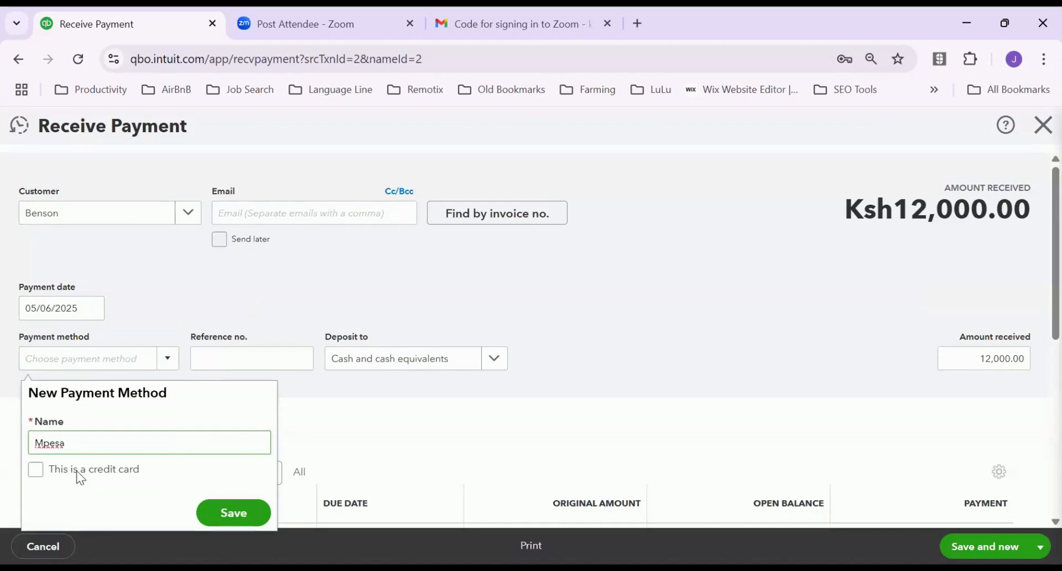
{"action": "left_click", "coordinate": [232, 511]}
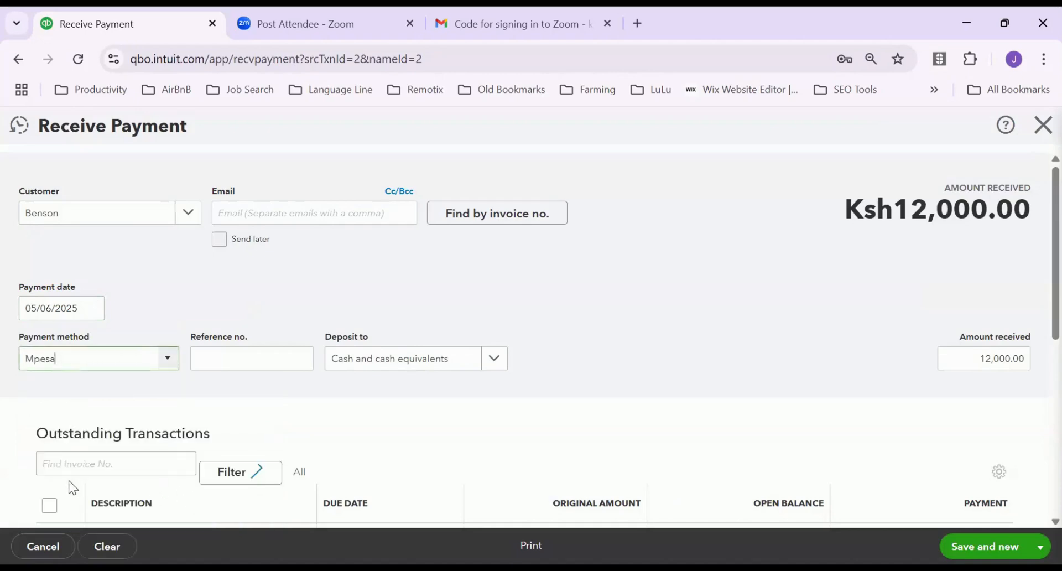
Fill in the payment's reference number and open the Deposit to account list
{"action": "left_click", "coordinate": [268, 358]}
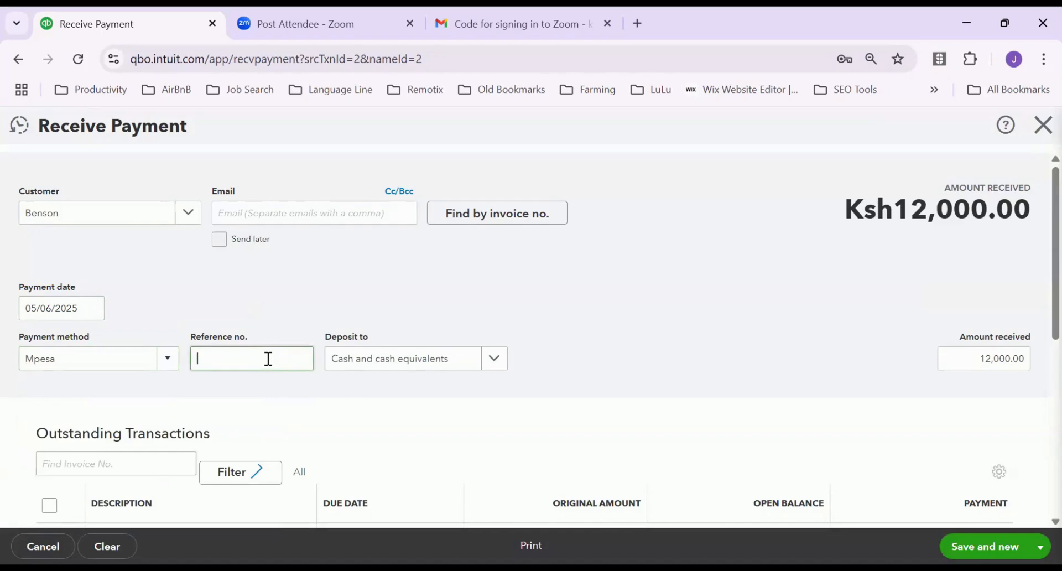
{"action": "type", "text": "654321"}
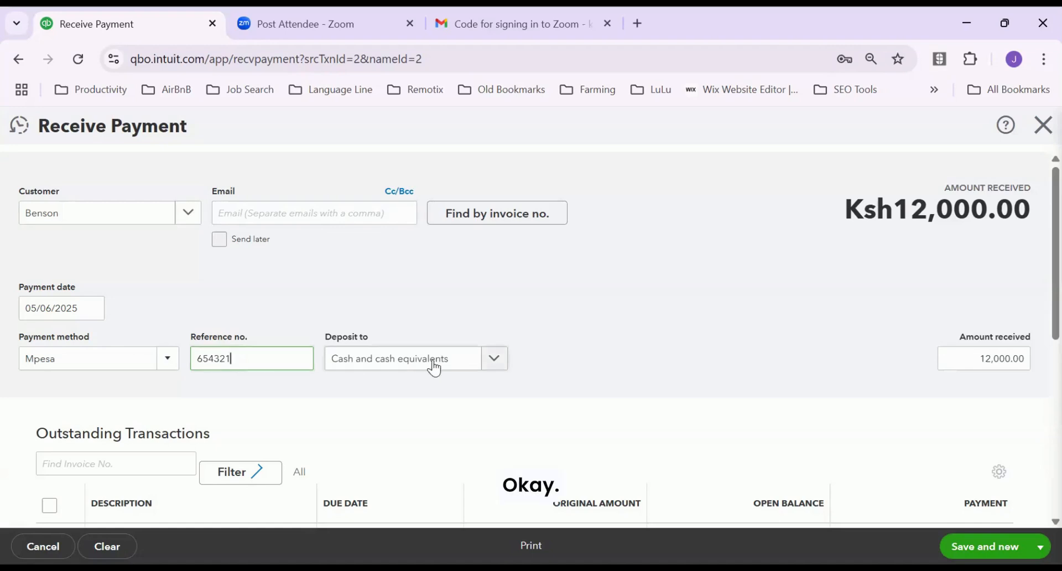
{"action": "left_click", "coordinate": [496, 360]}
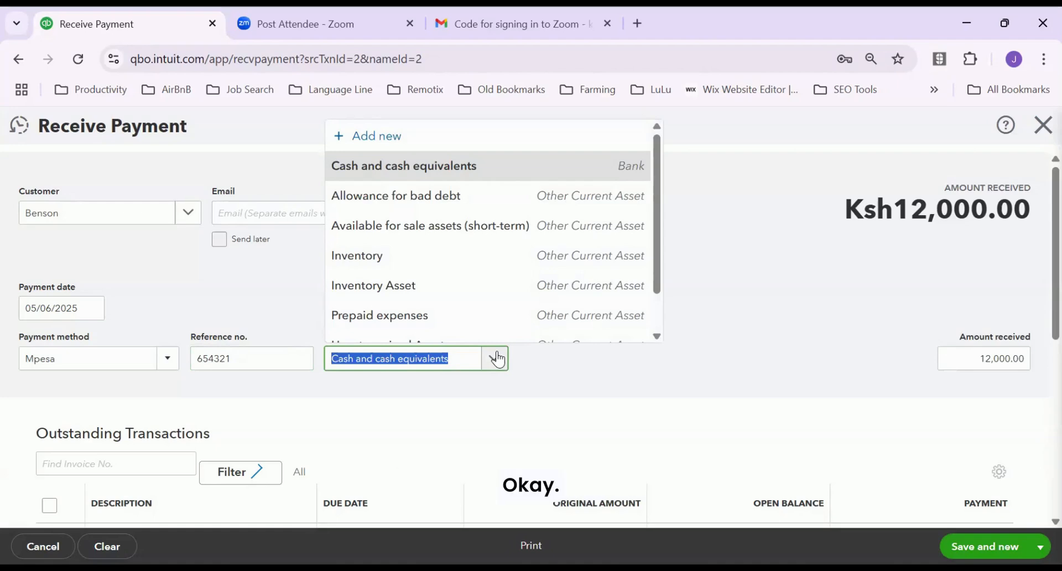
Scroll the Deposit to account list and choose + Add new to create a deposit account
{"action": "left_click_drag", "start_coordinate": [659, 265], "coordinate": [666, 189]}
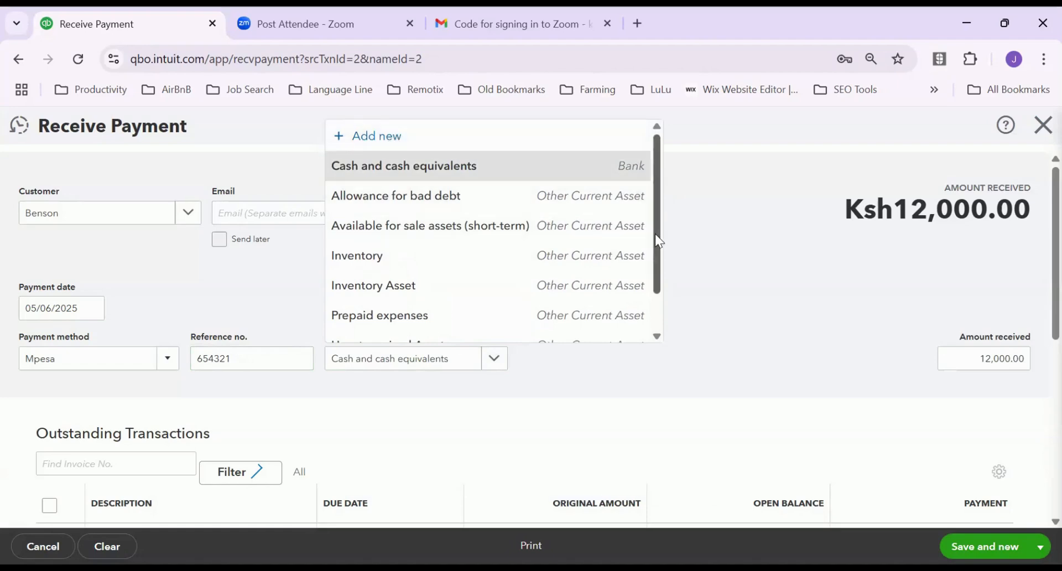
{"action": "scroll", "coordinate": [650, 260], "scroll_direction": "down", "scroll_amount": 1}
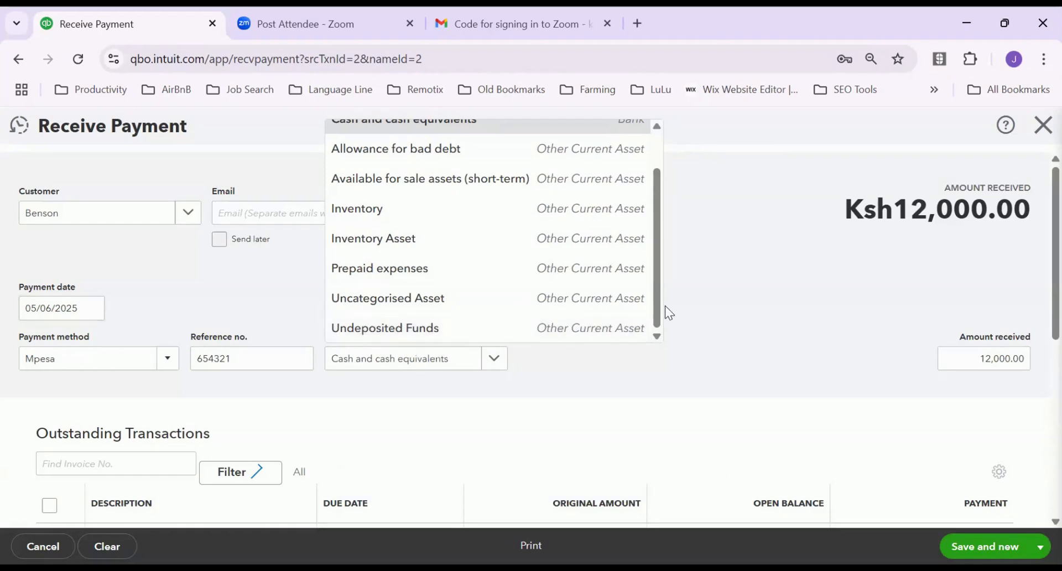
{"action": "left_click_drag", "start_coordinate": [658, 316], "coordinate": [663, 232]}
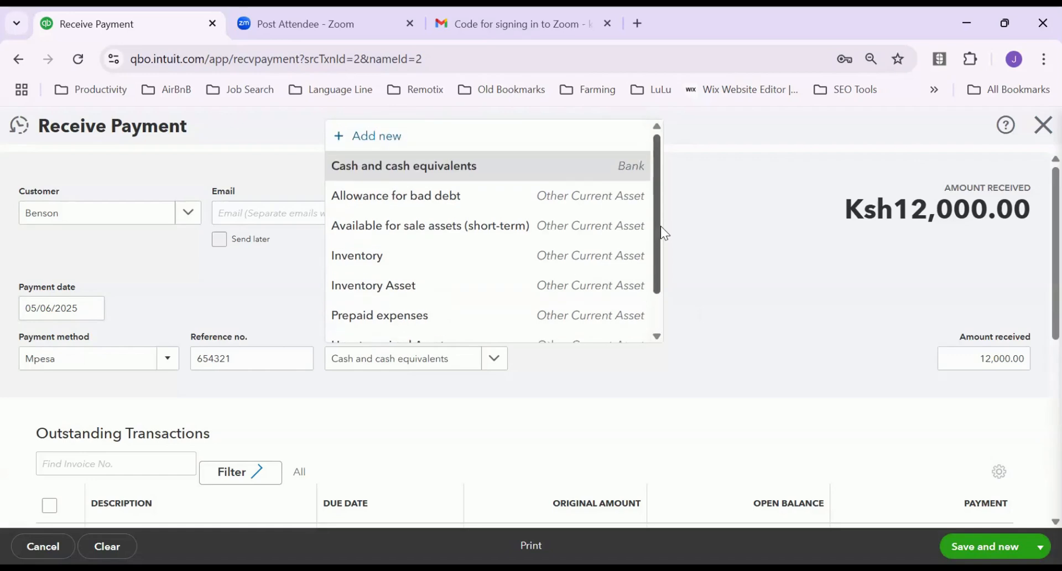
{"action": "left_click", "coordinate": [392, 136]}
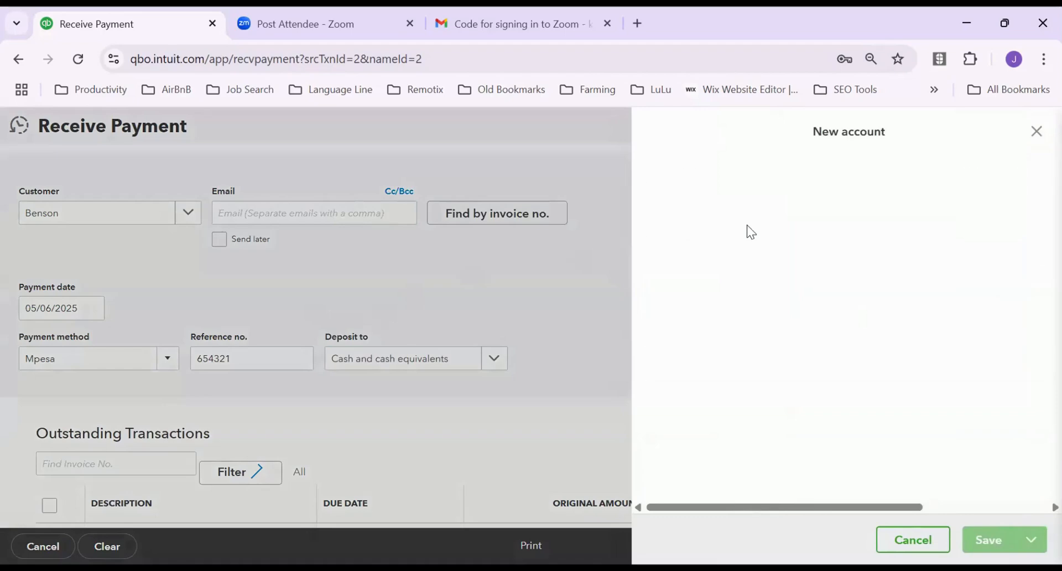
Name the account ABC Bank Ltd, type Cash and cash equivalents, detail type Bank
{"action": "left_click", "coordinate": [692, 193]}
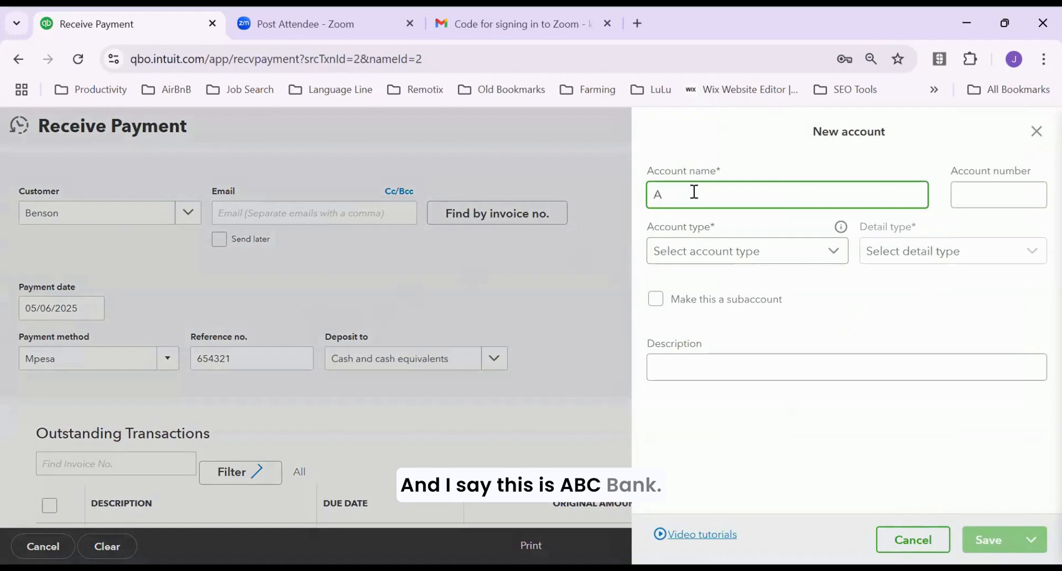
{"action": "type", "text": "ABC "}
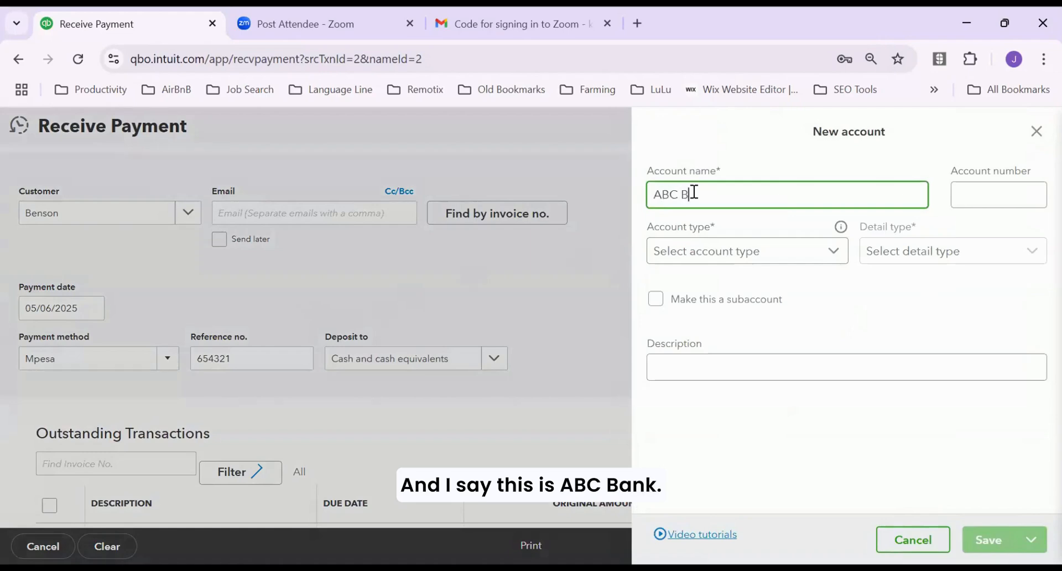
{"action": "type", "text": "Bank Ltd"}
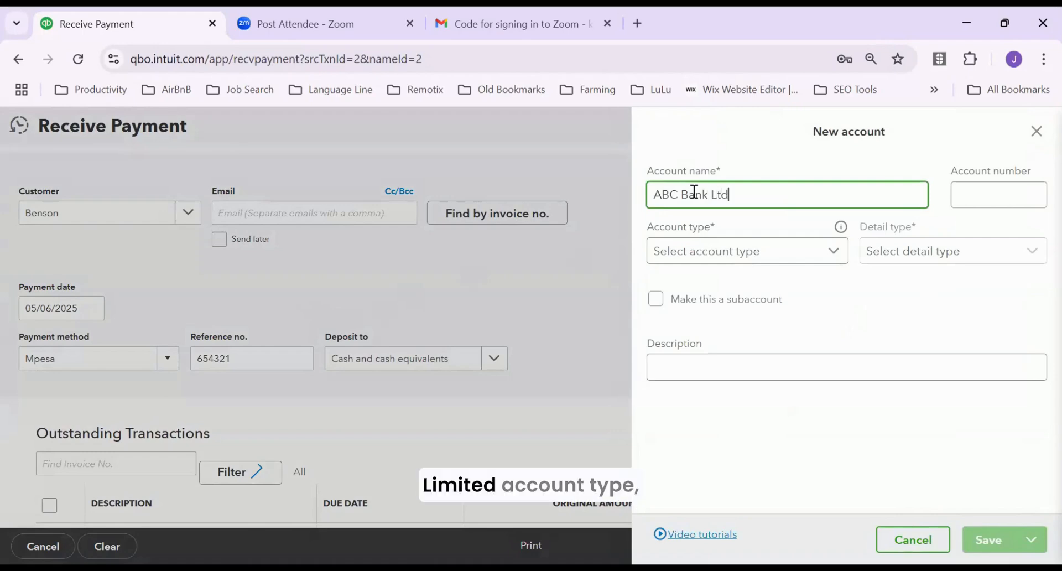
{"action": "left_click", "coordinate": [835, 253]}
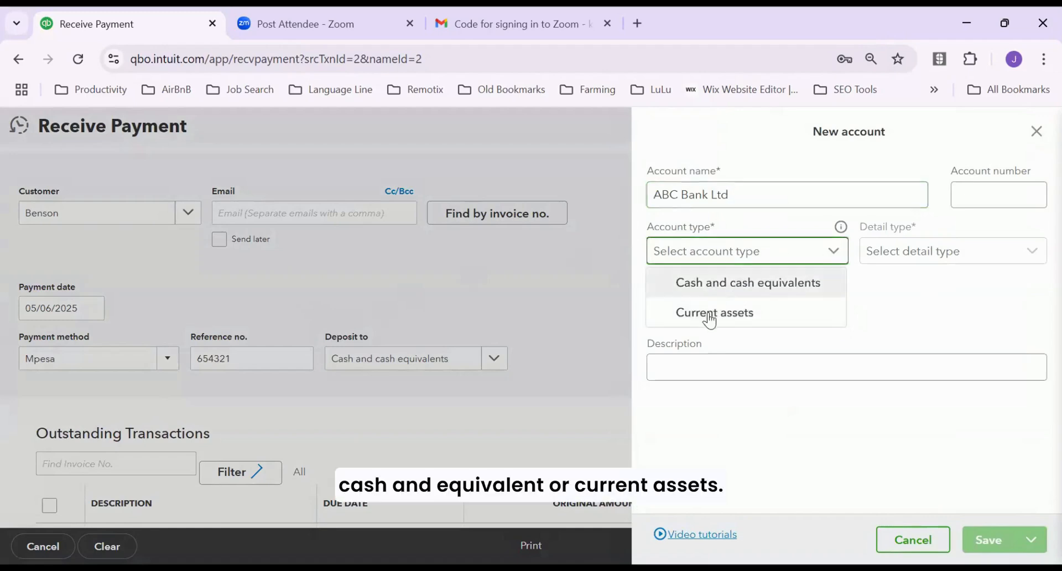
{"action": "left_click", "coordinate": [734, 282]}
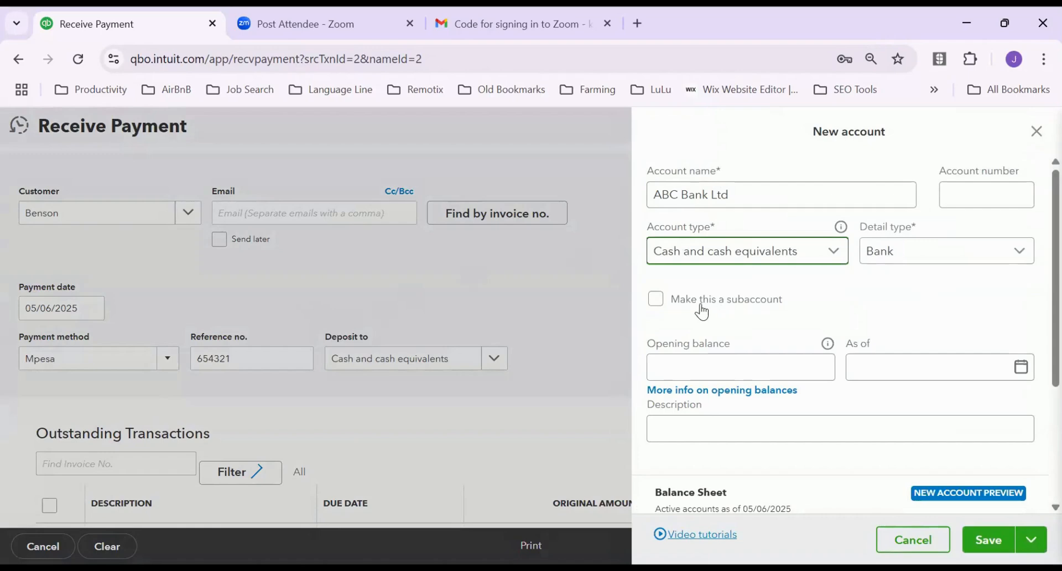
{"action": "left_click", "coordinate": [1019, 255]}
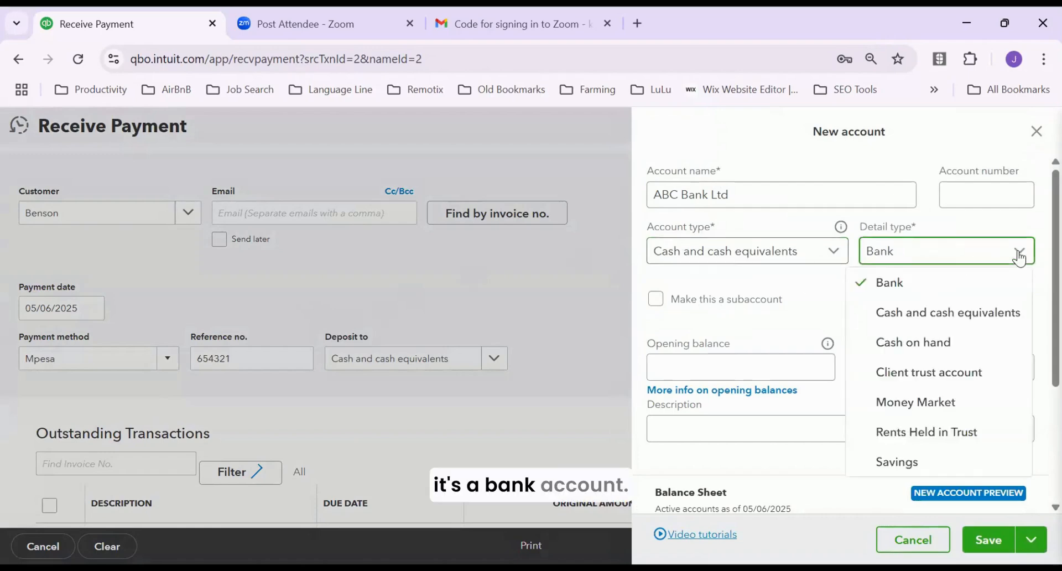
{"action": "left_click", "coordinate": [924, 282]}
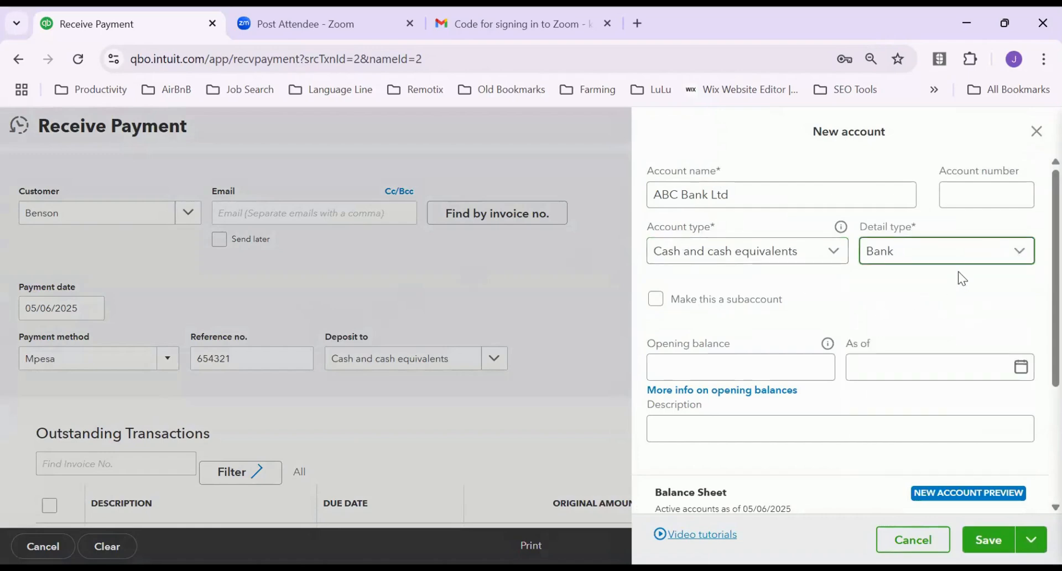
{"action": "left_click", "coordinate": [1017, 251]}
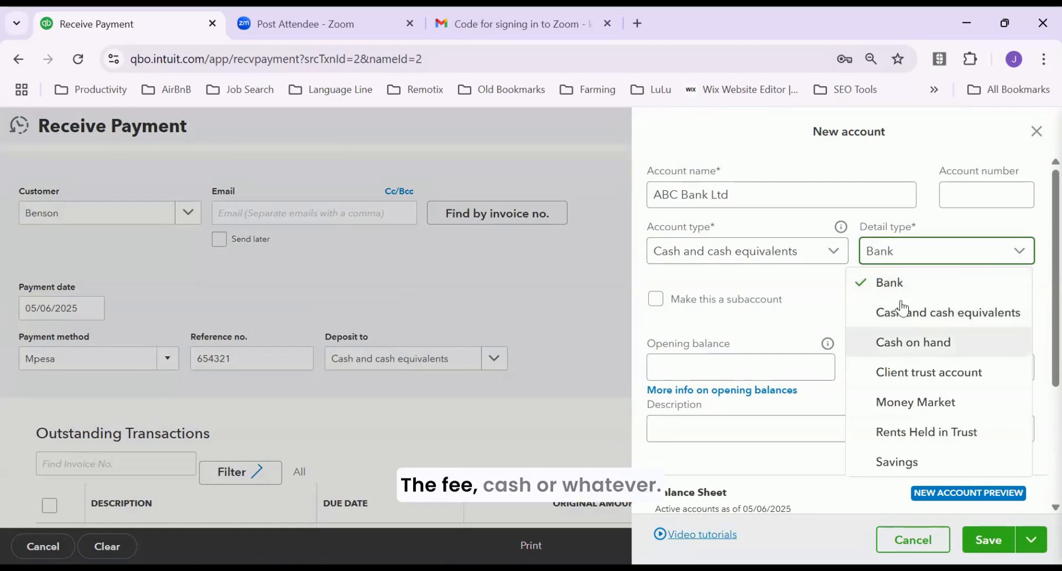
{"action": "left_click", "coordinate": [898, 281]}
Enter an opening balance of 105,000.00 as of 31 May 2025
{"action": "left_click", "coordinate": [664, 365]}
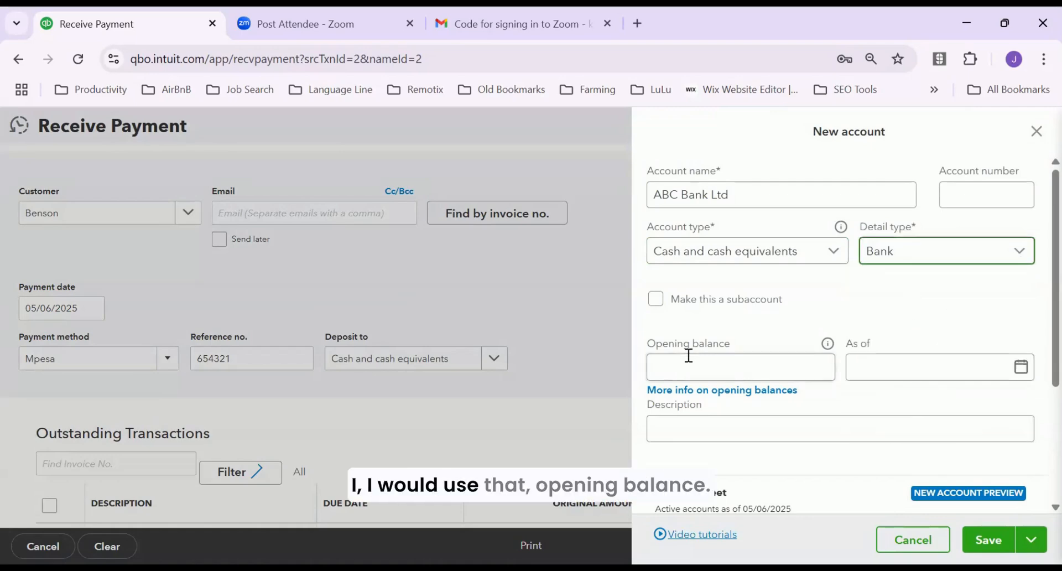
{"action": "left_click", "coordinate": [686, 373]}
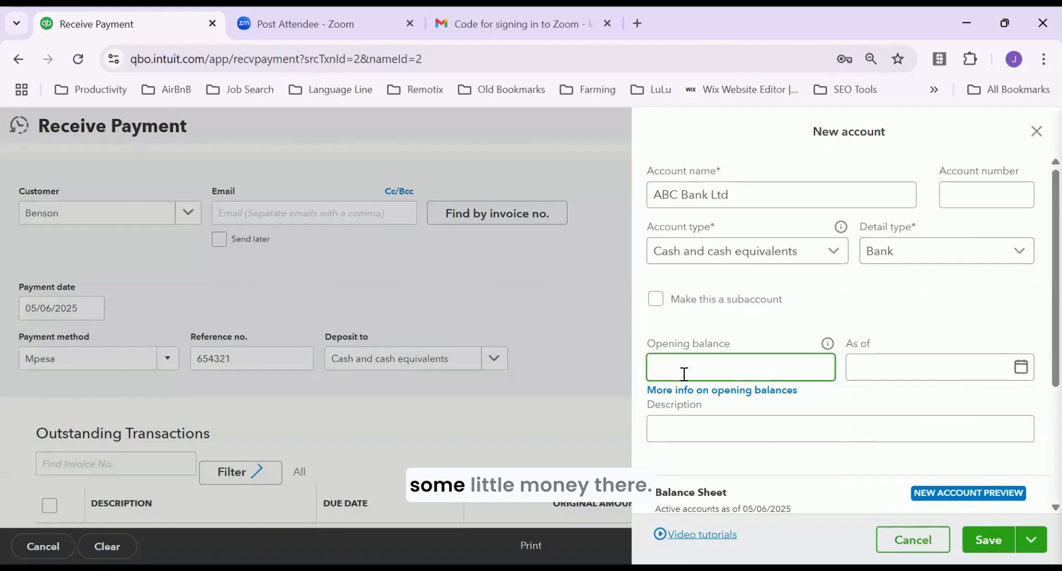
{"action": "type", "text": "105"}
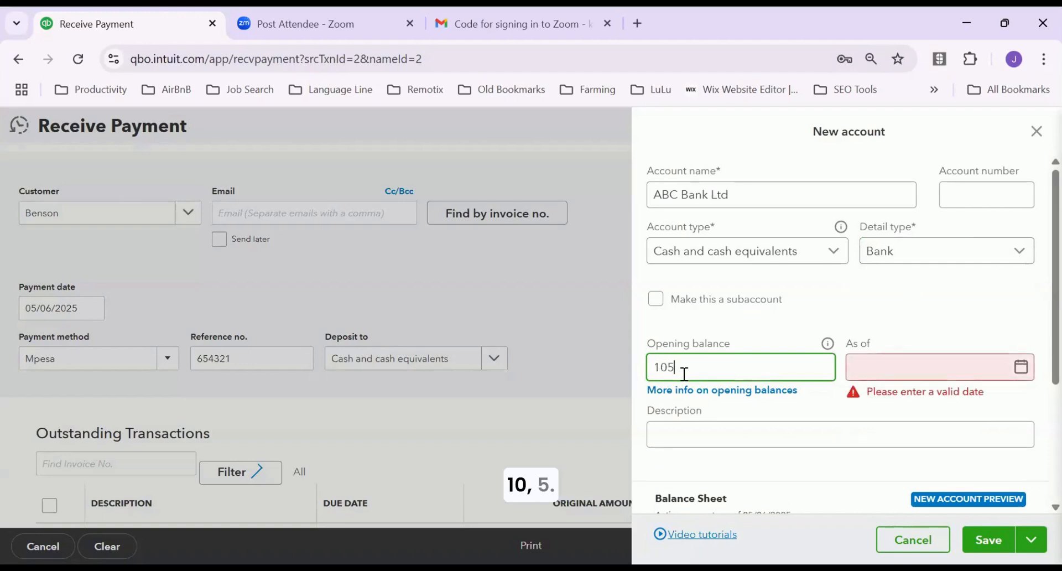
{"action": "type", "text": "000"}
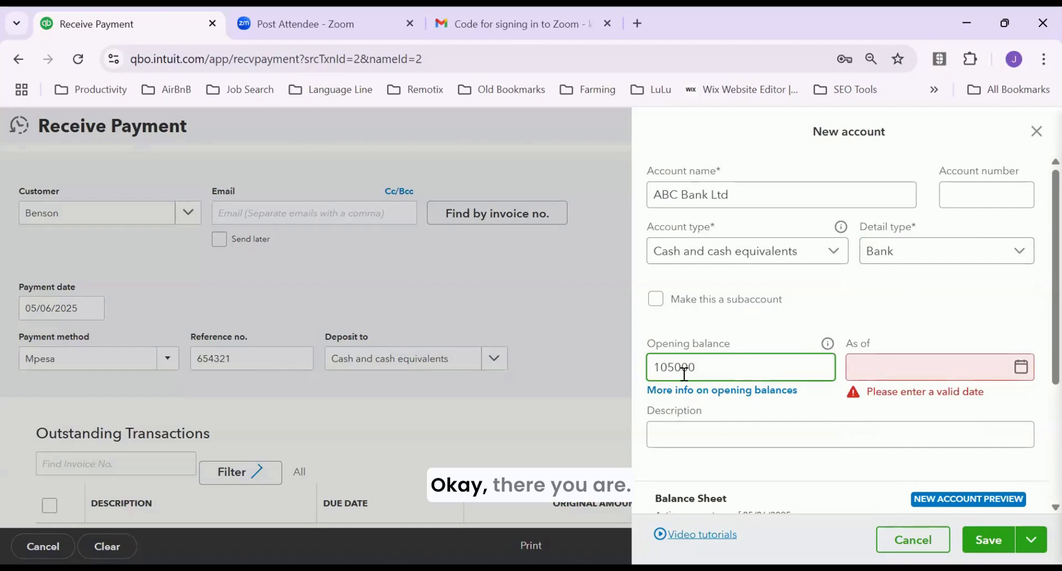
{"action": "key", "text": "Tab"}
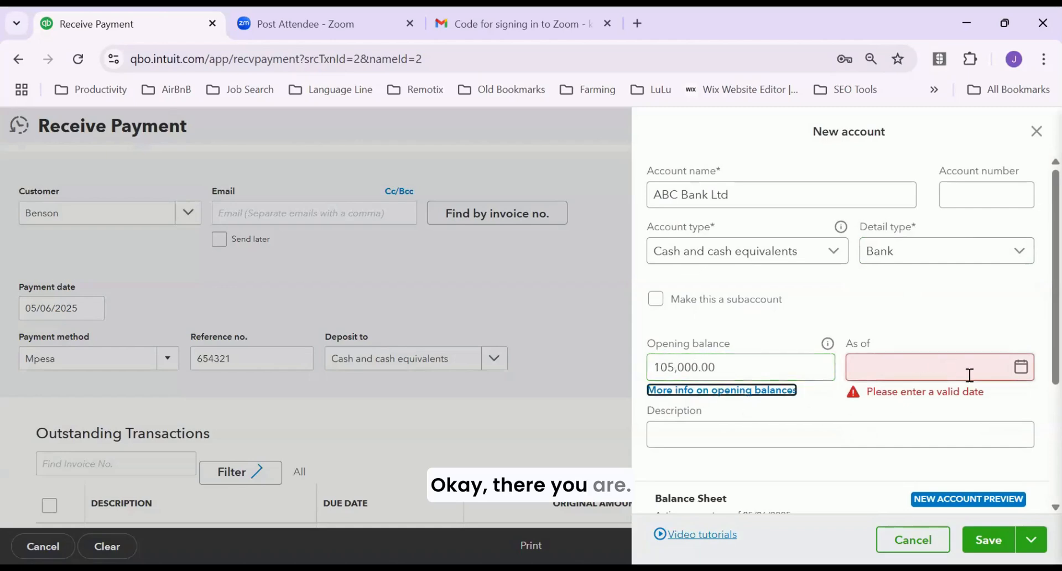
{"action": "left_click", "coordinate": [1020, 367]}
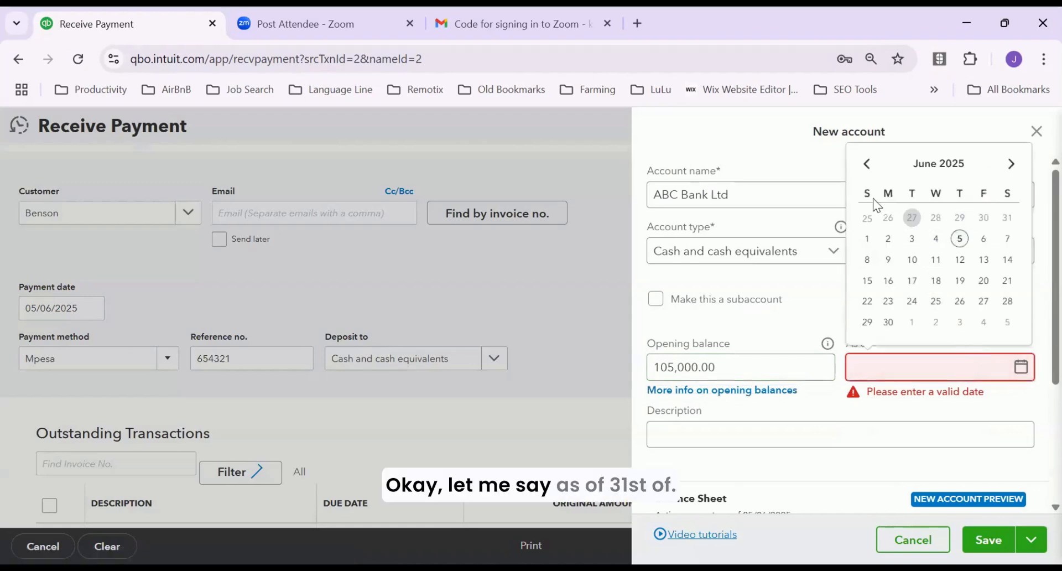
{"action": "left_click", "coordinate": [866, 164]}
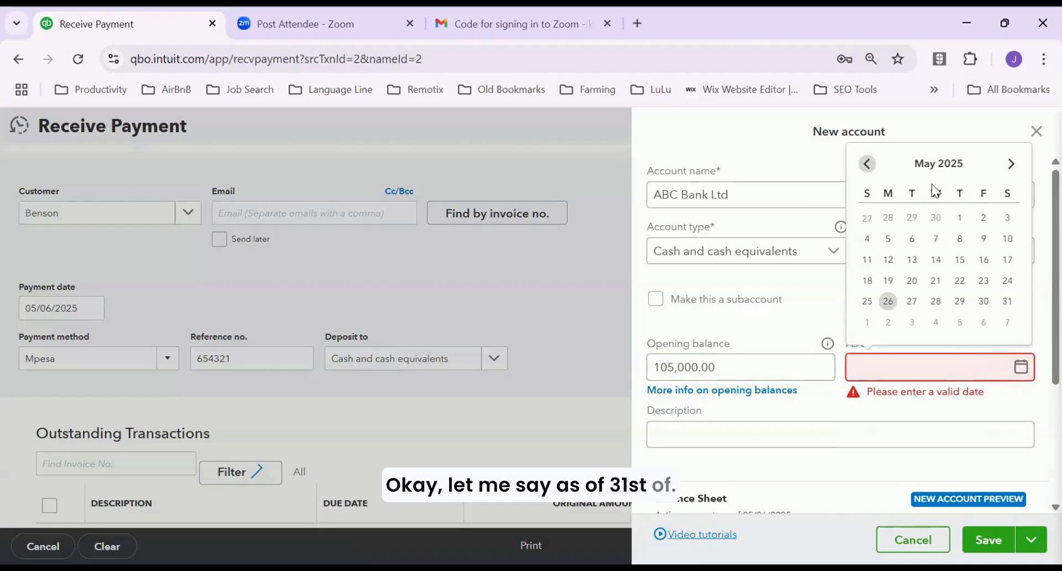
{"action": "left_click", "coordinate": [1007, 302]}
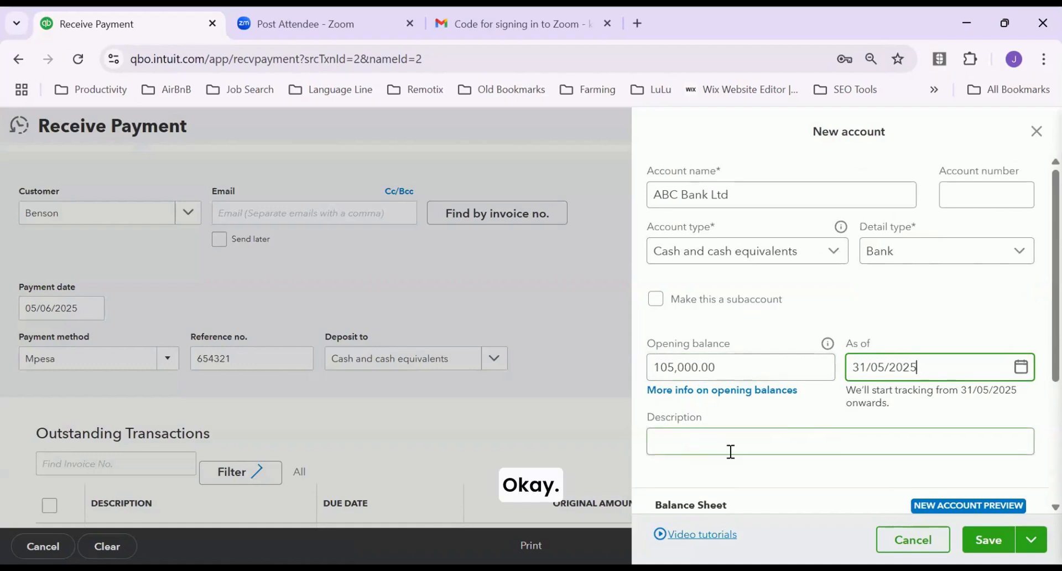
Copy the account name ABC Bank Ltd into the Description field
{"action": "triple_click", "coordinate": [657, 195]}
{"action": "key", "text": "ctrl+c"}
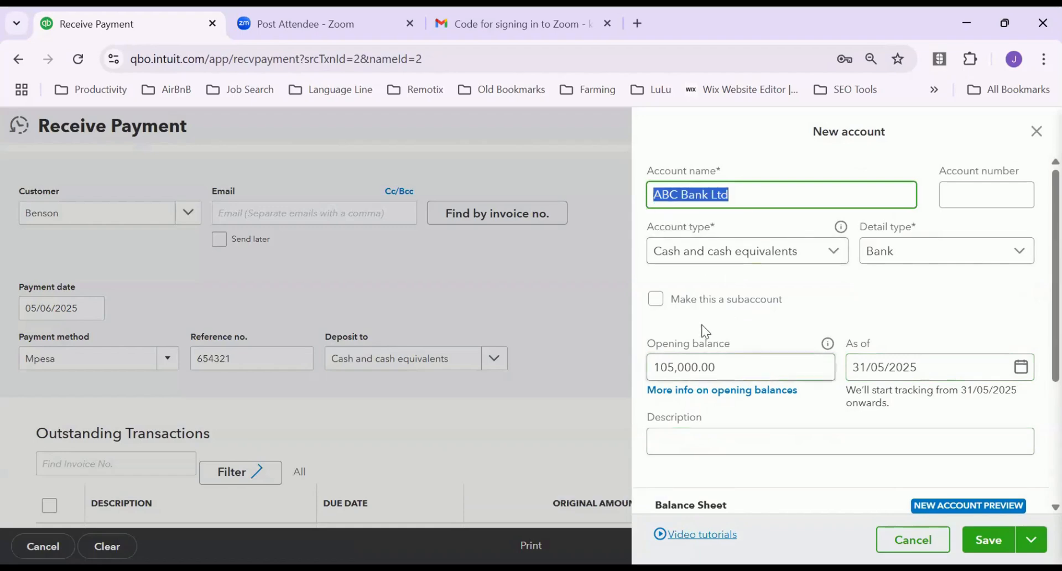
{"action": "left_click", "coordinate": [679, 436]}
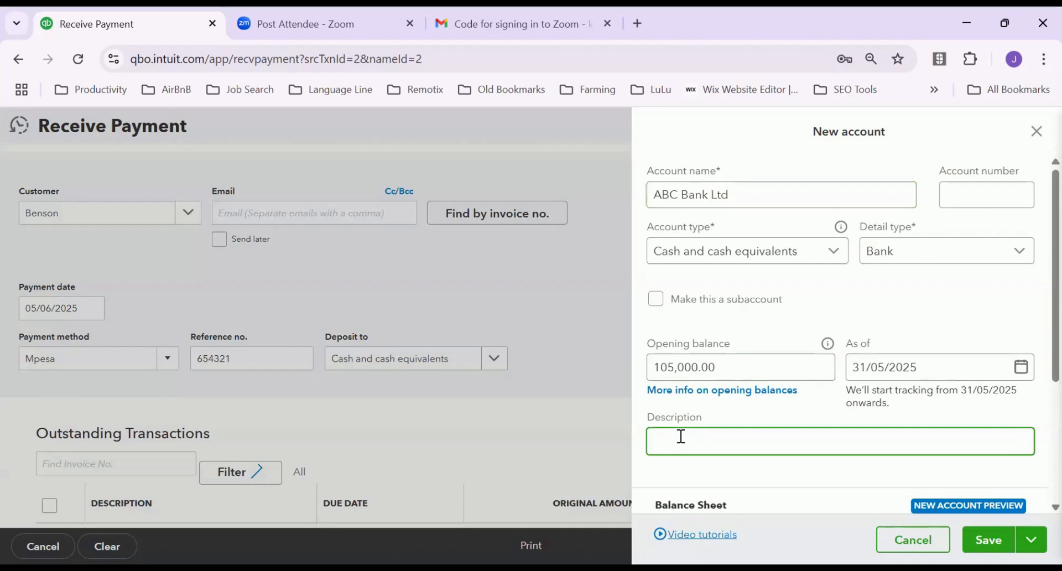
{"action": "key", "text": "ctrl+v"}
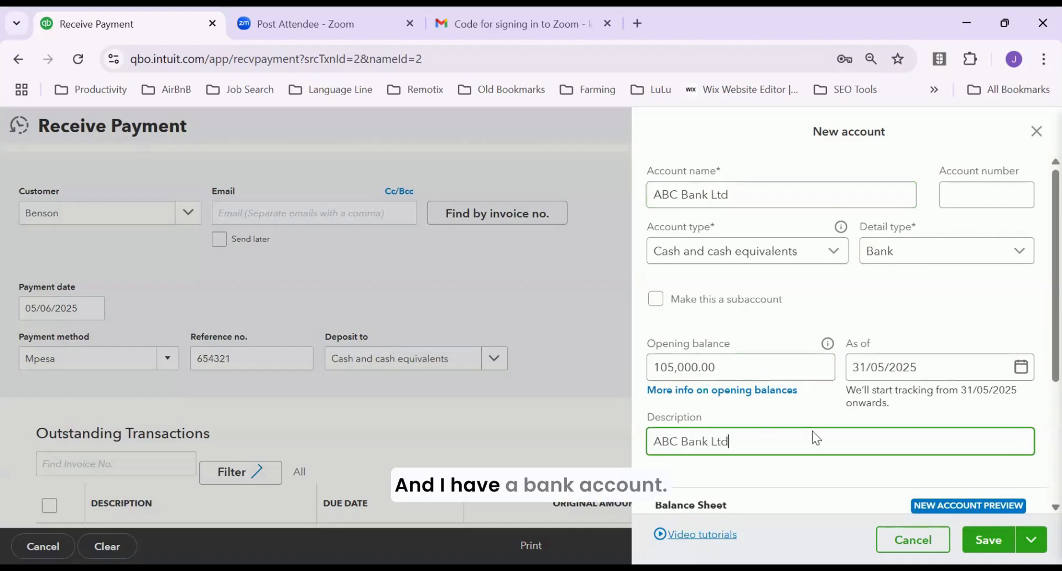
{"action": "scroll", "coordinate": [812, 436], "scroll_direction": "down", "scroll_amount": 3}
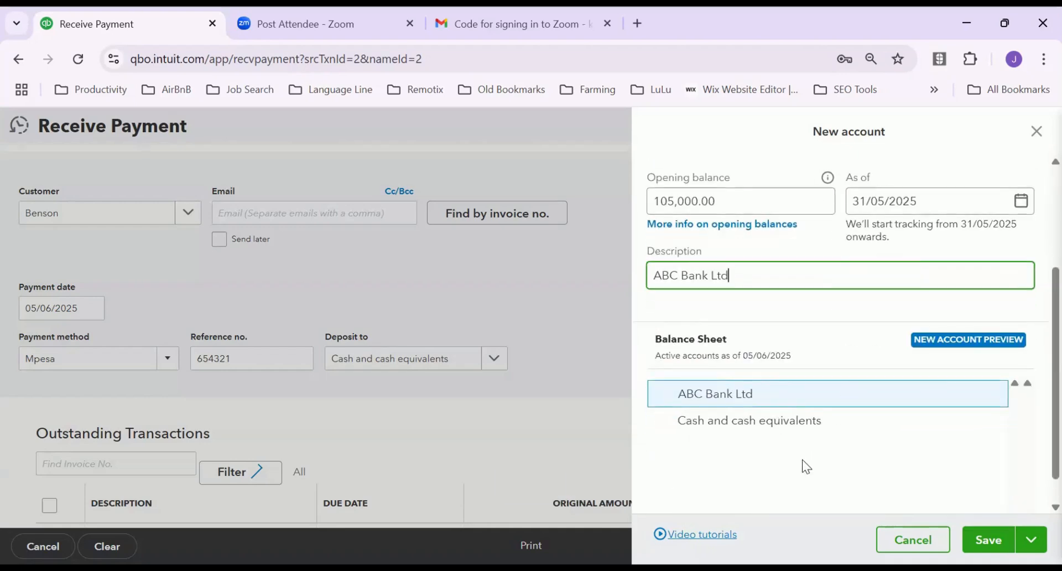
Save the new ABC Bank Ltd account and review the Receive Payment form
{"action": "left_click", "coordinate": [988, 532]}
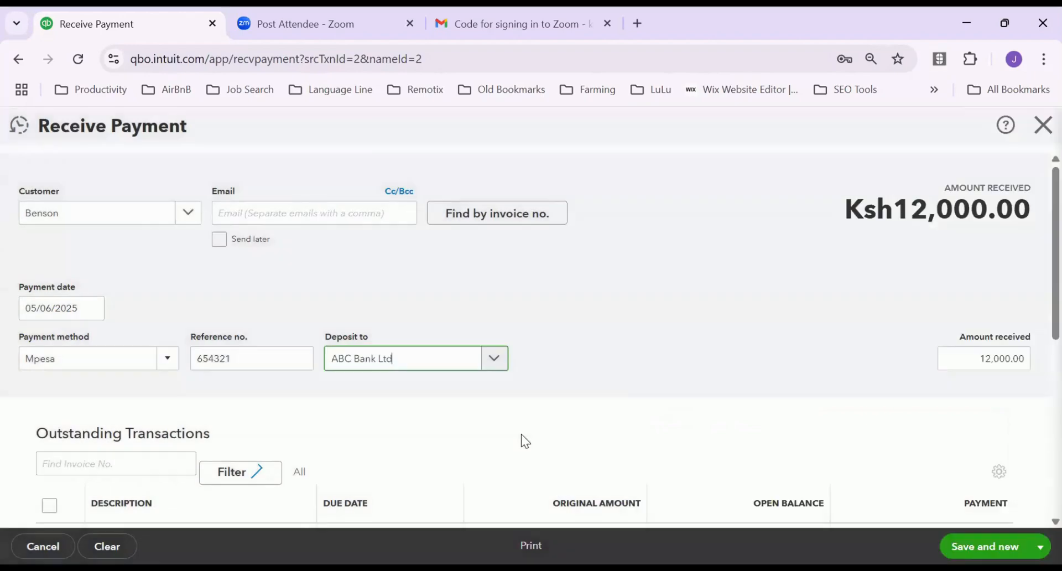
{"action": "scroll", "coordinate": [364, 350], "scroll_direction": "down", "scroll_amount": 5}
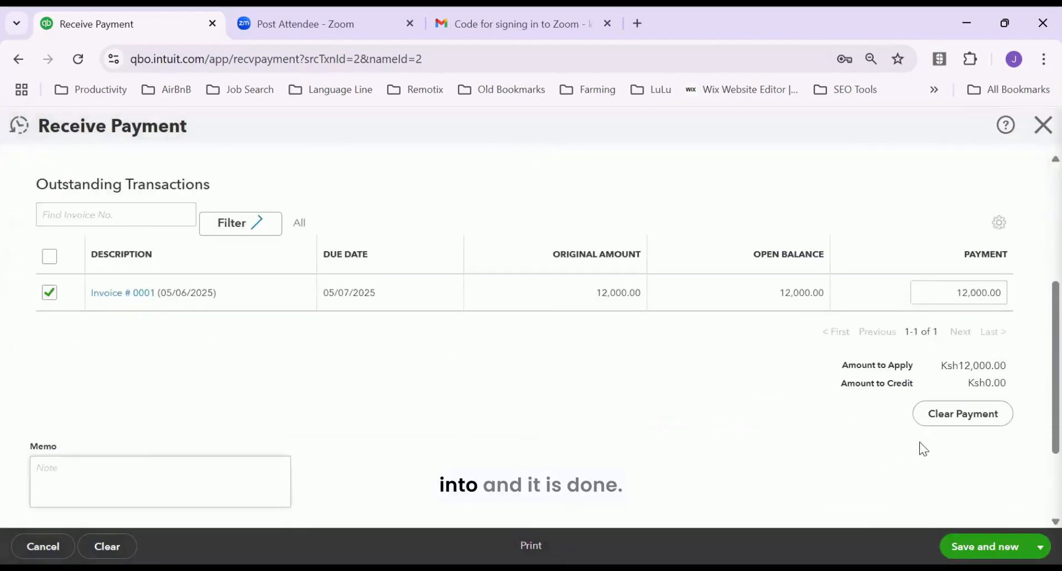
{"action": "scroll", "coordinate": [905, 412], "scroll_direction": "down", "scroll_amount": 2}
{"action": "scroll", "coordinate": [907, 418], "scroll_direction": "up", "scroll_amount": 6}
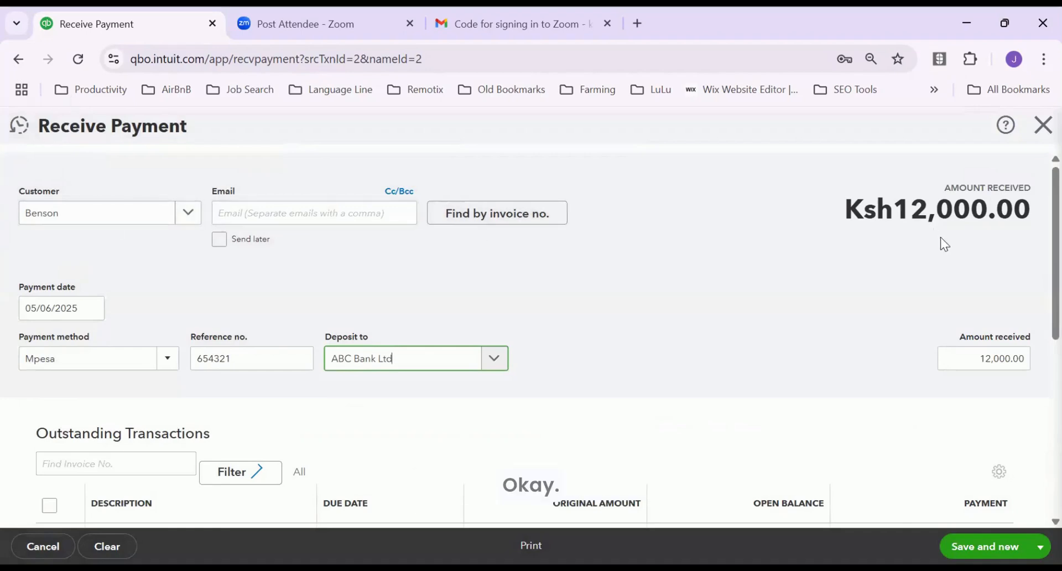
{"action": "scroll", "coordinate": [944, 243], "scroll_direction": "down", "scroll_amount": 6}
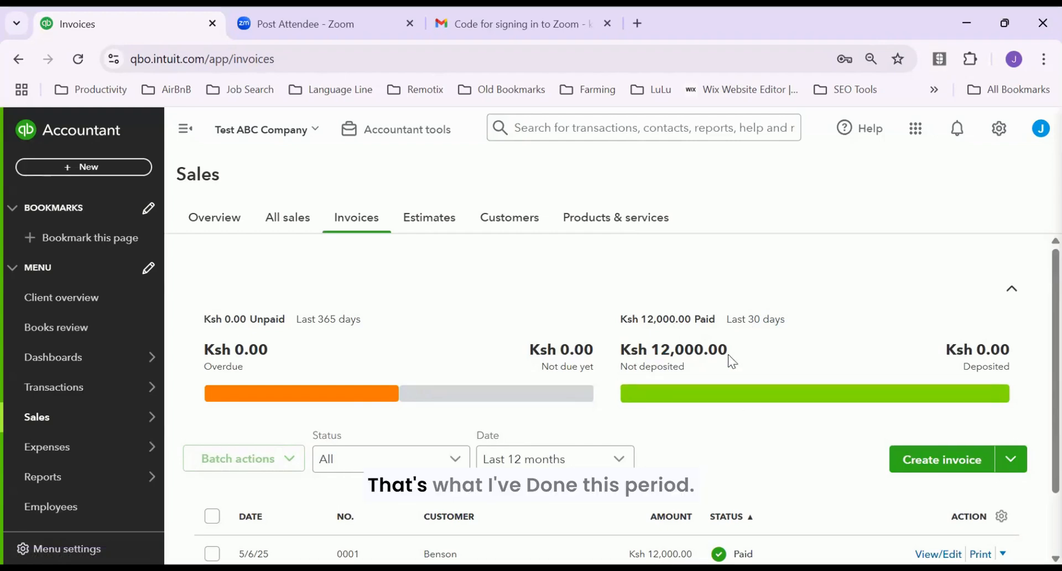
Show the All sales list and dismiss the transaction details tour tip
{"action": "left_click", "coordinate": [285, 222]}
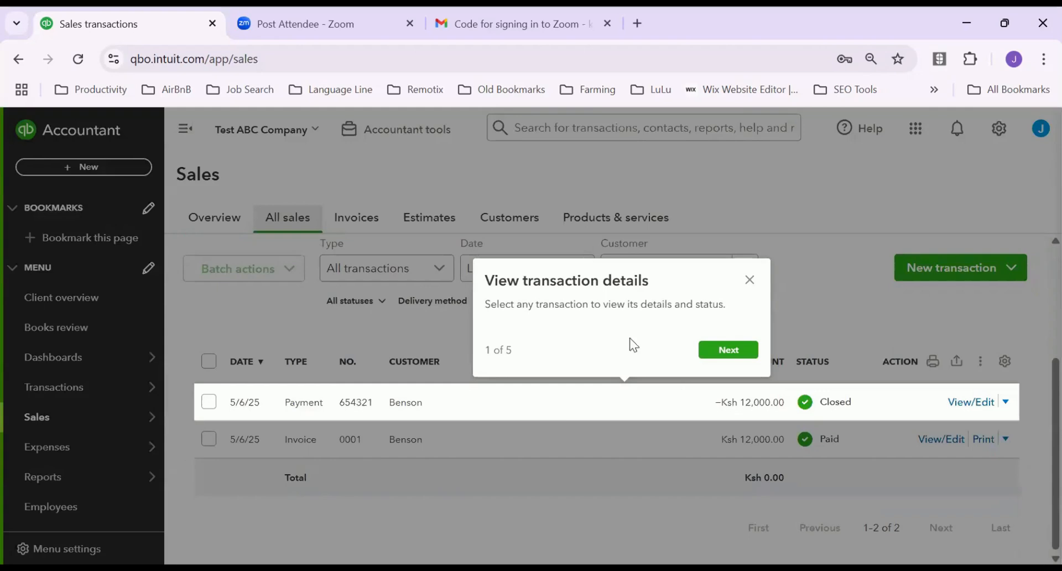
{"action": "left_click", "coordinate": [749, 281]}
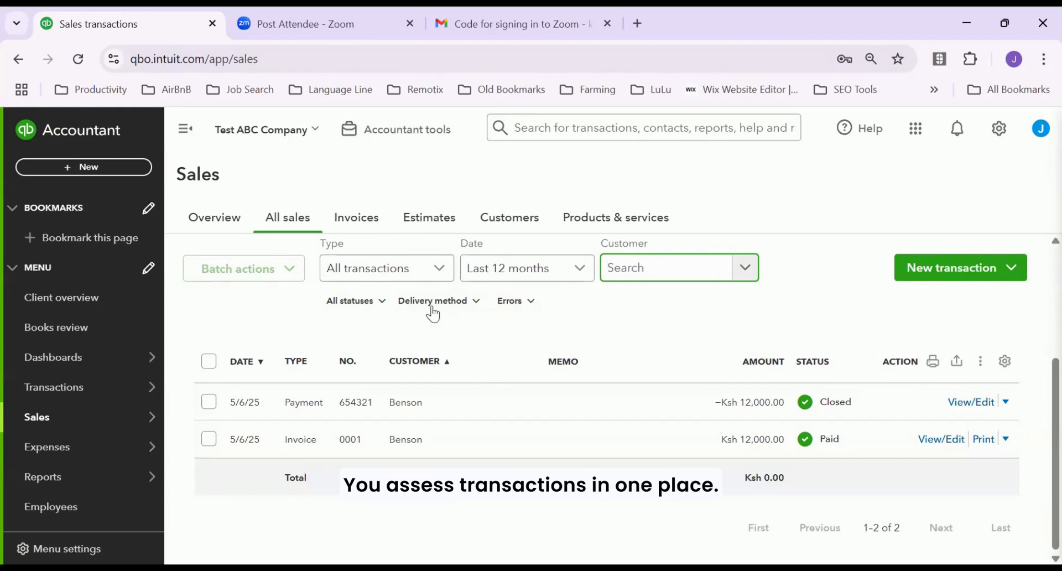
{"action": "left_click", "coordinate": [440, 273]}
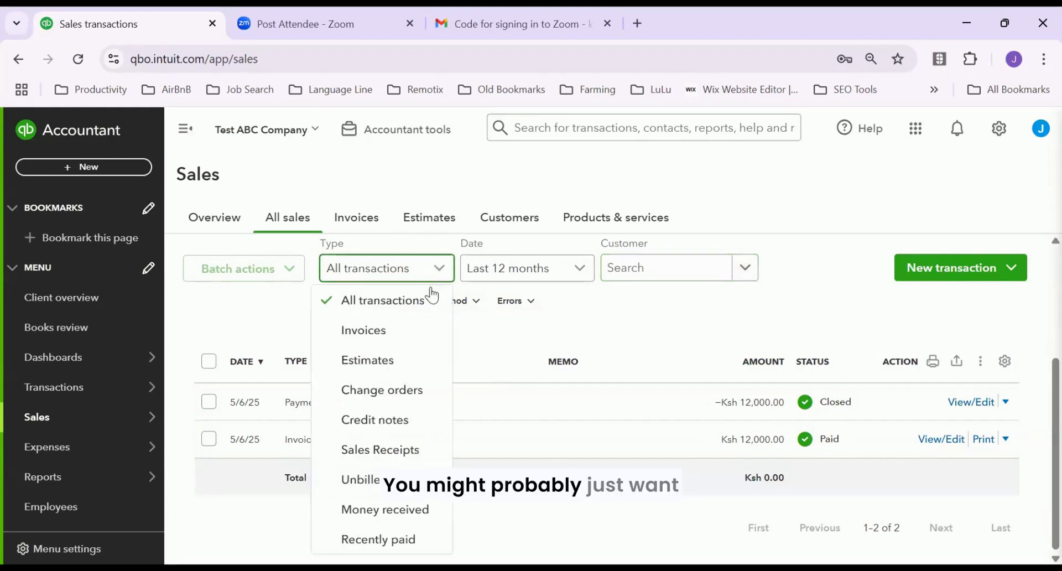
{"action": "left_click", "coordinate": [379, 331]}
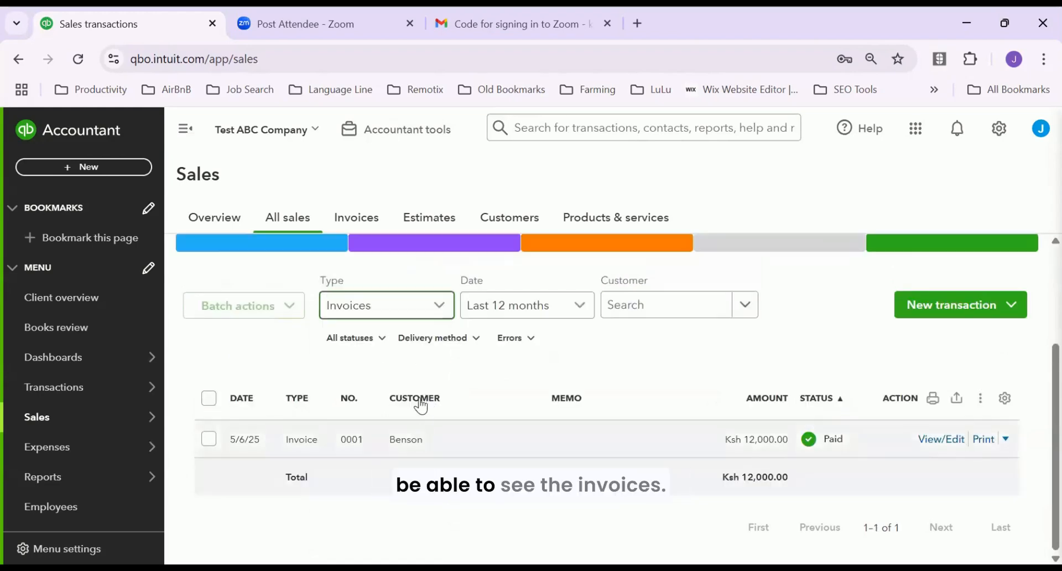
{"action": "left_click", "coordinate": [438, 311]}
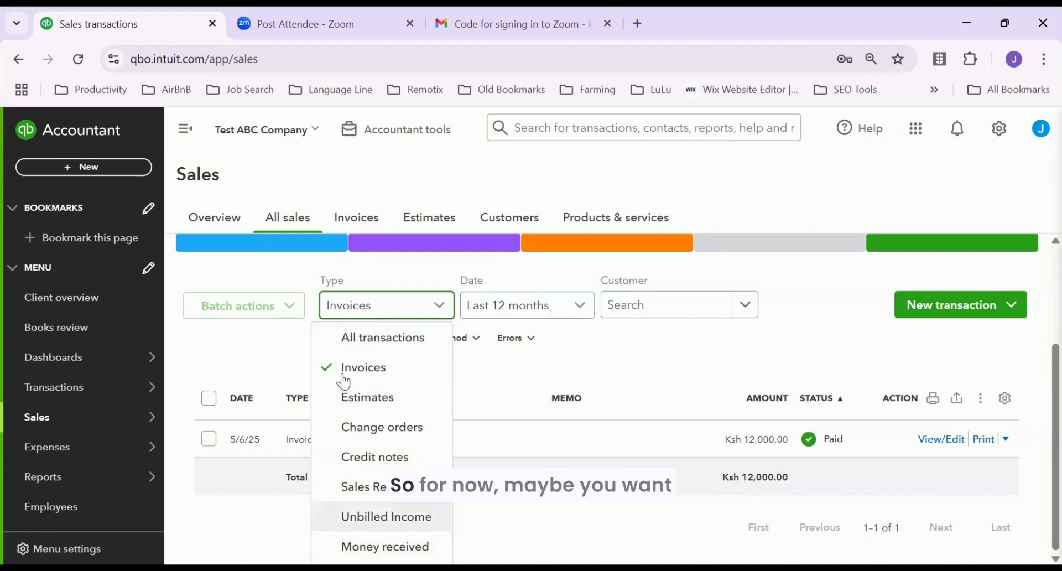
{"action": "left_click", "coordinate": [365, 338]}
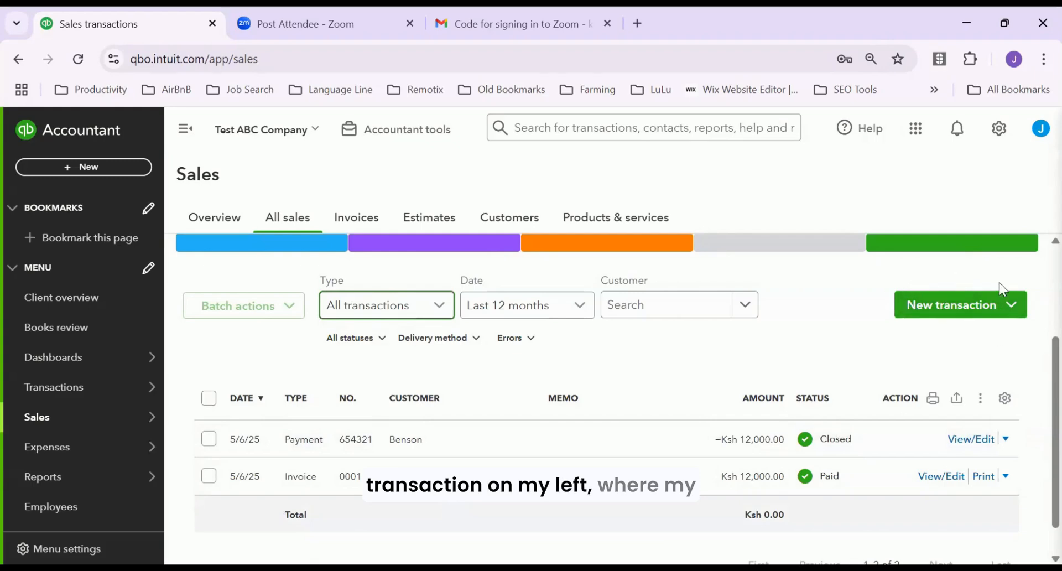
{"action": "left_click", "coordinate": [1016, 309]}
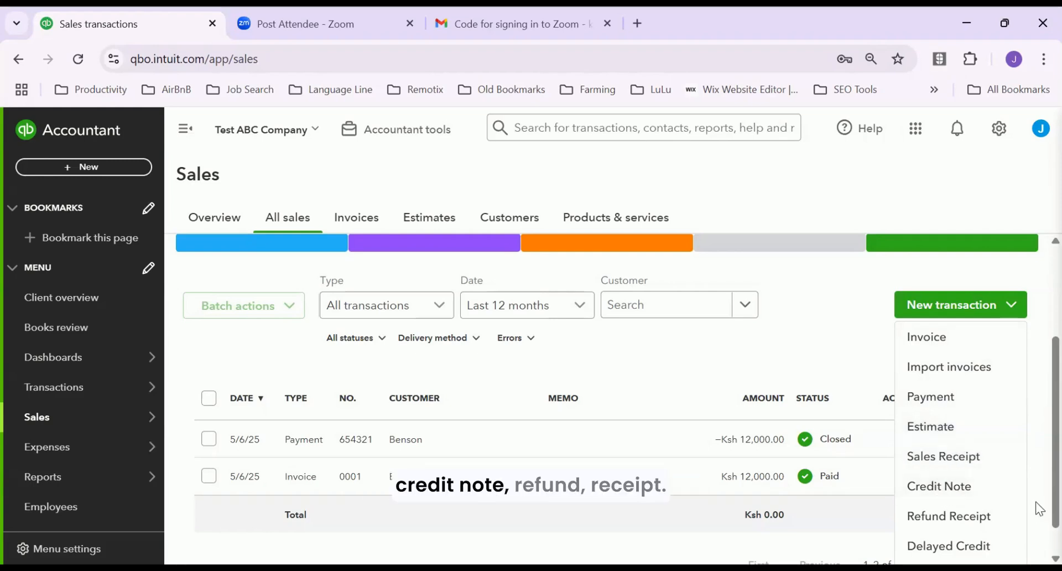
Close and reshow the New transaction menu of sales transaction types
{"action": "scroll", "coordinate": [1035, 523], "scroll_direction": "down", "scroll_amount": 1}
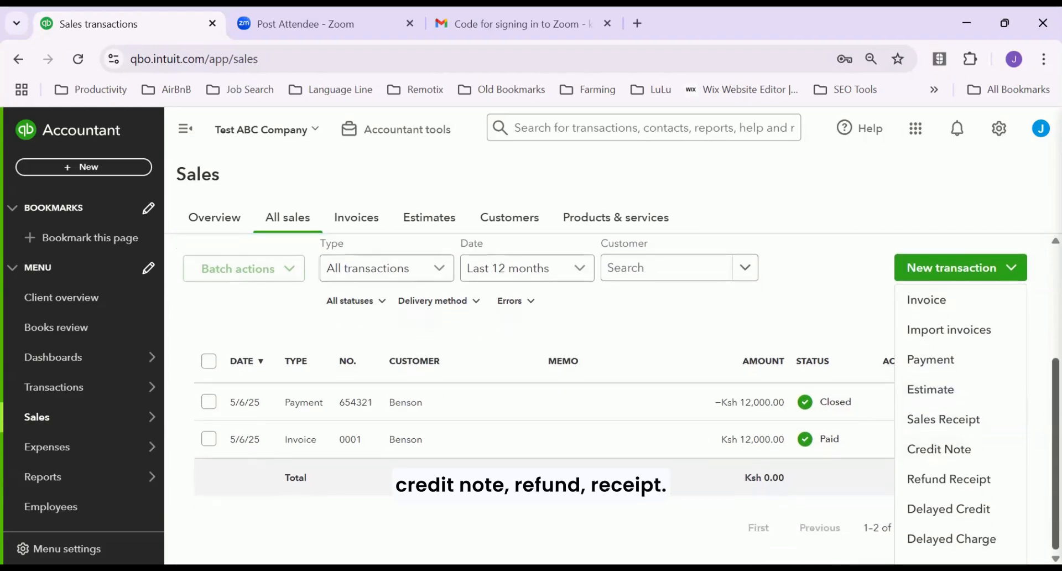
{"action": "left_click", "coordinate": [1036, 535]}
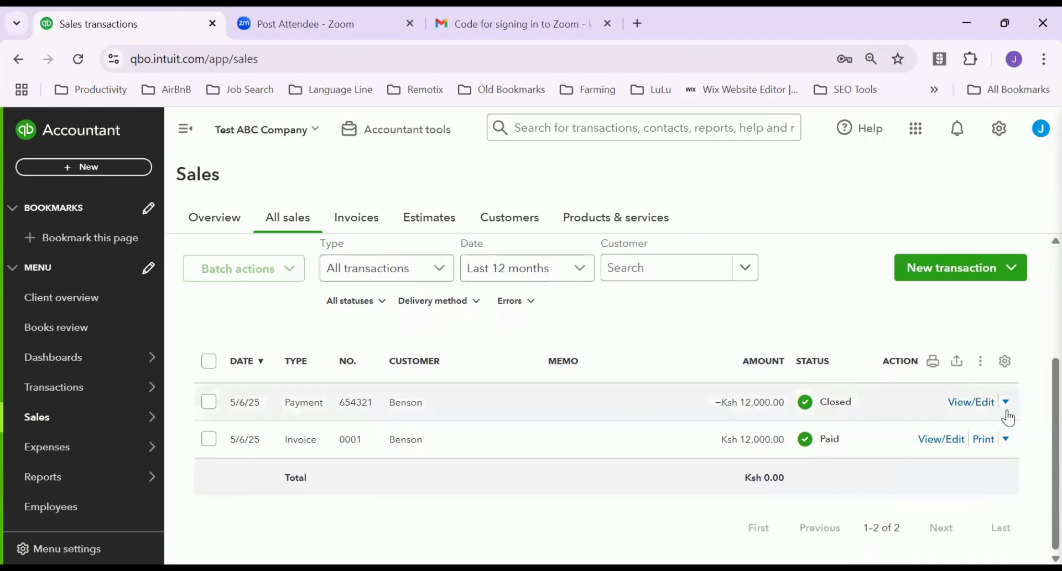
{"action": "scroll", "coordinate": [1037, 420], "scroll_direction": "up", "scroll_amount": 3}
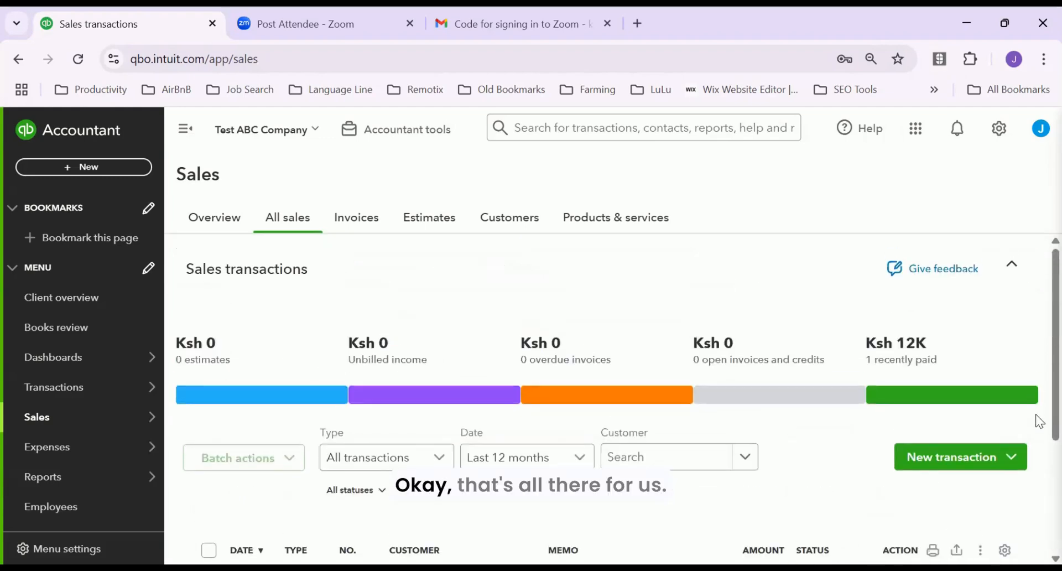
{"action": "left_click", "coordinate": [1009, 456]}
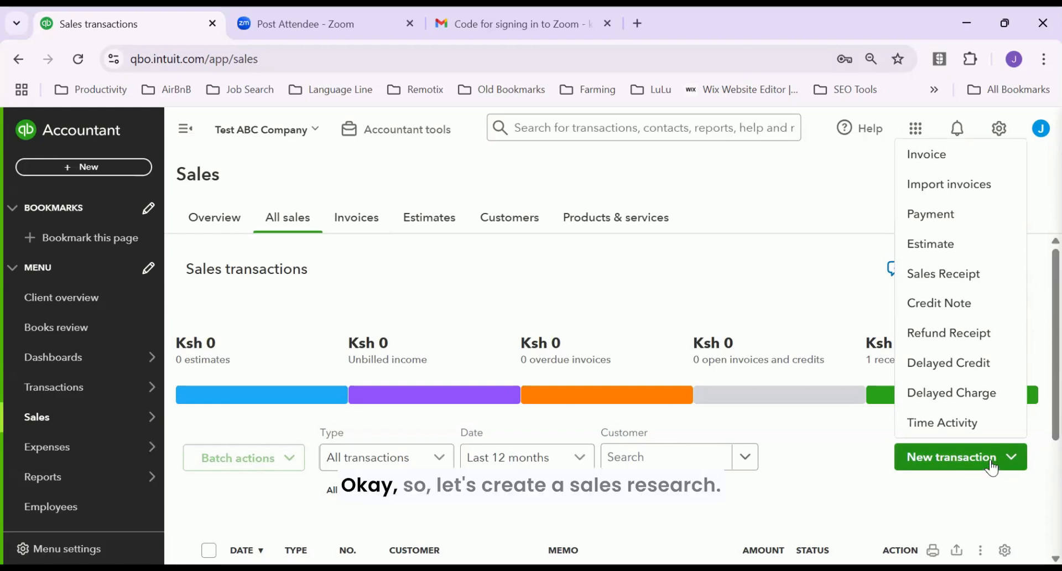
Create a Sales Receipt for customer Benson with Cash as the payment method
{"action": "left_click", "coordinate": [950, 281]}
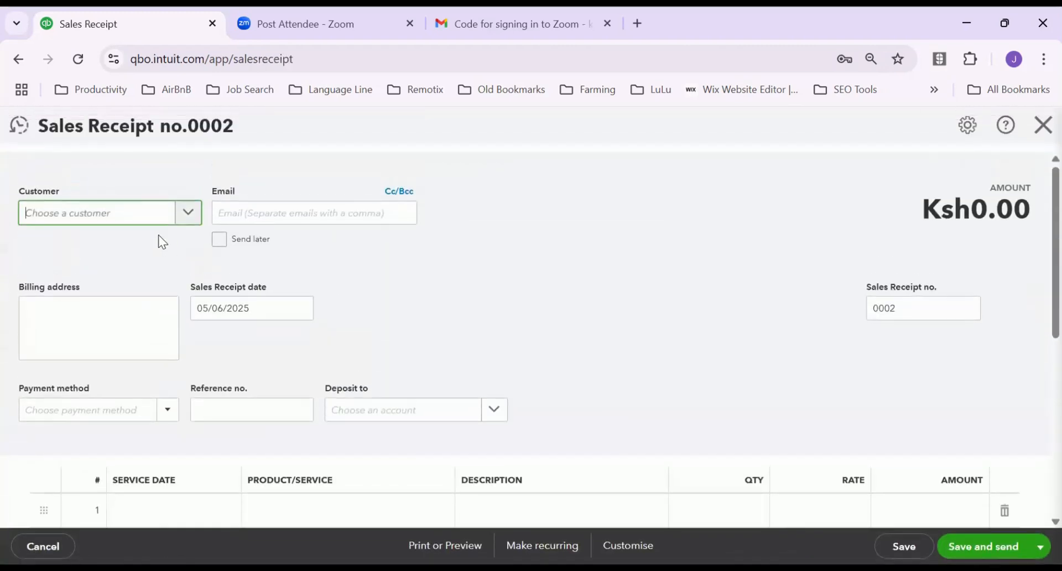
{"action": "left_click", "coordinate": [187, 212]}
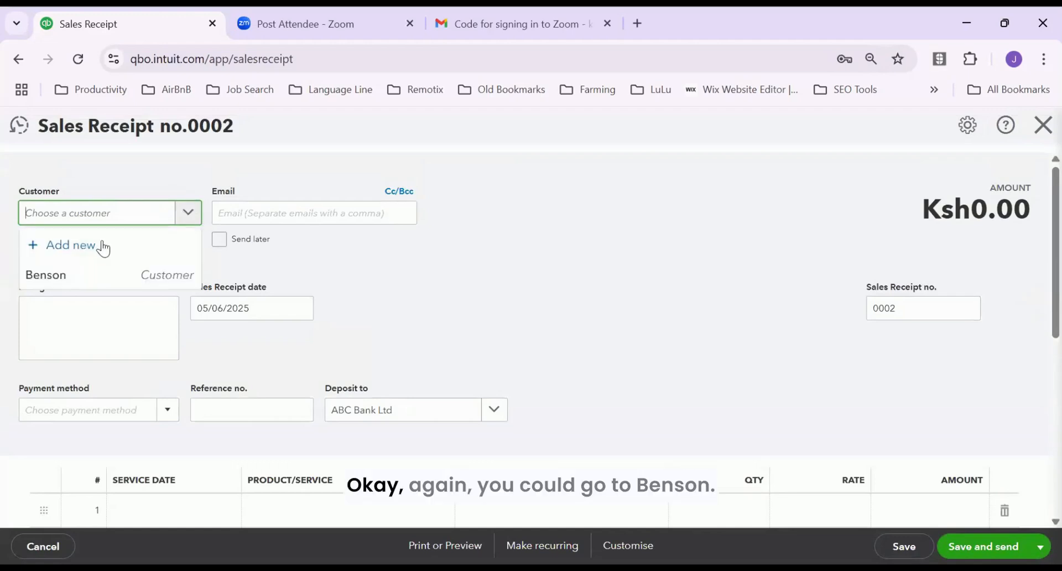
{"action": "left_click", "coordinate": [52, 272]}
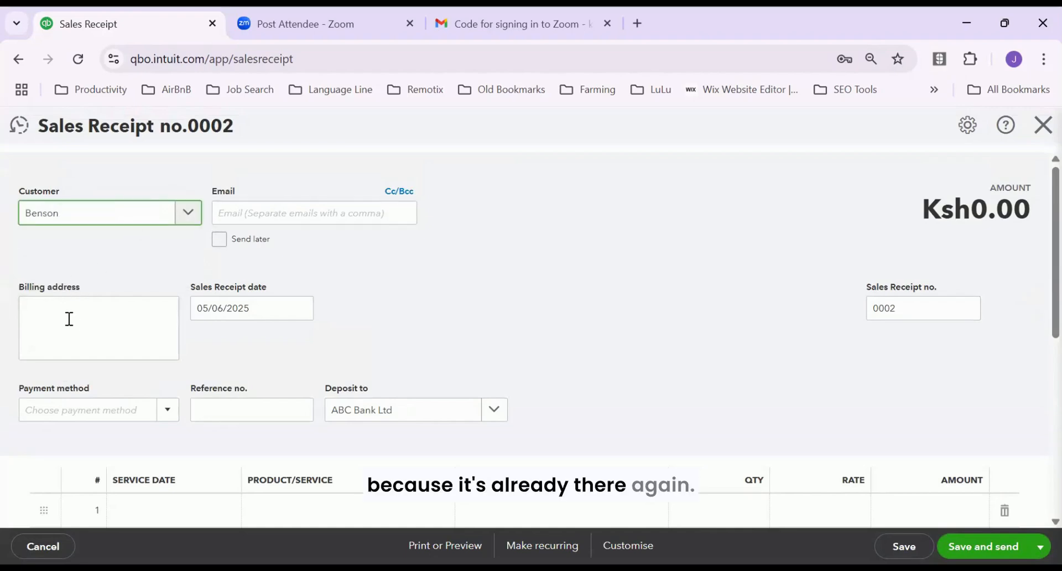
{"action": "scroll", "coordinate": [333, 348], "scroll_direction": "down", "scroll_amount": 2}
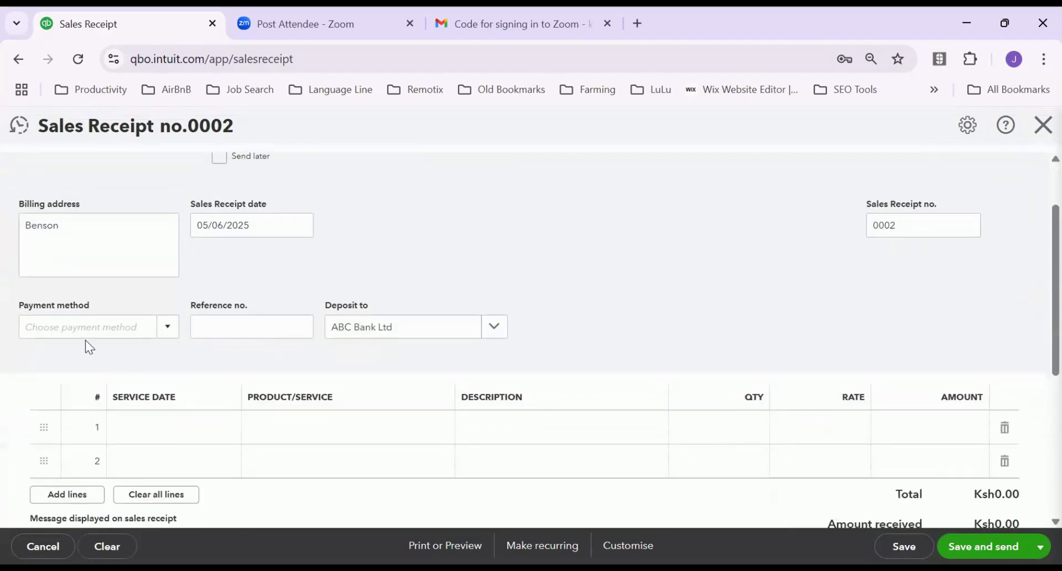
{"action": "scroll", "coordinate": [289, 397], "scroll_direction": "down", "scroll_amount": 2}
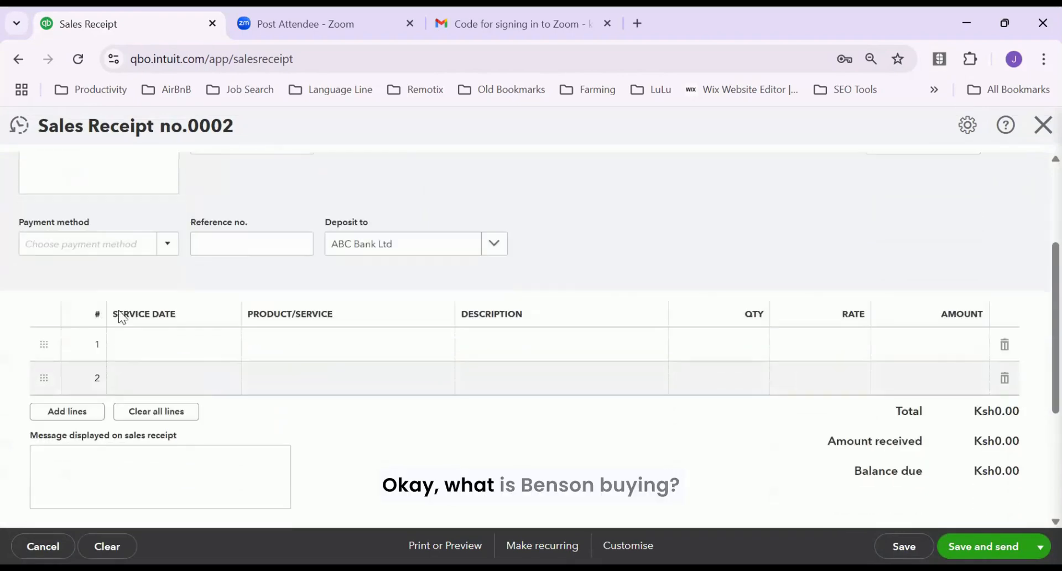
{"action": "left_click", "coordinate": [167, 246]}
{"action": "left_click", "coordinate": [58, 293]}
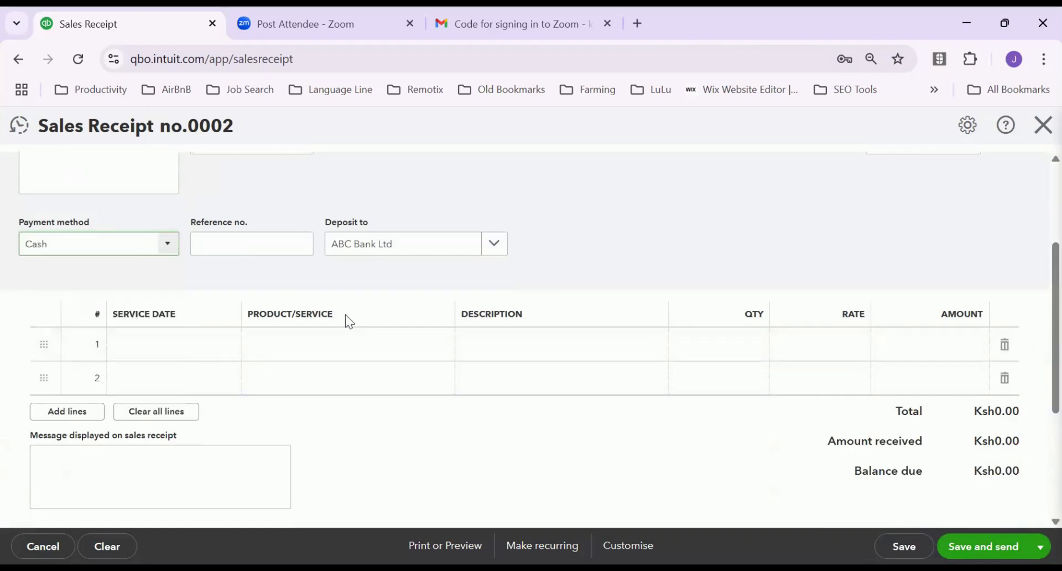
{"action": "left_click", "coordinate": [338, 348]}
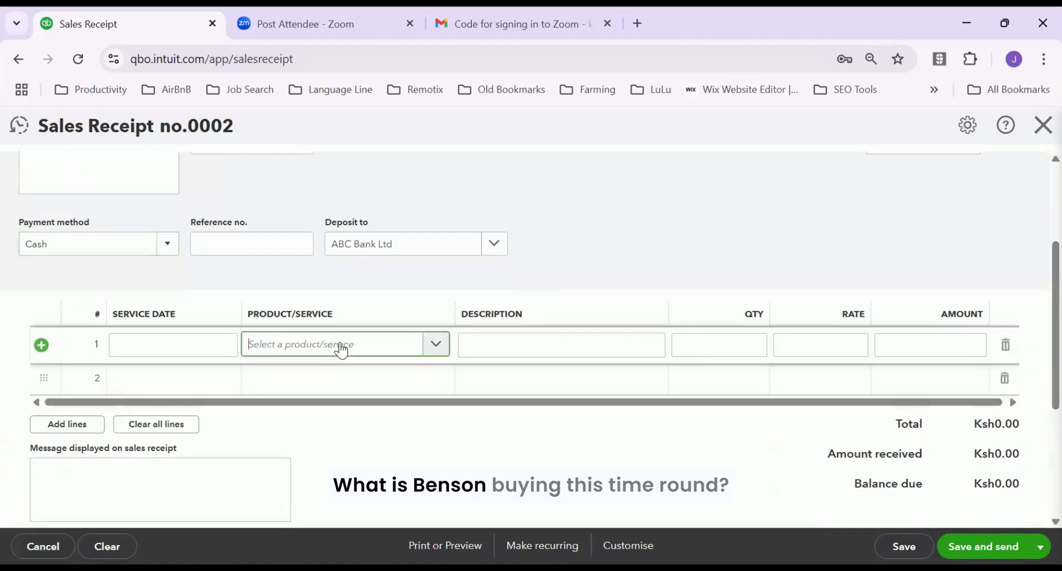
{"action": "left_click", "coordinate": [434, 347]}
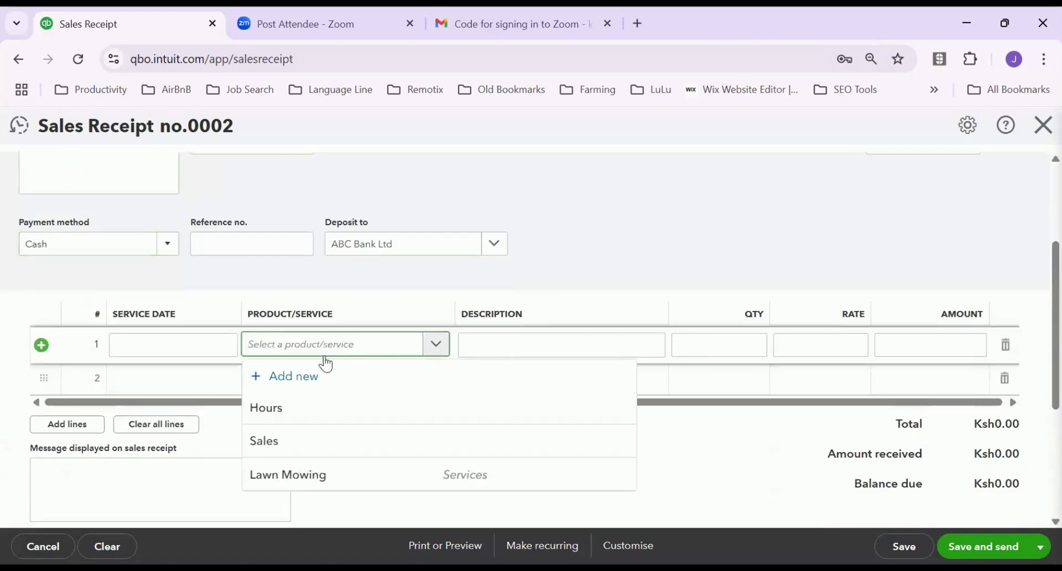
Fill line 1 with product Sales at rate 5,500 and close the receipt
{"action": "left_click", "coordinate": [275, 441]}
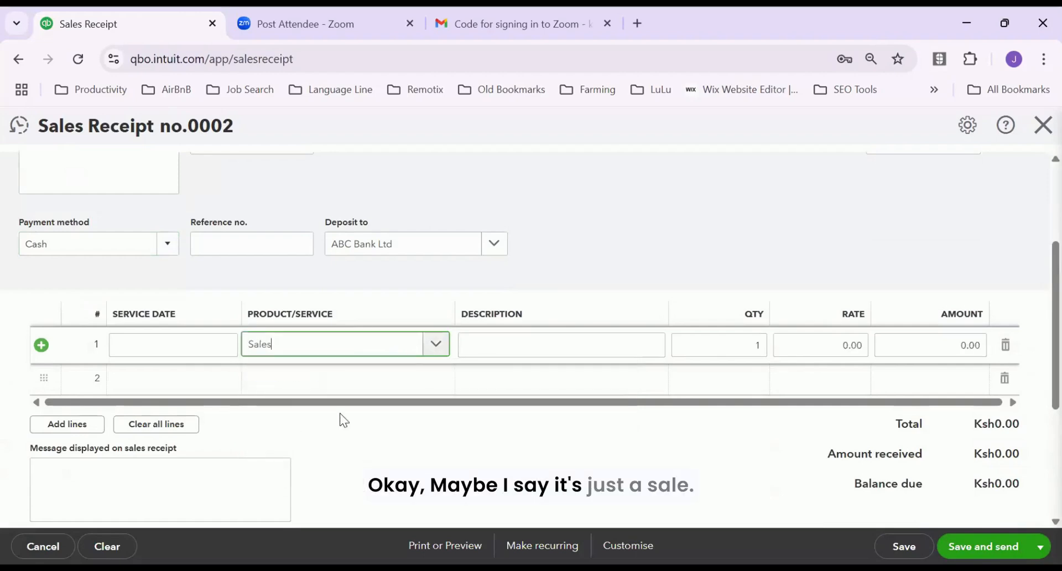
{"action": "left_click", "coordinate": [564, 349]}
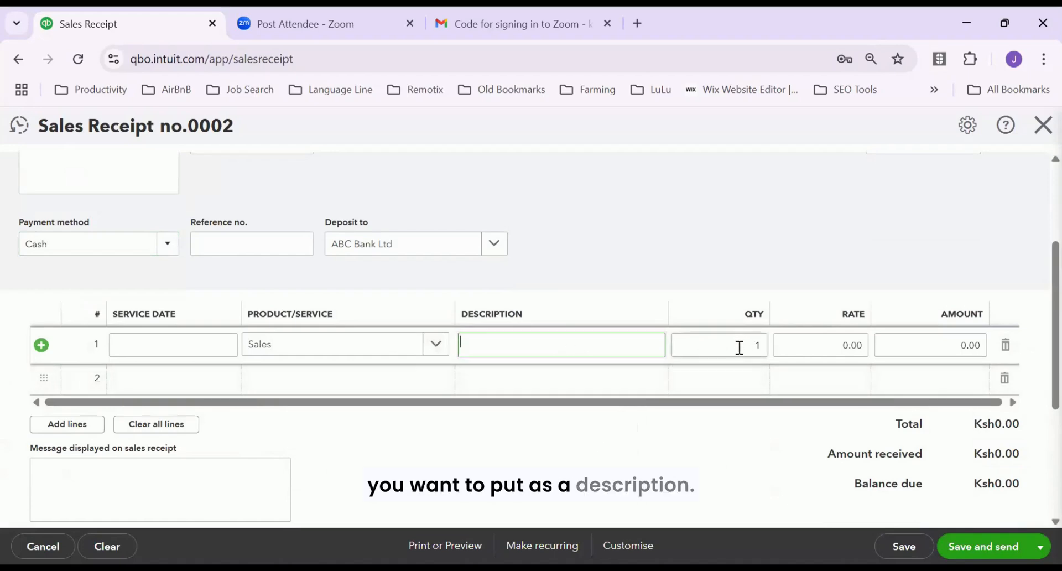
{"action": "left_click", "coordinate": [810, 347]}
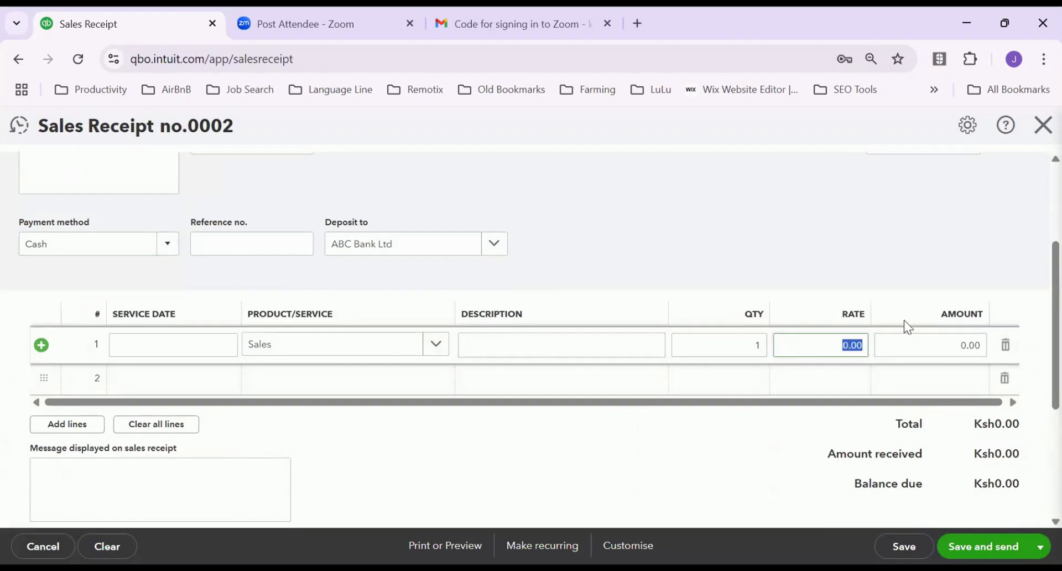
{"action": "type", "text": "5500"}
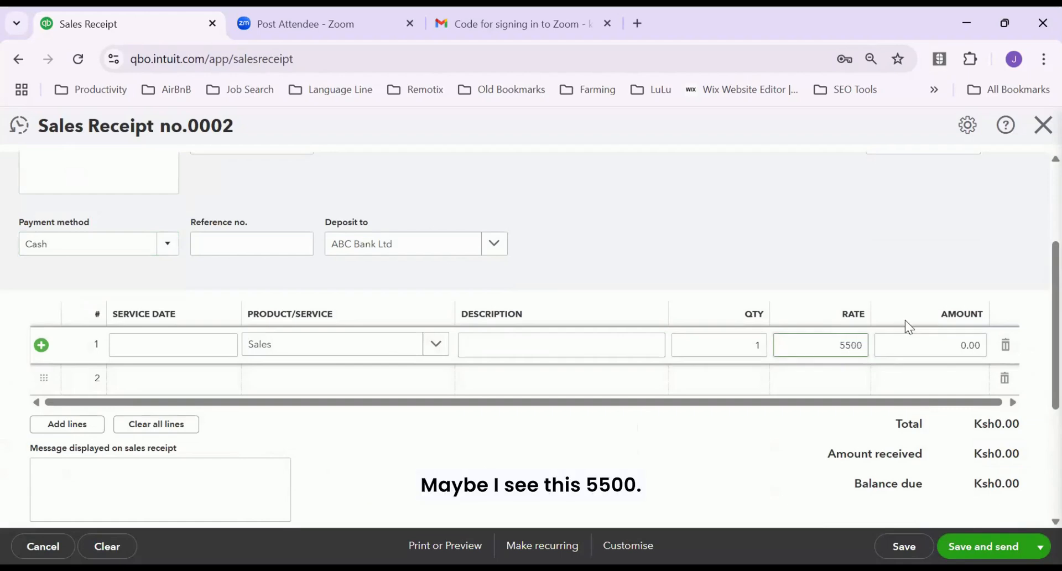
{"action": "left_click", "coordinate": [890, 334]}
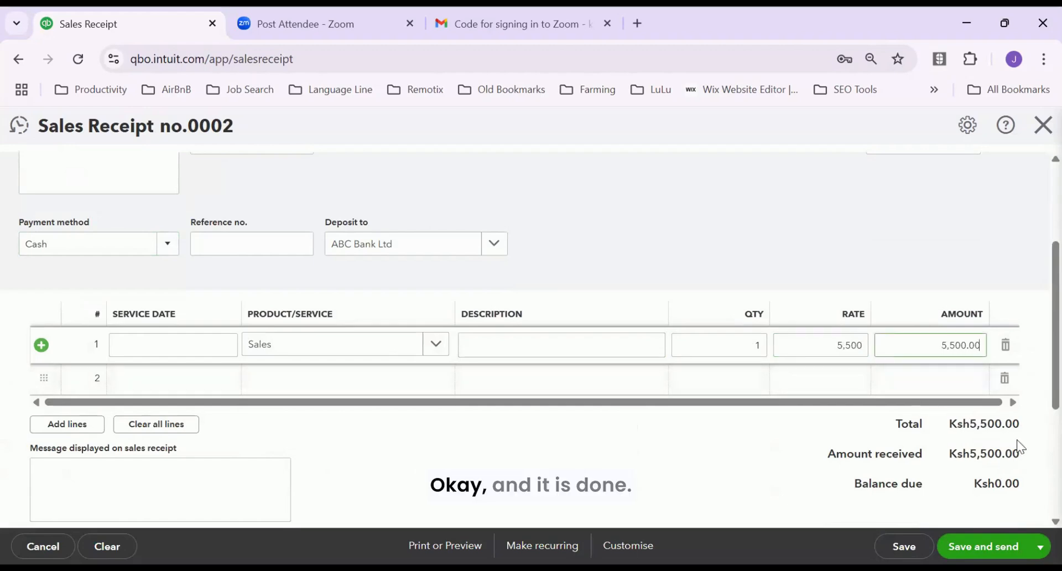
{"action": "scroll", "coordinate": [1017, 447], "scroll_direction": "down", "scroll_amount": 3}
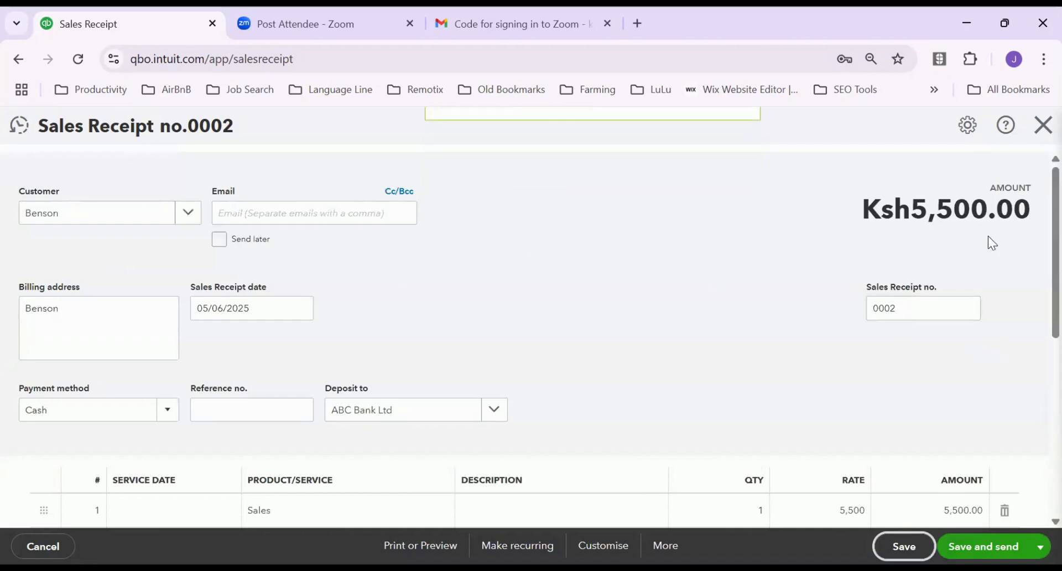
{"action": "scroll", "coordinate": [960, 451], "scroll_direction": "down", "scroll_amount": 1}
{"action": "scroll", "coordinate": [964, 455], "scroll_direction": "down", "scroll_amount": 4}
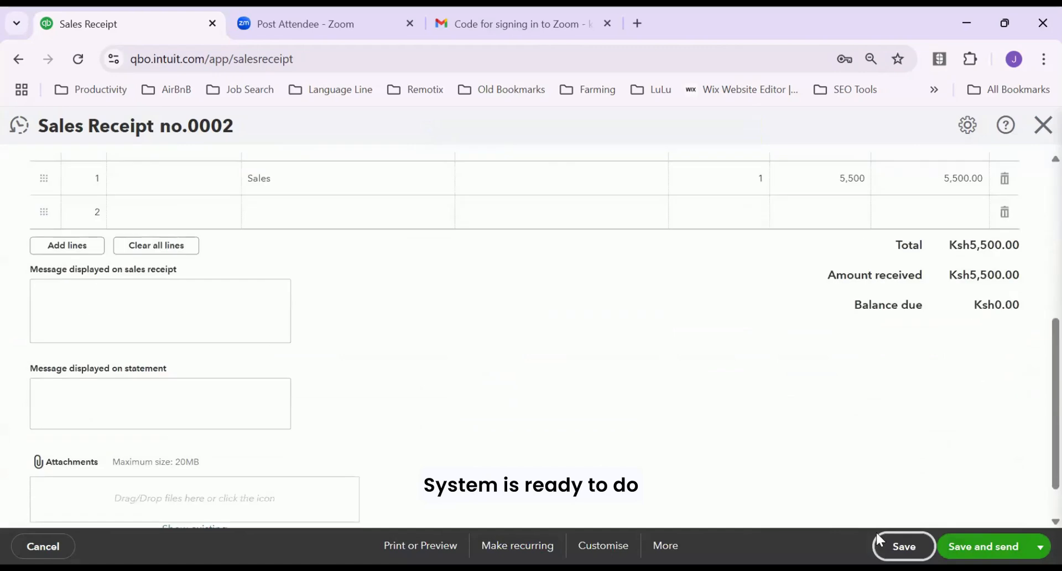
{"action": "scroll", "coordinate": [975, 398], "scroll_direction": "up", "scroll_amount": 5}
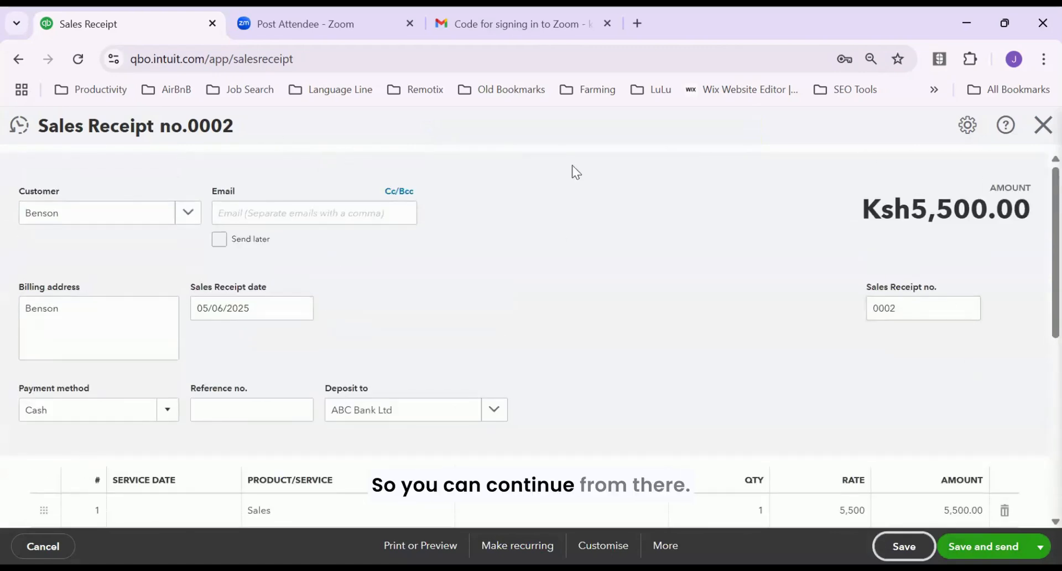
{"action": "left_click", "coordinate": [1041, 126]}
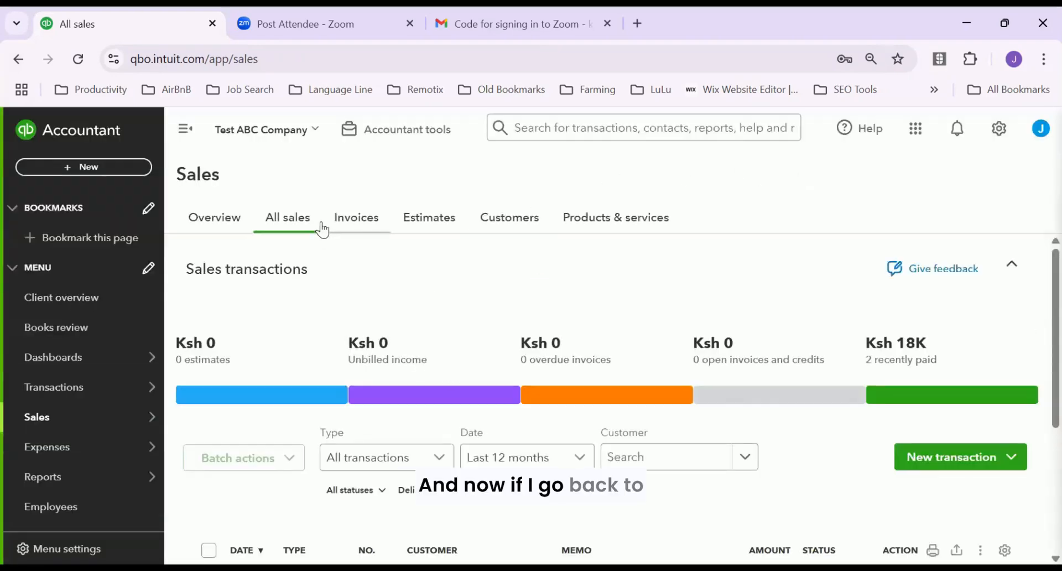
Check the new receipt in the All sales list, then return to the Sales Overview
{"action": "left_click", "coordinate": [288, 221]}
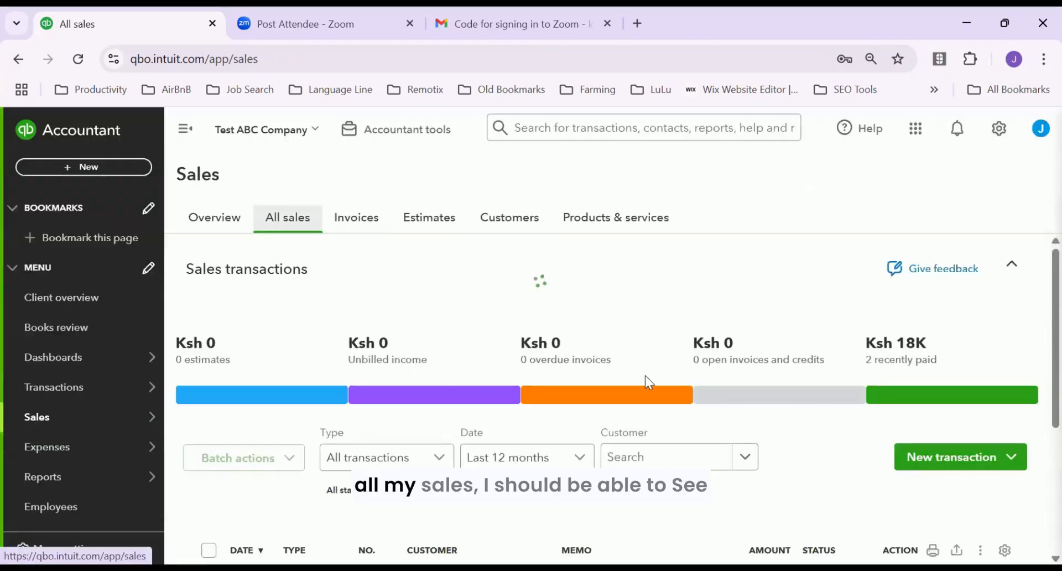
{"action": "scroll", "coordinate": [632, 376], "scroll_direction": "down", "scroll_amount": 3}
{"action": "scroll", "coordinate": [553, 437], "scroll_direction": "down", "scroll_amount": 1}
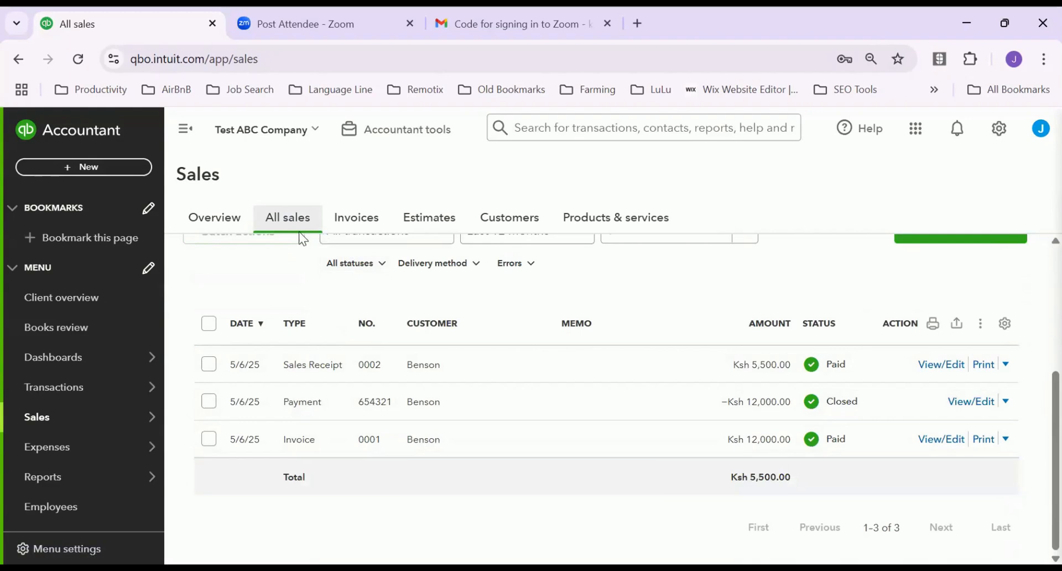
{"action": "left_click", "coordinate": [216, 221]}
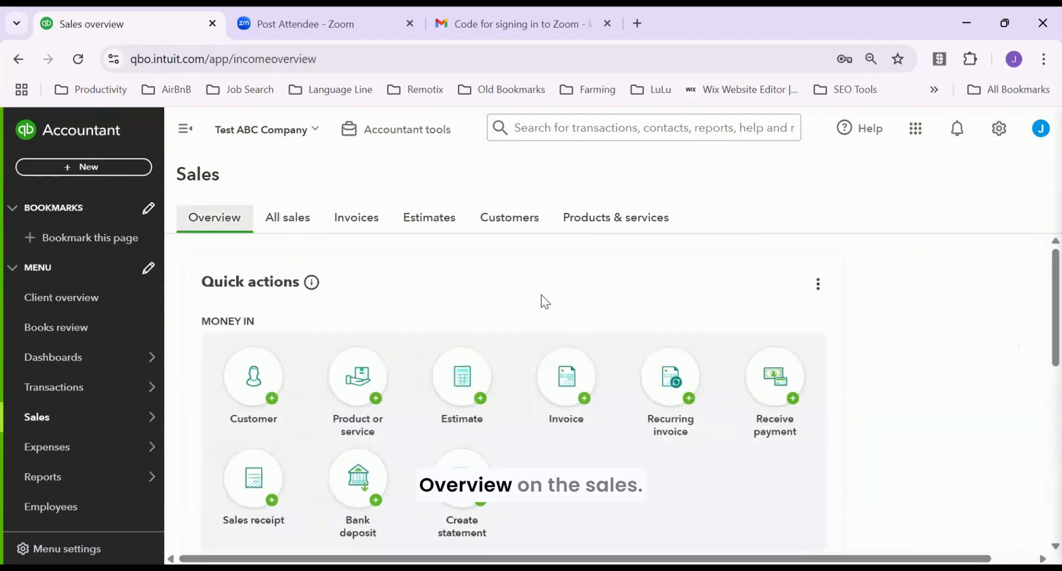
{"action": "scroll", "coordinate": [366, 275], "scroll_direction": "down", "scroll_amount": 3}
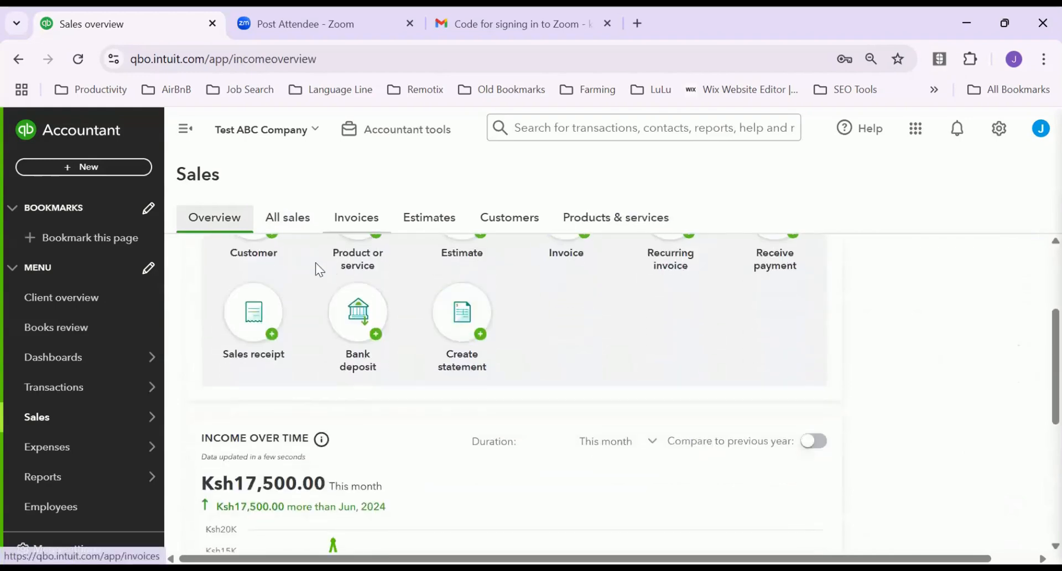
{"action": "scroll", "coordinate": [391, 273], "scroll_direction": "up", "scroll_amount": 2}
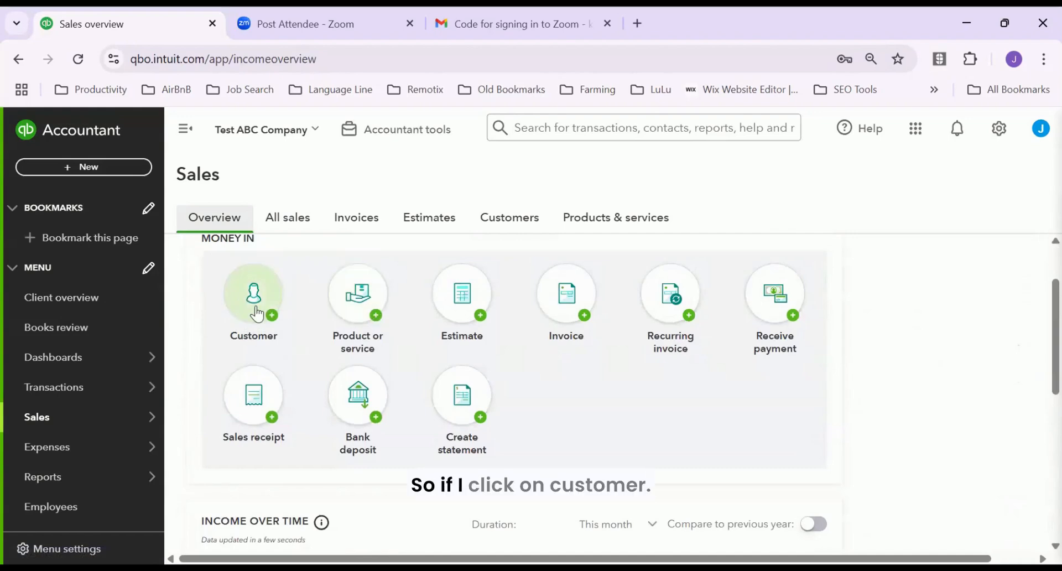
{"action": "left_click", "coordinate": [263, 320]}
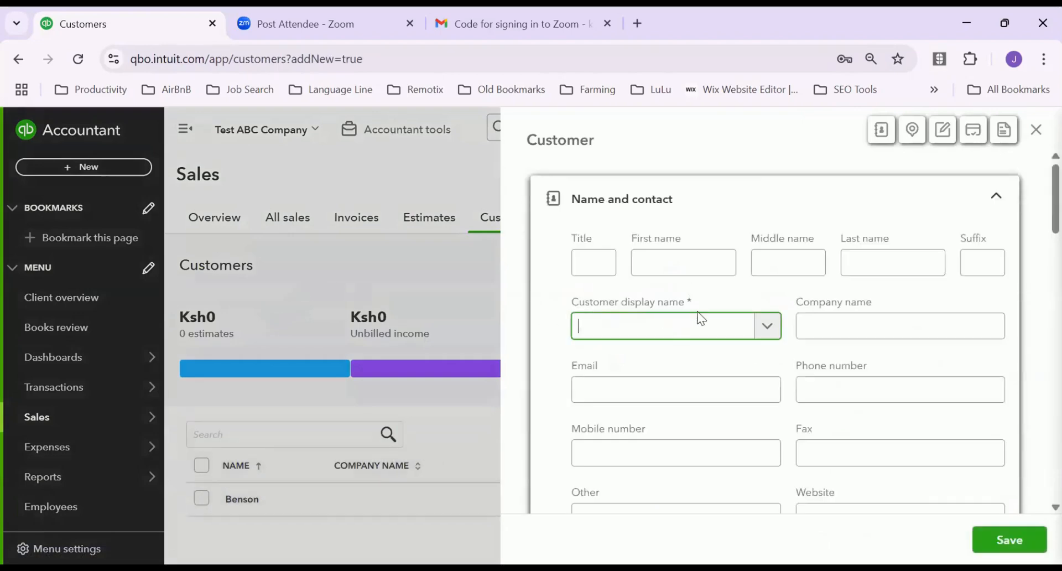
{"action": "scroll", "coordinate": [773, 380], "scroll_direction": "down", "scroll_amount": 3}
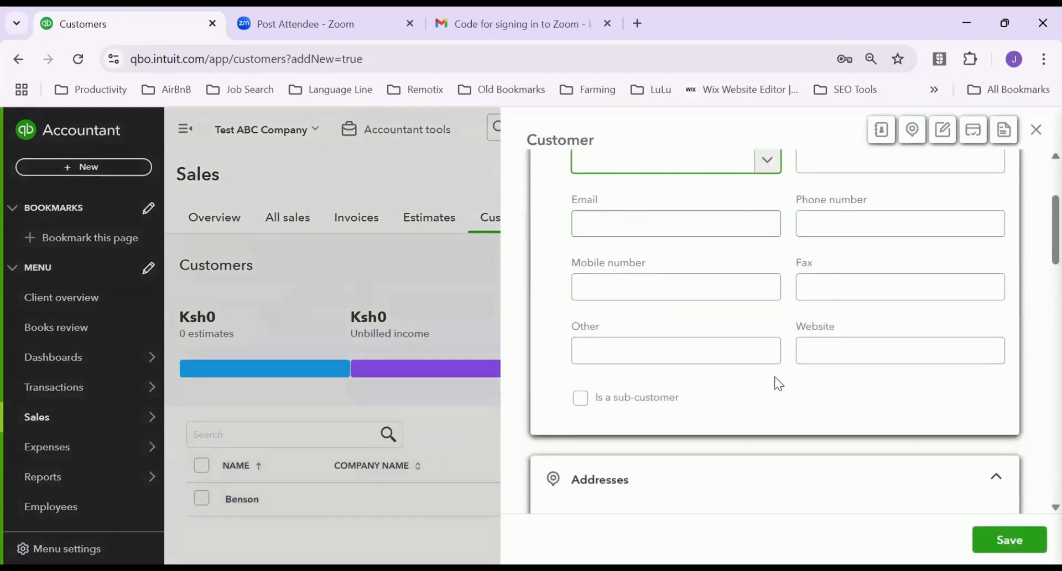
{"action": "scroll", "coordinate": [784, 375], "scroll_direction": "down", "scroll_amount": 3}
{"action": "scroll", "coordinate": [783, 365], "scroll_direction": "up", "scroll_amount": 6}
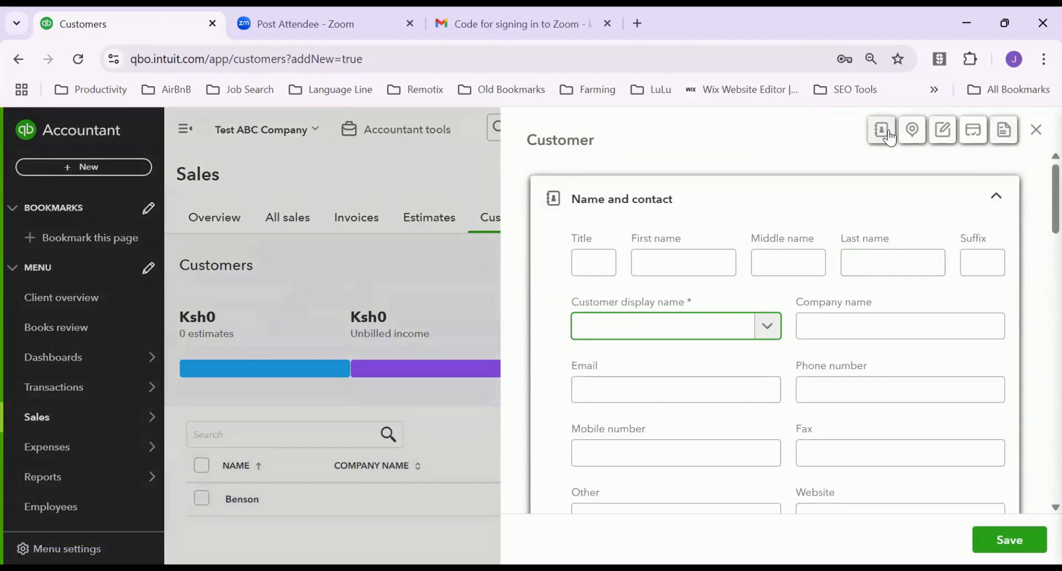
{"action": "left_click", "coordinate": [1035, 132]}
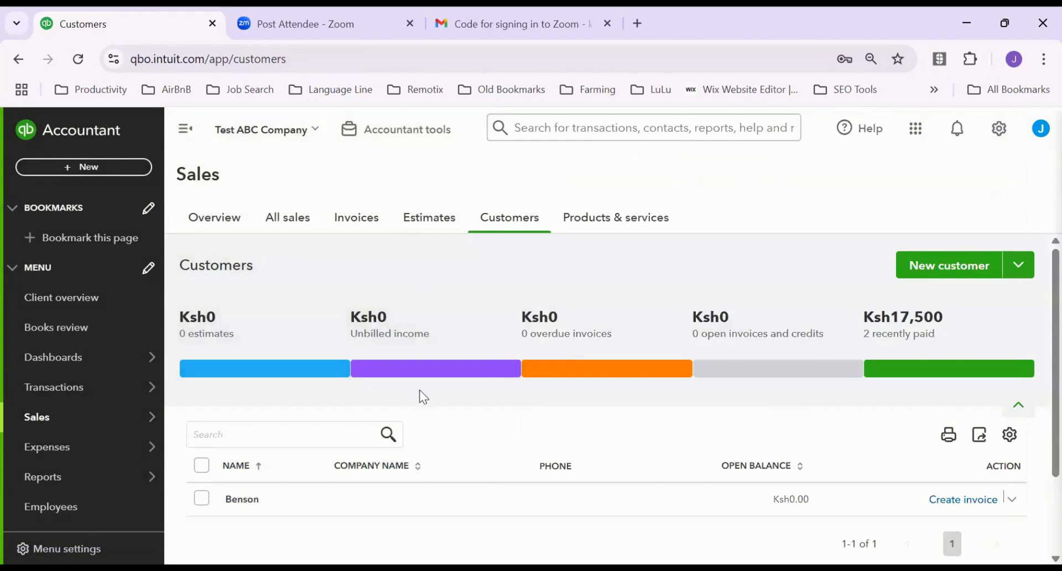
{"action": "scroll", "coordinate": [450, 396], "scroll_direction": "down", "scroll_amount": 2}
{"action": "scroll", "coordinate": [513, 367], "scroll_direction": "up", "scroll_amount": 2}
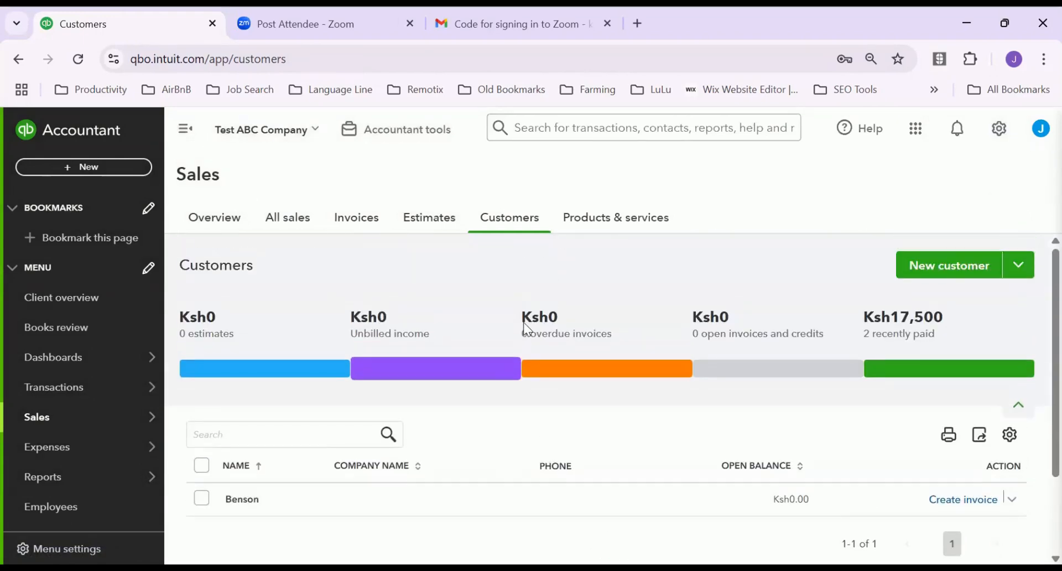
{"action": "left_click", "coordinate": [243, 225]}
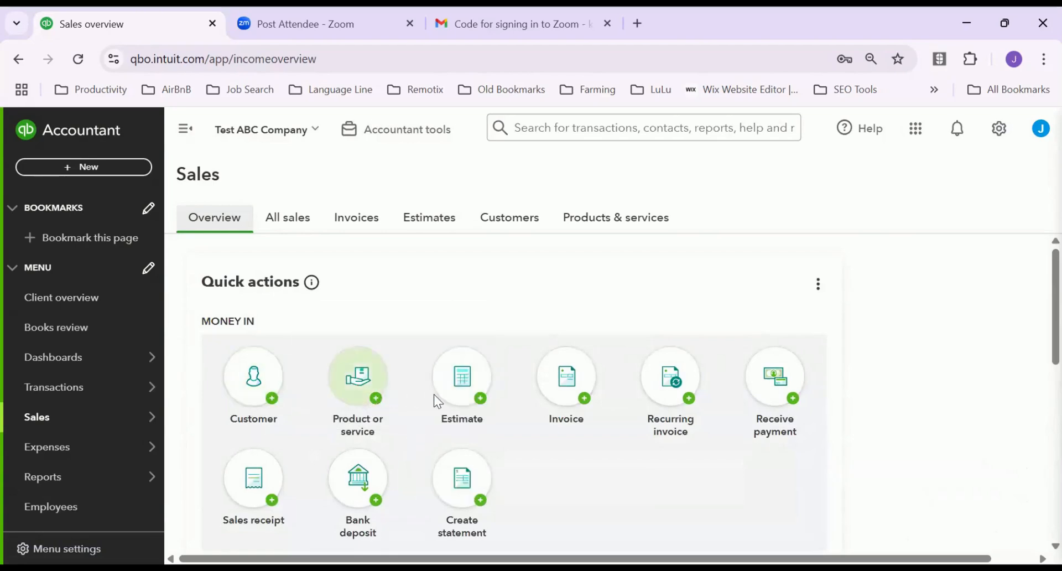
{"action": "left_click", "coordinate": [587, 396]}
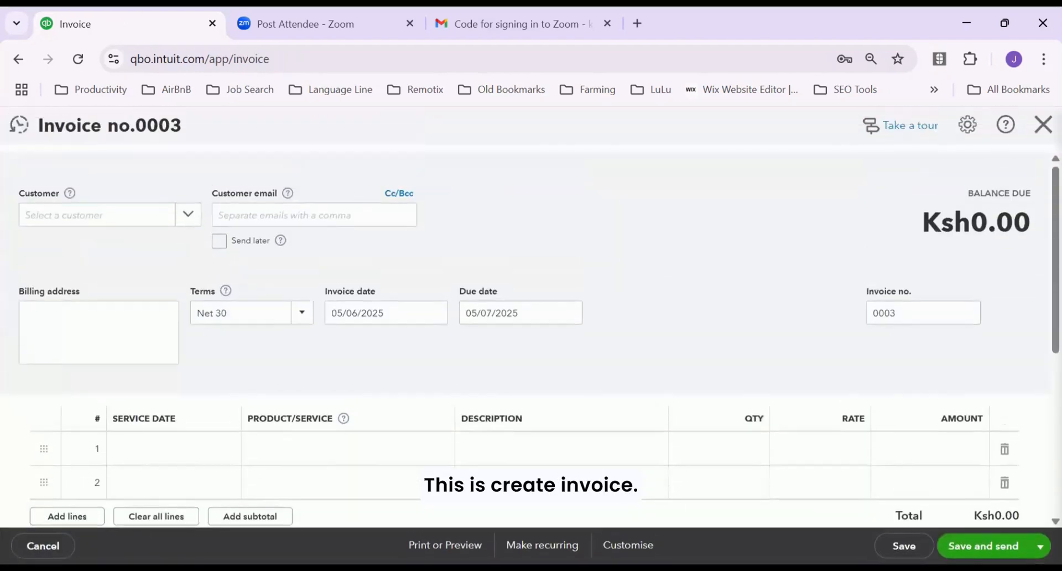
{"action": "left_click", "coordinate": [1037, 134]}
{"action": "scroll", "coordinate": [356, 432], "scroll_direction": "down", "scroll_amount": 3}
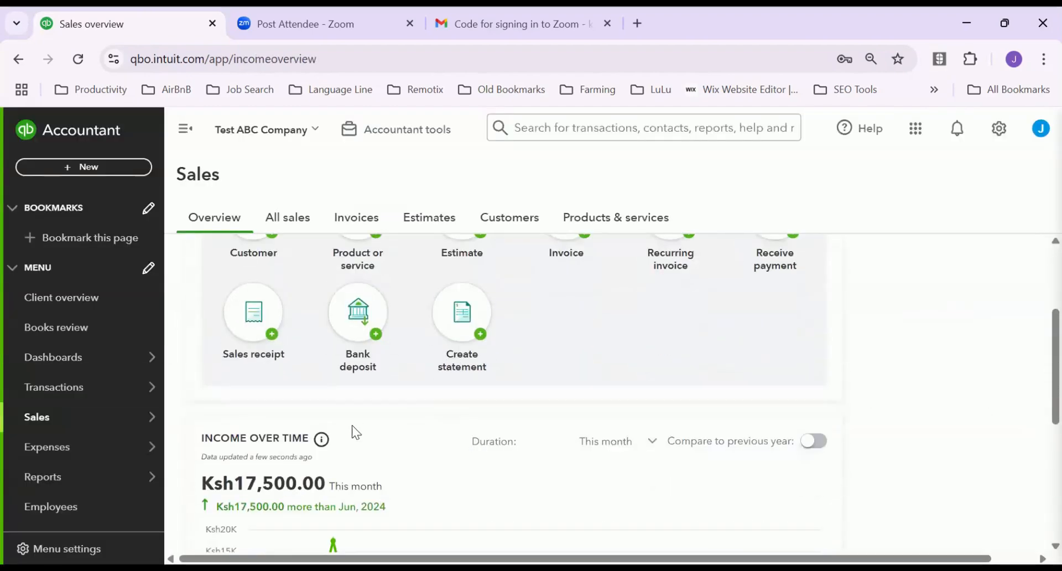
{"action": "scroll", "coordinate": [359, 431], "scroll_direction": "down", "scroll_amount": 2}
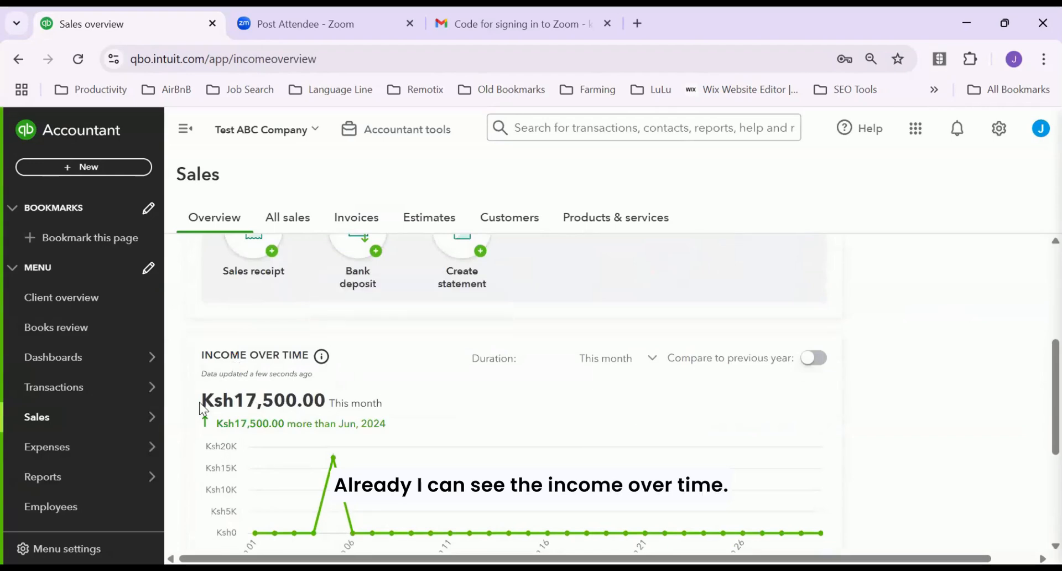
{"action": "left_click_drag", "start_coordinate": [202, 408], "coordinate": [728, 432]}
{"action": "scroll", "coordinate": [440, 411], "scroll_direction": "down", "scroll_amount": 3}
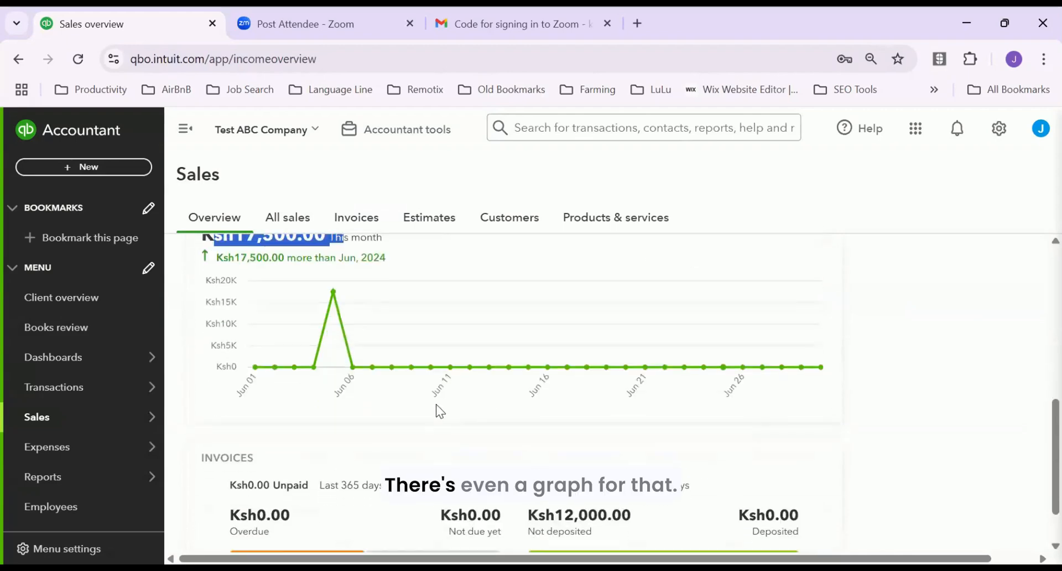
{"action": "scroll", "coordinate": [884, 391], "scroll_direction": "down", "scroll_amount": 1}
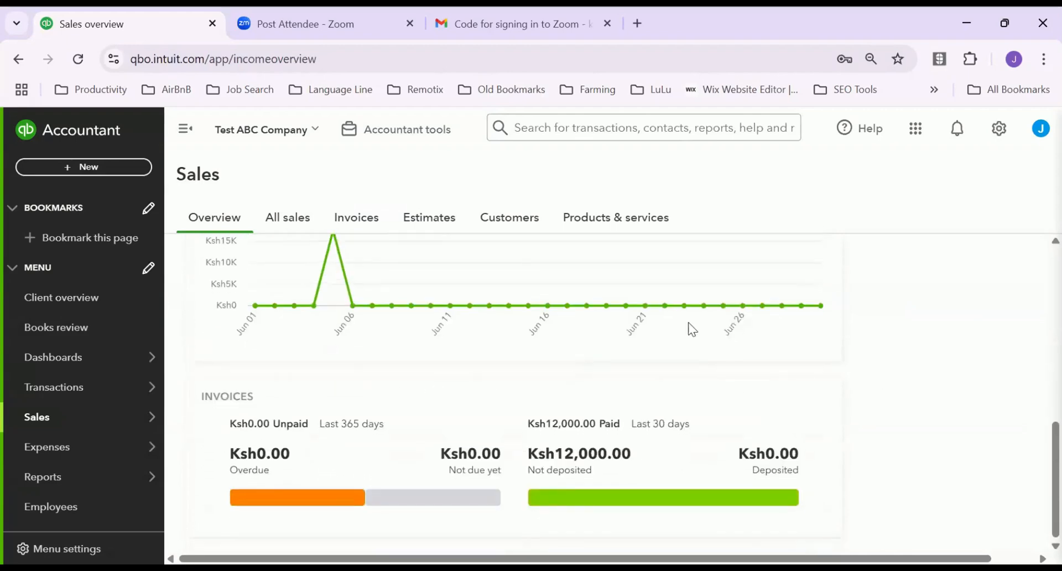
{"action": "scroll", "coordinate": [691, 329], "scroll_direction": "up", "scroll_amount": 4}
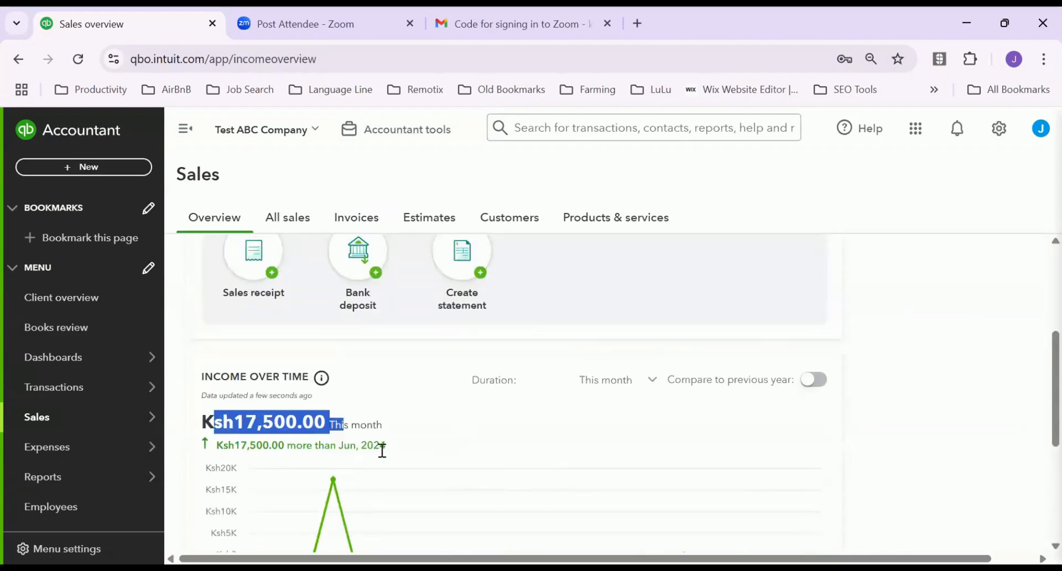
{"action": "scroll", "coordinate": [382, 450], "scroll_direction": "down", "scroll_amount": 4}
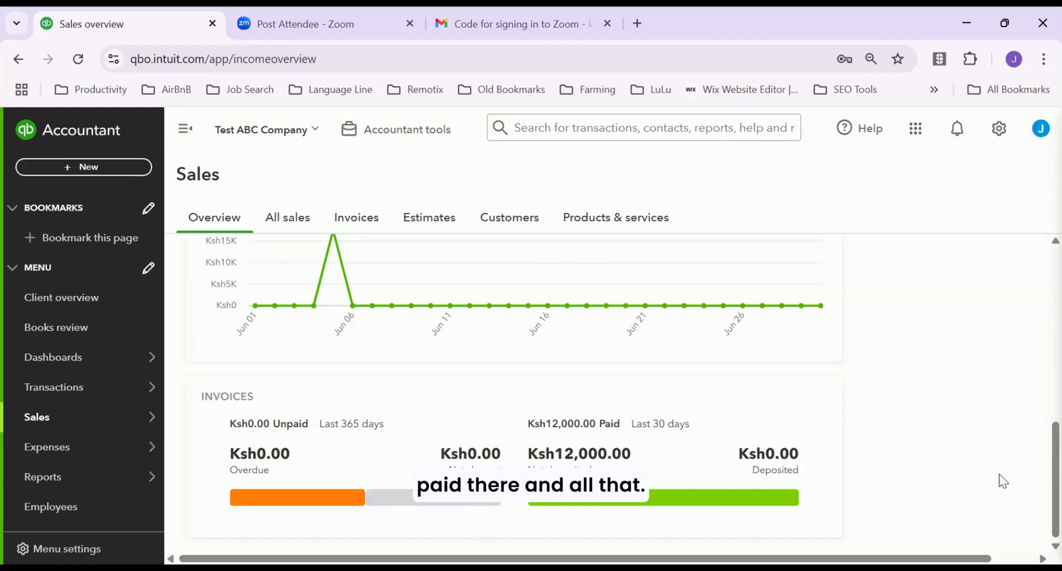
{"action": "scroll", "coordinate": [1000, 475], "scroll_direction": "up", "scroll_amount": 10}
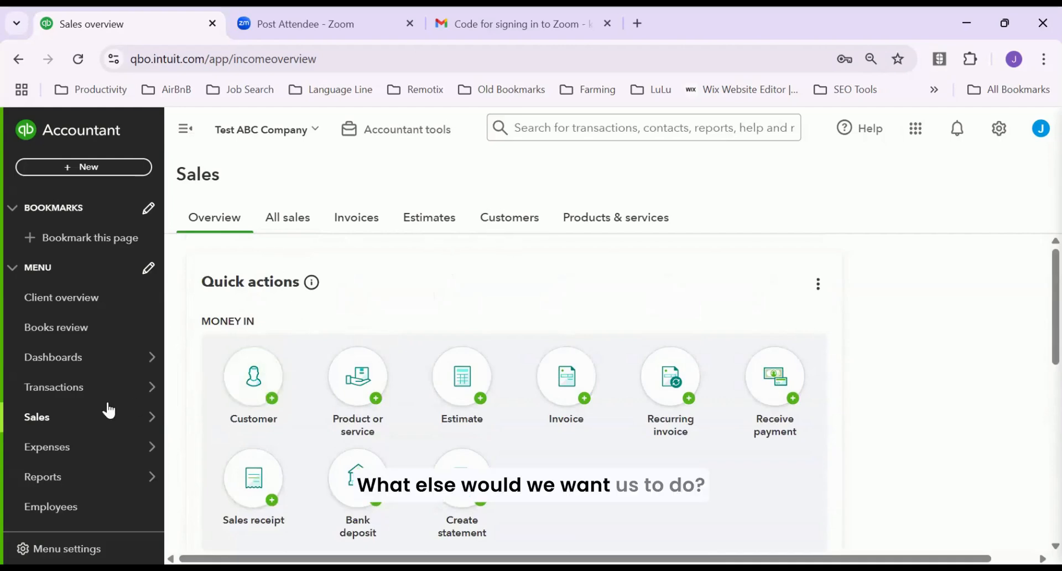
Go to the Expenses page and show the New Transaction dropdown
{"action": "mouse_move", "coordinate": [66, 400]}
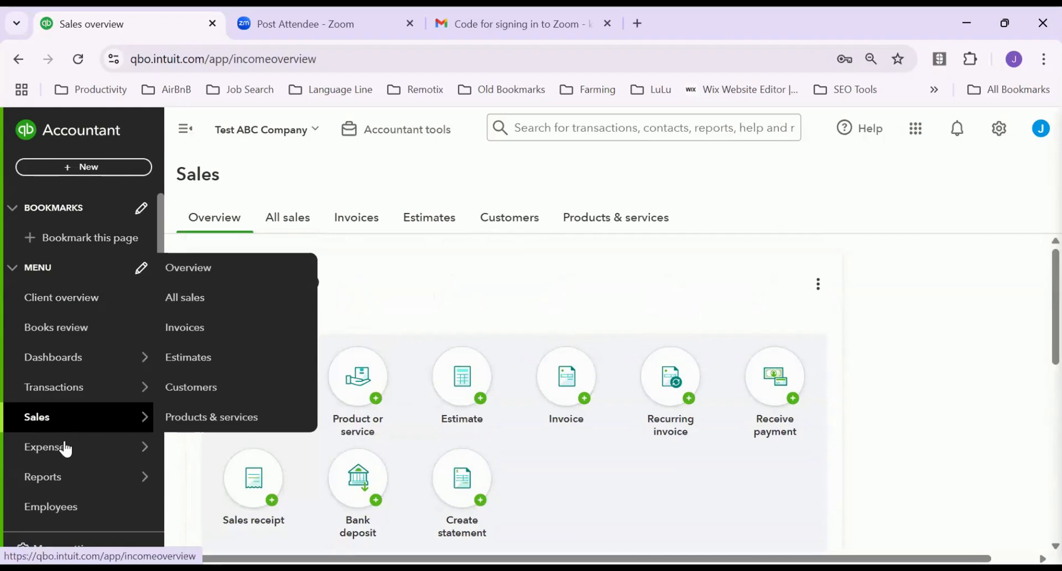
{"action": "mouse_move", "coordinate": [145, 450]}
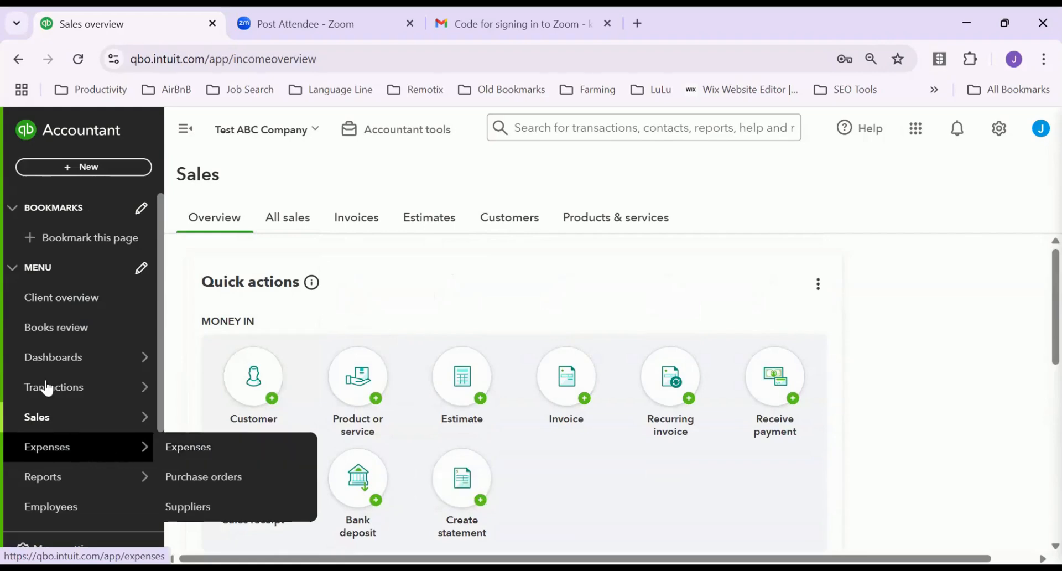
{"action": "left_click", "coordinate": [208, 453]}
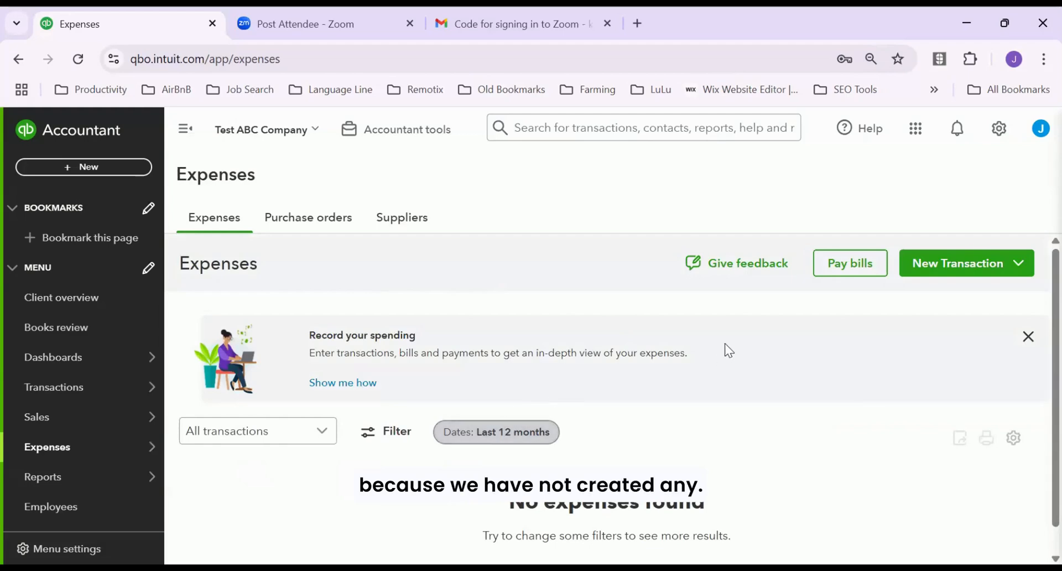
{"action": "left_click", "coordinate": [1020, 265]}
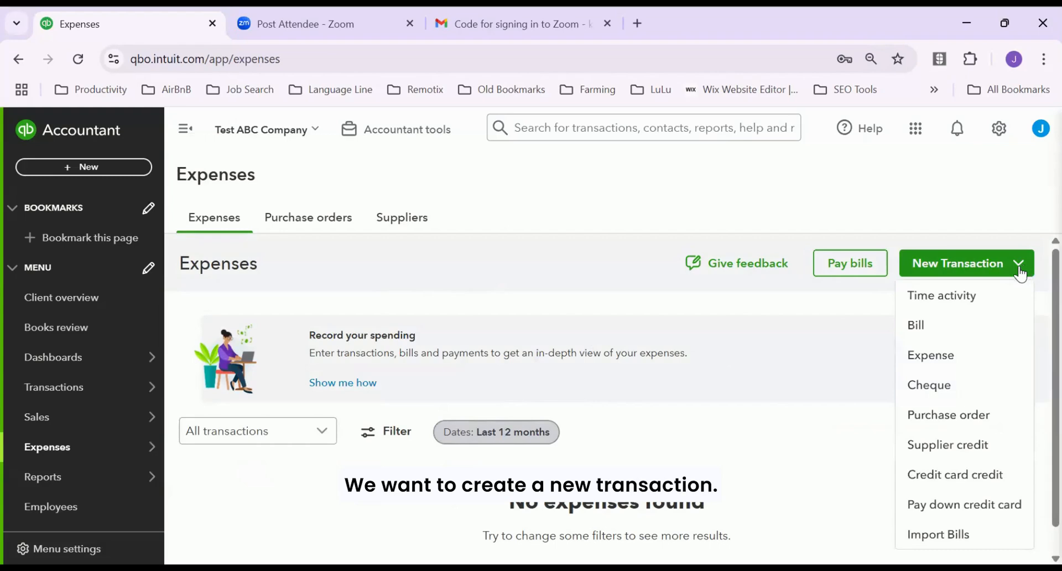
Start a new Expense from ABC Bank Ltd and choose + Add new for the payee
{"action": "left_click", "coordinate": [943, 356]}
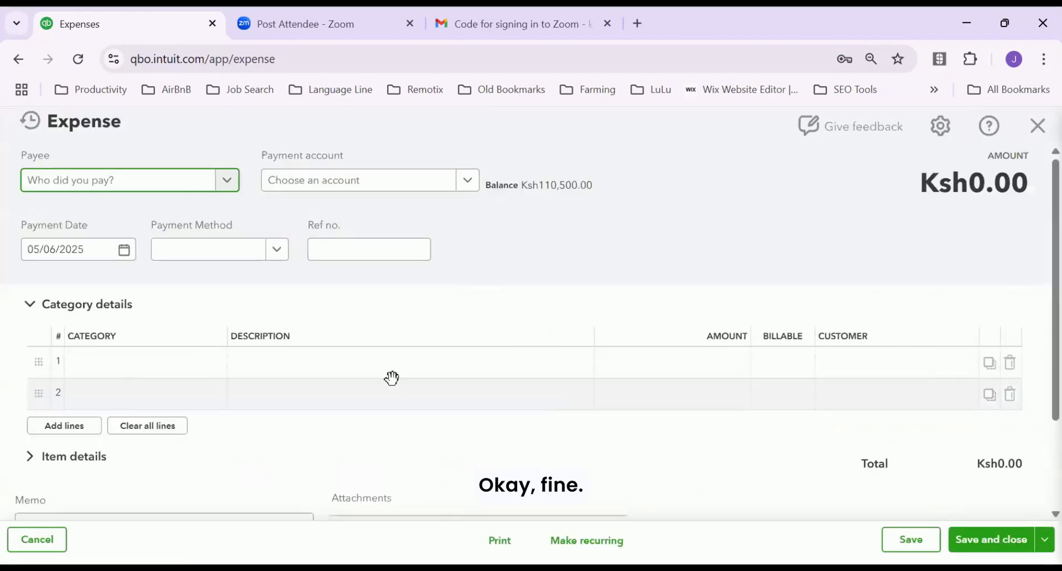
{"action": "left_click", "coordinate": [221, 186]}
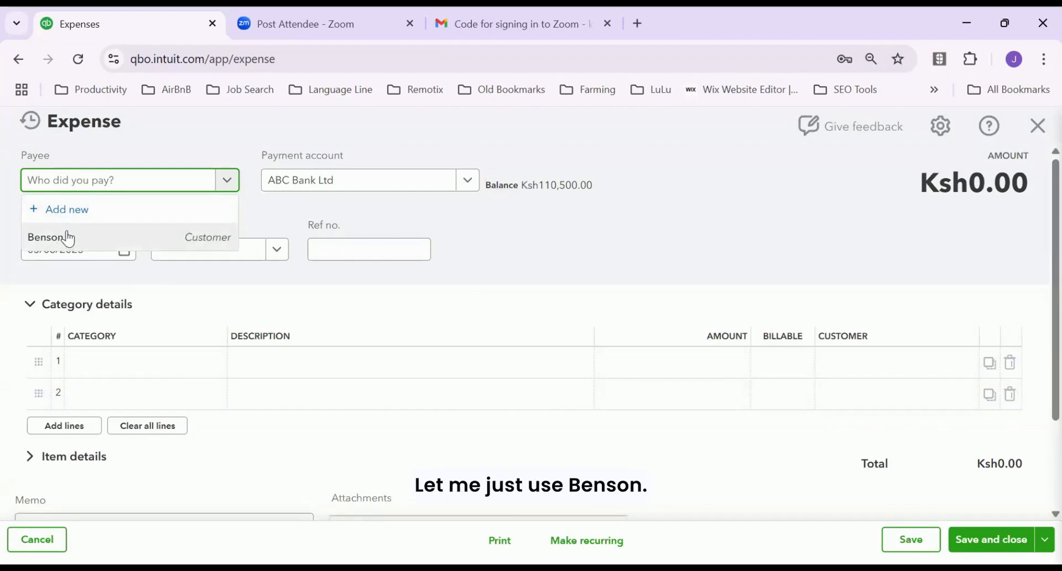
{"action": "left_click", "coordinate": [62, 216]}
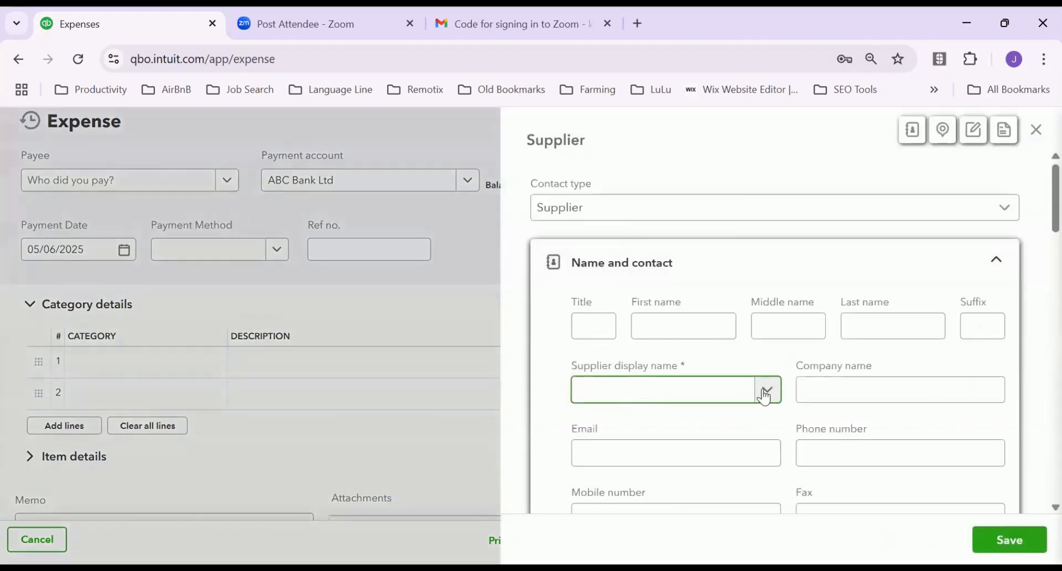
Enter the new supplier's first name, leave contact and address fields blank, and save the supplier
{"action": "left_click", "coordinate": [664, 334]}
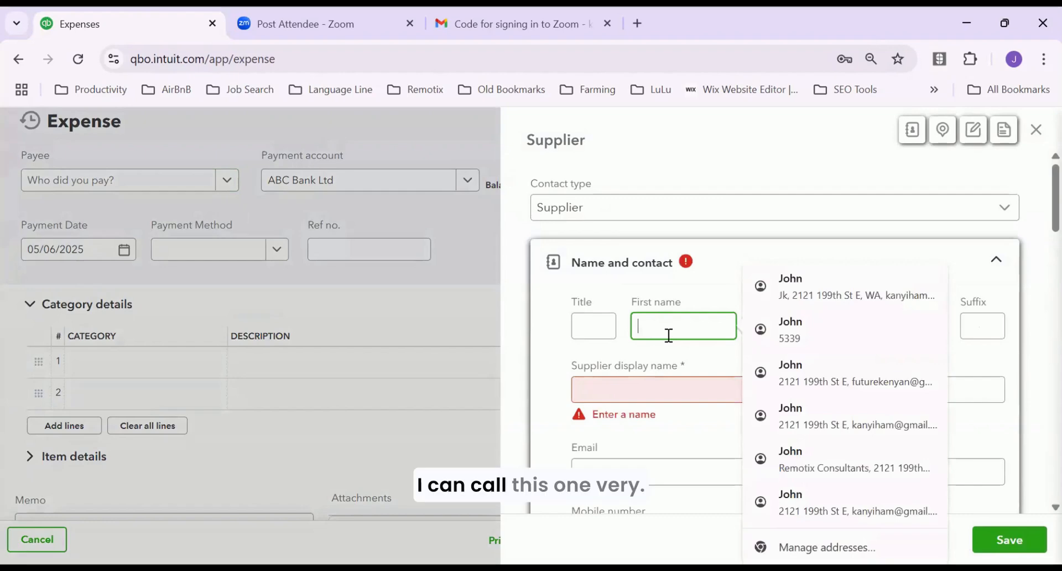
{"action": "type", "text": "Mary"}
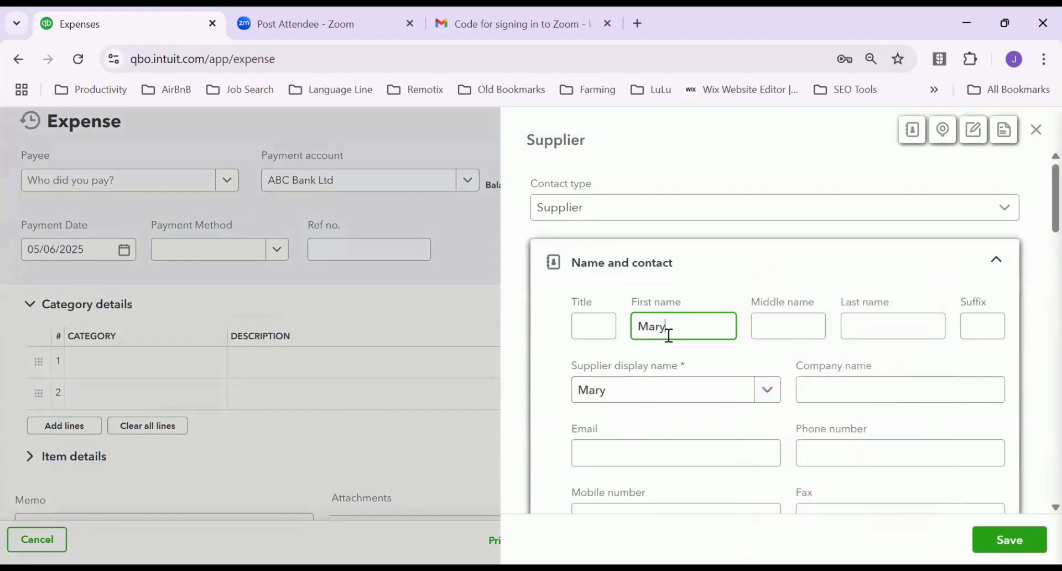
{"action": "left_click", "coordinate": [654, 451]}
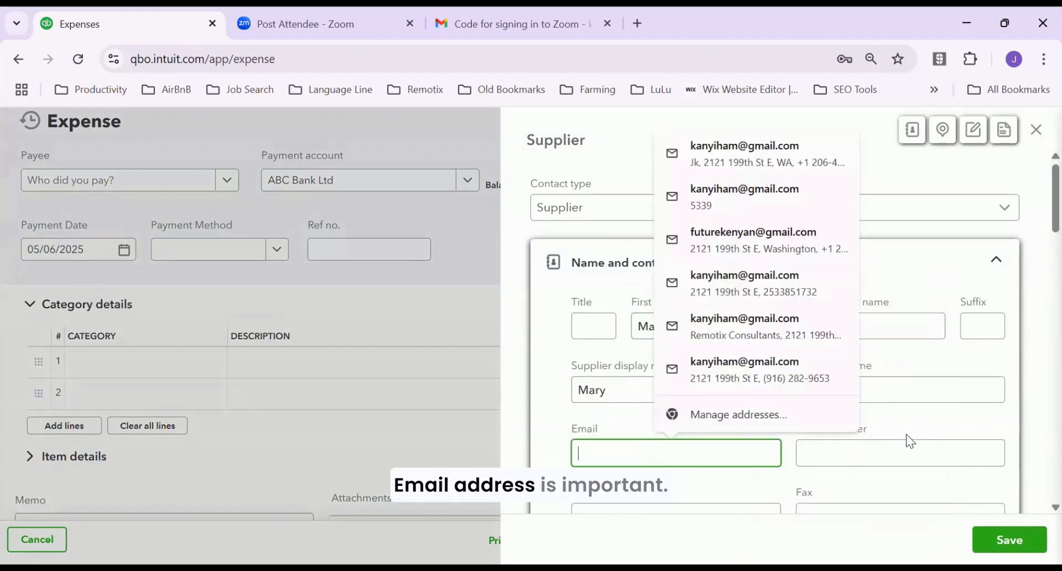
{"action": "scroll", "coordinate": [789, 471], "scroll_direction": "down", "scroll_amount": 1}
{"action": "left_click", "coordinate": [614, 436]}
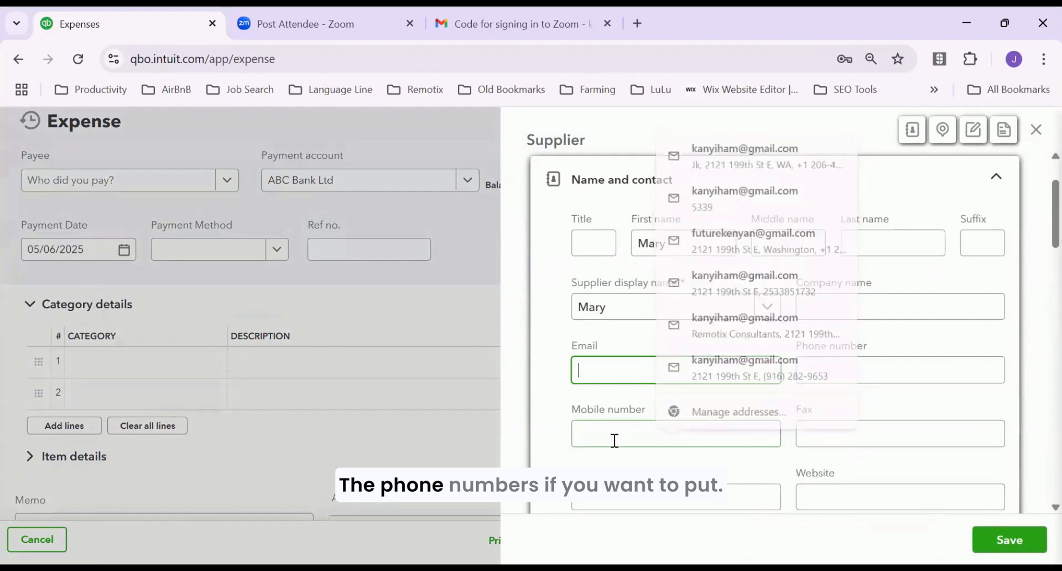
{"action": "scroll", "coordinate": [795, 479], "scroll_direction": "down", "scroll_amount": 1}
{"action": "scroll", "coordinate": [795, 478], "scroll_direction": "down", "scroll_amount": 2}
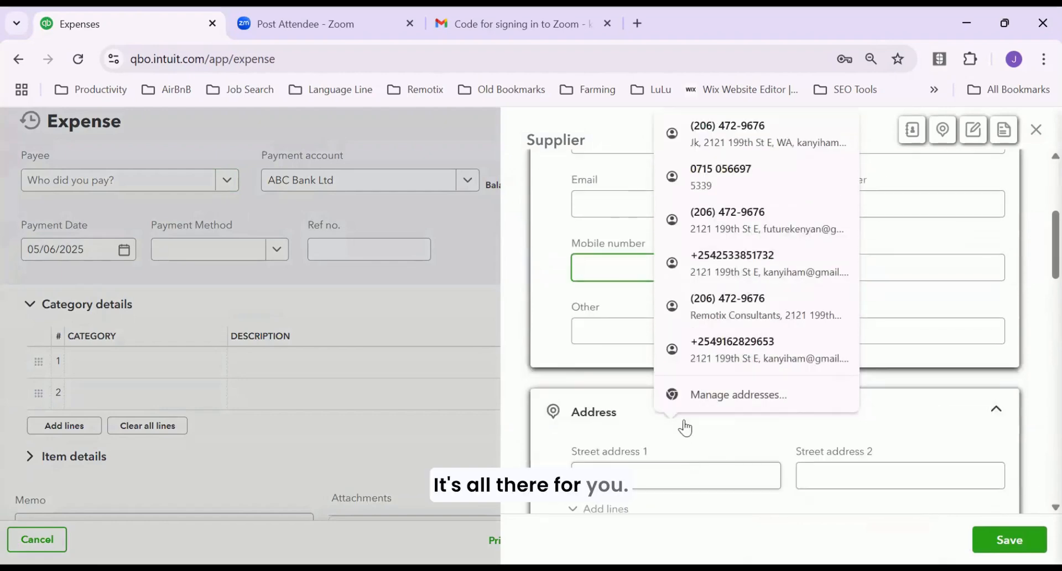
{"action": "left_click", "coordinate": [769, 477]}
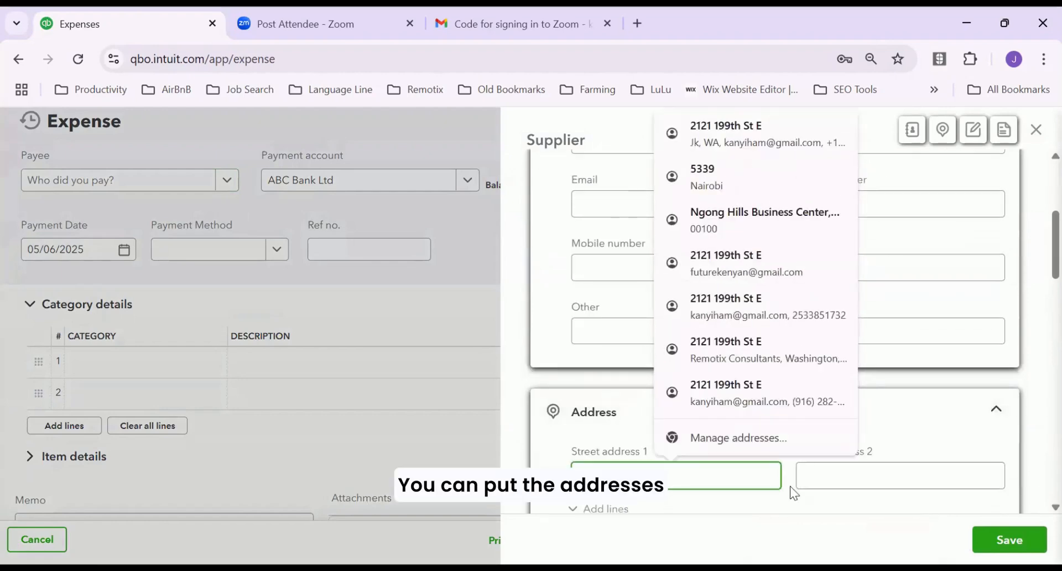
{"action": "scroll", "coordinate": [795, 493], "scroll_direction": "down", "scroll_amount": 3}
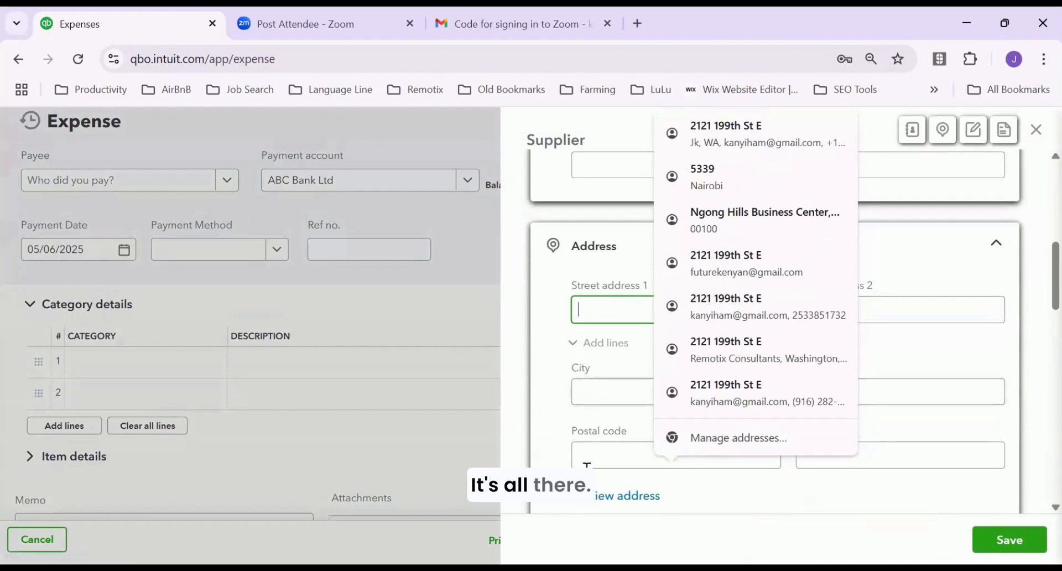
{"action": "left_click", "coordinate": [987, 541]}
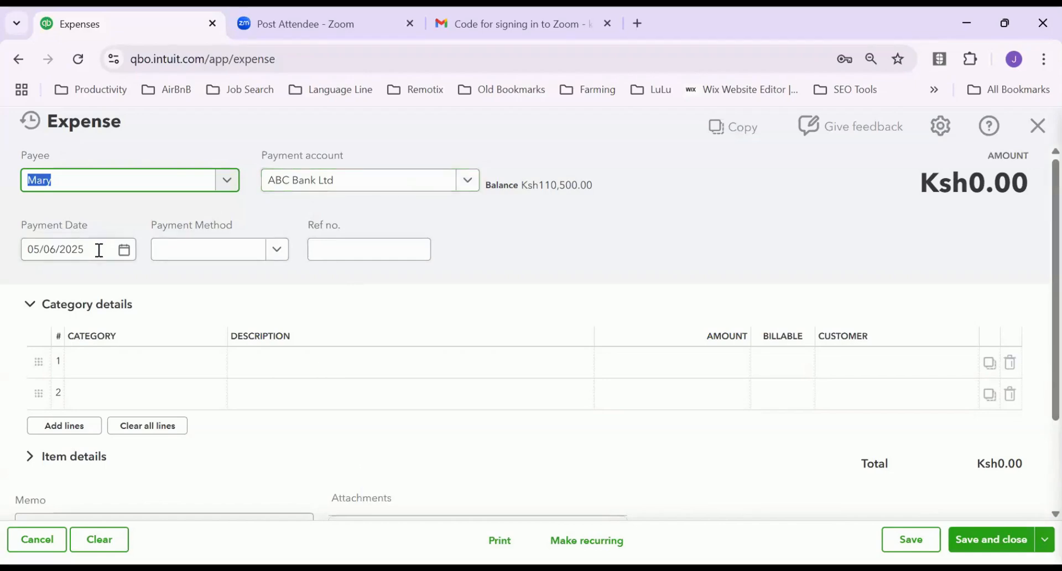
Set the payment method to Cash and add lines so the category table has six rows
{"action": "left_click", "coordinate": [275, 255]}
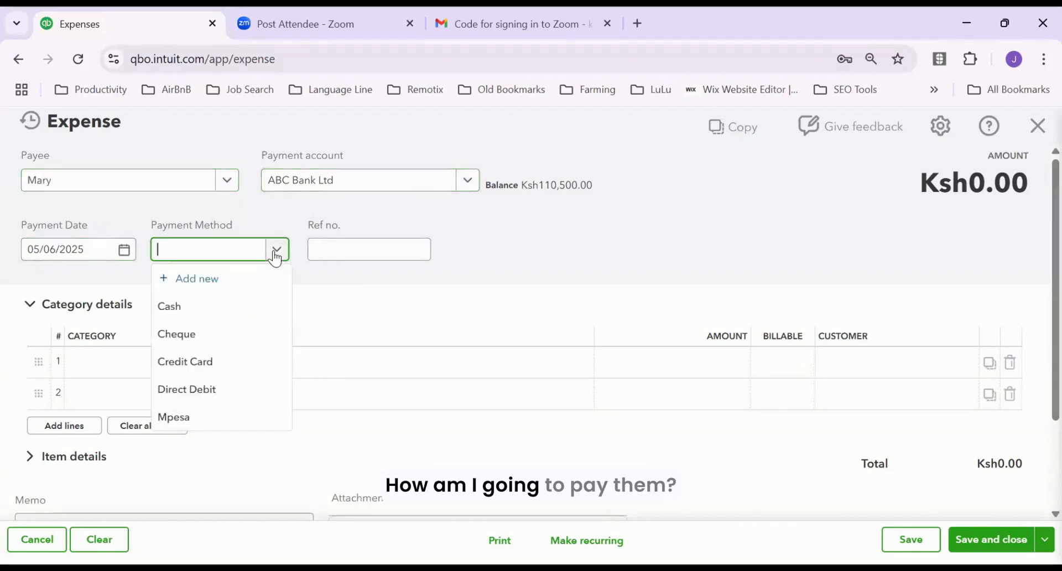
{"action": "left_click", "coordinate": [188, 306]}
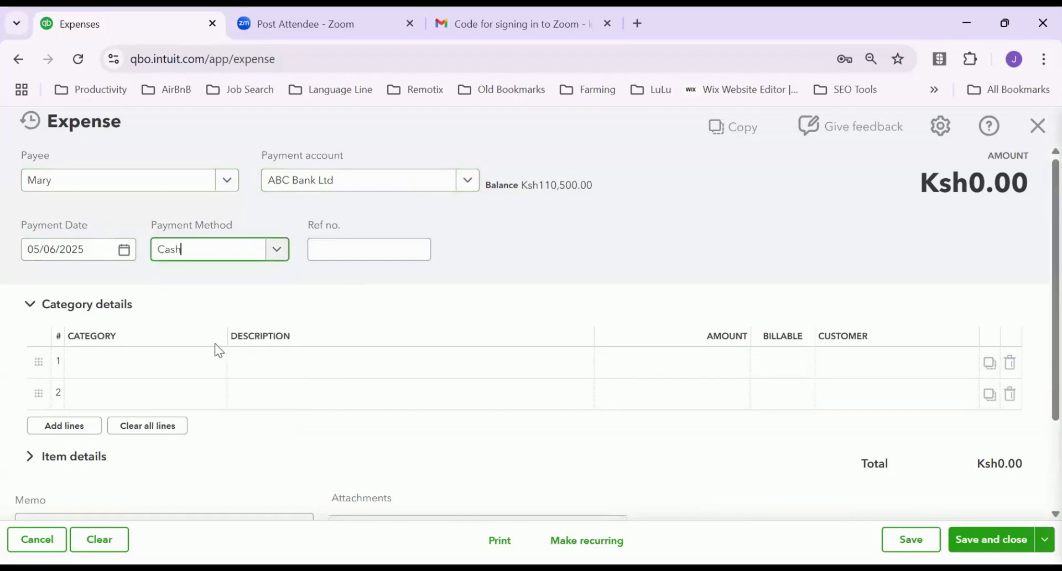
{"action": "left_click", "coordinate": [314, 363]}
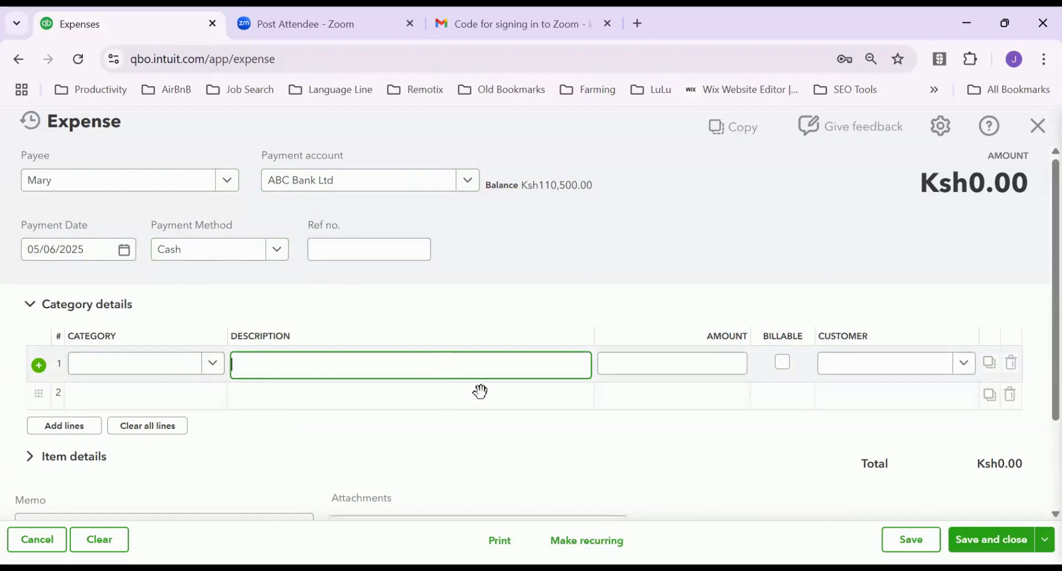
{"action": "scroll", "coordinate": [480, 391], "scroll_direction": "down", "scroll_amount": 2}
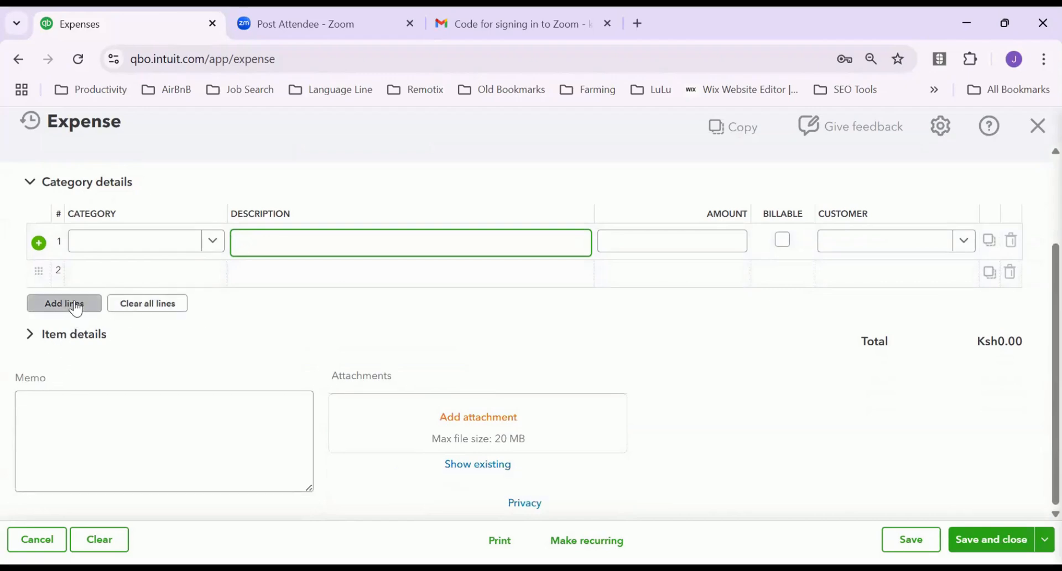
{"action": "left_click", "coordinate": [69, 304]}
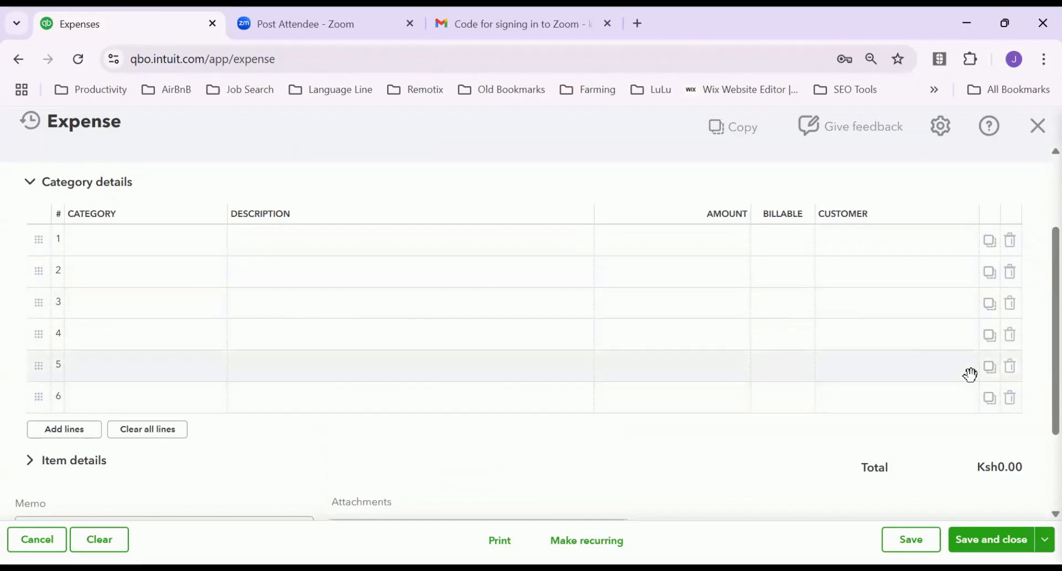
{"action": "scroll", "coordinate": [970, 375], "scroll_direction": "up", "scroll_amount": 2}
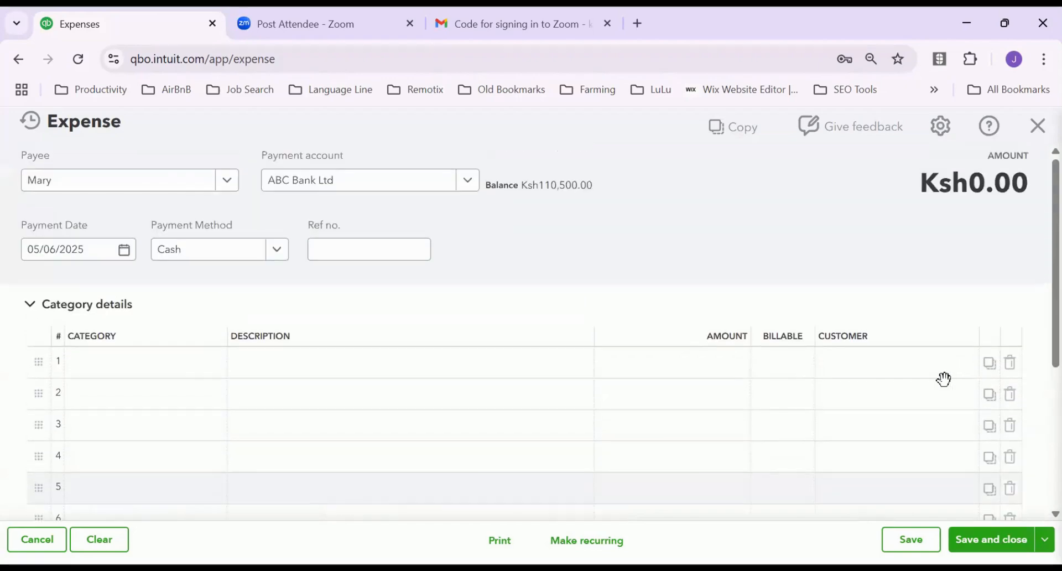
{"action": "left_click", "coordinate": [312, 363]}
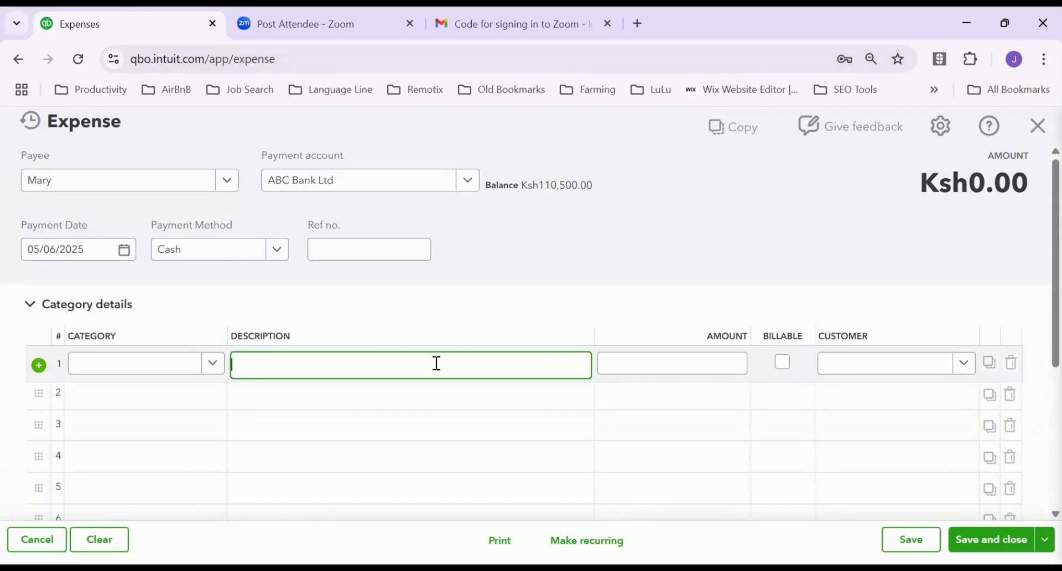
Fill the first category line with description Tea and amount 500
{"action": "type", "text": "a"}
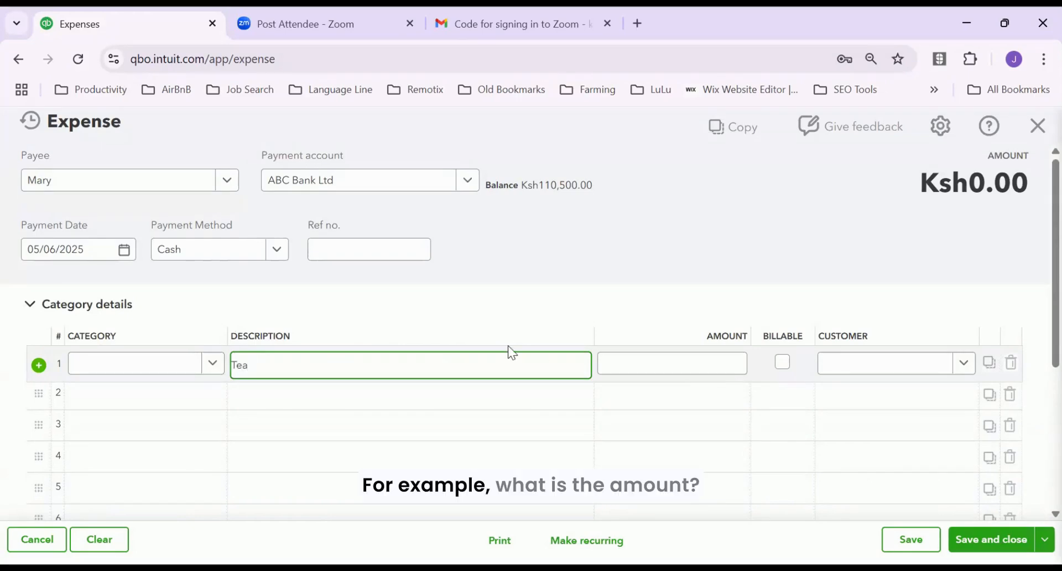
{"action": "left_click", "coordinate": [644, 360]}
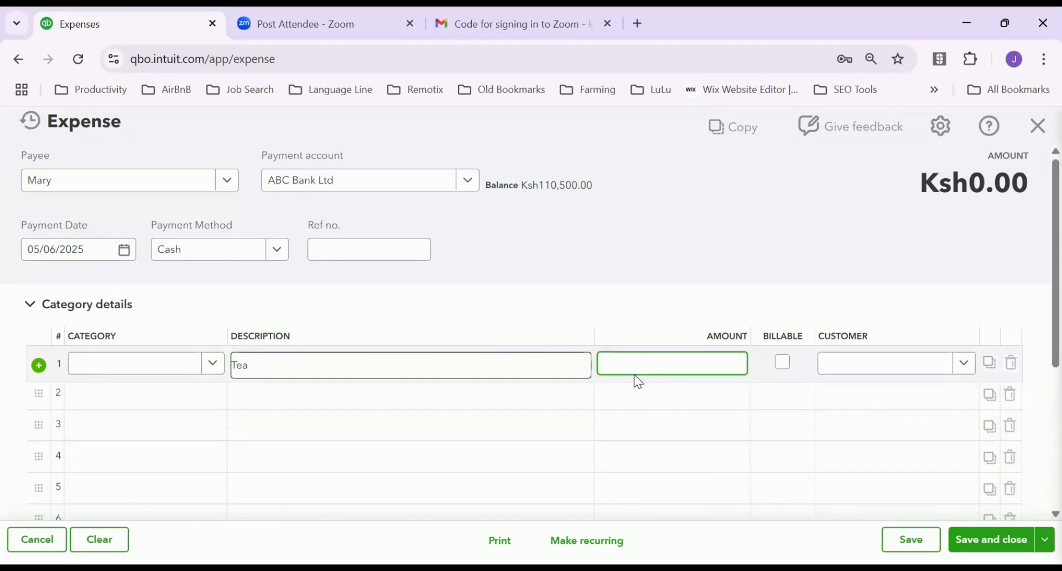
{"action": "type", "text": "500"}
{"action": "key", "text": "Tab"}
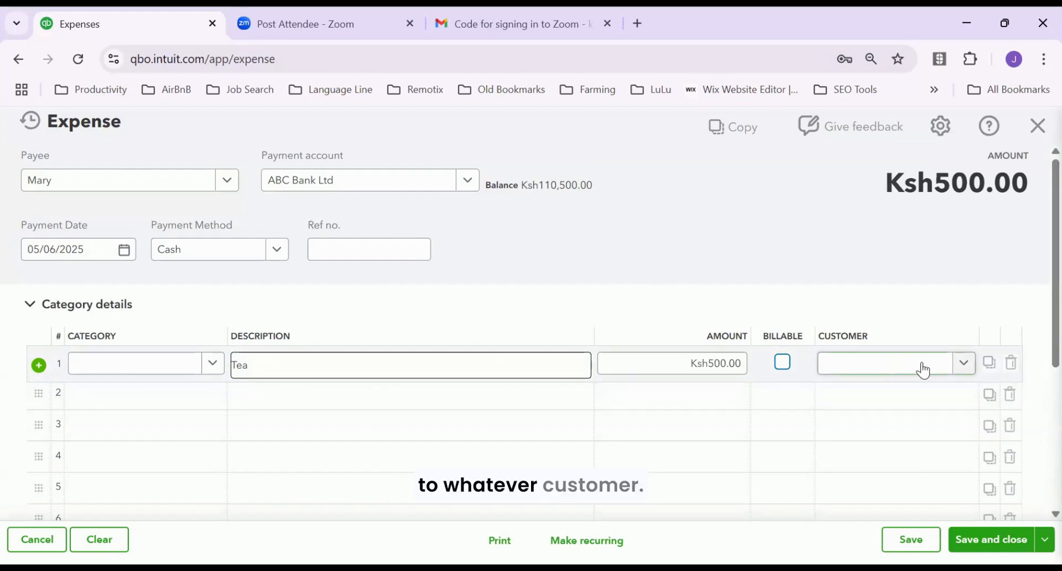
Check the first line's customer list and close it, leaving the customer blank
{"action": "left_click", "coordinate": [962, 368]}
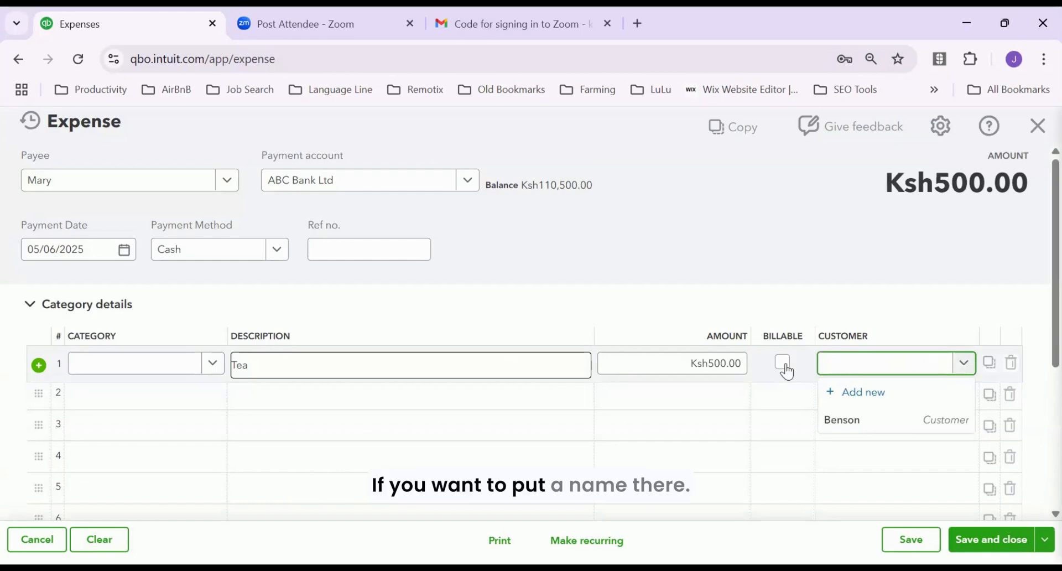
{"action": "left_click", "coordinate": [718, 396]}
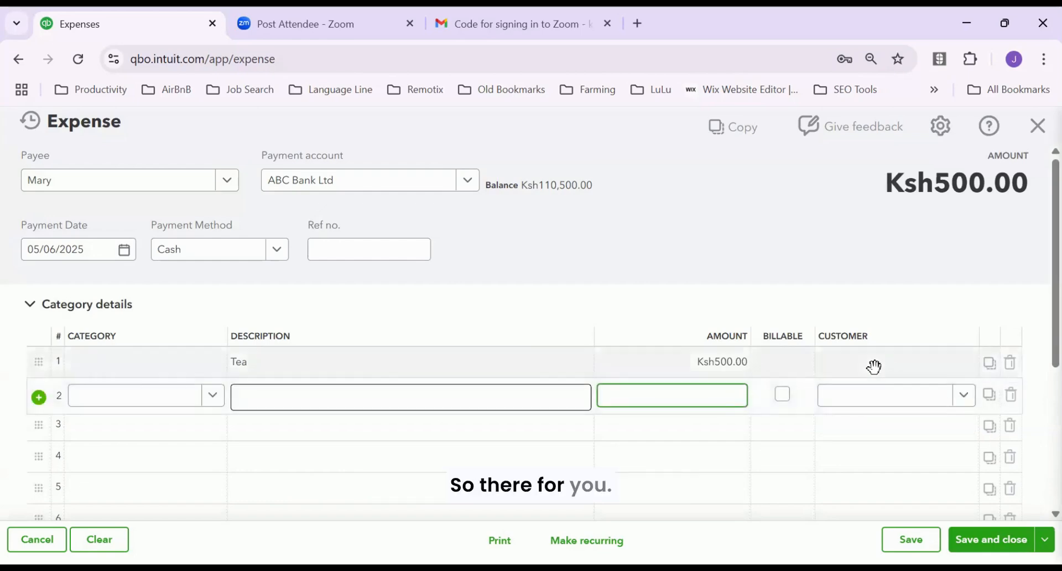
{"action": "left_click", "coordinate": [896, 369]}
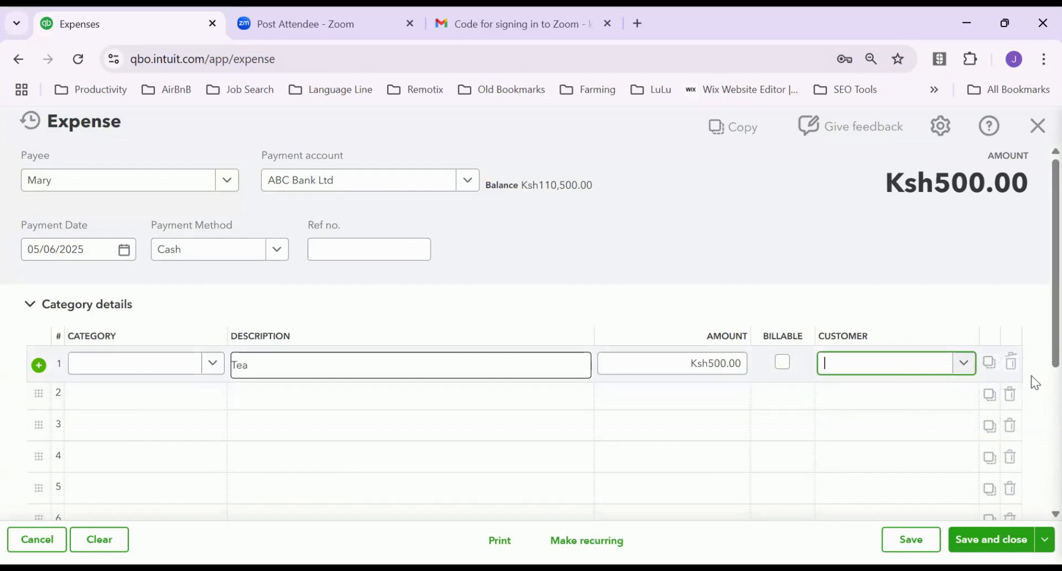
{"action": "left_click", "coordinate": [971, 364]}
{"action": "left_click", "coordinate": [971, 365]}
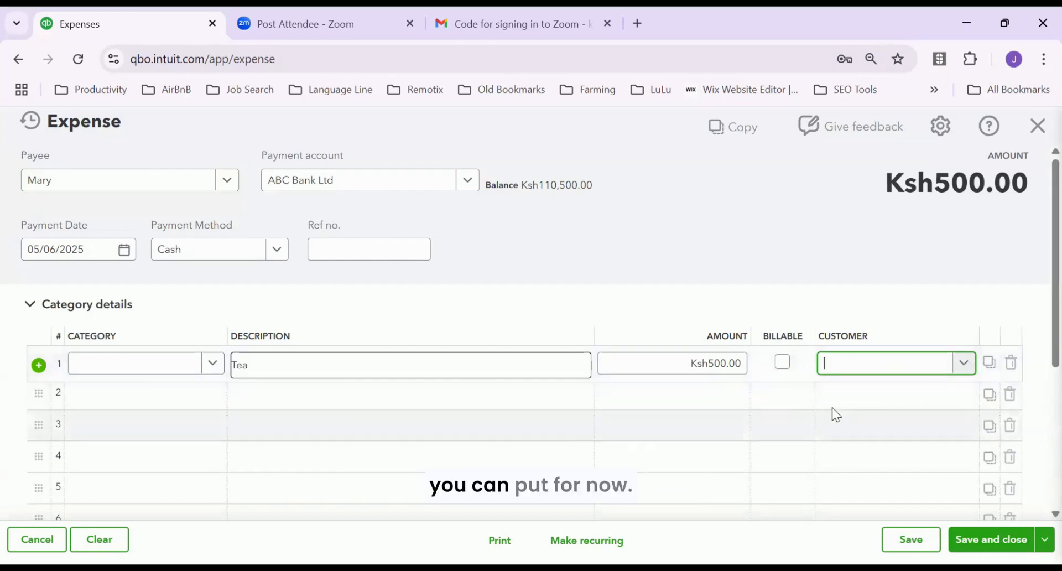
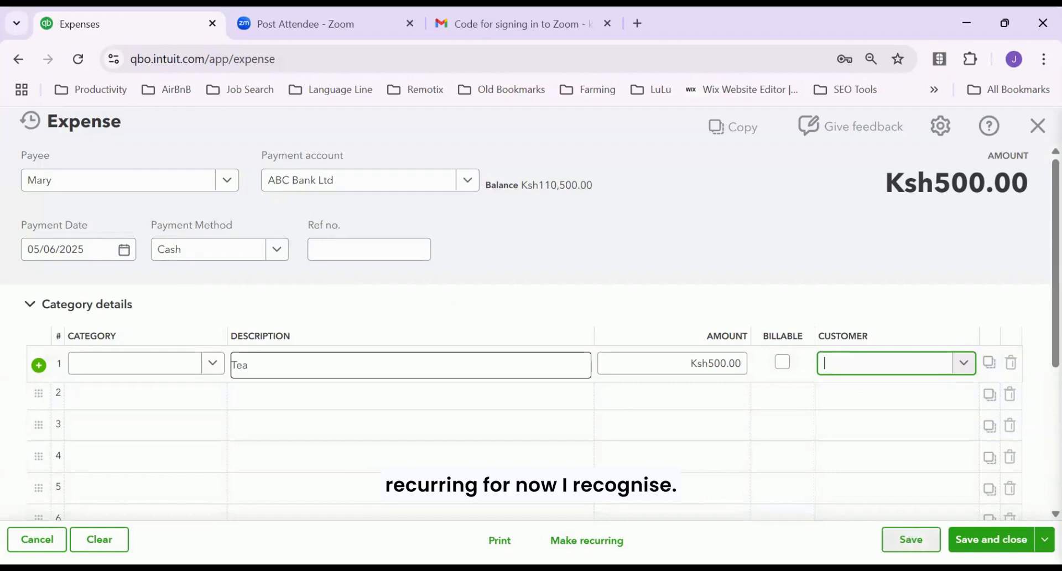
After the Tea expense fails to save, choose + Add new from the first line's Category list
{"action": "left_click", "coordinate": [919, 540]}
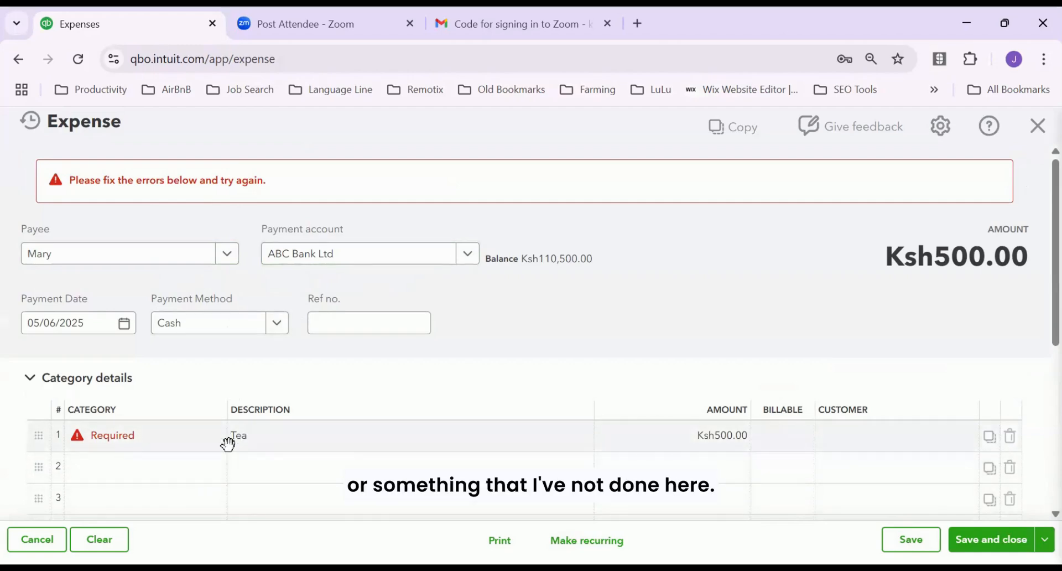
{"action": "left_click", "coordinate": [145, 445]}
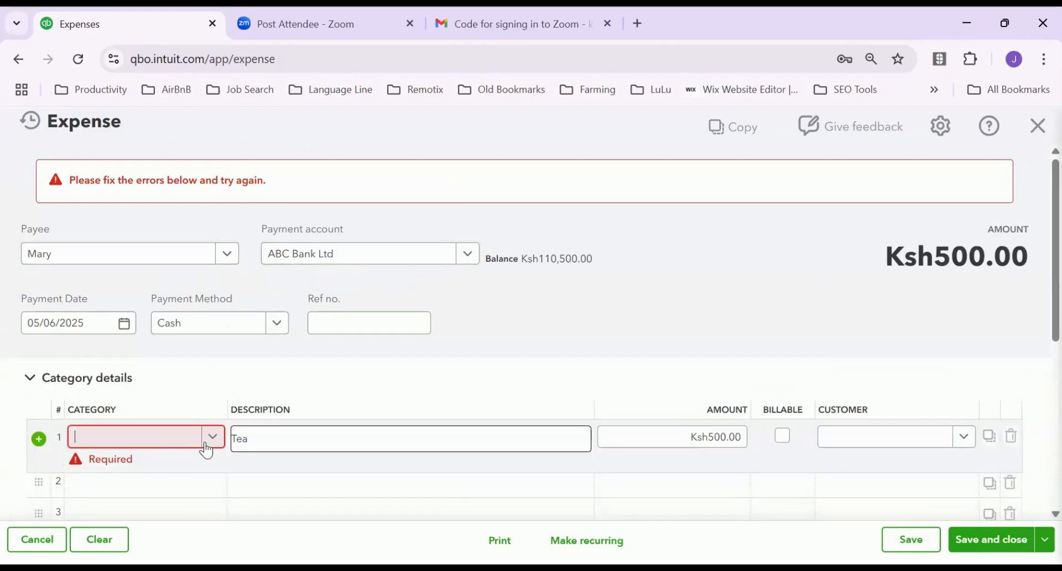
{"action": "left_click", "coordinate": [212, 440]}
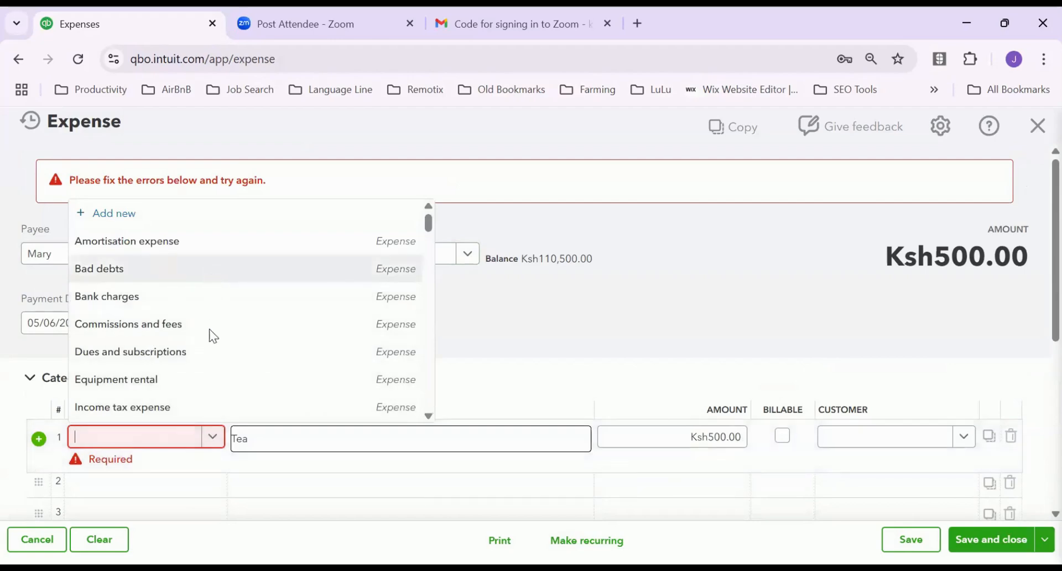
{"action": "scroll", "coordinate": [204, 367], "scroll_direction": "down", "scroll_amount": 2}
{"action": "scroll", "coordinate": [197, 332], "scroll_direction": "up", "scroll_amount": 2}
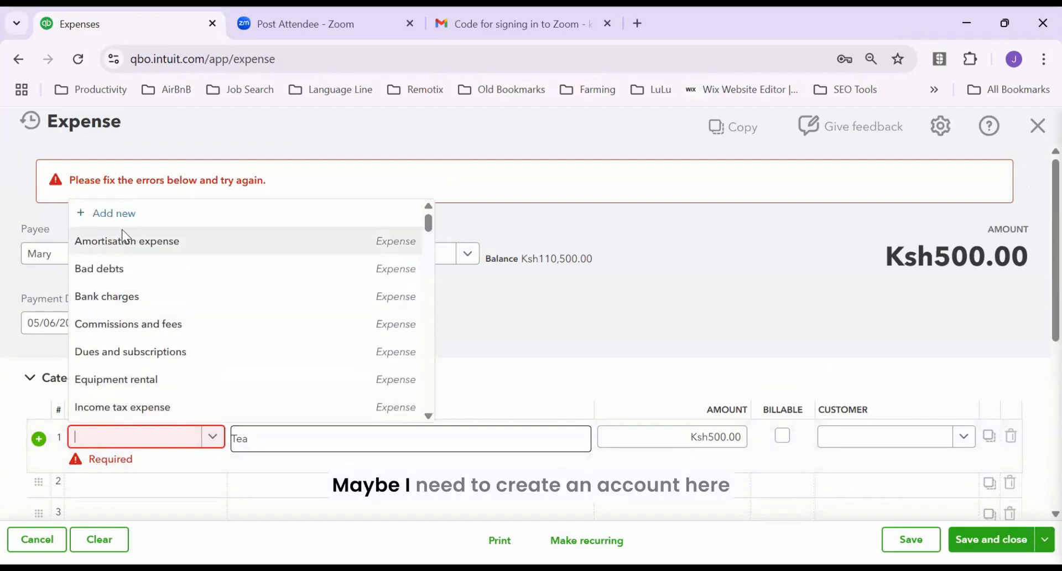
{"action": "left_click", "coordinate": [95, 265]}
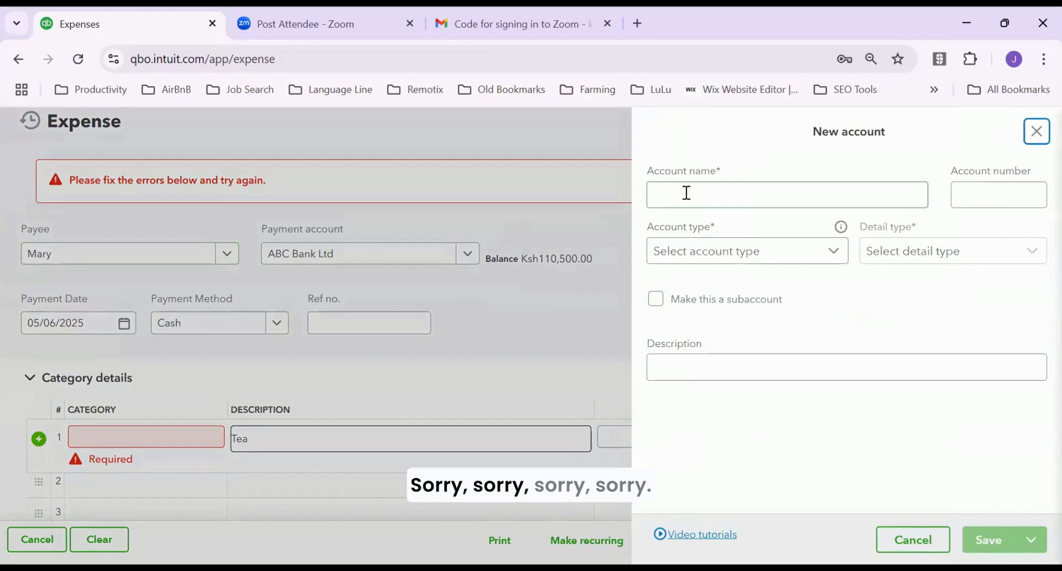
Name the new account Office Expenses and give it account type Expenses
{"action": "left_click", "coordinate": [680, 196]}
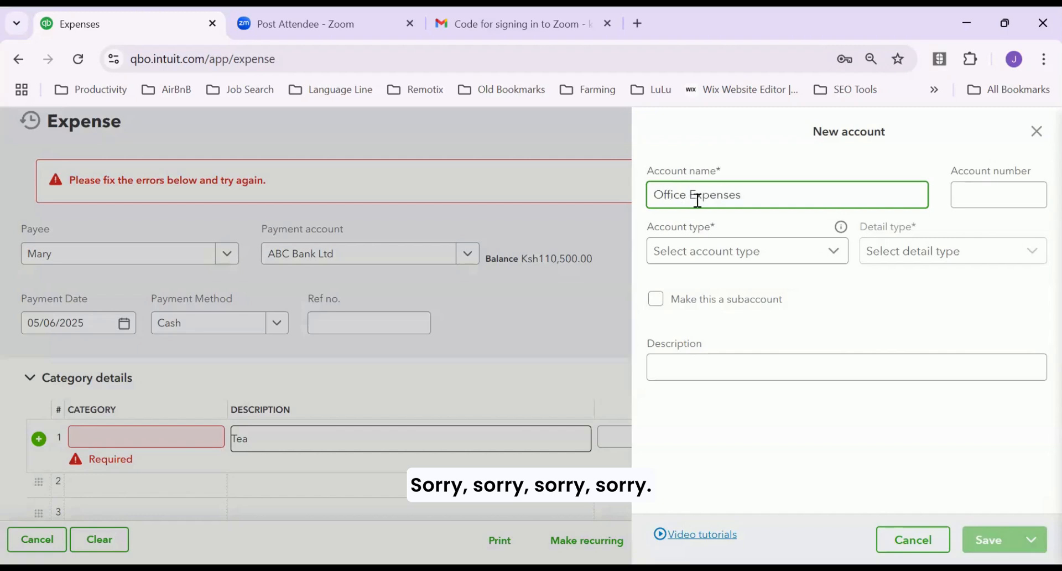
{"action": "left_click", "coordinate": [836, 256]}
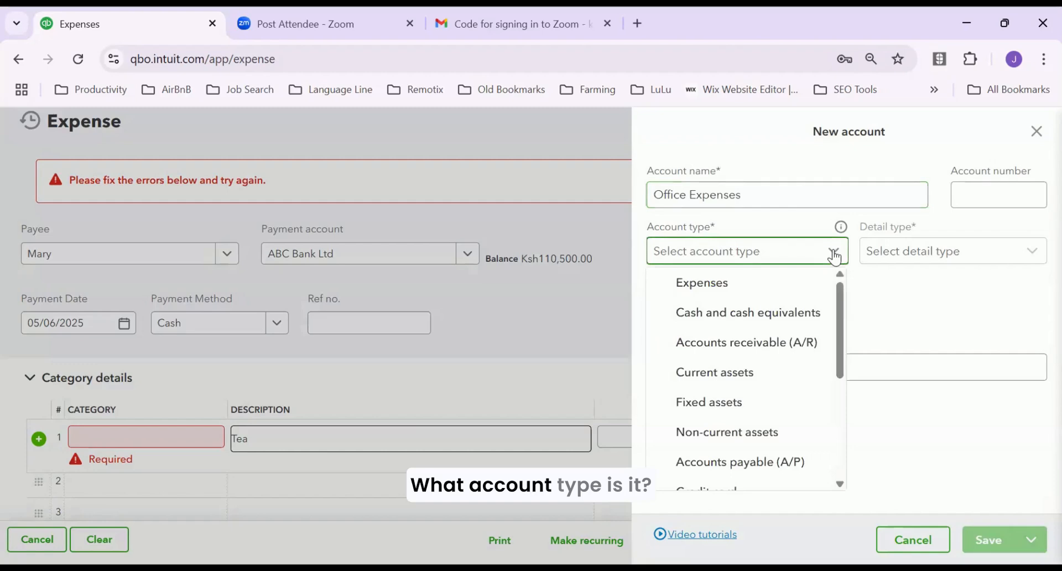
{"action": "left_click", "coordinate": [713, 284]}
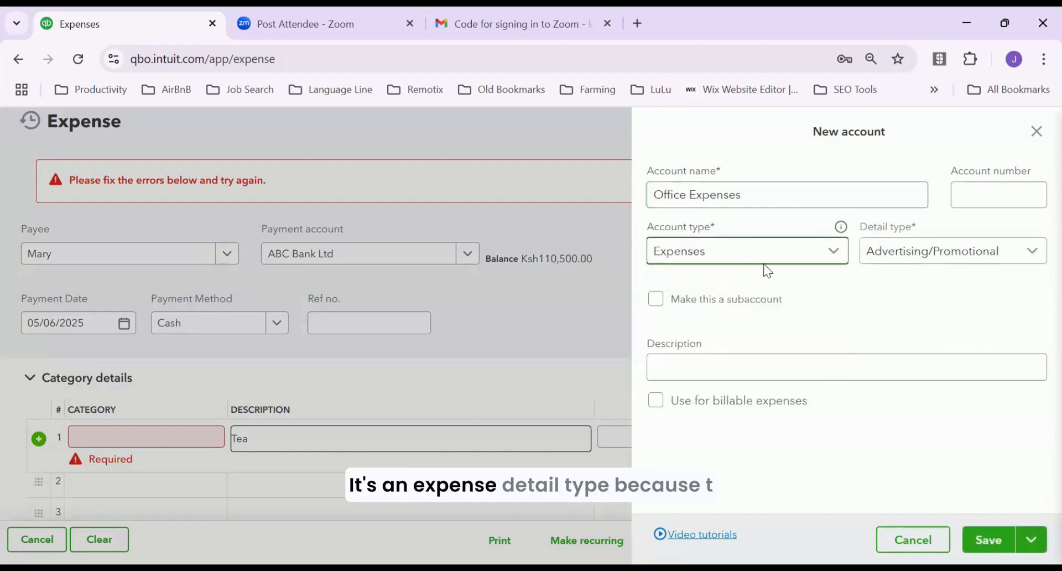
Set detail type to Meals and entertainment and save; the name is rejected as a duplicate
{"action": "left_click", "coordinate": [1022, 255]}
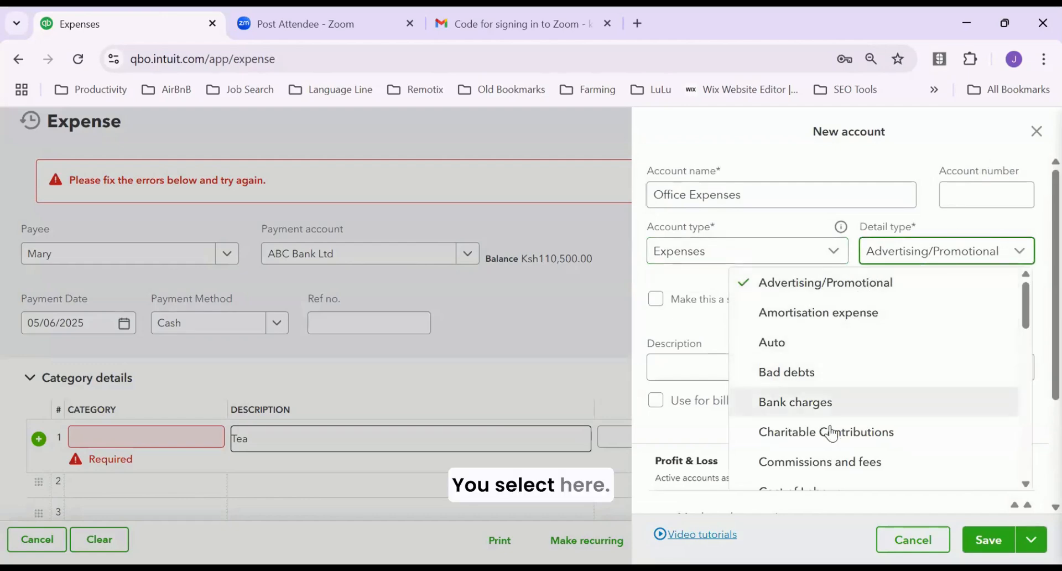
{"action": "scroll", "coordinate": [844, 433], "scroll_direction": "down", "scroll_amount": 2}
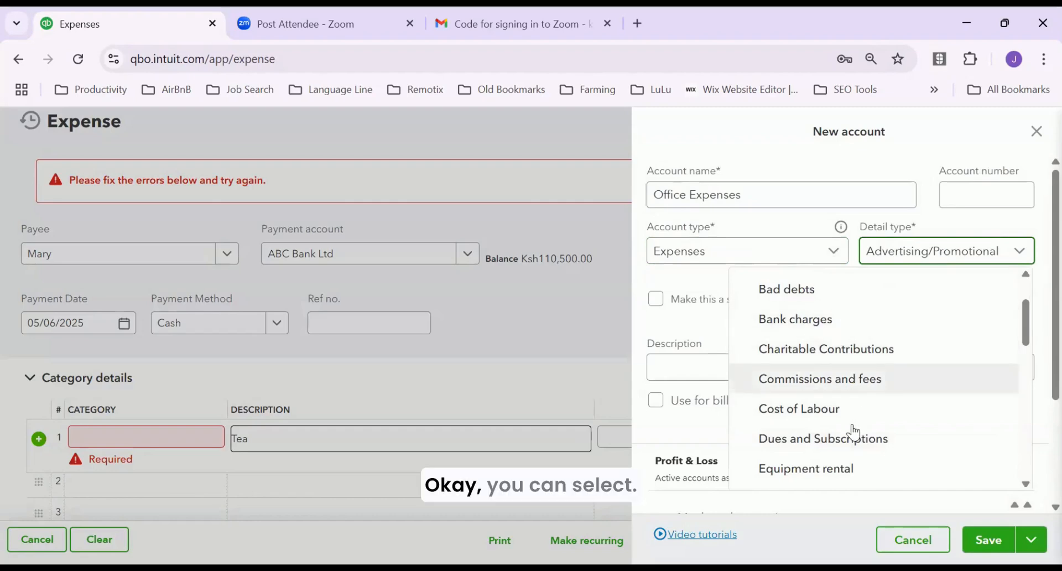
{"action": "scroll", "coordinate": [871, 438], "scroll_direction": "down", "scroll_amount": 2}
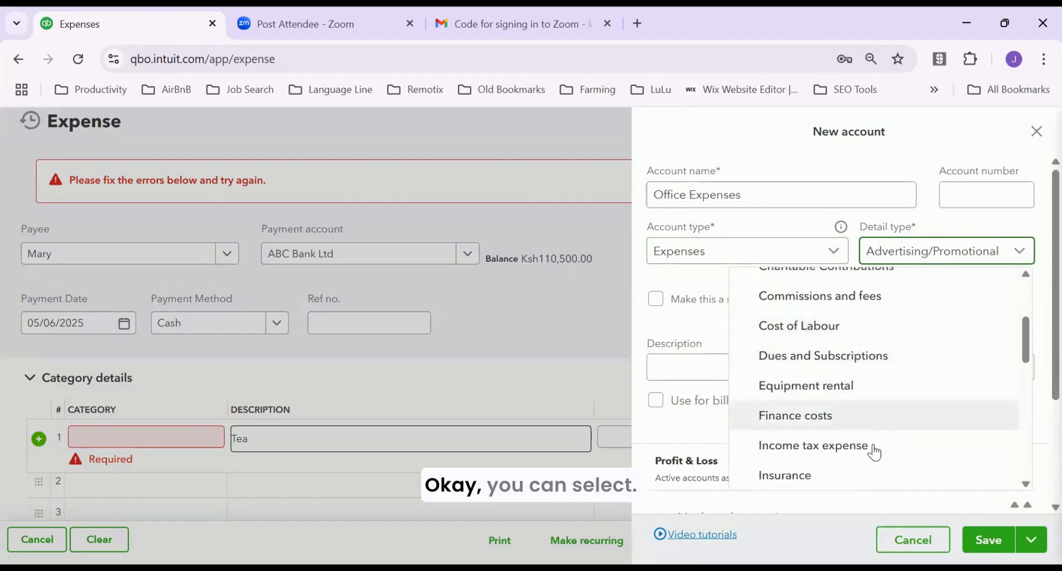
{"action": "scroll", "coordinate": [861, 459], "scroll_direction": "down", "scroll_amount": 3}
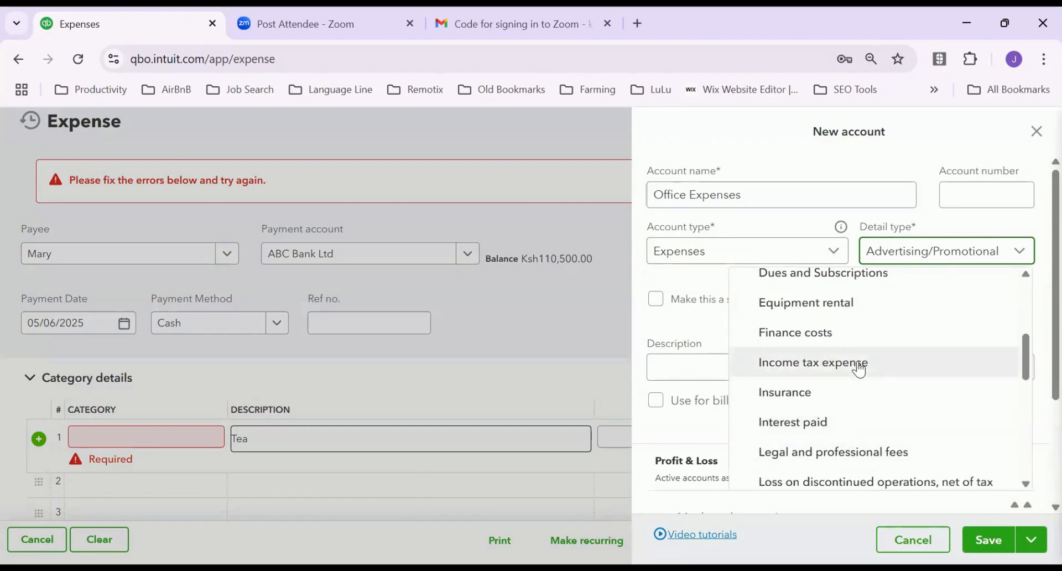
{"action": "scroll", "coordinate": [862, 447], "scroll_direction": "down", "scroll_amount": 4}
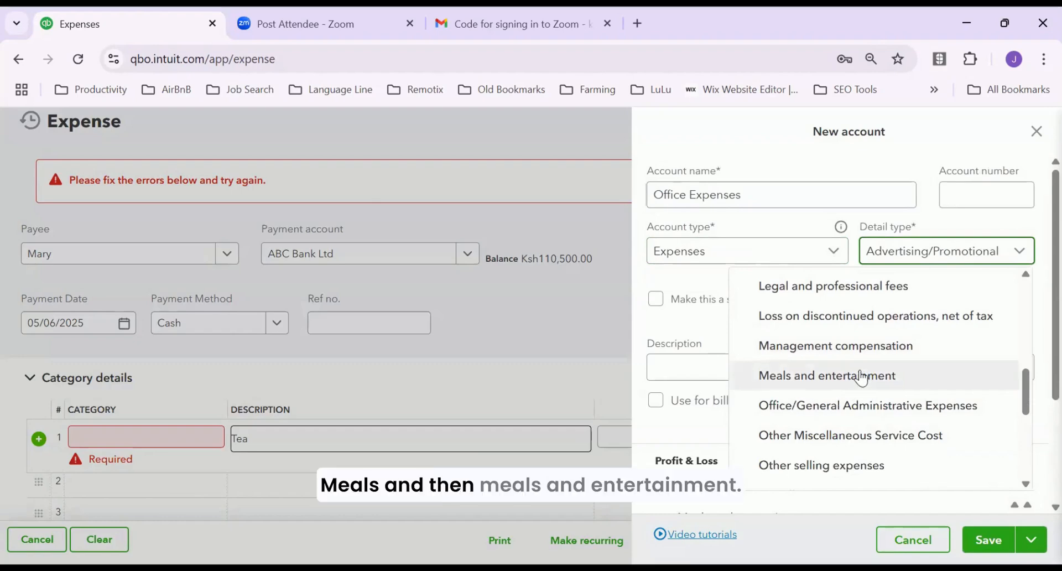
{"action": "left_click", "coordinate": [865, 374]}
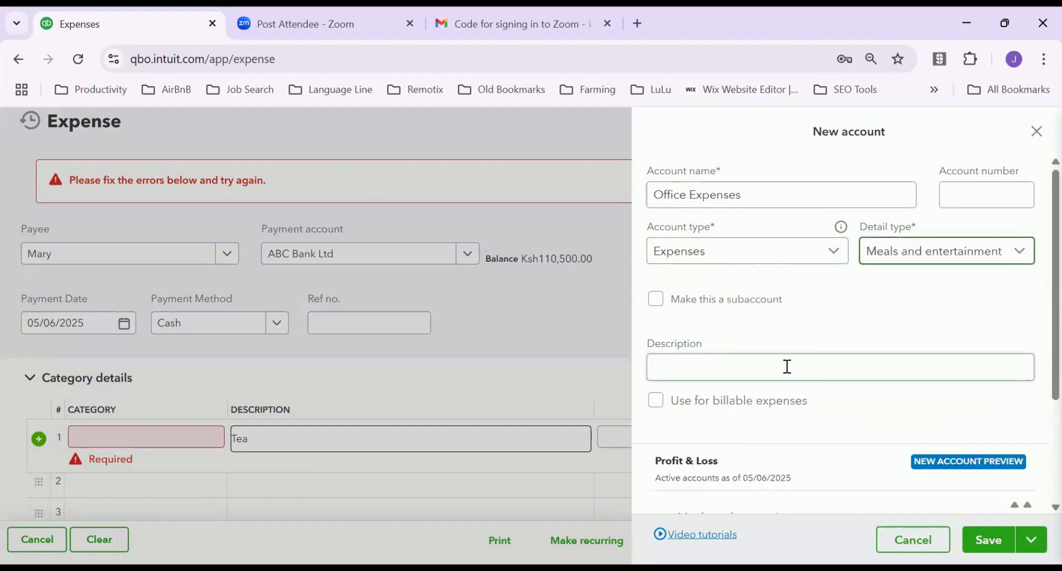
{"action": "left_click", "coordinate": [704, 371]}
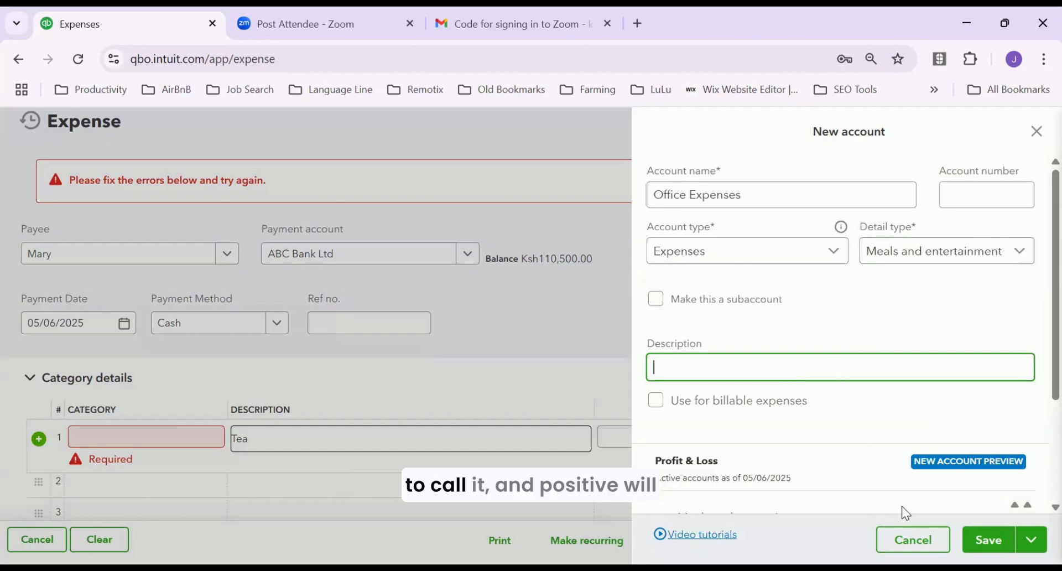
{"action": "scroll", "coordinate": [790, 470], "scroll_direction": "down", "scroll_amount": 2}
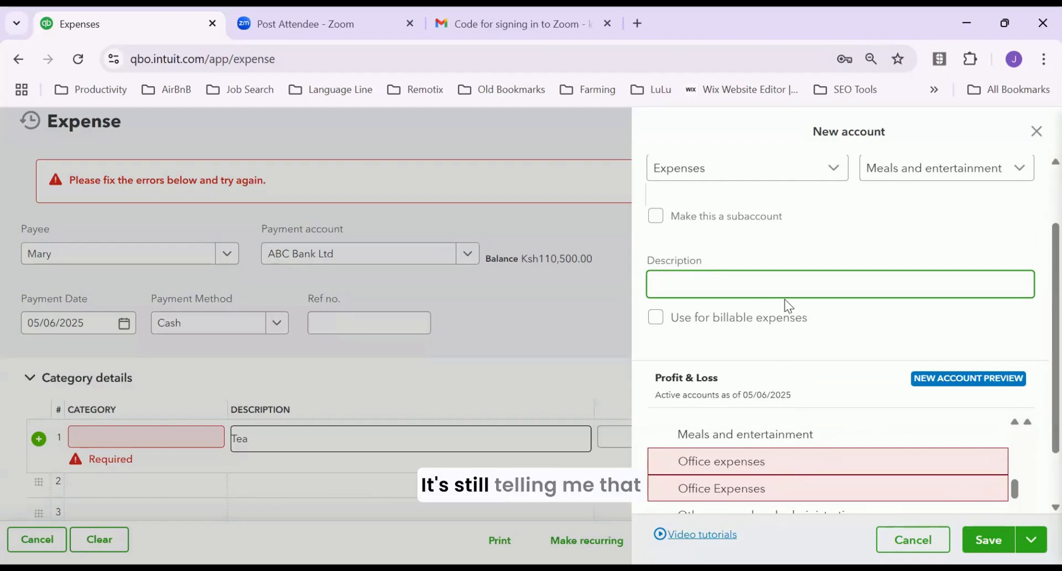
{"action": "scroll", "coordinate": [818, 281], "scroll_direction": "up", "scroll_amount": 2}
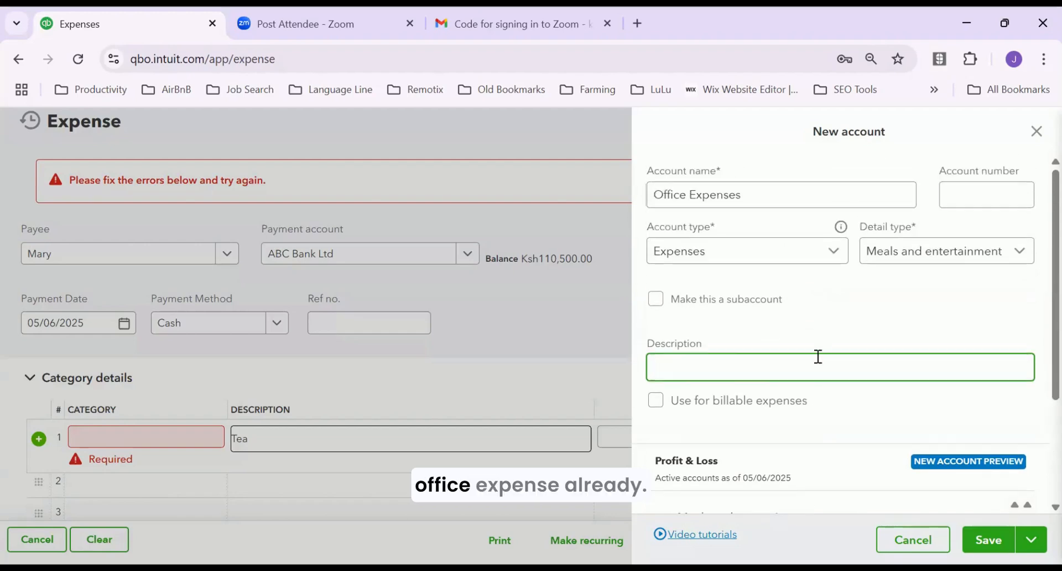
{"action": "left_click", "coordinate": [988, 541]}
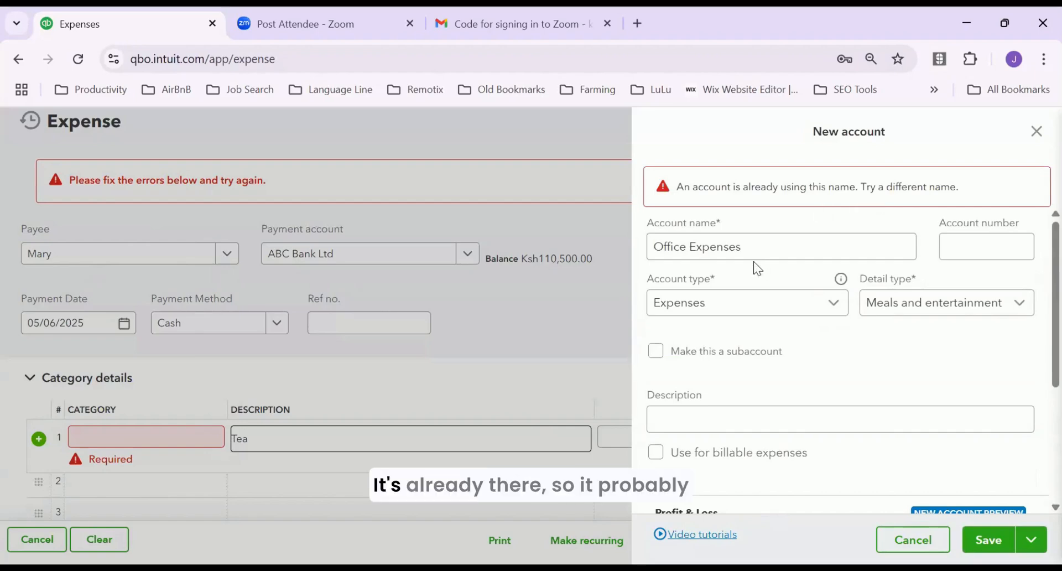
Categorise the Tea line under a new Expenses account 'offce', then save and close the Ksh500.00 expense
{"action": "left_click", "coordinate": [190, 436]}
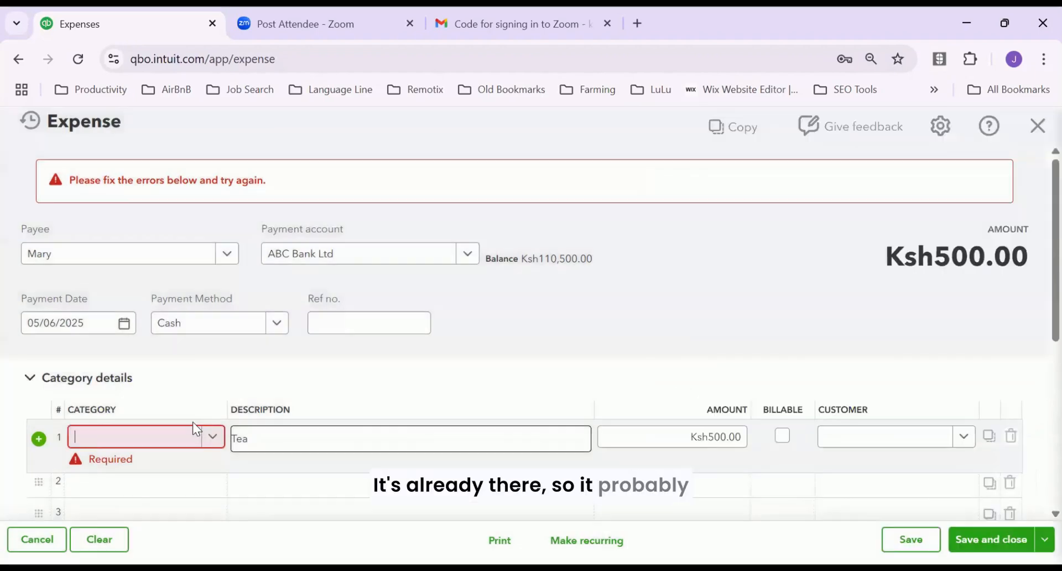
{"action": "left_click", "coordinate": [214, 435]}
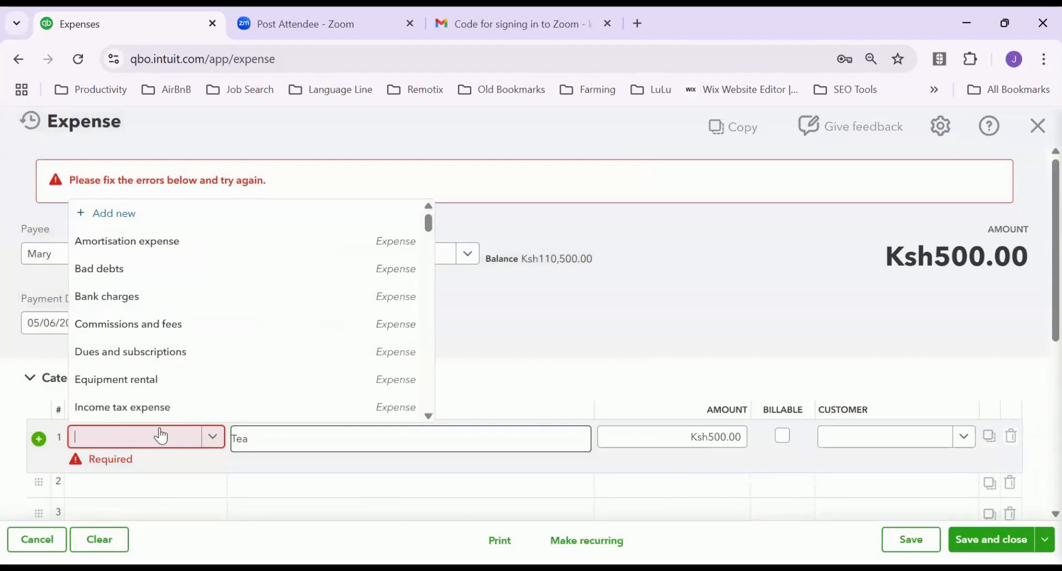
{"action": "left_click", "coordinate": [160, 434]}
{"action": "type", "text": "off"}
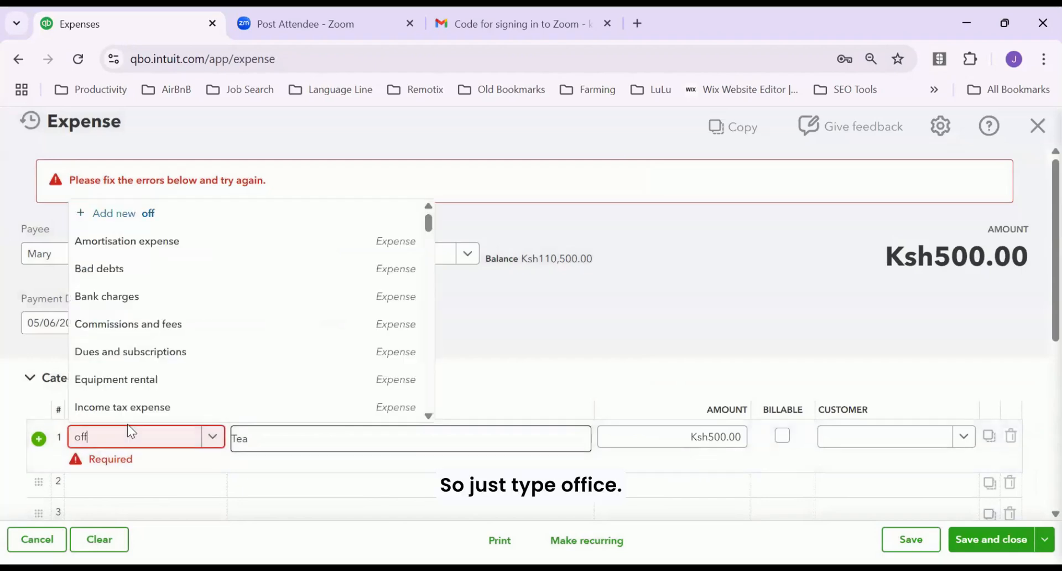
{"action": "type", "text": "ce"}
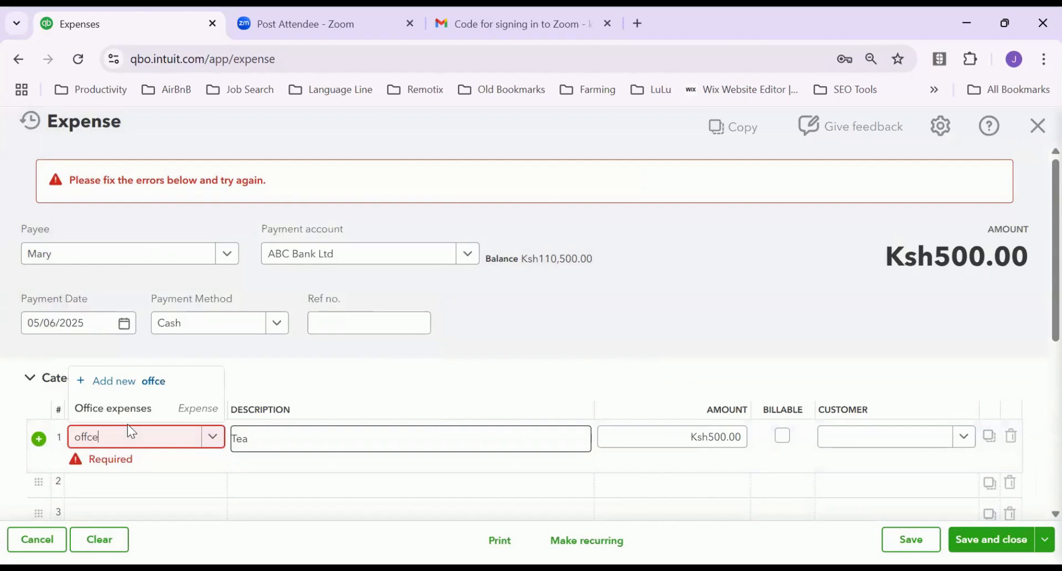
{"action": "key", "text": "Return"}
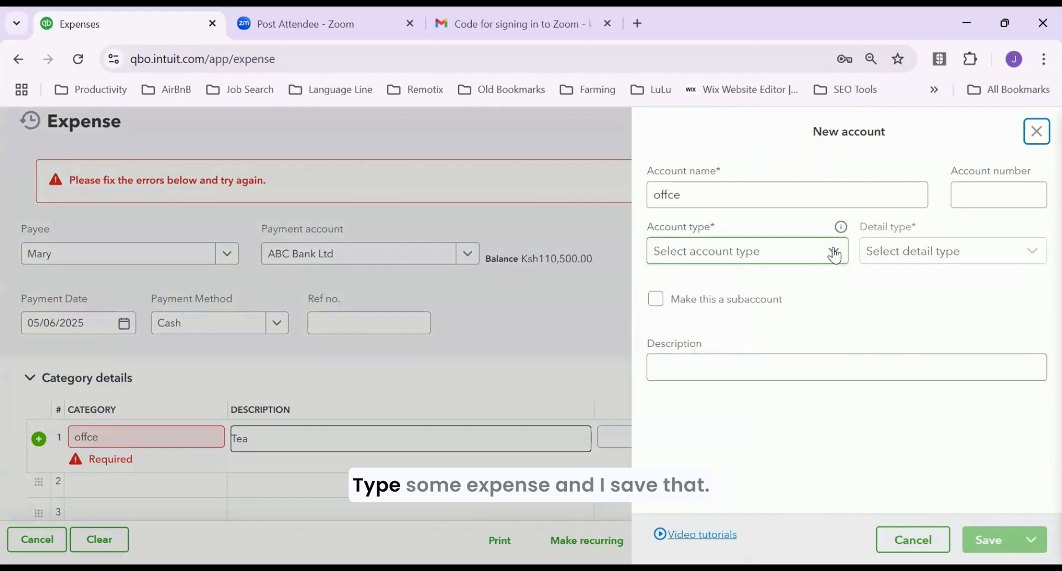
{"action": "left_click", "coordinate": [725, 256]}
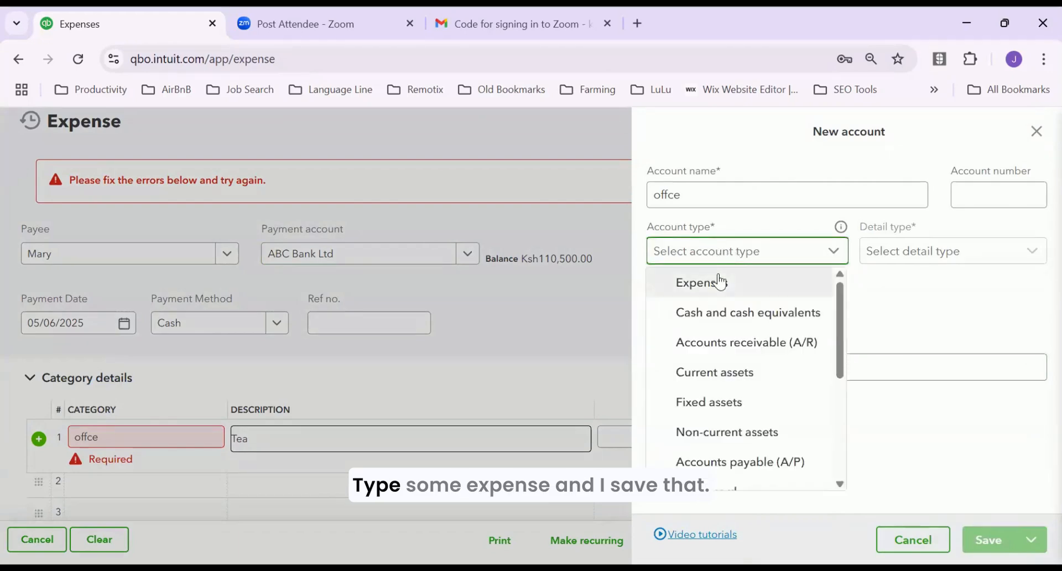
{"action": "left_click", "coordinate": [713, 296]}
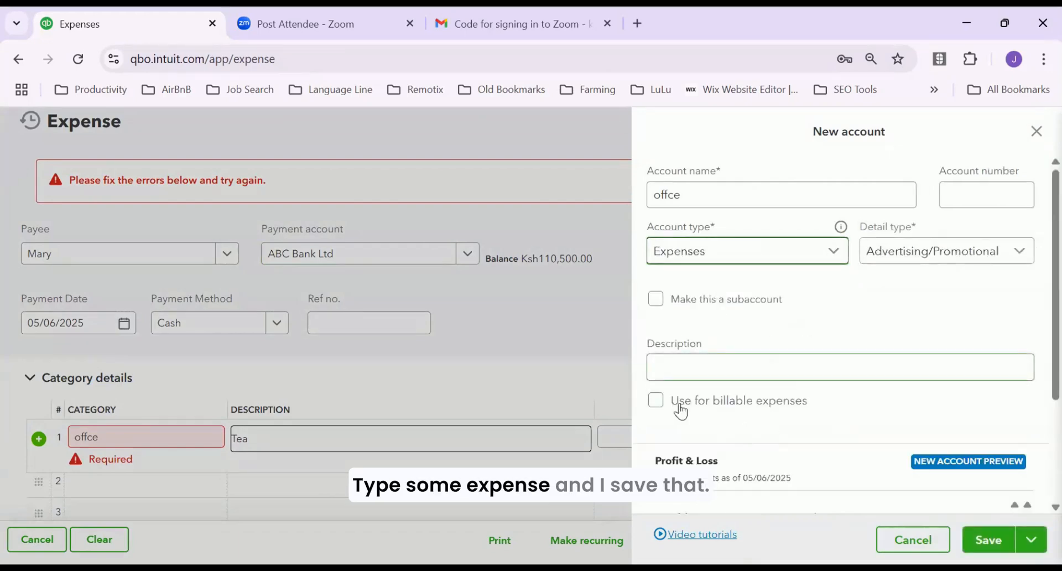
{"action": "left_click", "coordinate": [988, 540]}
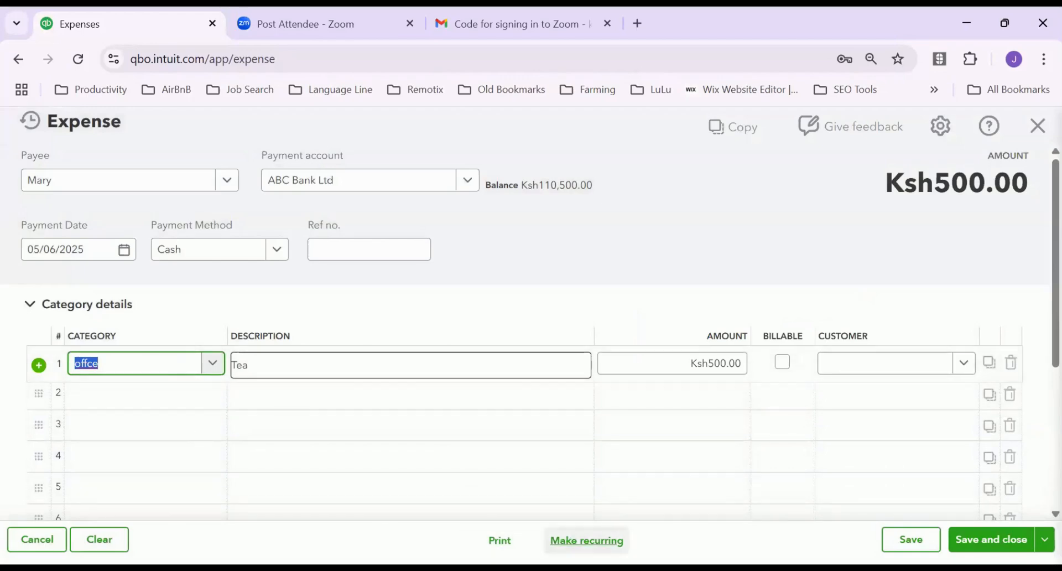
{"action": "left_click", "coordinate": [910, 539]}
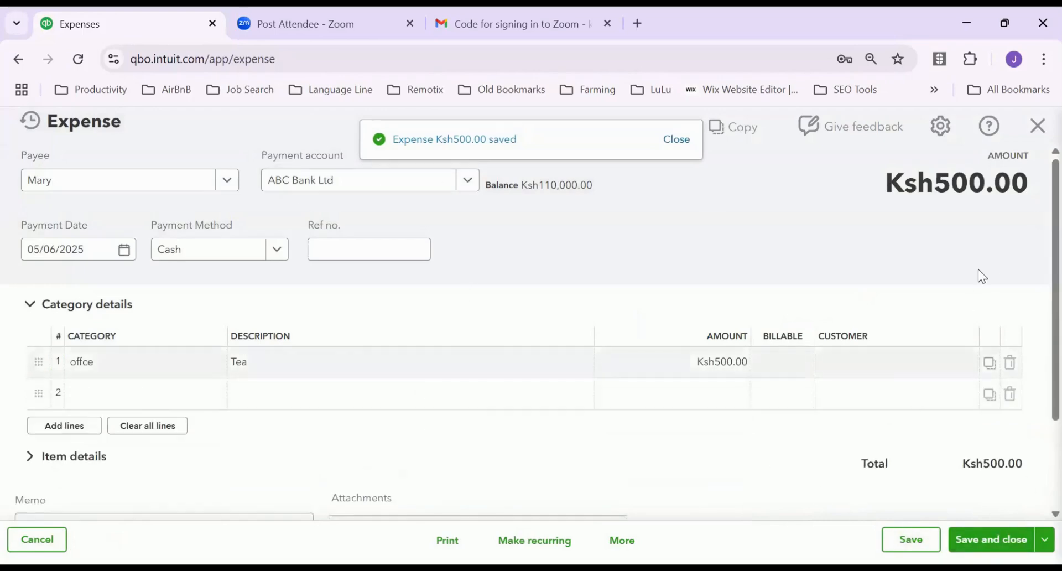
{"action": "left_click", "coordinate": [1037, 126]}
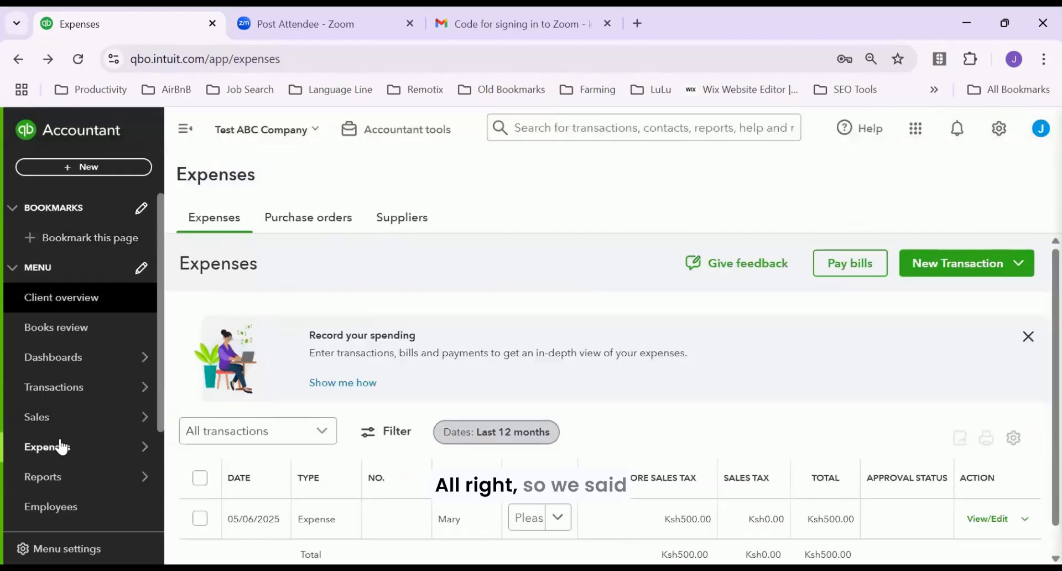
Open Standard reports from the Reports menu in the left navigation
{"action": "mouse_move", "coordinate": [82, 445]}
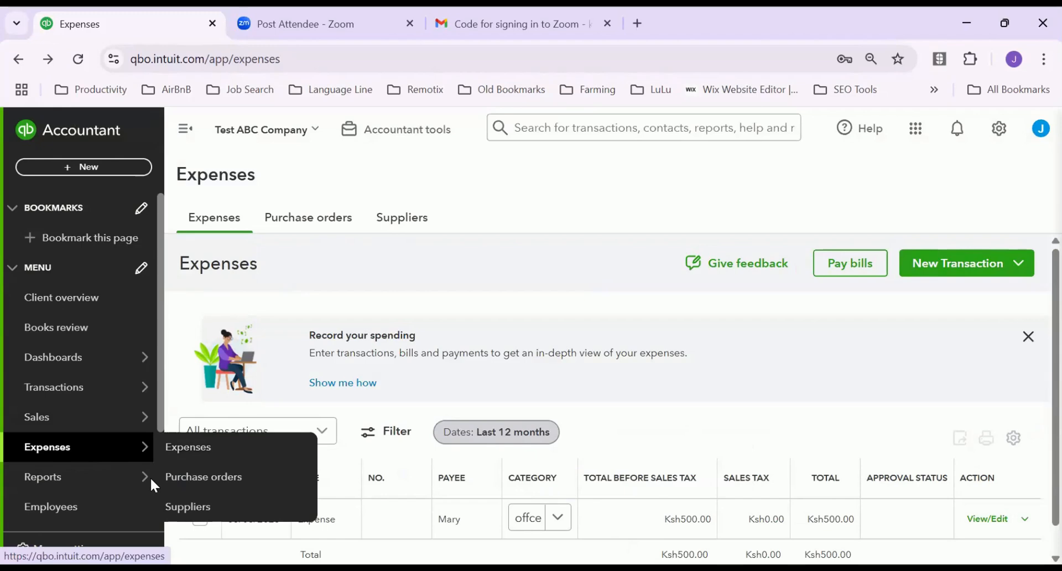
{"action": "mouse_move", "coordinate": [75, 485]}
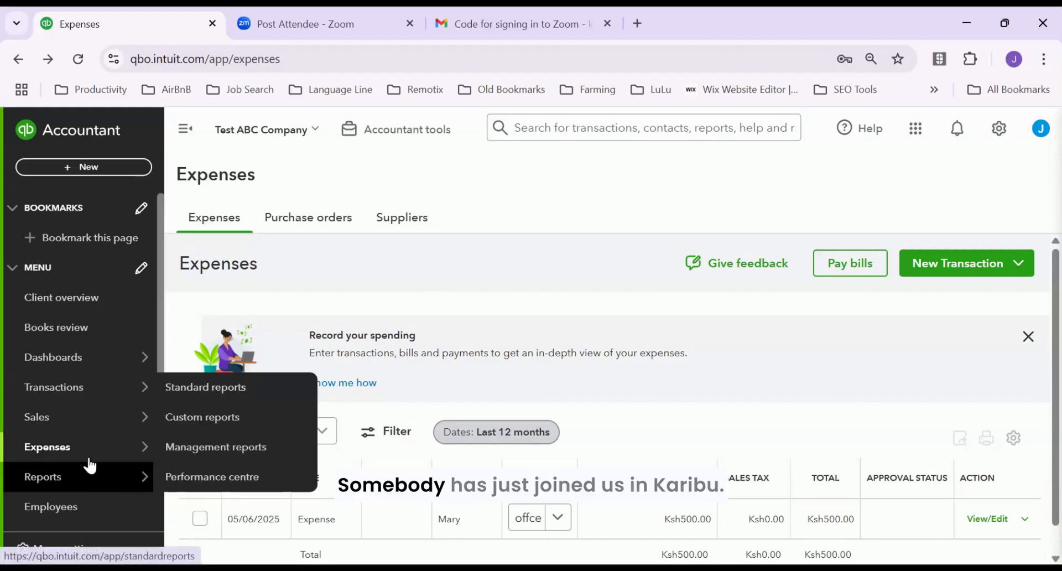
{"action": "mouse_move", "coordinate": [108, 457]}
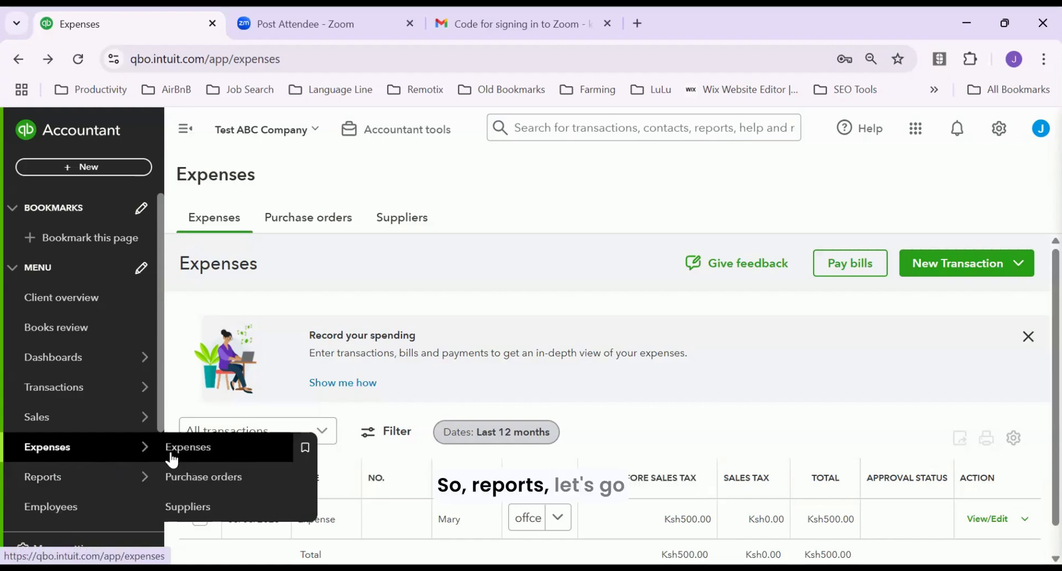
{"action": "left_click", "coordinate": [224, 384]}
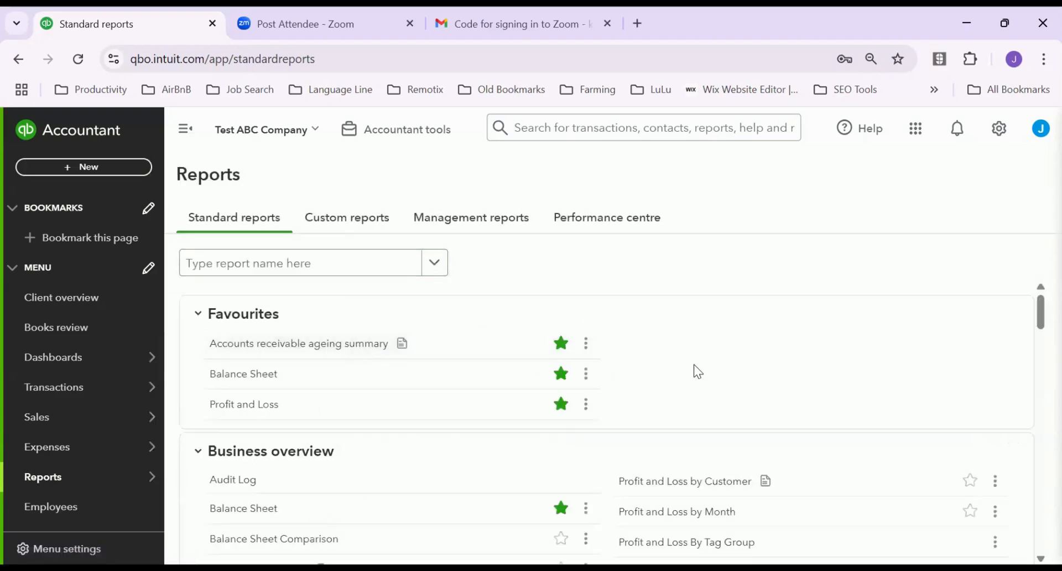
Open Customer Balance Detail under Who owes you; the All Dates report is empty
{"action": "scroll", "coordinate": [693, 364], "scroll_direction": "down", "scroll_amount": 3}
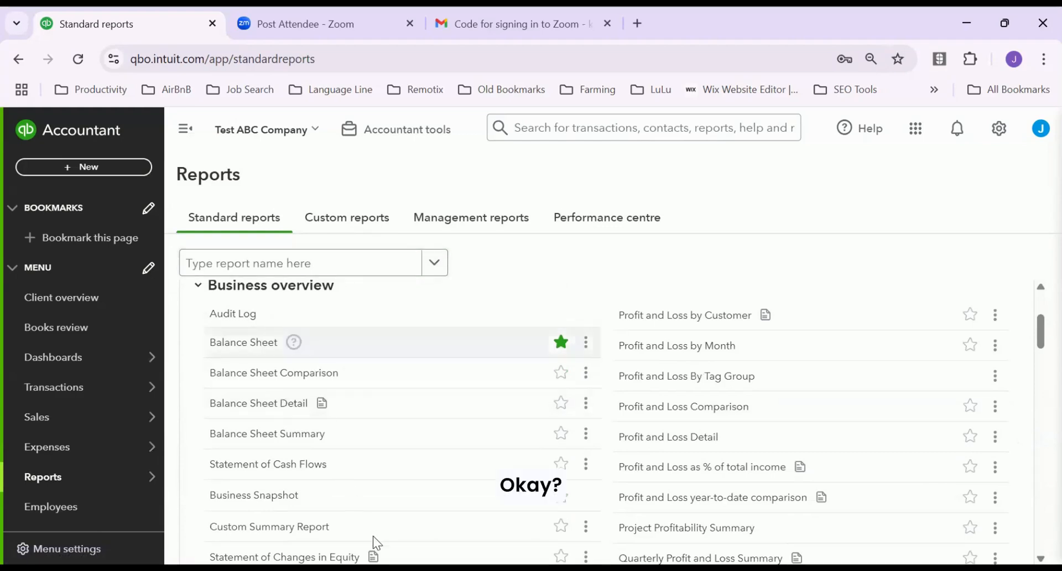
{"action": "scroll", "coordinate": [661, 468], "scroll_direction": "down", "scroll_amount": 1}
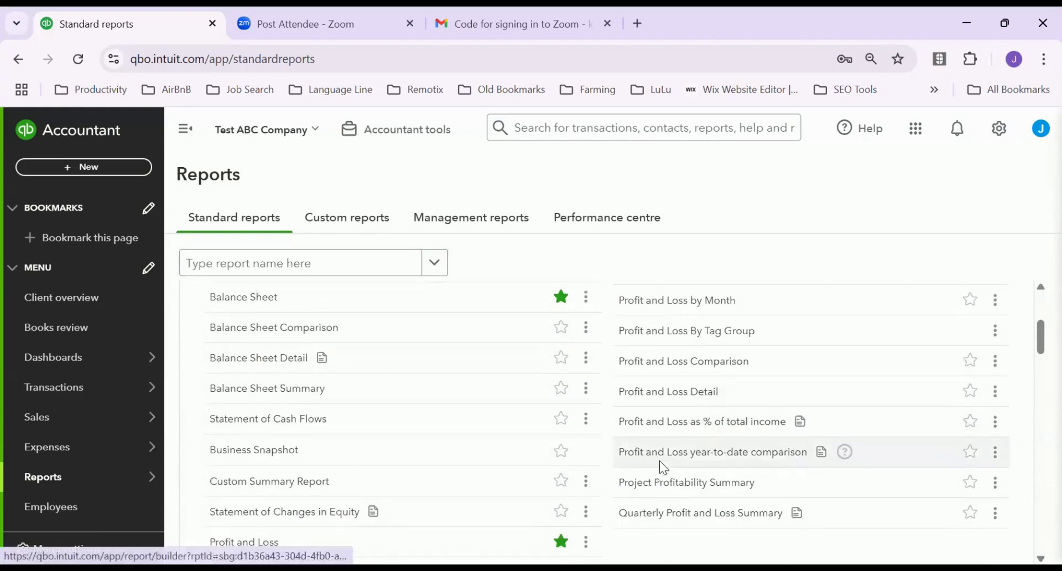
{"action": "scroll", "coordinate": [687, 441], "scroll_direction": "up", "scroll_amount": 5}
{"action": "scroll", "coordinate": [705, 454], "scroll_direction": "down", "scroll_amount": 2}
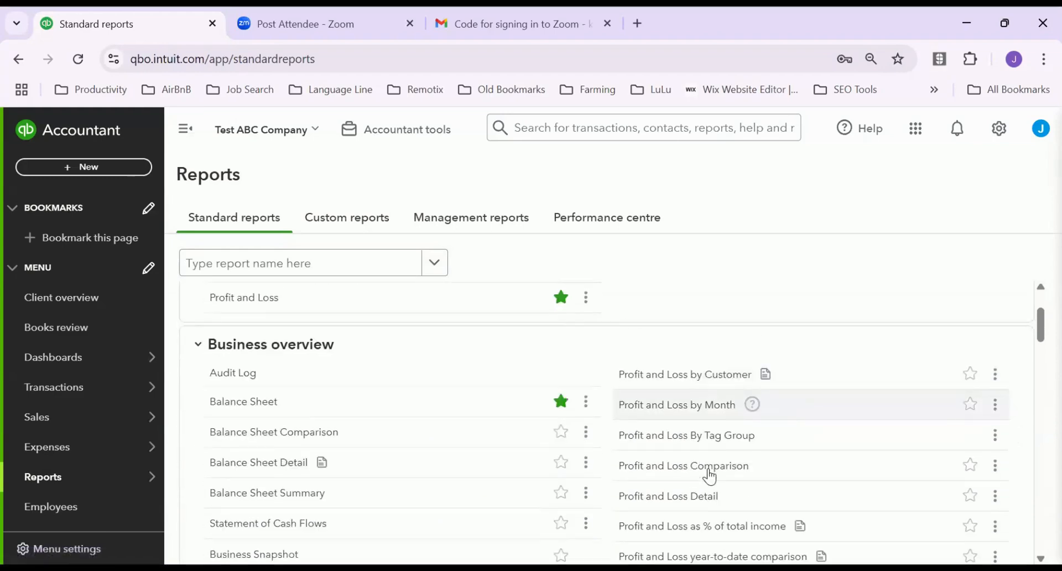
{"action": "scroll", "coordinate": [709, 476], "scroll_direction": "down", "scroll_amount": 1}
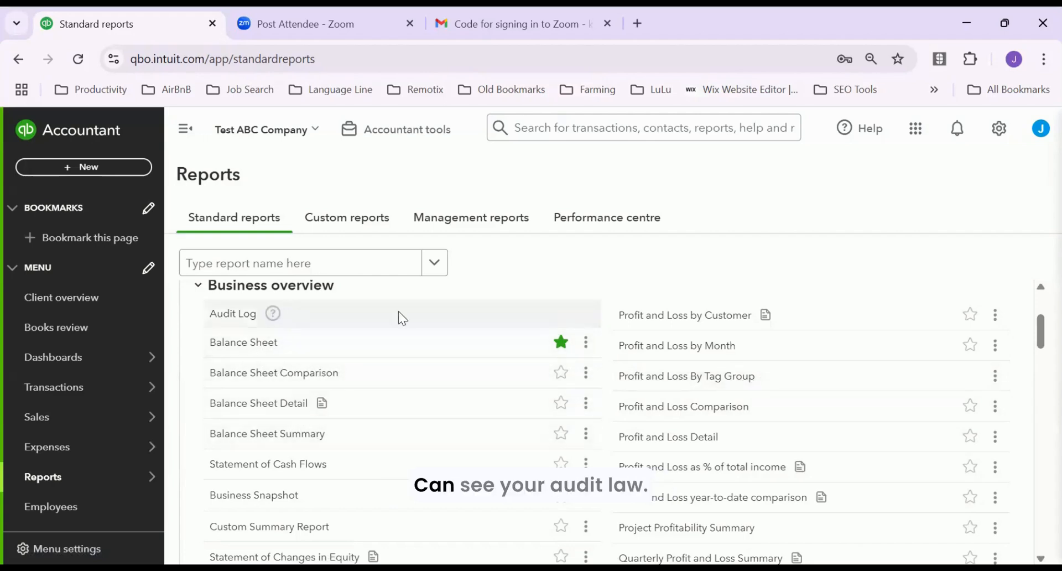
{"action": "scroll", "coordinate": [426, 448], "scroll_direction": "down", "scroll_amount": 3}
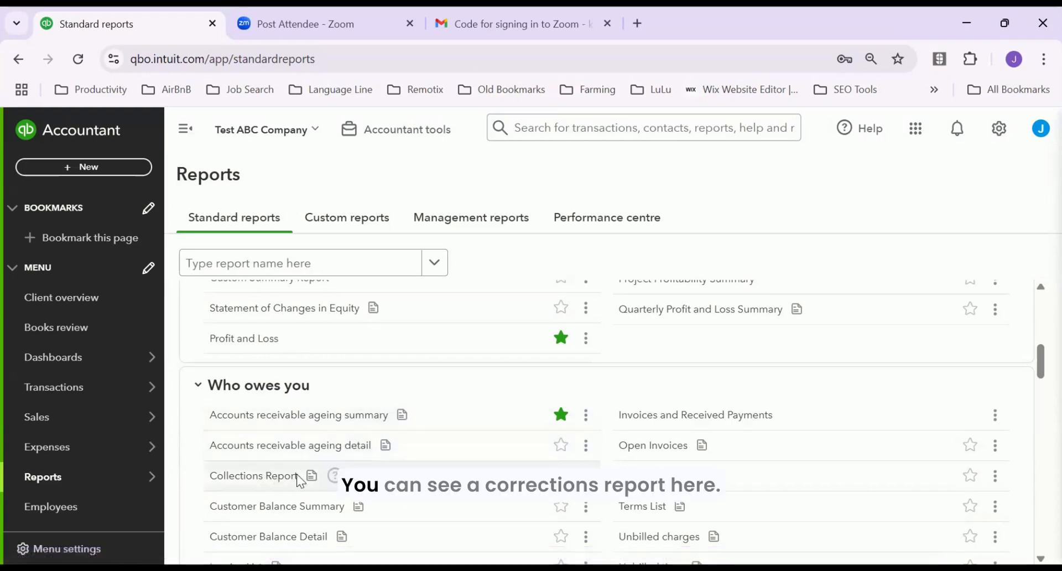
{"action": "scroll", "coordinate": [298, 470], "scroll_direction": "down", "scroll_amount": 2}
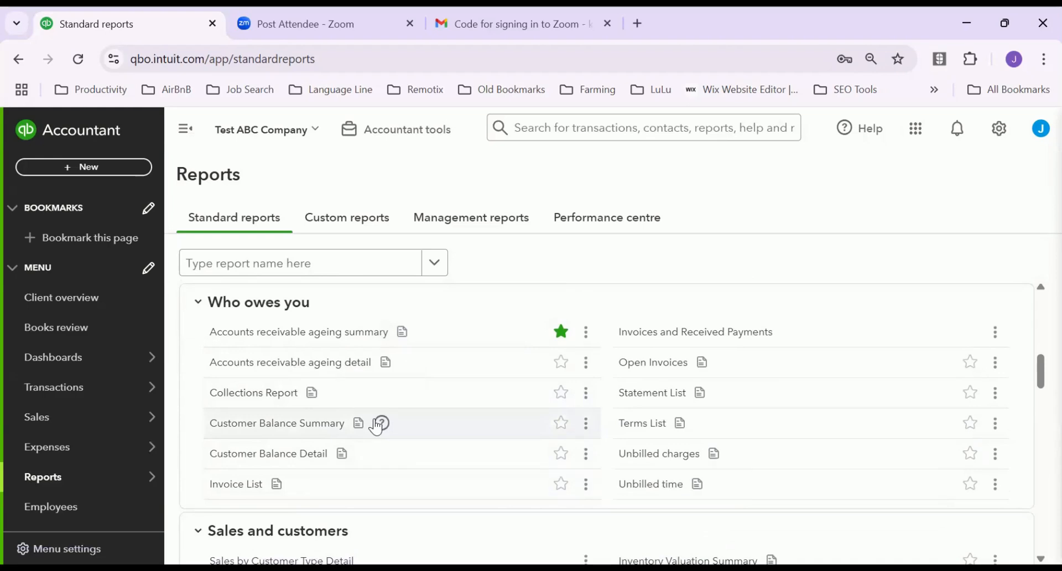
{"action": "left_click", "coordinate": [295, 453]}
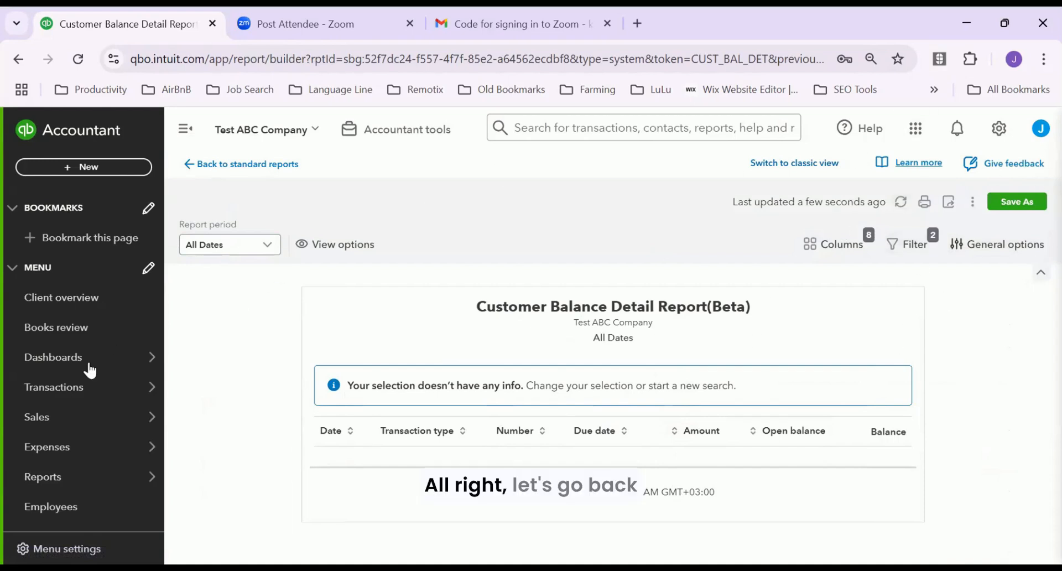
Go back to Standard reports and open Invoice List under Who owes you
{"action": "mouse_move", "coordinate": [57, 473]}
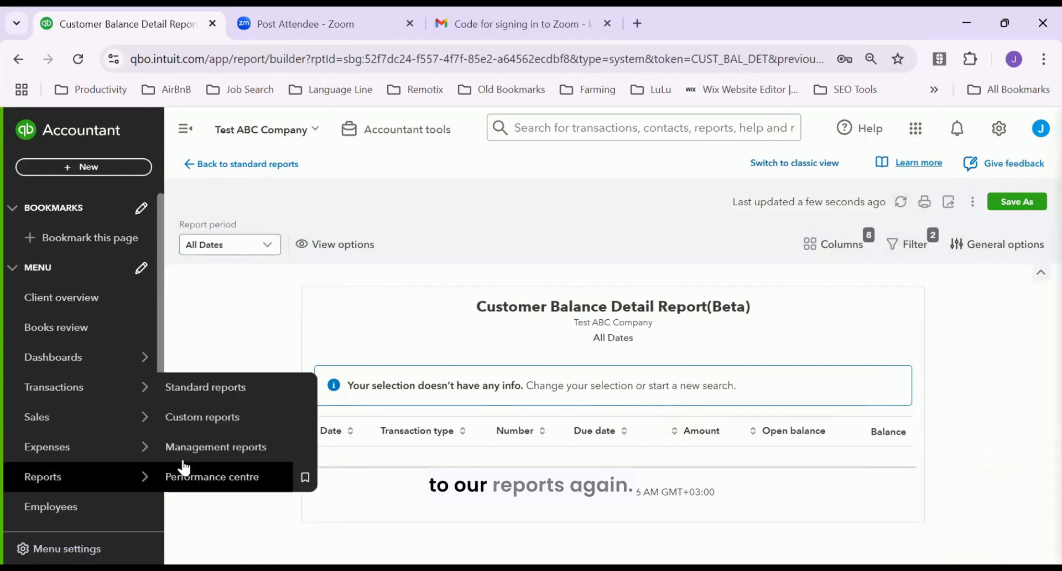
{"action": "left_click", "coordinate": [238, 390]}
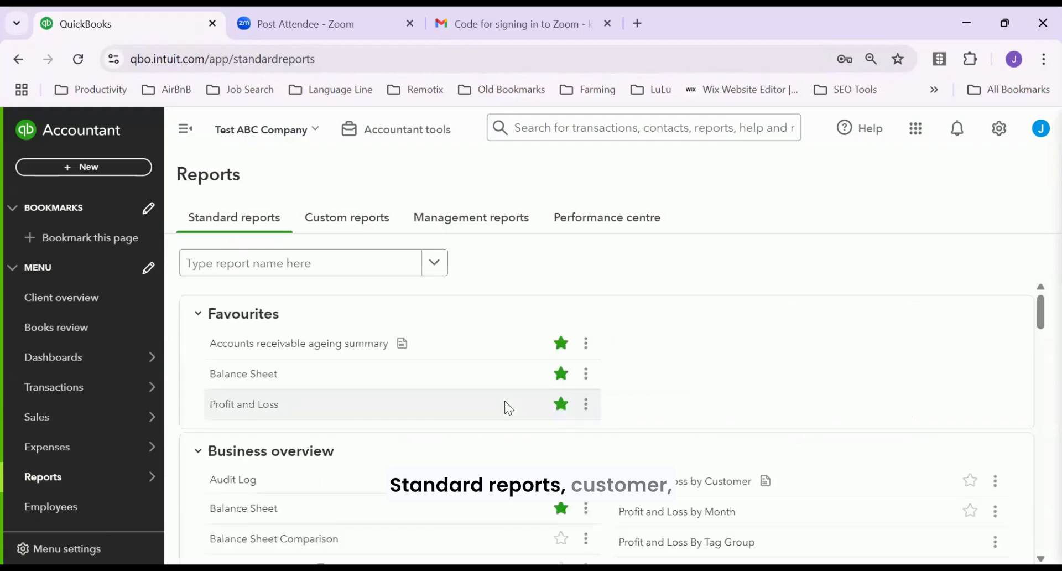
{"action": "scroll", "coordinate": [553, 397], "scroll_direction": "down", "scroll_amount": 8}
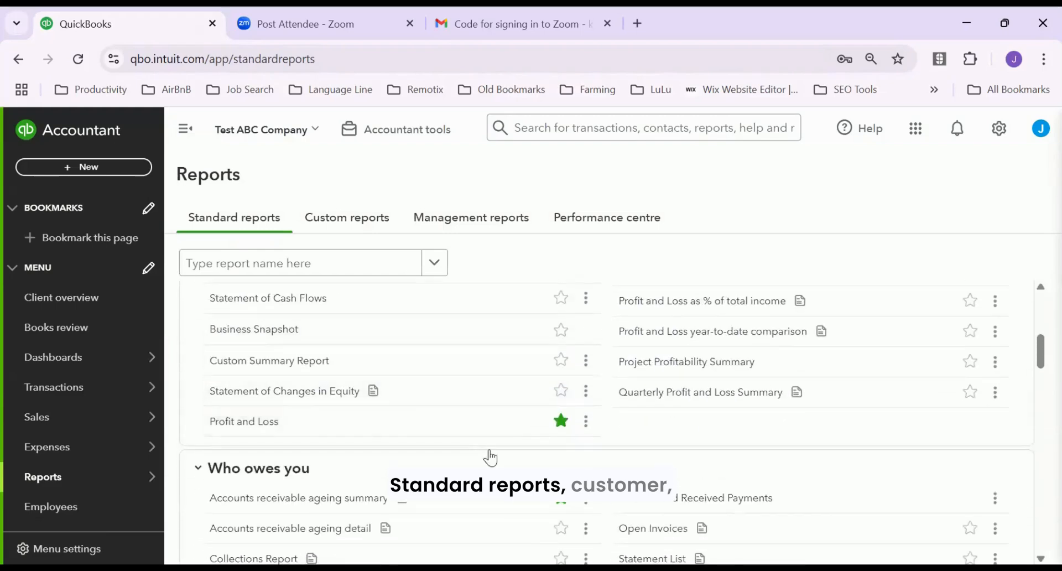
{"action": "scroll", "coordinate": [473, 444], "scroll_direction": "down", "scroll_amount": 1}
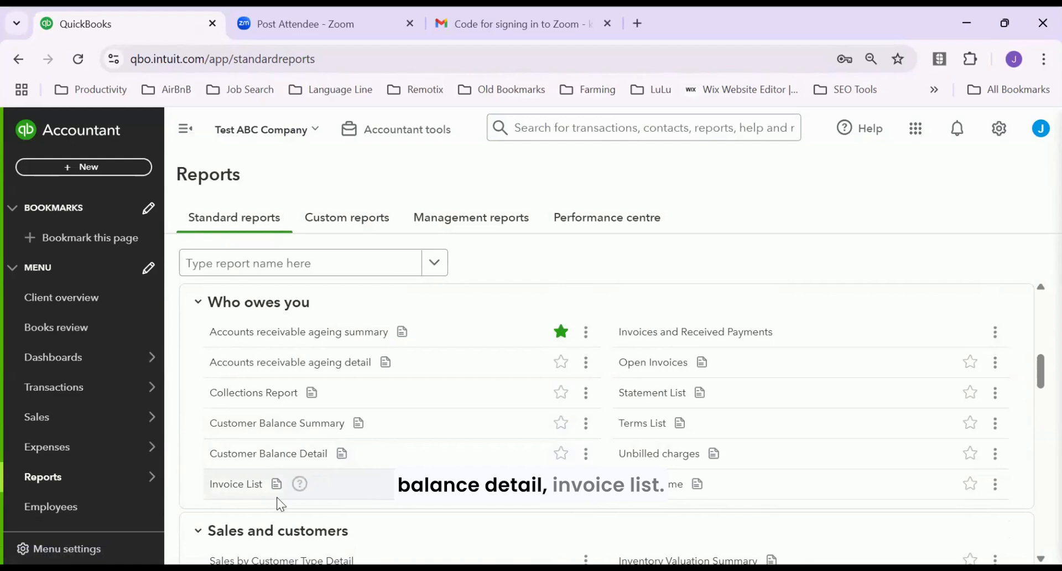
{"action": "left_click", "coordinate": [235, 483]}
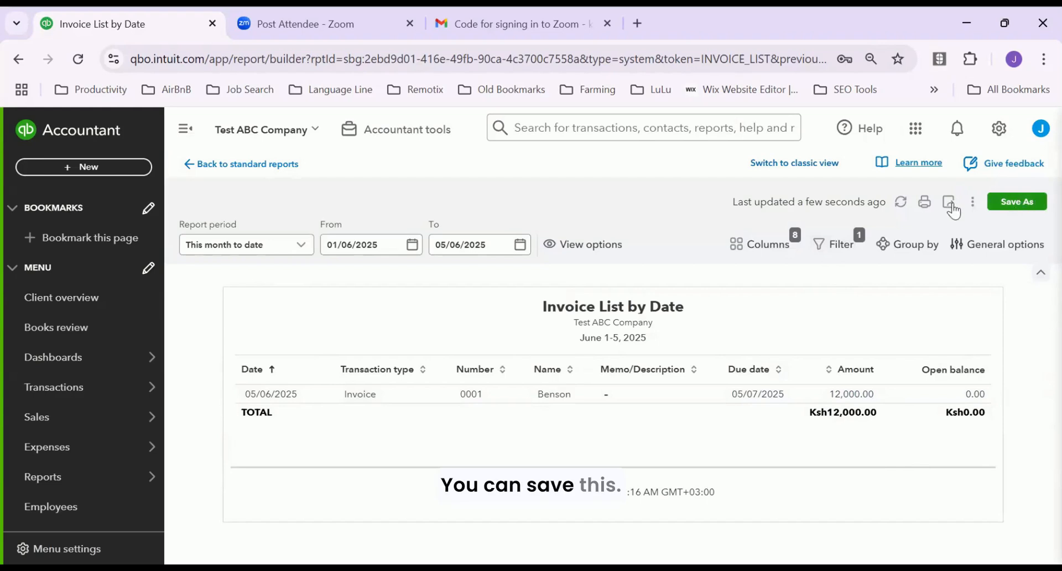
Show the More menu beside Save As on the Invoice List by Date report
{"action": "left_click", "coordinate": [974, 203]}
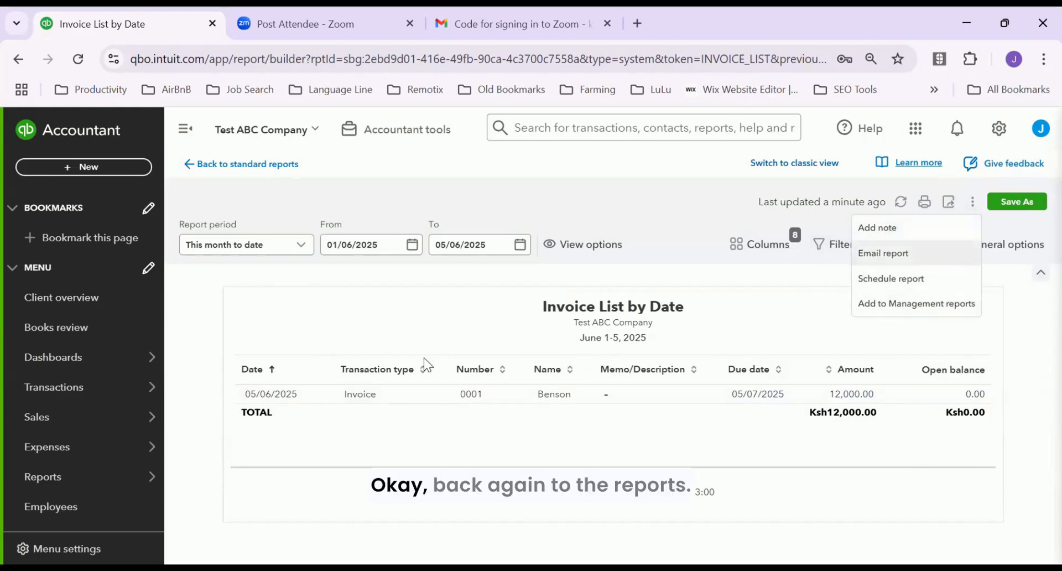
{"action": "mouse_move", "coordinate": [78, 447]}
{"action": "mouse_move", "coordinate": [145, 464]}
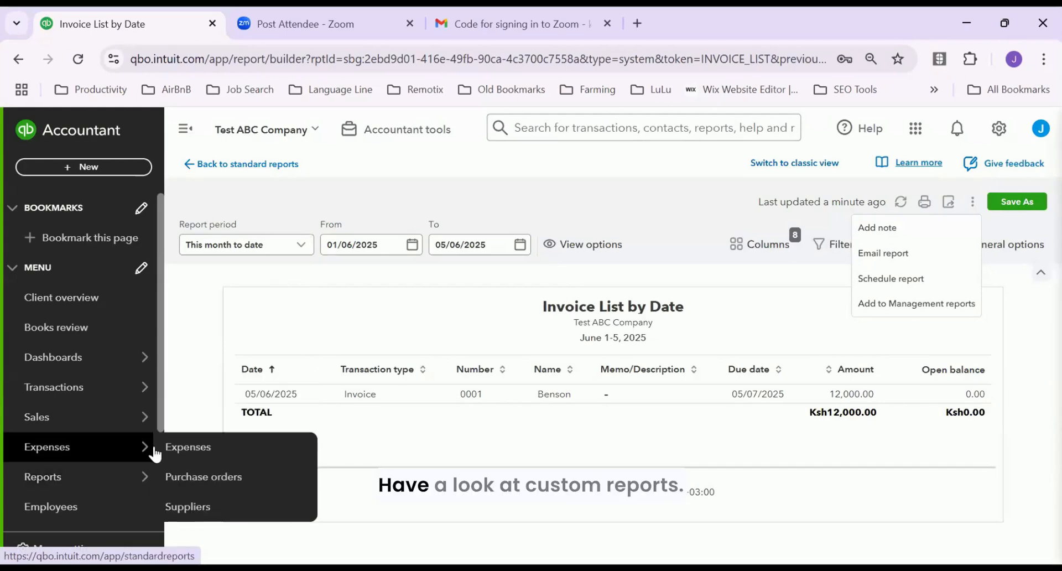
On Custom reports, choose Profit and Loss from the report-name dropdown
{"action": "left_click", "coordinate": [214, 418]}
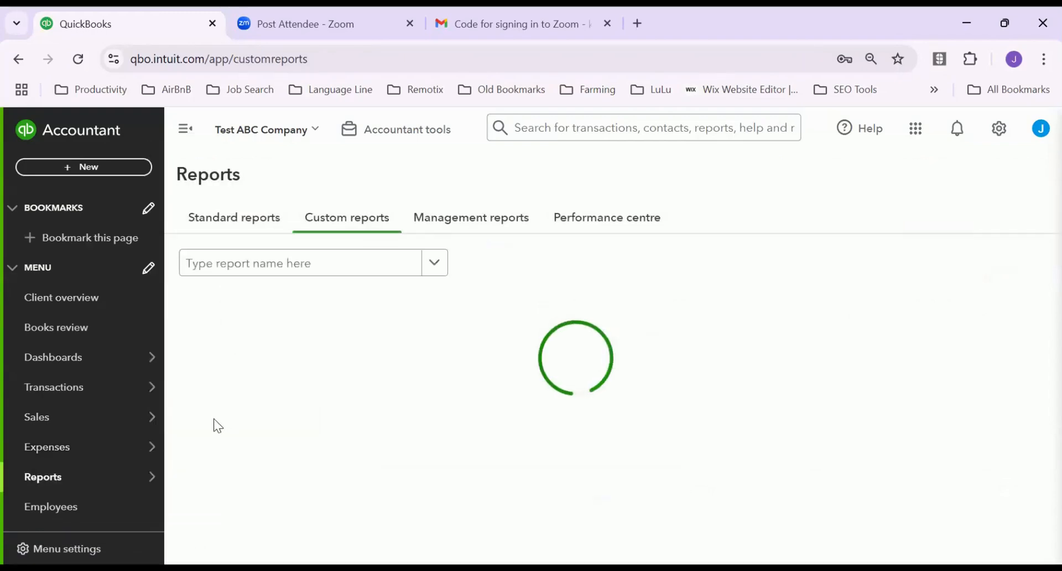
{"action": "left_click", "coordinate": [434, 263]}
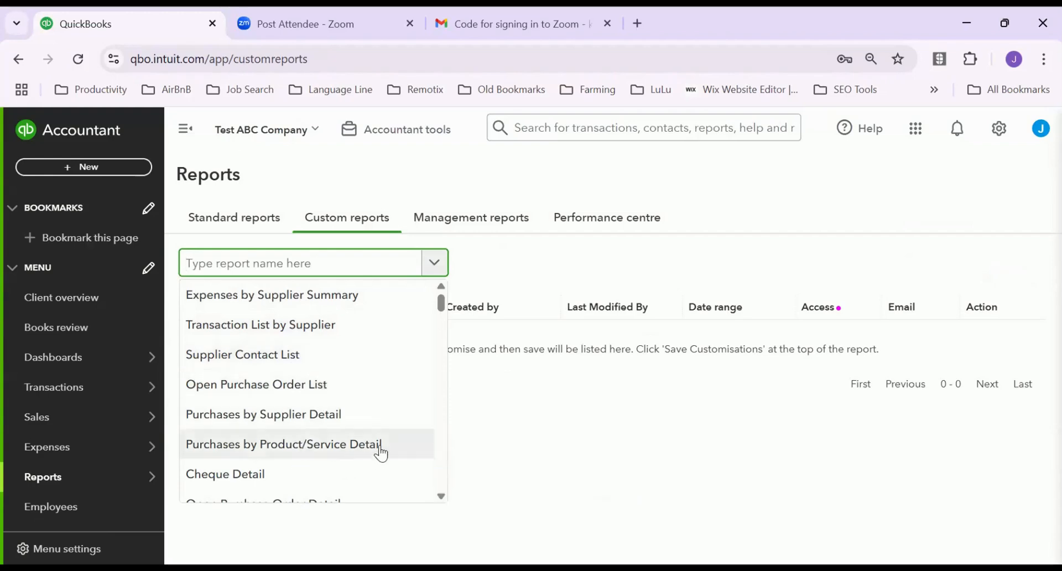
{"action": "scroll", "coordinate": [384, 441], "scroll_direction": "down", "scroll_amount": 3}
{"action": "scroll", "coordinate": [387, 440], "scroll_direction": "down", "scroll_amount": 3}
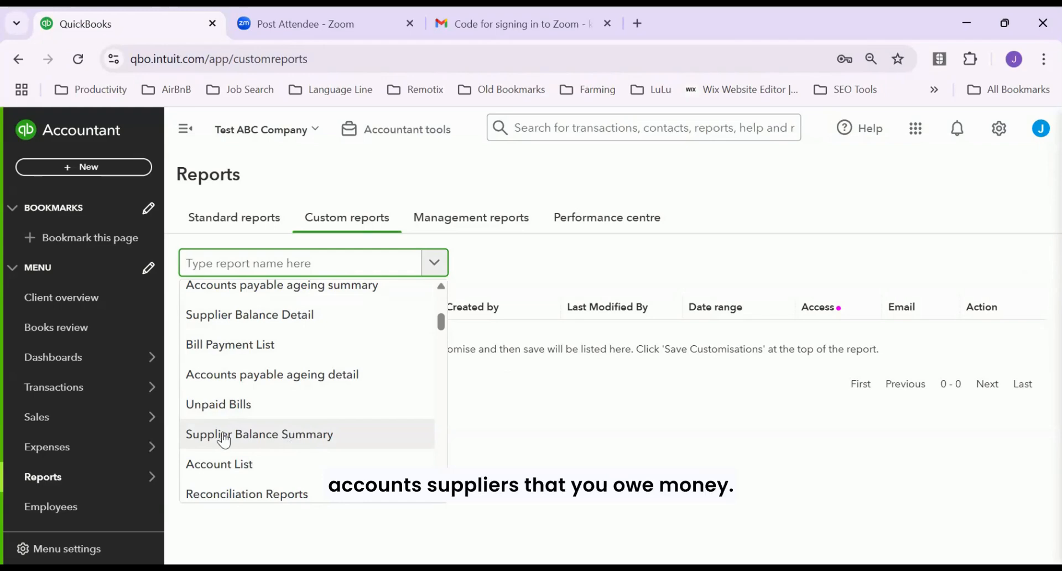
{"action": "scroll", "coordinate": [288, 438], "scroll_direction": "down", "scroll_amount": 2}
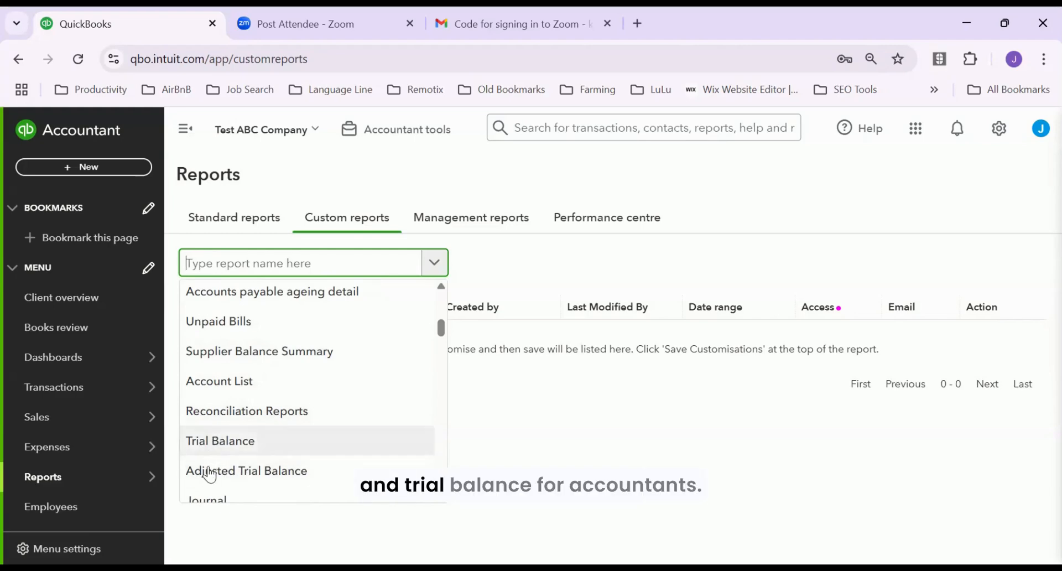
{"action": "scroll", "coordinate": [231, 460], "scroll_direction": "down", "scroll_amount": 2}
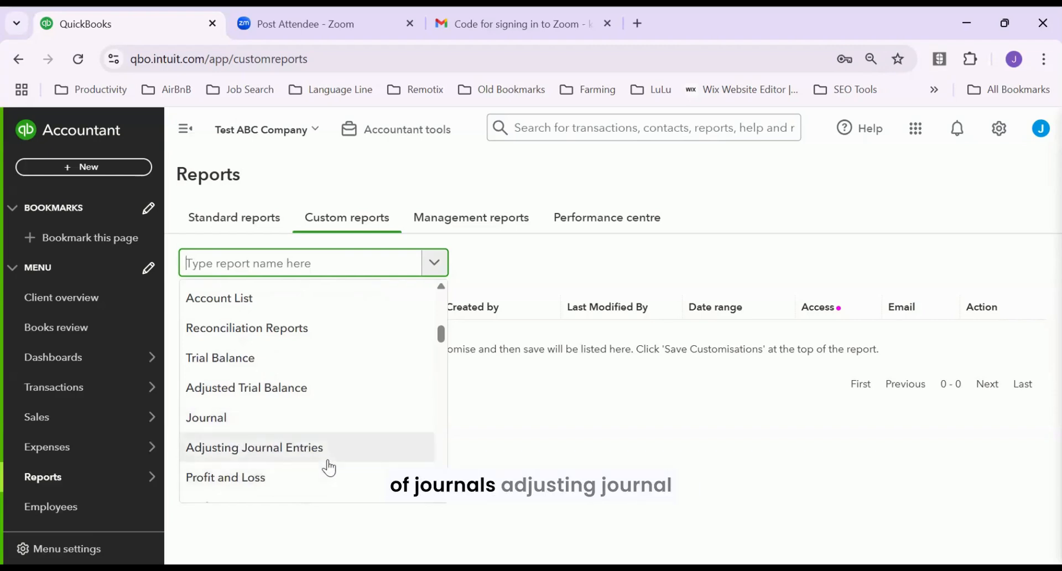
{"action": "scroll", "coordinate": [337, 464], "scroll_direction": "down", "scroll_amount": 2}
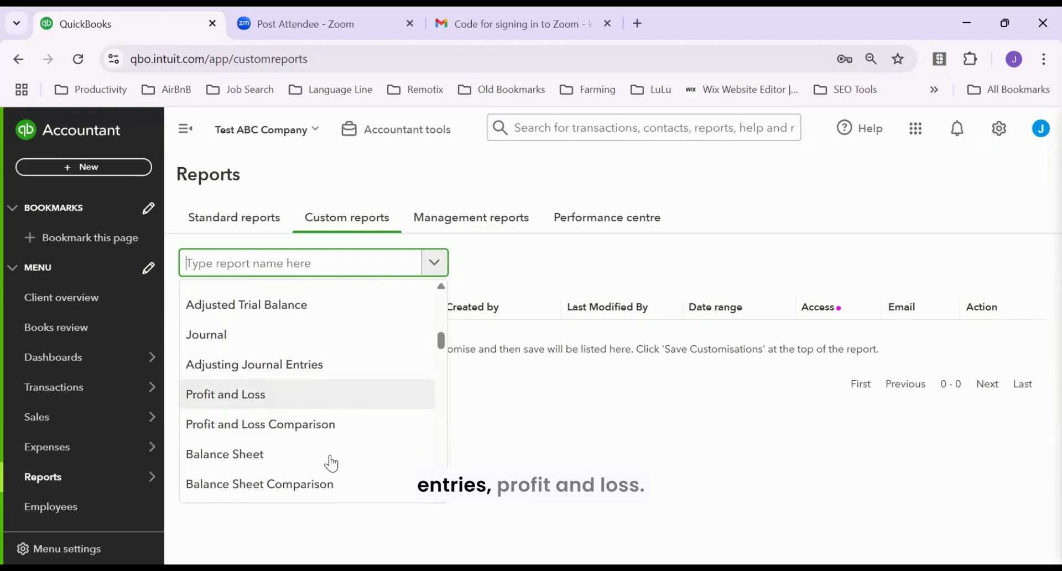
{"action": "left_click", "coordinate": [256, 412]}
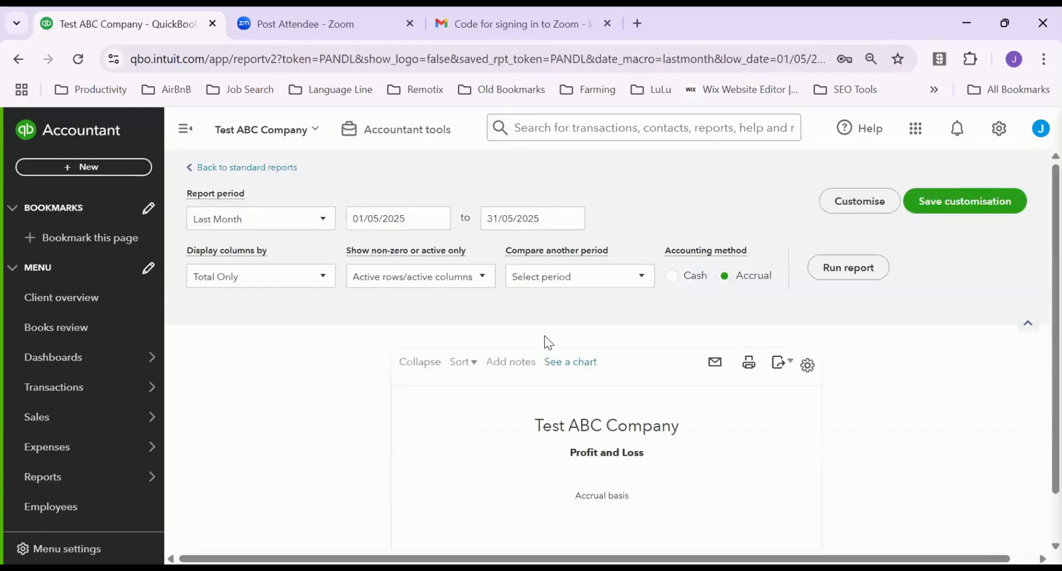
Set the Profit and Loss report period to All Dates
{"action": "scroll", "coordinate": [545, 338], "scroll_direction": "down", "scroll_amount": 2}
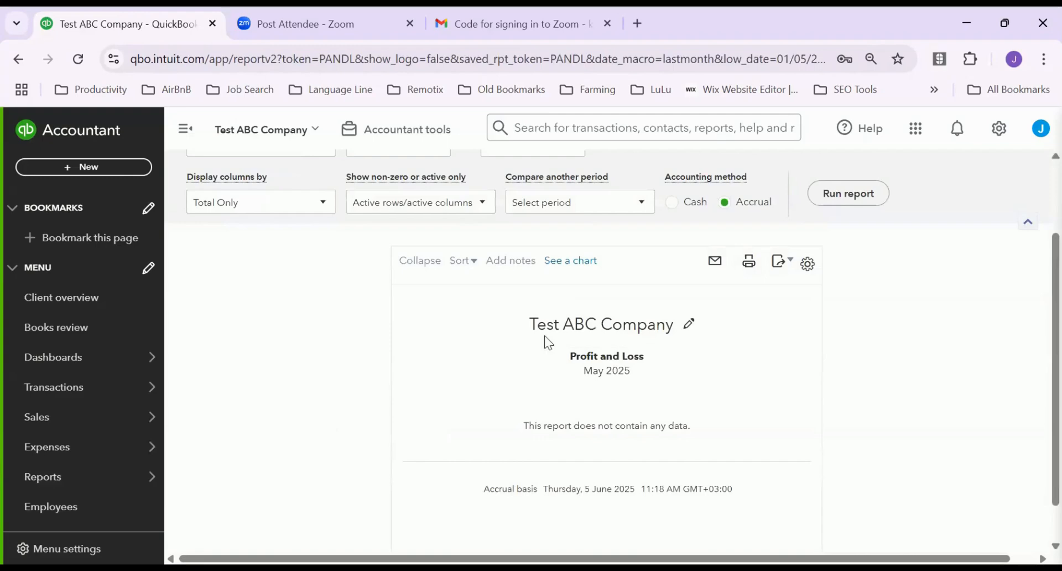
{"action": "scroll", "coordinate": [966, 398], "scroll_direction": "down", "scroll_amount": 1}
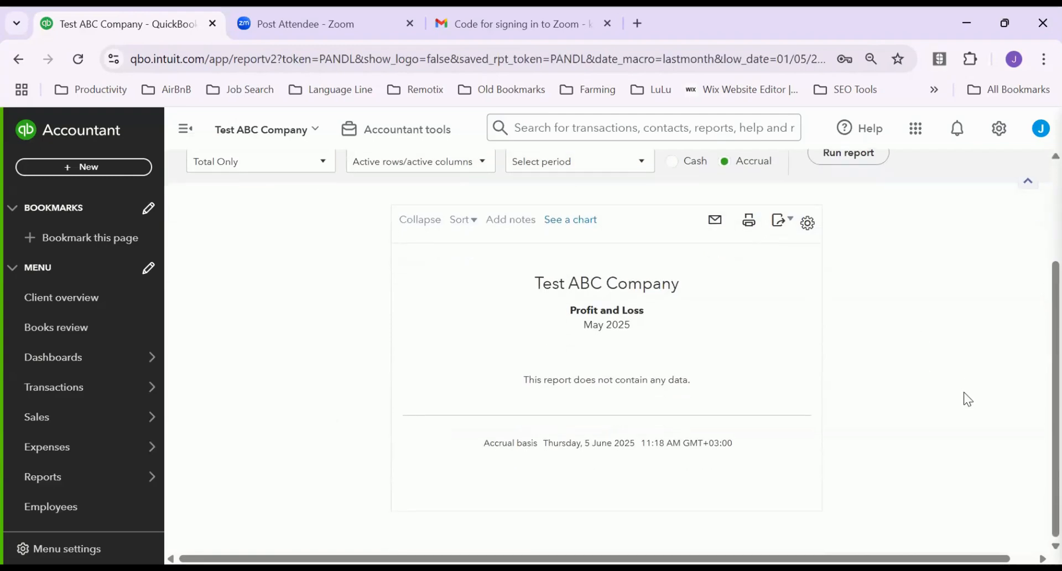
{"action": "scroll", "coordinate": [967, 391], "scroll_direction": "up", "scroll_amount": 3}
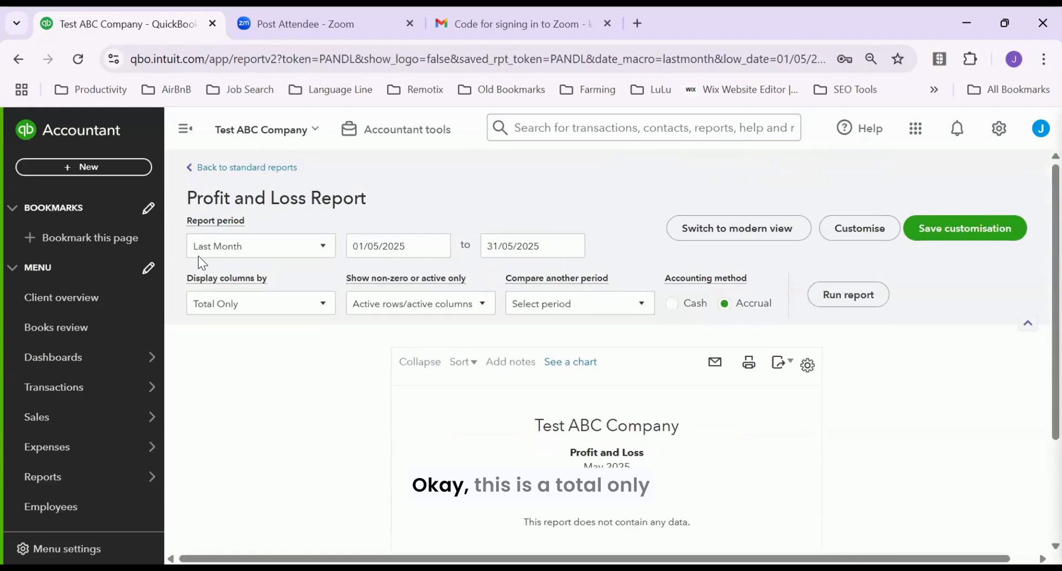
{"action": "left_click", "coordinate": [326, 306]}
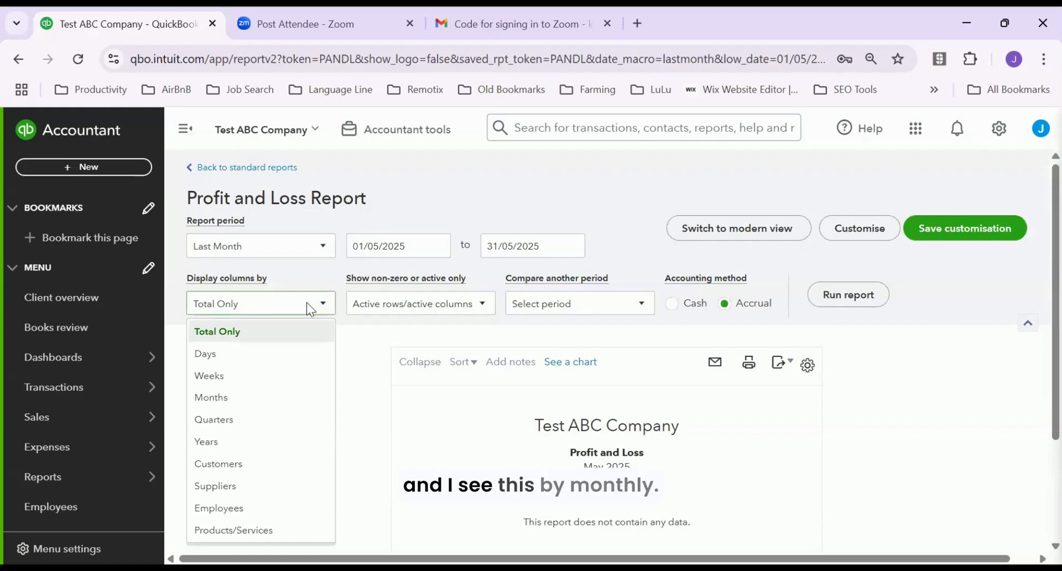
{"action": "left_click", "coordinate": [220, 399]}
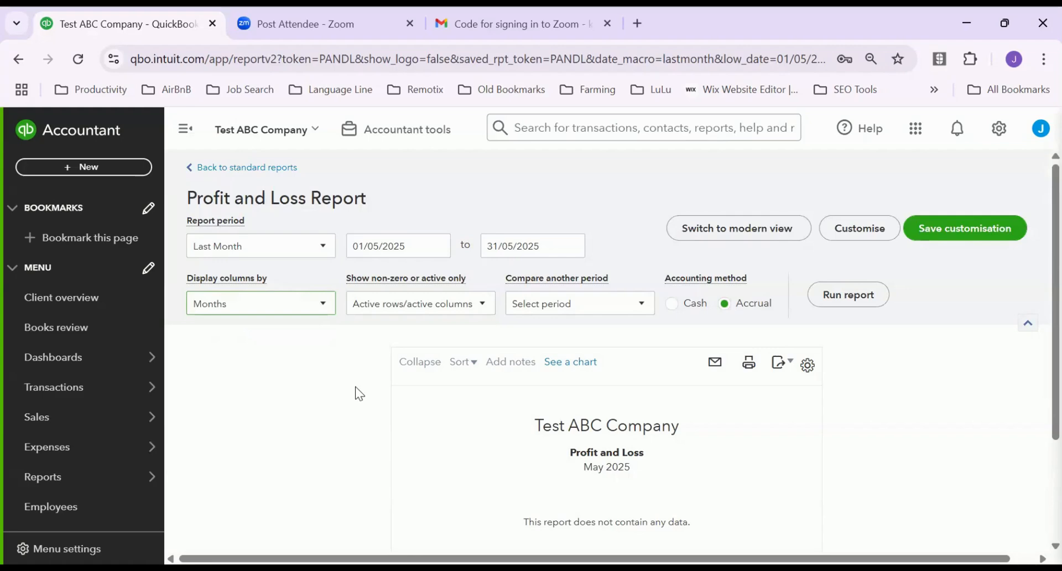
{"action": "left_click", "coordinate": [327, 248]}
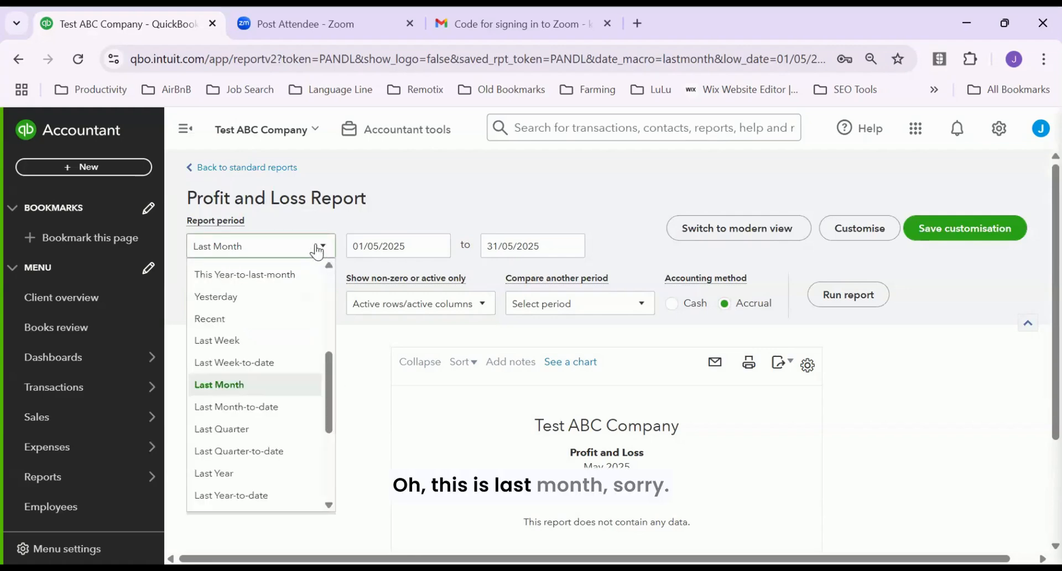
{"action": "left_click_drag", "start_coordinate": [328, 355], "coordinate": [356, 234]}
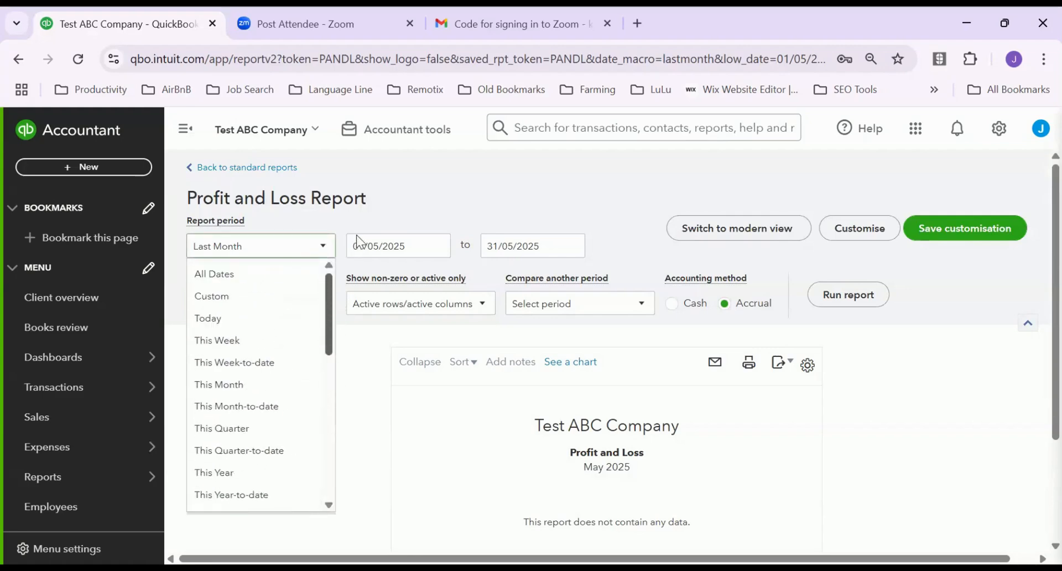
{"action": "left_click", "coordinate": [246, 275]}
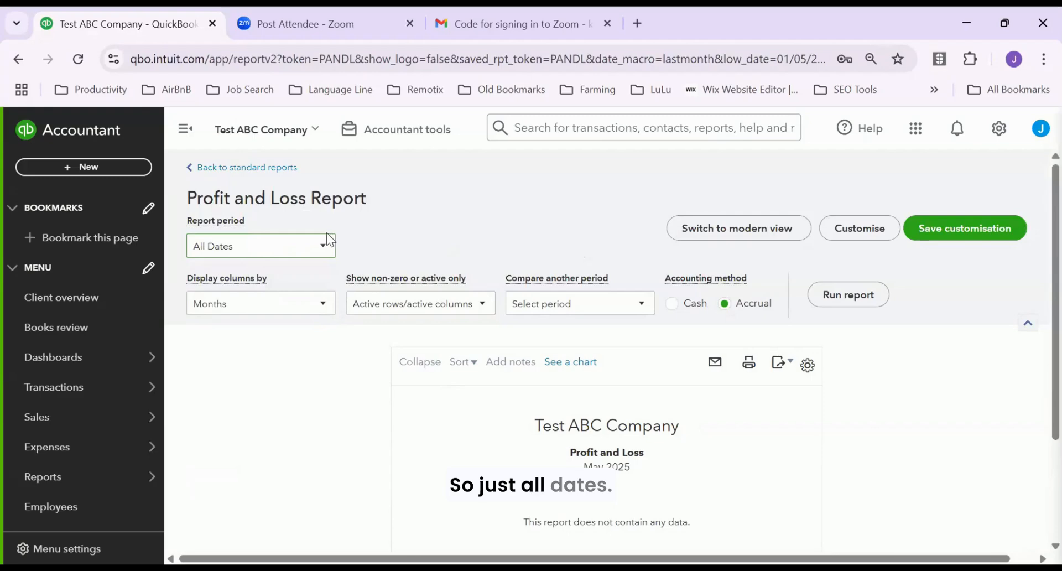
Display columns as Total Only, review the other filter options, and run the report
{"action": "left_click", "coordinate": [326, 310]}
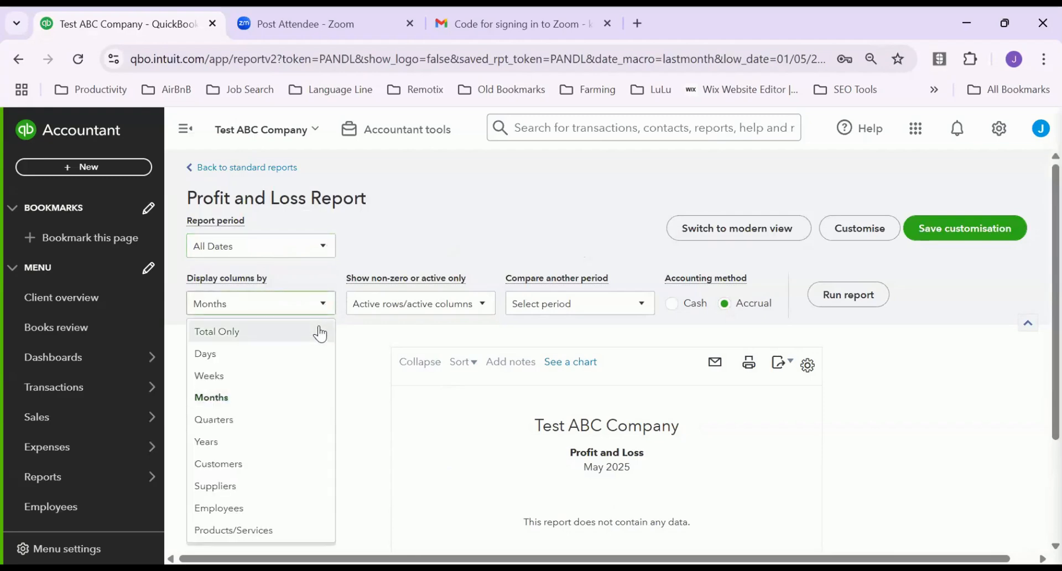
{"action": "left_click", "coordinate": [235, 332]}
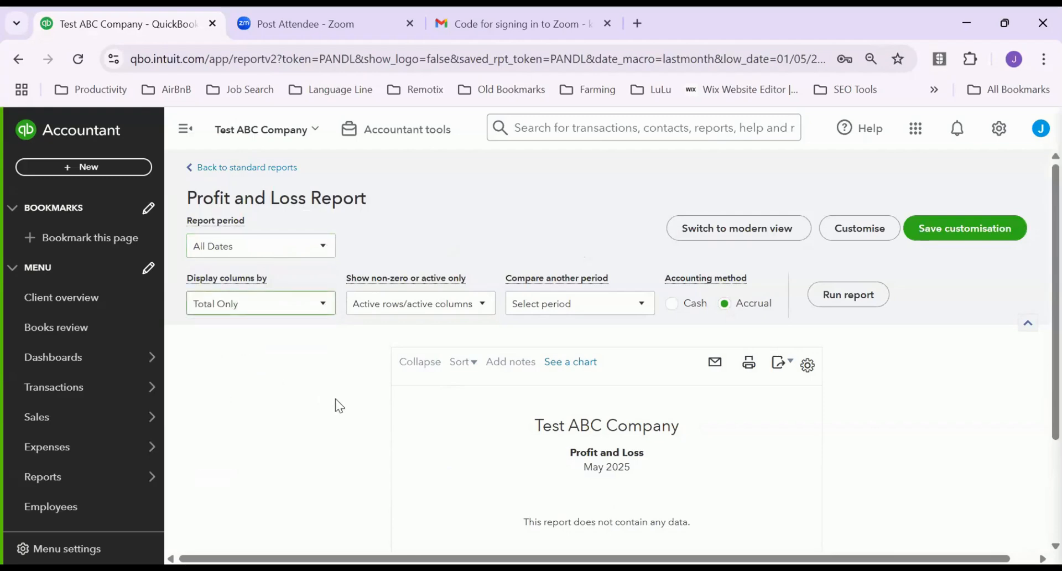
{"action": "scroll", "coordinate": [734, 459], "scroll_direction": "down", "scroll_amount": 3}
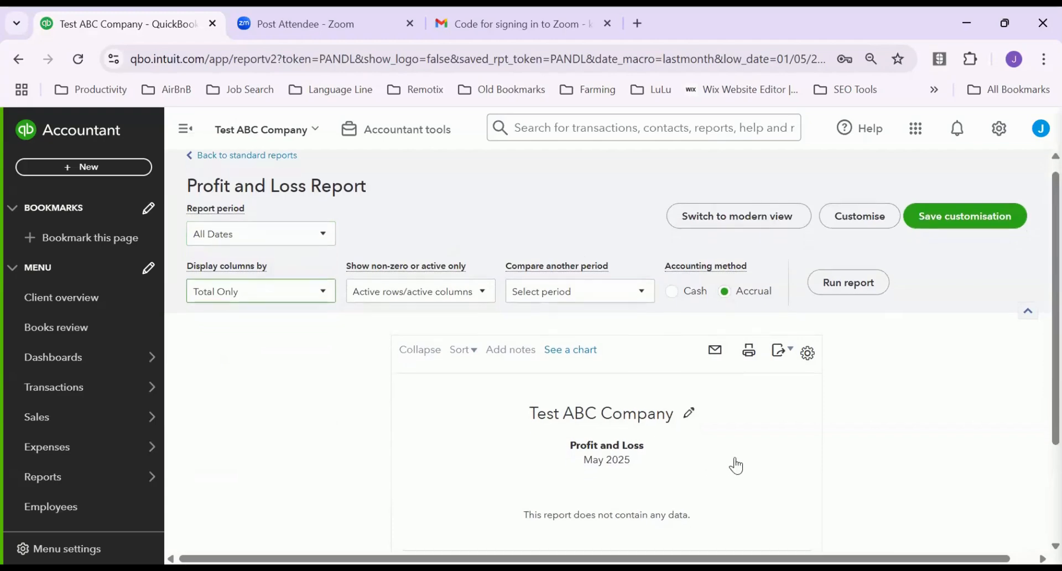
{"action": "scroll", "coordinate": [742, 432], "scroll_direction": "up", "scroll_amount": 3}
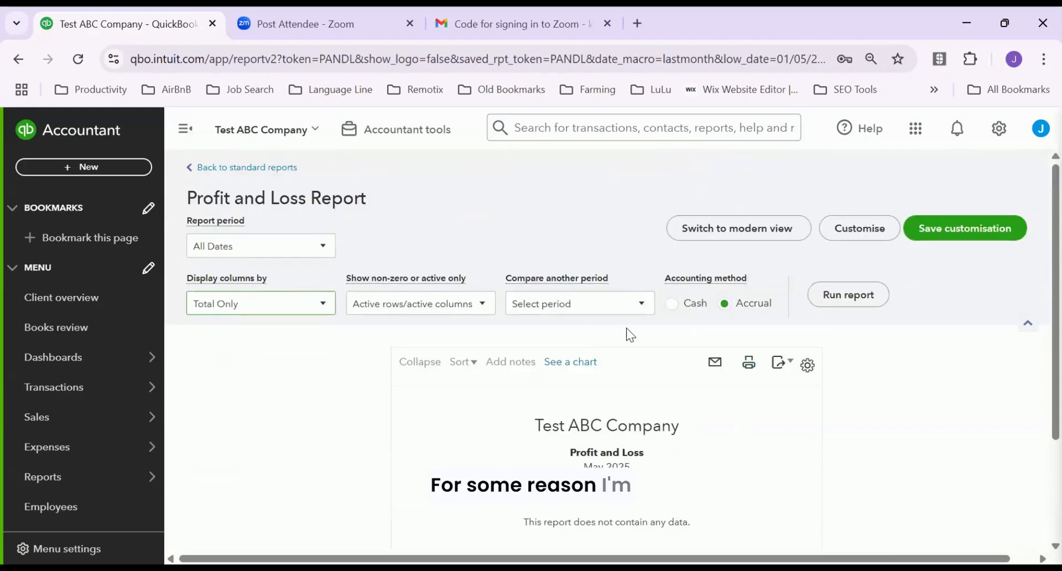
{"action": "scroll", "coordinate": [681, 476], "scroll_direction": "down", "scroll_amount": 3}
{"action": "scroll", "coordinate": [343, 284], "scroll_direction": "up", "scroll_amount": 3}
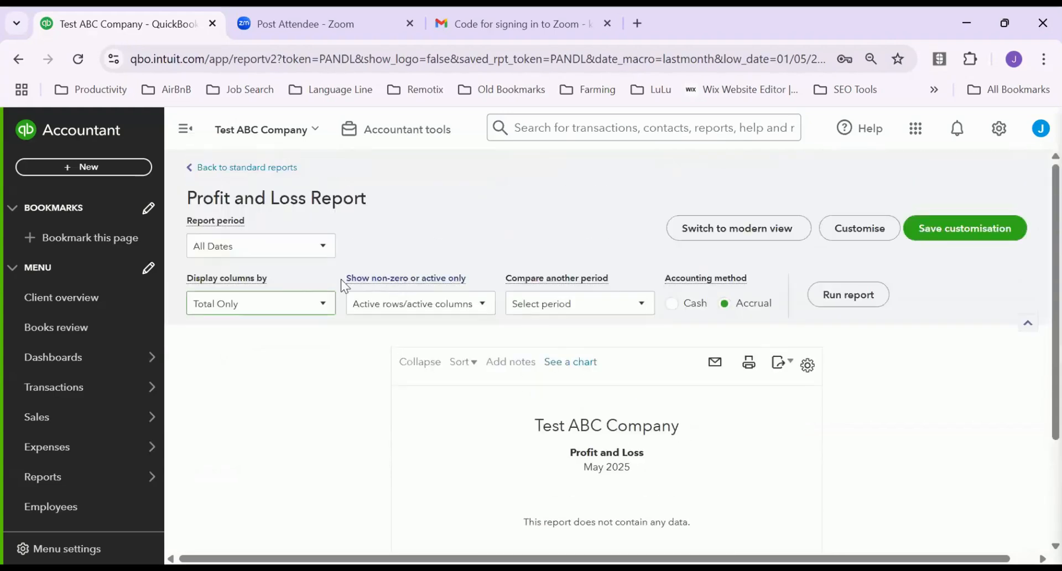
{"action": "left_click", "coordinate": [312, 249]}
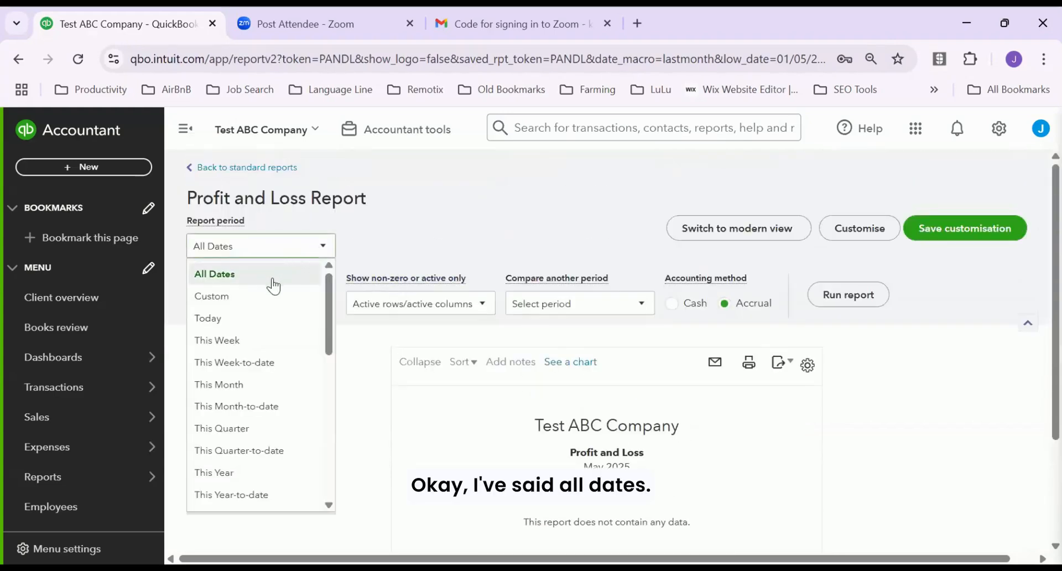
{"action": "left_click", "coordinate": [293, 274]}
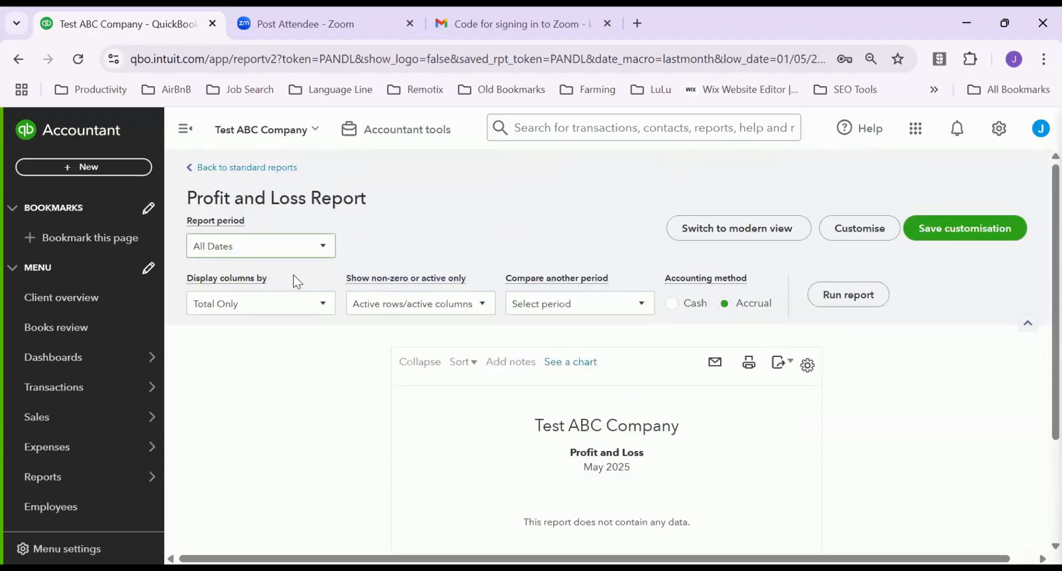
{"action": "left_click", "coordinate": [321, 305]}
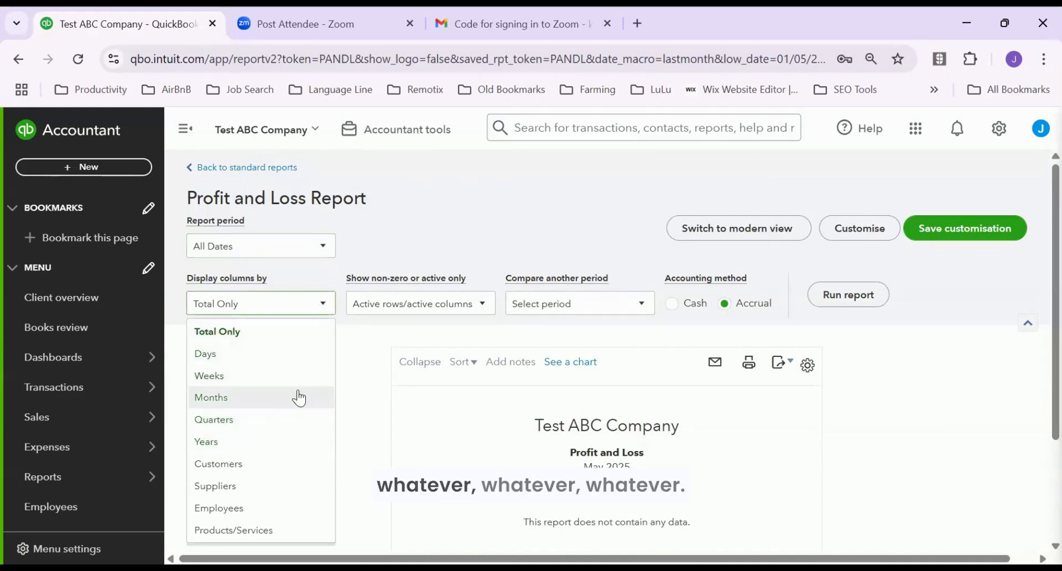
{"action": "left_click", "coordinate": [482, 306]}
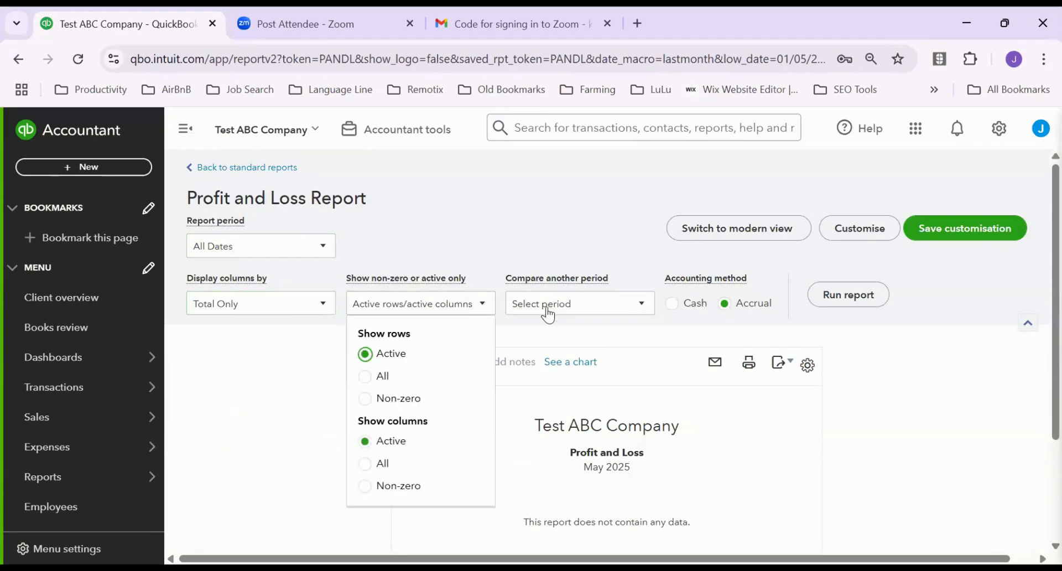
{"action": "left_click", "coordinate": [643, 304]}
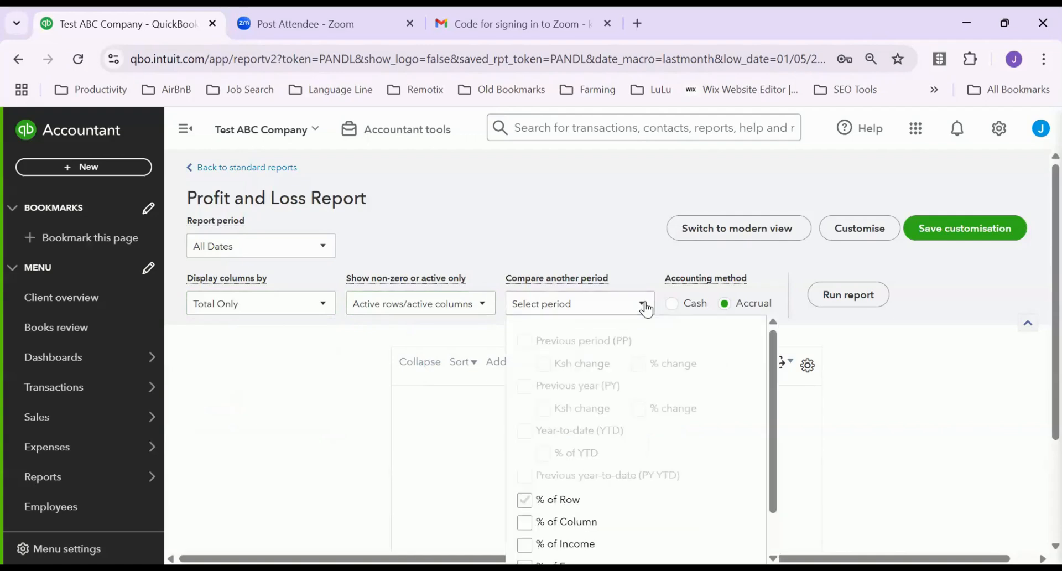
{"action": "left_click", "coordinate": [852, 294]}
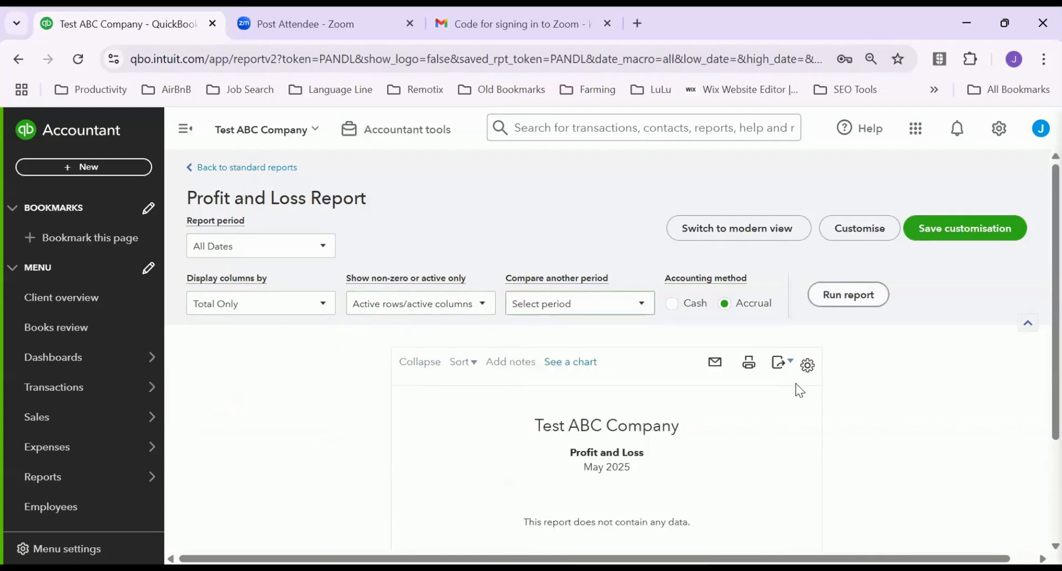
Run the all-dates Profit and Loss showing Ksh17,000 net earnings and check the display density setting
{"action": "left_click", "coordinate": [851, 296]}
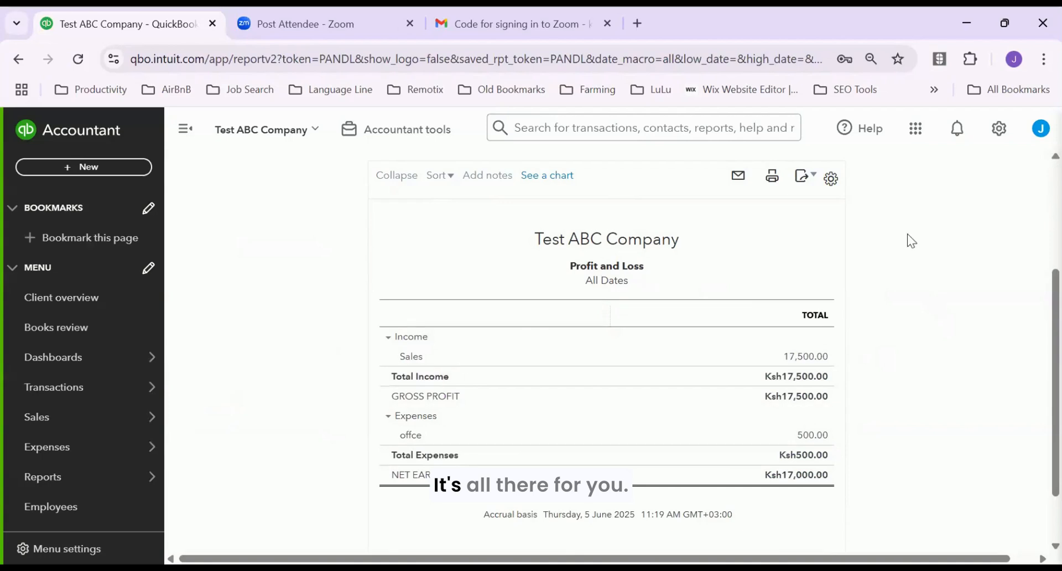
{"action": "left_click", "coordinate": [833, 180]}
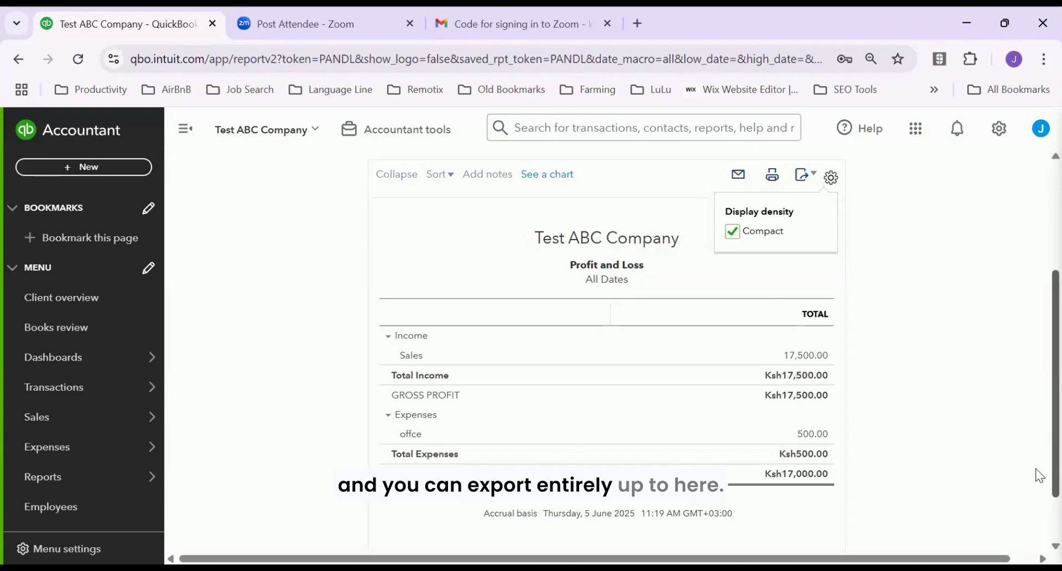
{"action": "scroll", "coordinate": [1035, 373], "scroll_direction": "down", "scroll_amount": 2}
{"action": "scroll", "coordinate": [1035, 372], "scroll_direction": "up", "scroll_amount": 5}
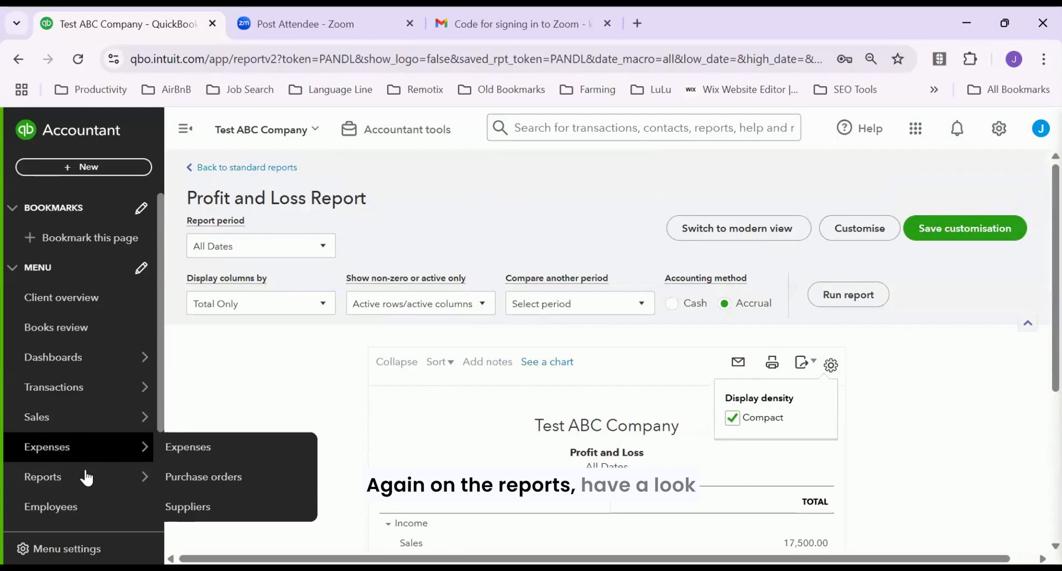
Open the Management reports list from the Reports menu
{"action": "scroll", "coordinate": [86, 475], "scroll_direction": "down", "scroll_amount": 2}
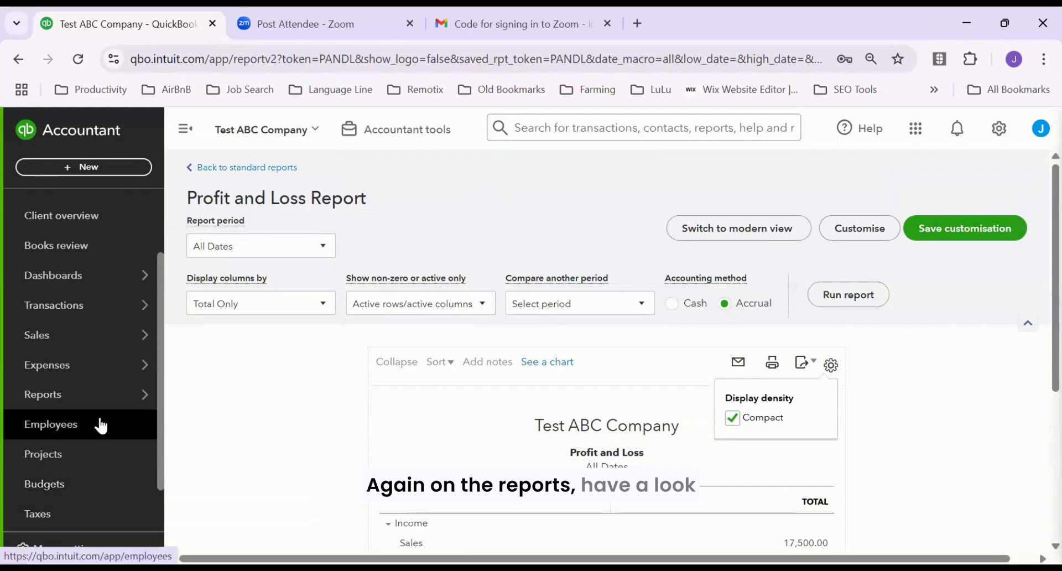
{"action": "mouse_move", "coordinate": [146, 405]}
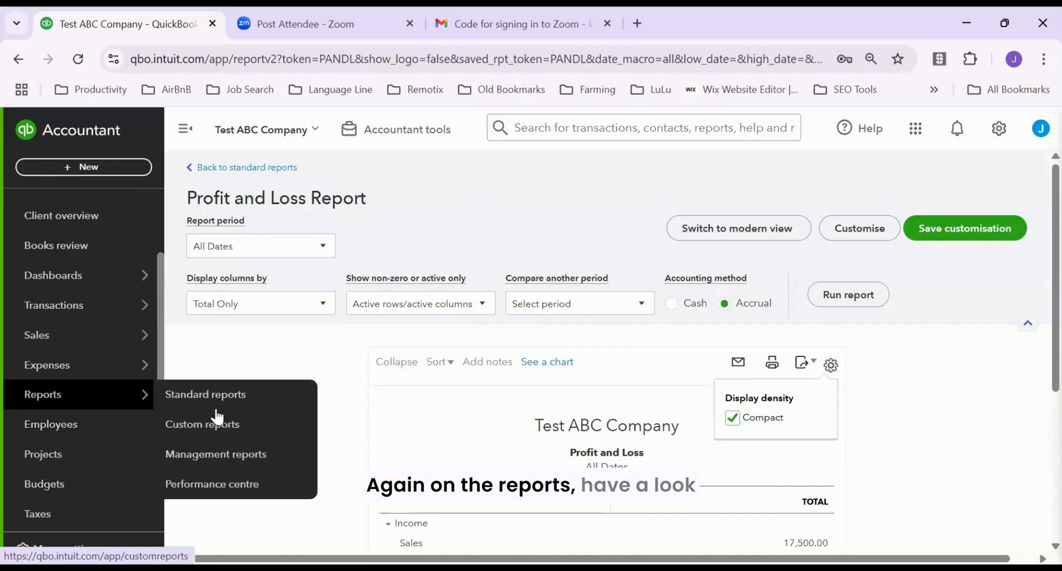
{"action": "left_click", "coordinate": [249, 455]}
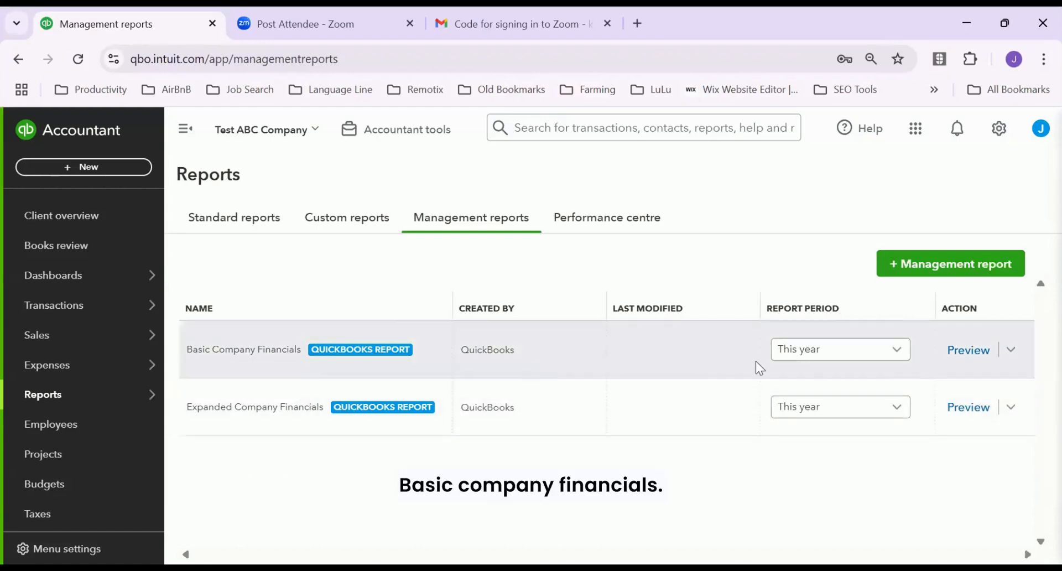
Switch the Basic Company Financials report period to This month and preview the report
{"action": "left_click", "coordinate": [904, 359]}
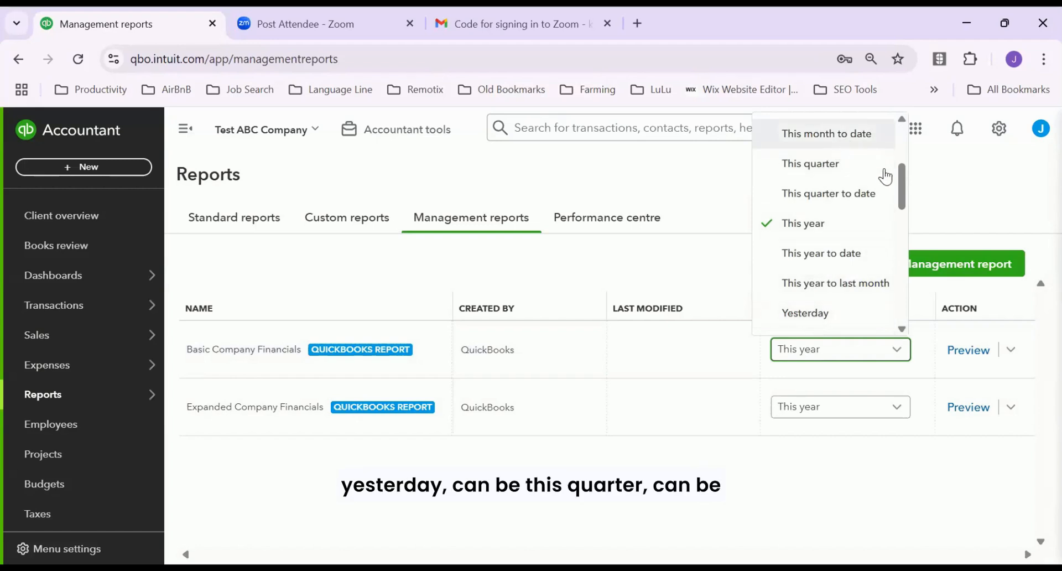
{"action": "scroll", "coordinate": [899, 260], "scroll_direction": "down", "scroll_amount": 8}
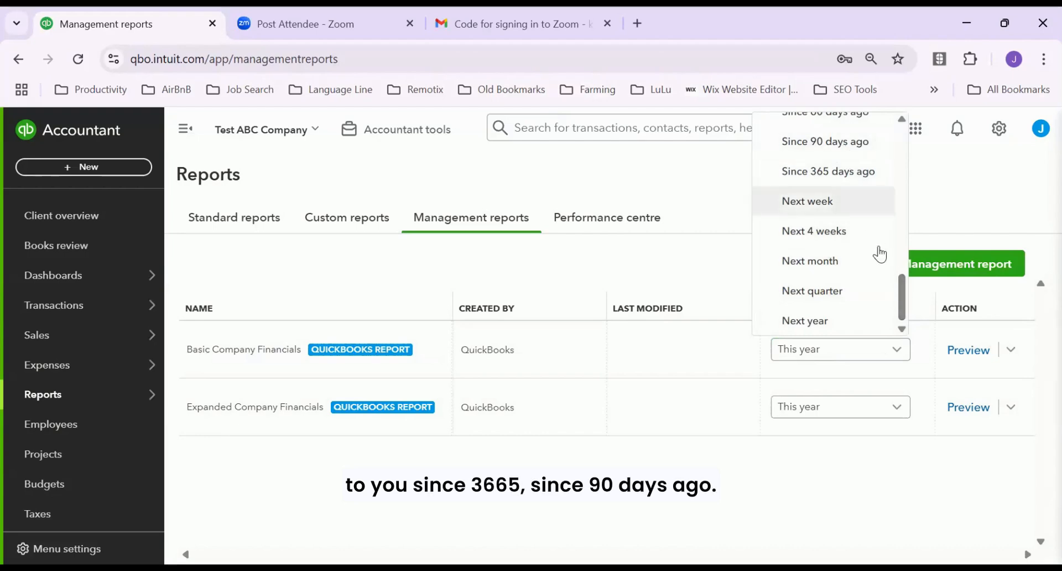
{"action": "left_click_drag", "start_coordinate": [900, 300], "coordinate": [881, 107]}
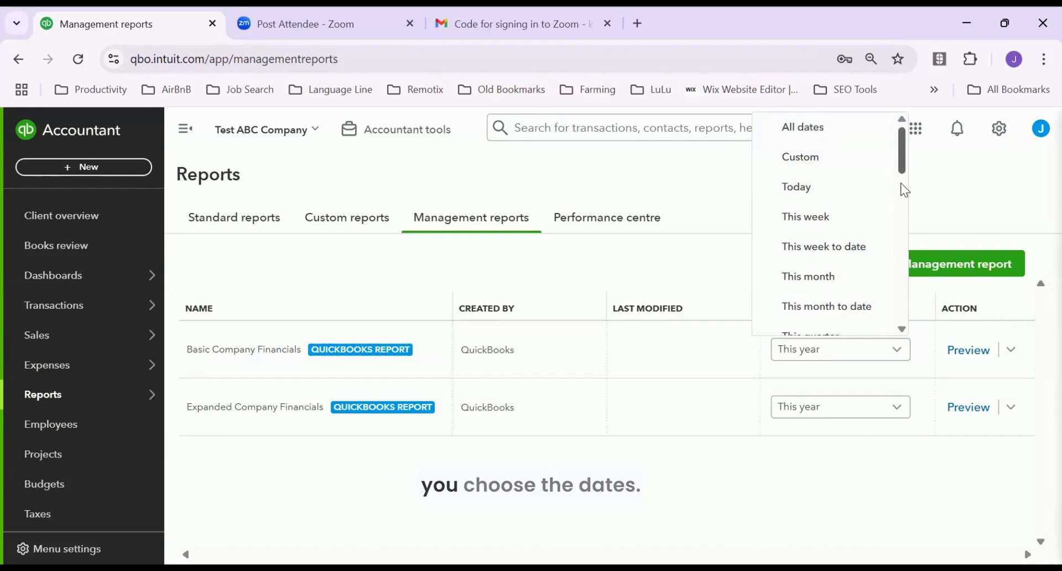
{"action": "left_click_drag", "start_coordinate": [901, 177], "coordinate": [896, 112]}
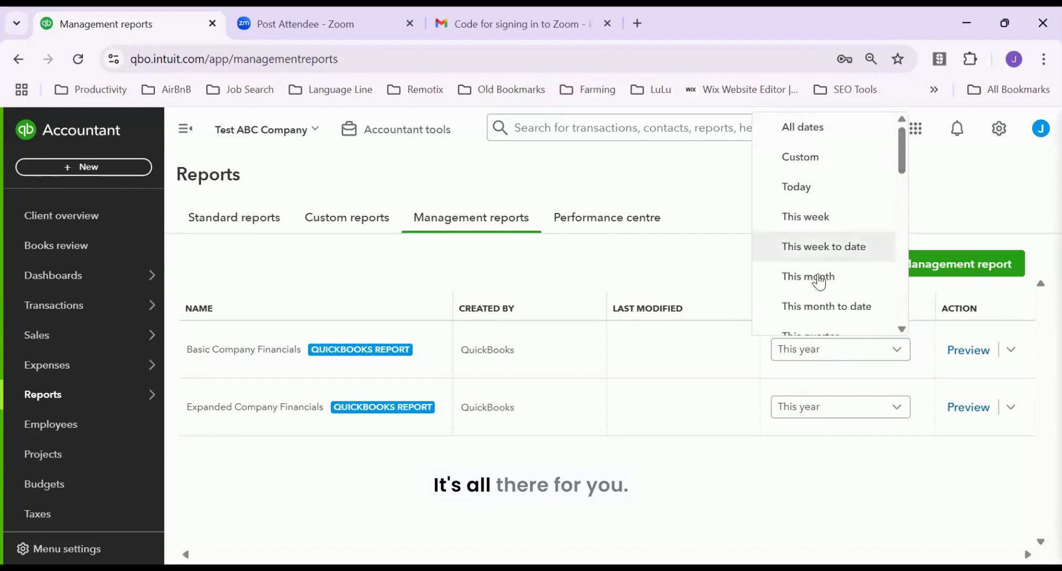
{"action": "left_click", "coordinate": [800, 286]}
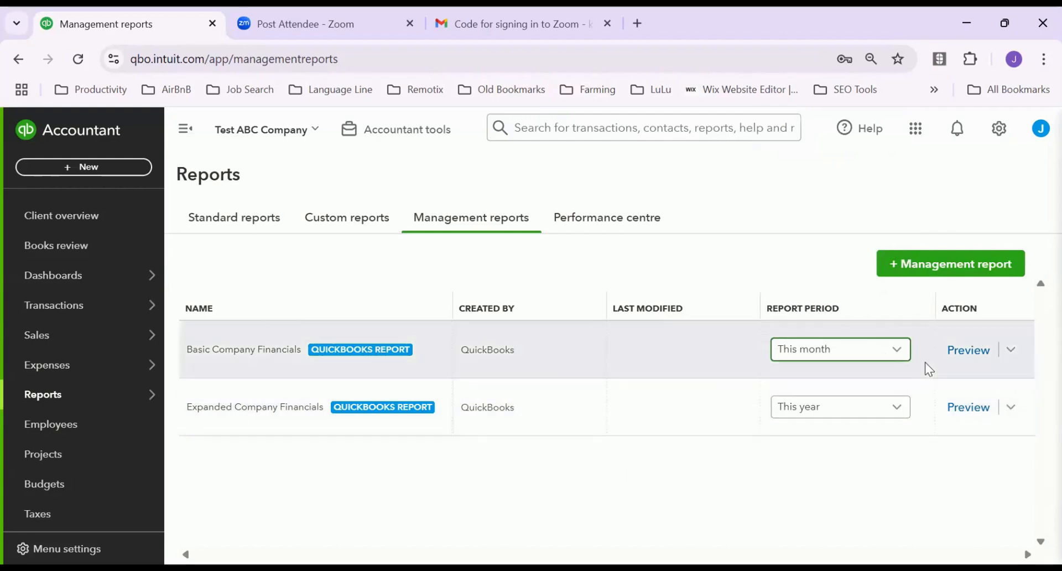
{"action": "left_click", "coordinate": [969, 351]}
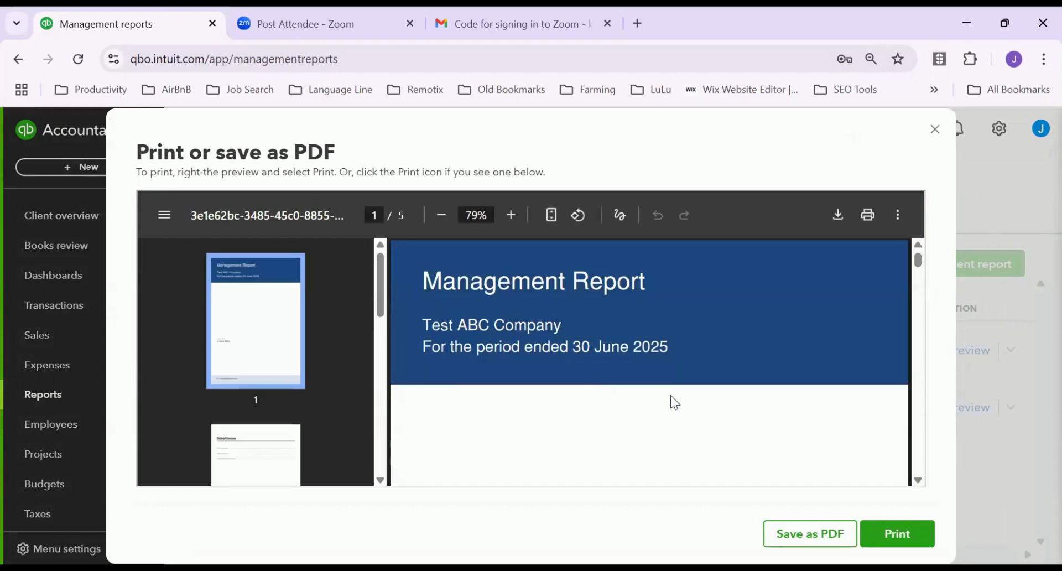
Scroll through the five-page Management Report preview for June 2025, then close it unsaved
{"action": "scroll", "coordinate": [691, 398], "scroll_direction": "down", "scroll_amount": 3}
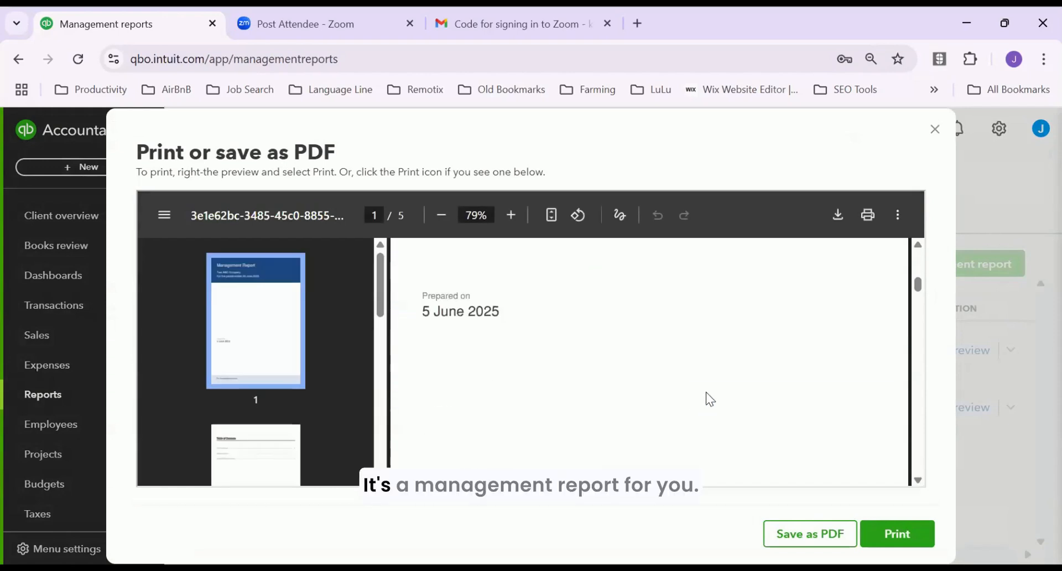
{"action": "scroll", "coordinate": [710, 398], "scroll_direction": "down", "scroll_amount": 6}
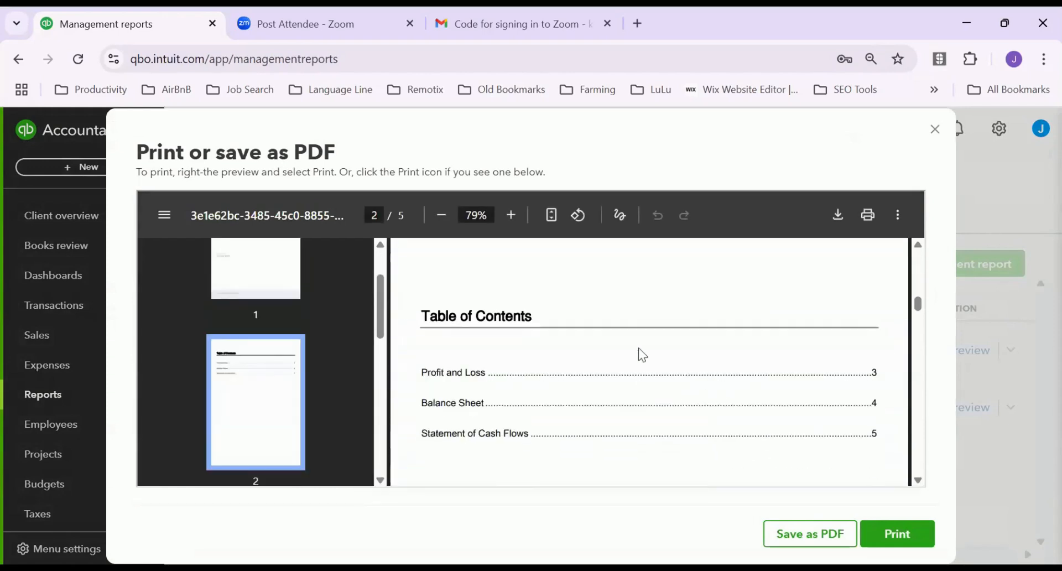
{"action": "scroll", "coordinate": [658, 371], "scroll_direction": "down", "scroll_amount": 2}
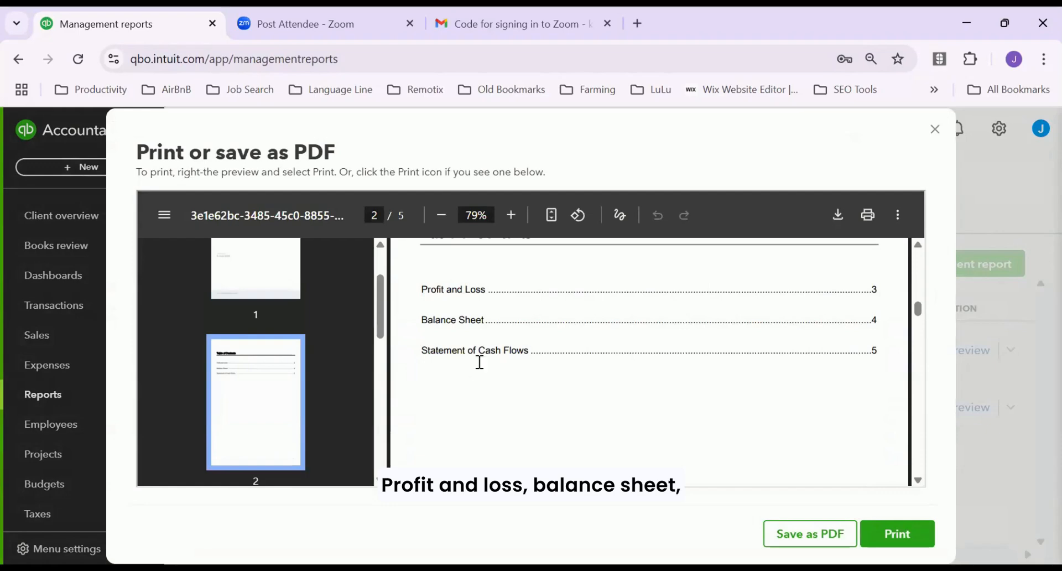
{"action": "scroll", "coordinate": [656, 382], "scroll_direction": "down", "scroll_amount": 8}
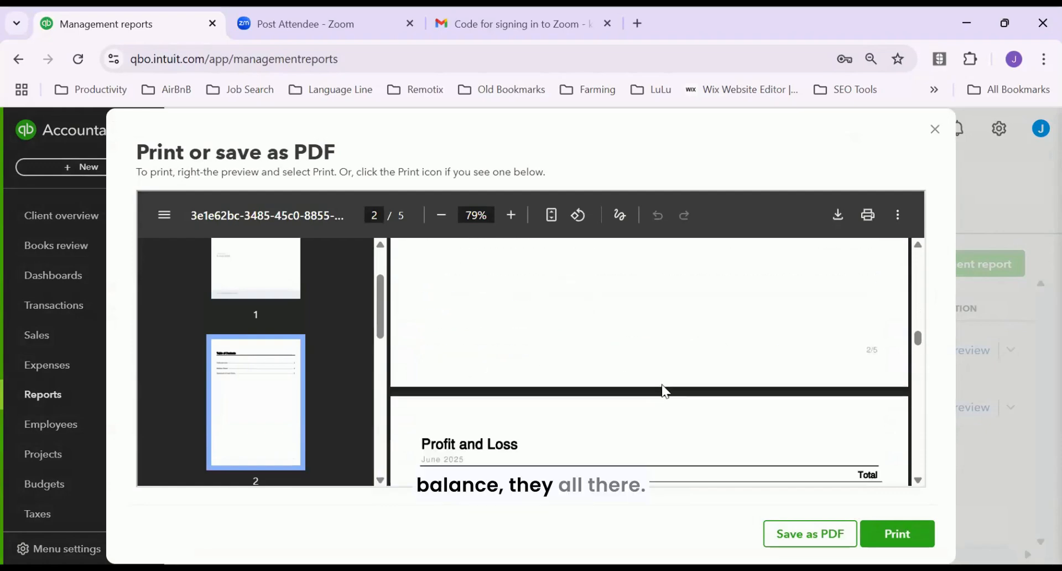
{"action": "scroll", "coordinate": [671, 382], "scroll_direction": "down", "scroll_amount": 3}
{"action": "scroll", "coordinate": [682, 366], "scroll_direction": "up", "scroll_amount": 1}
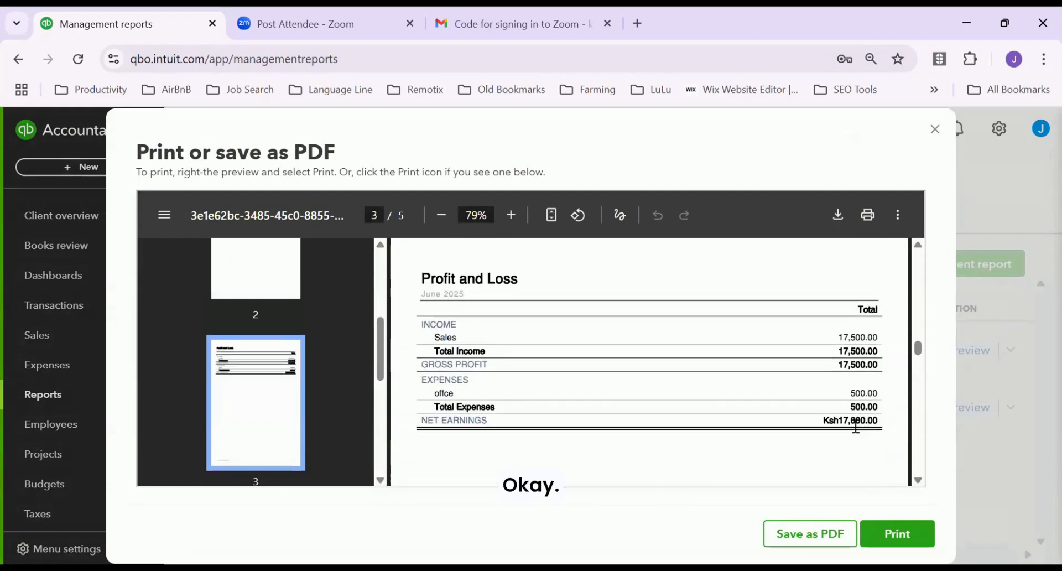
{"action": "scroll", "coordinate": [854, 425], "scroll_direction": "down", "scroll_amount": 4}
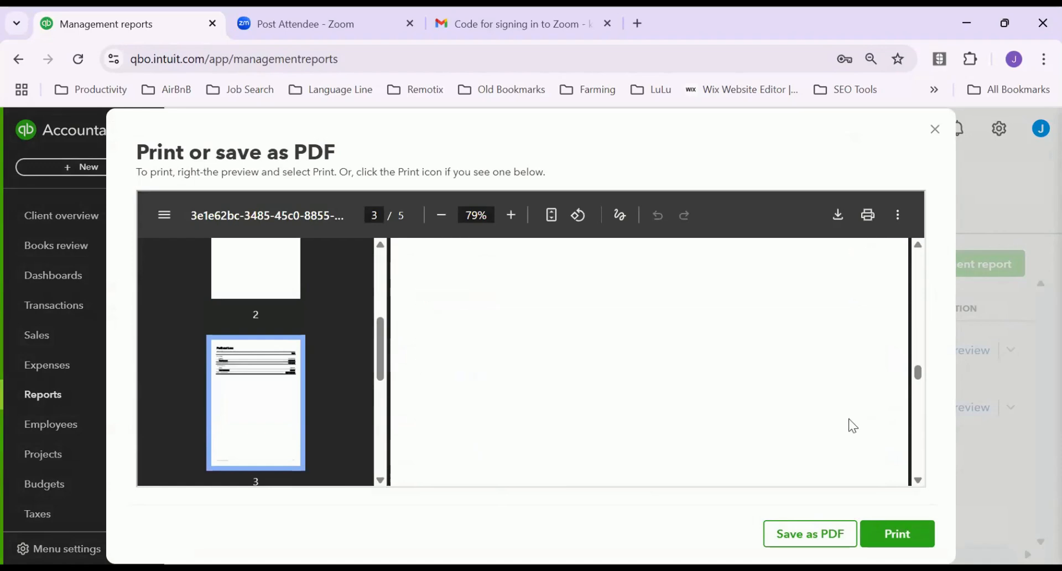
{"action": "scroll", "coordinate": [852, 426], "scroll_direction": "down", "scroll_amount": 5}
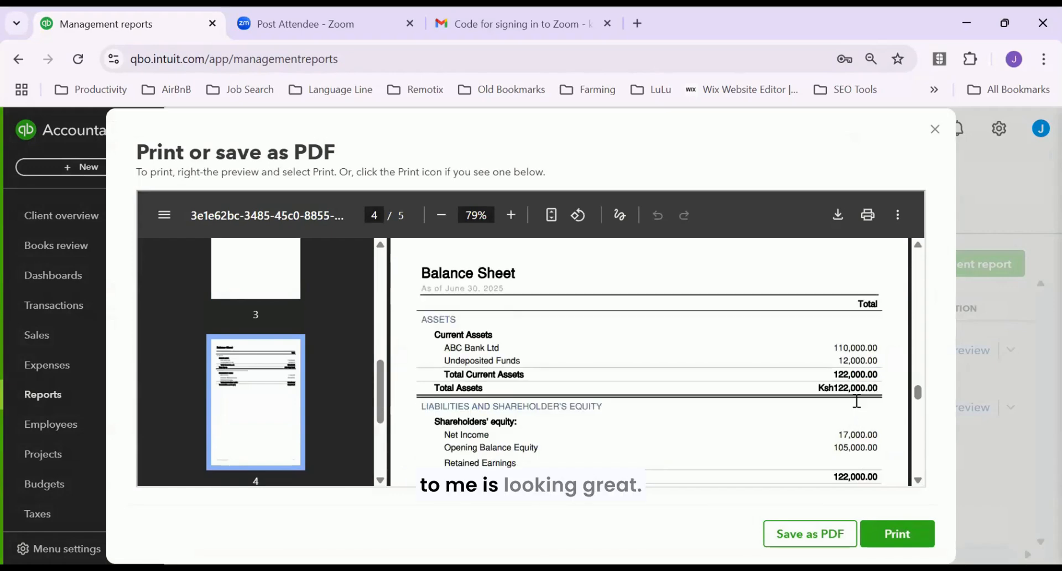
{"action": "scroll", "coordinate": [855, 408], "scroll_direction": "down", "scroll_amount": 2}
{"action": "scroll", "coordinate": [857, 399], "scroll_direction": "down", "scroll_amount": 6}
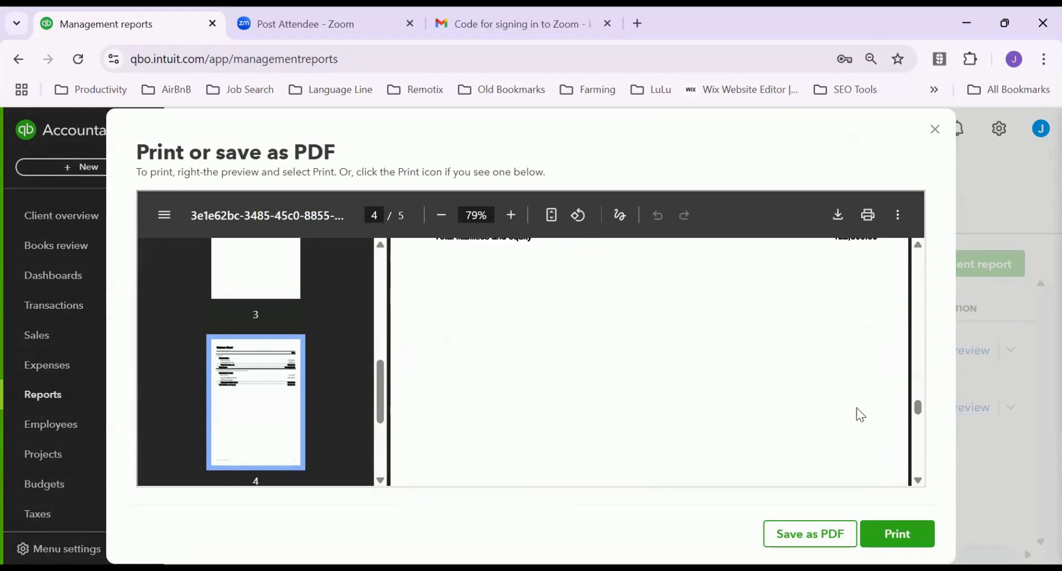
{"action": "scroll", "coordinate": [858, 409], "scroll_direction": "down", "scroll_amount": 2}
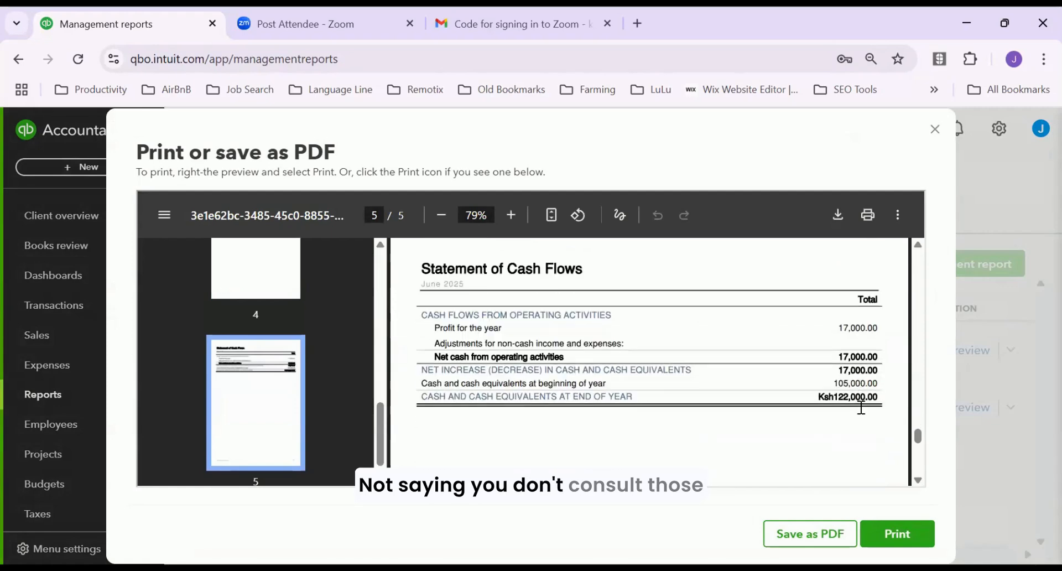
{"action": "scroll", "coordinate": [860, 408], "scroll_direction": "up", "scroll_amount": 4}
{"action": "scroll", "coordinate": [865, 414], "scroll_direction": "down", "scroll_amount": 3}
{"action": "scroll", "coordinate": [865, 416], "scroll_direction": "down", "scroll_amount": 2}
{"action": "scroll", "coordinate": [864, 403], "scroll_direction": "up", "scroll_amount": 5}
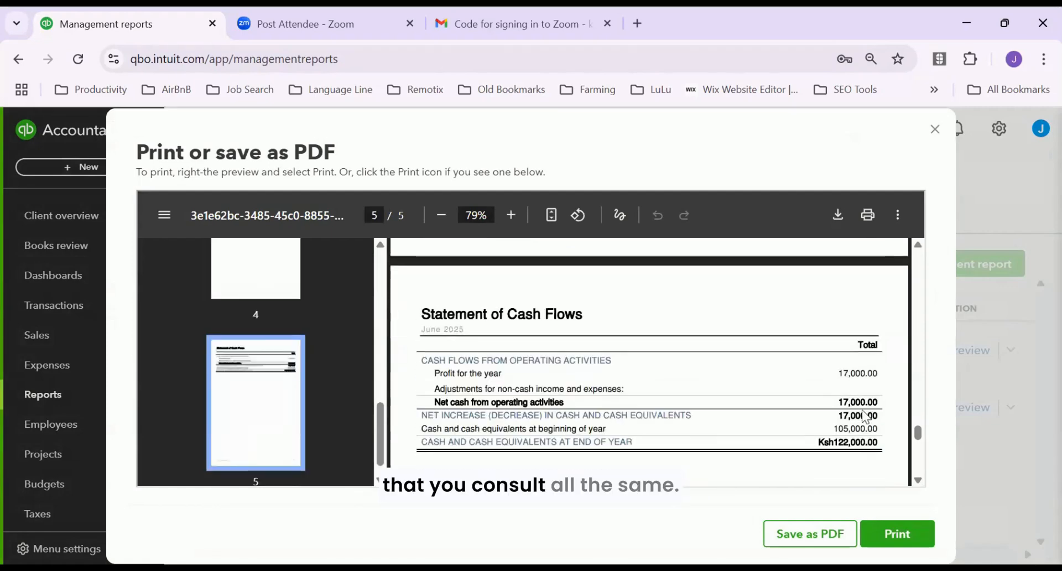
{"action": "scroll", "coordinate": [864, 387], "scroll_direction": "up", "scroll_amount": 15}
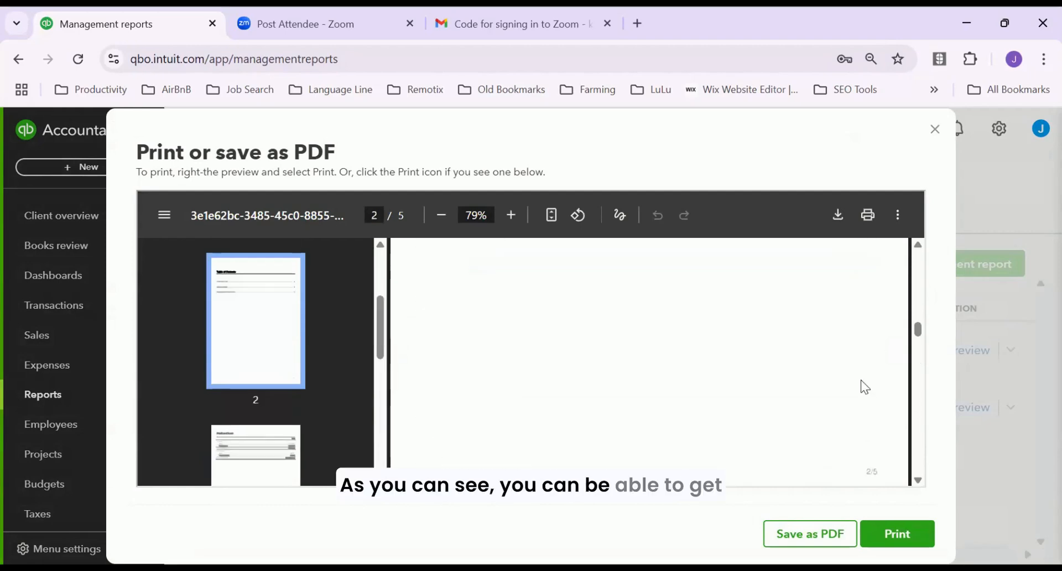
{"action": "scroll", "coordinate": [866, 379], "scroll_direction": "up", "scroll_amount": 3}
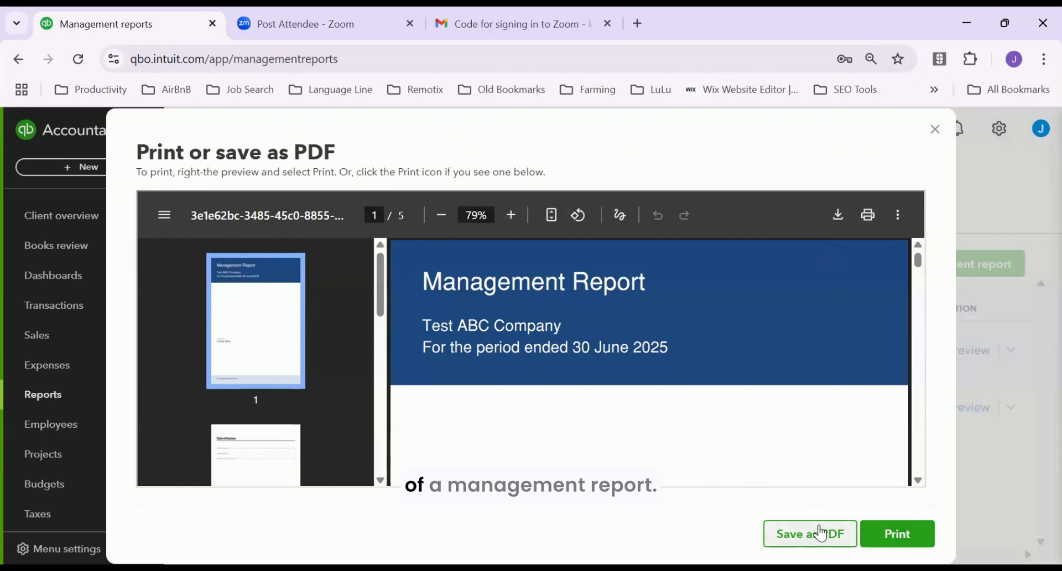
{"action": "left_click", "coordinate": [934, 130]}
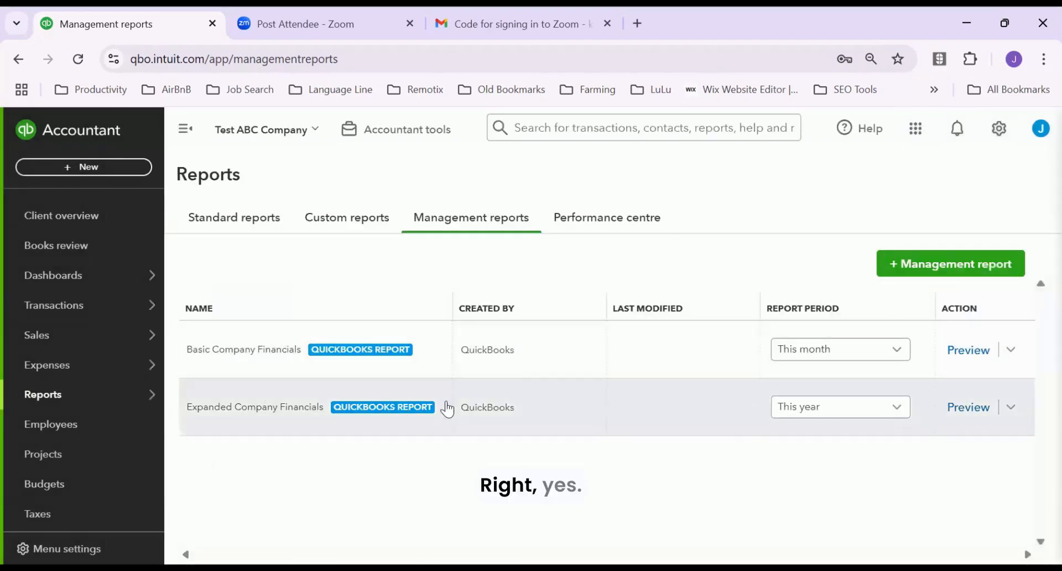
{"action": "left_click", "coordinate": [923, 267]}
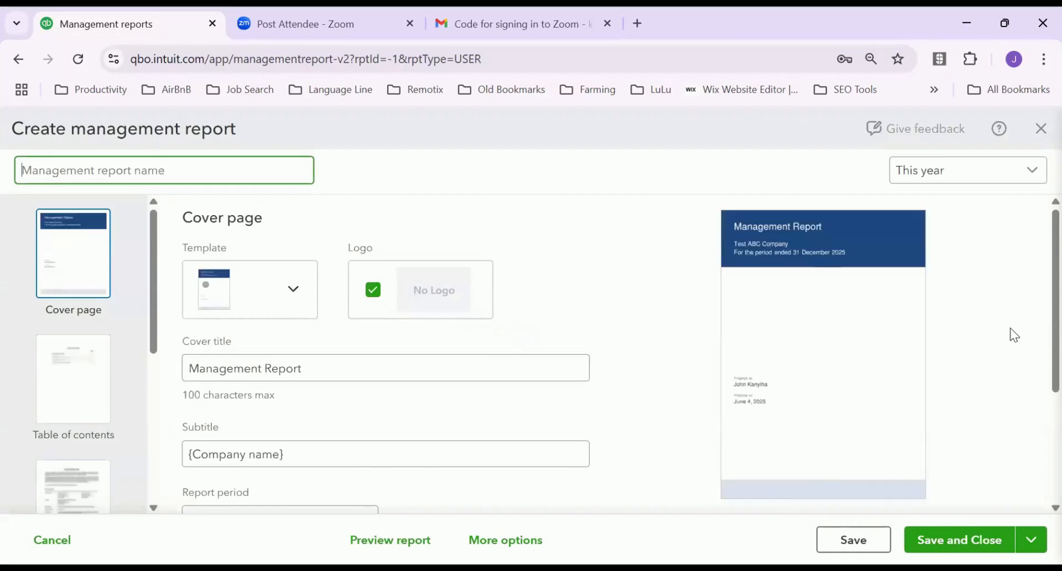
{"action": "scroll", "coordinate": [1039, 293], "scroll_direction": "down", "scroll_amount": 4}
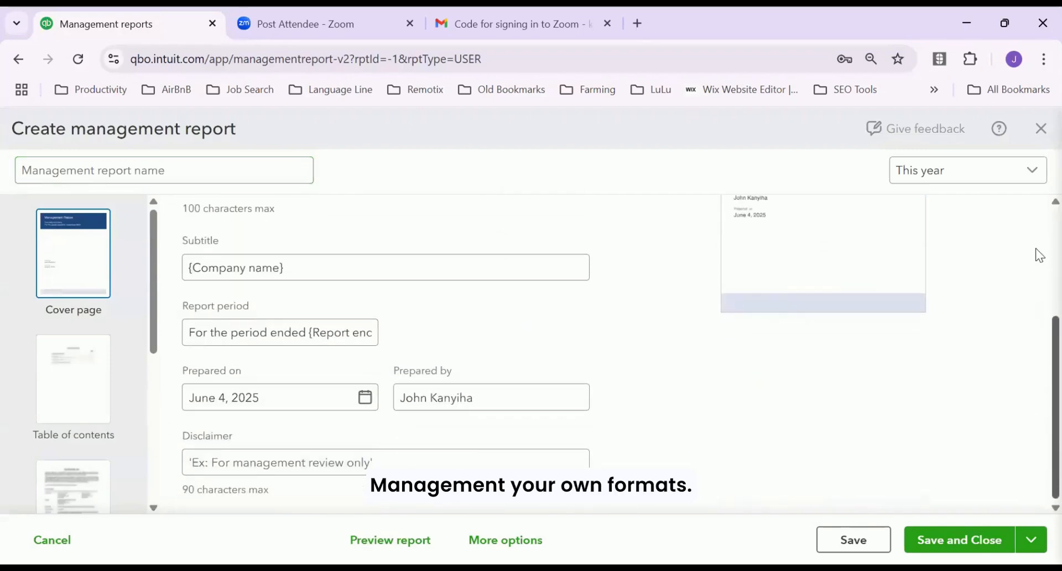
{"action": "scroll", "coordinate": [1035, 253], "scroll_direction": "up", "scroll_amount": 4}
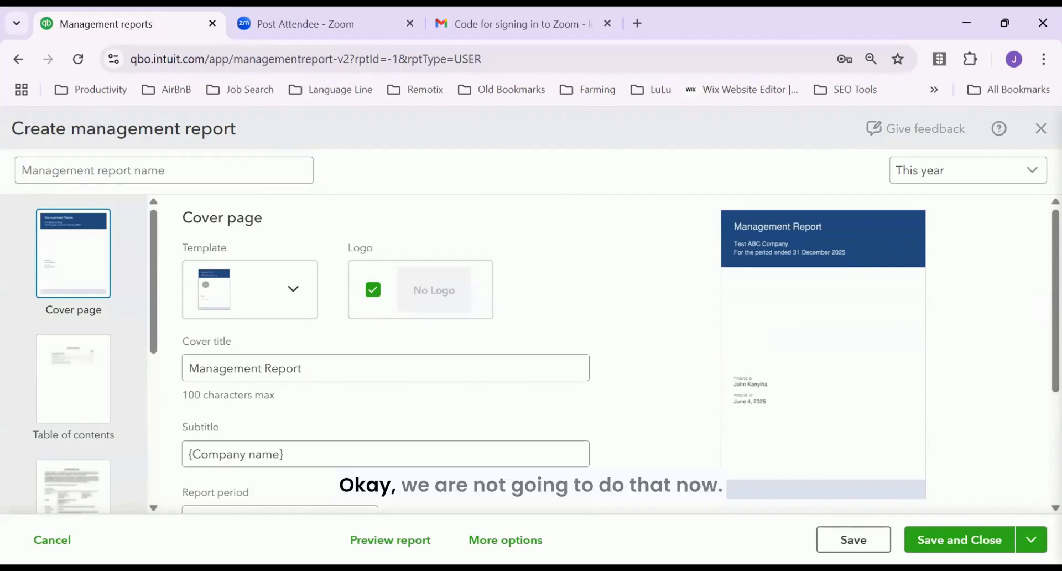
{"action": "left_click", "coordinate": [1039, 126]}
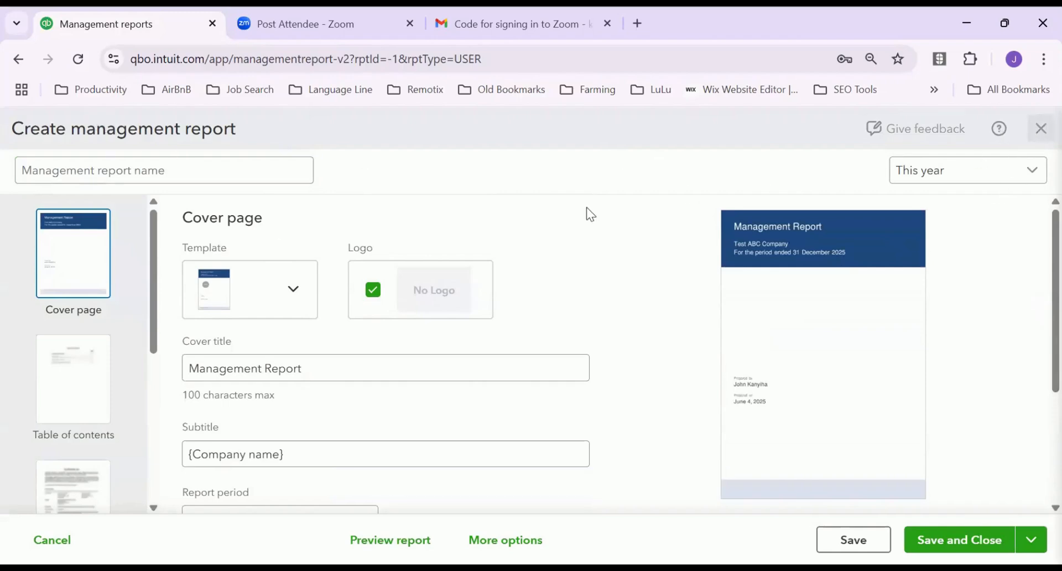
{"action": "mouse_move", "coordinate": [127, 318]}
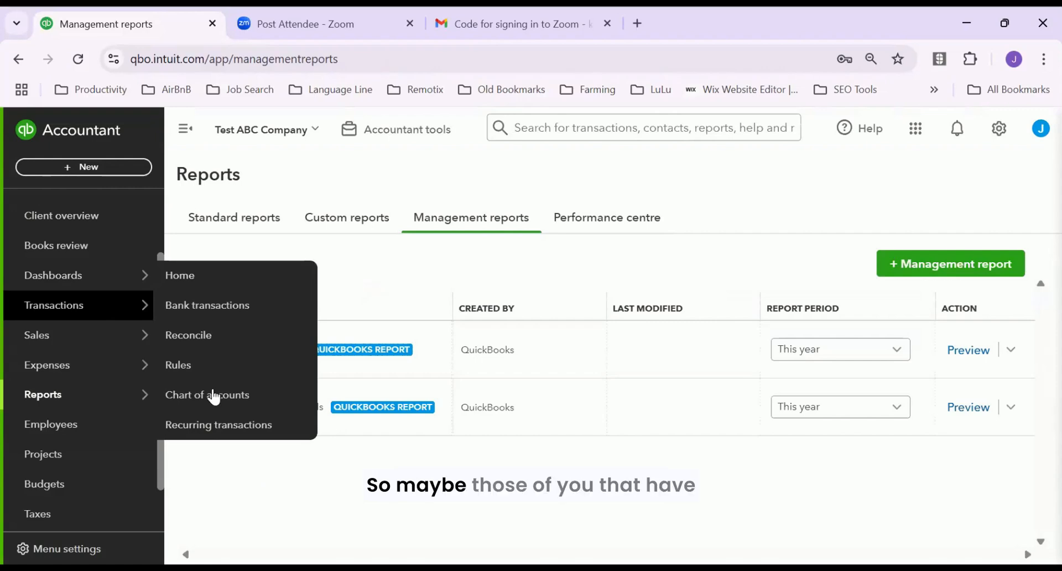
Go to Budgets for Test ABC Company and start a new FY 2025 Profit and loss budget
{"action": "left_click", "coordinate": [105, 395]}
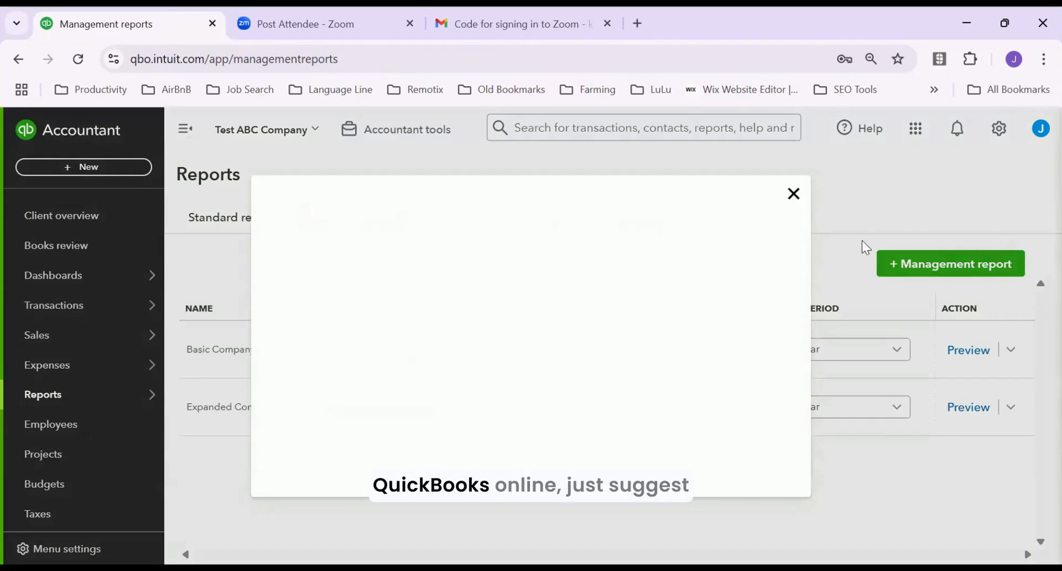
{"action": "left_click", "coordinate": [793, 195]}
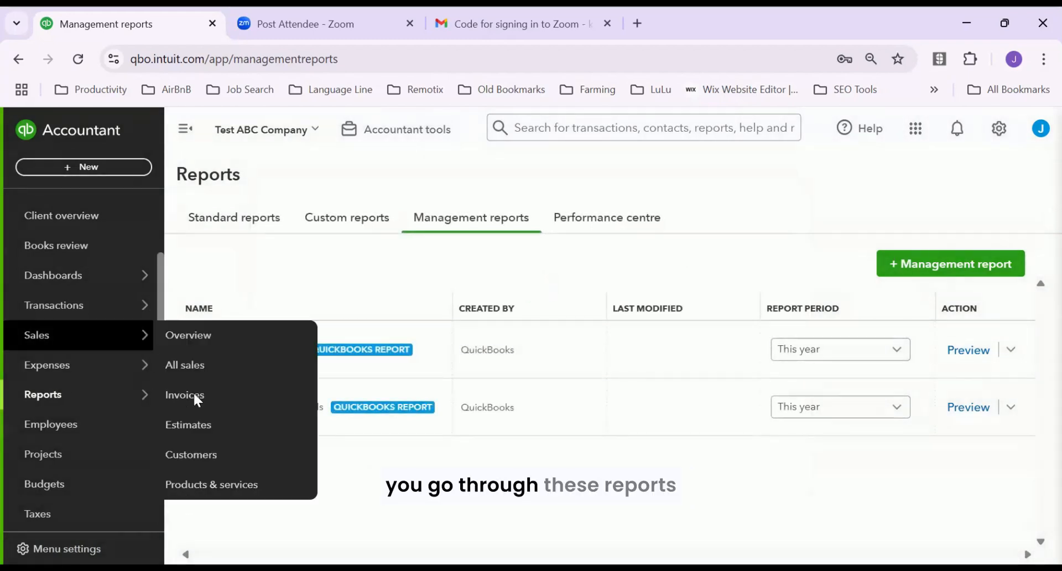
{"action": "mouse_move", "coordinate": [104, 393]}
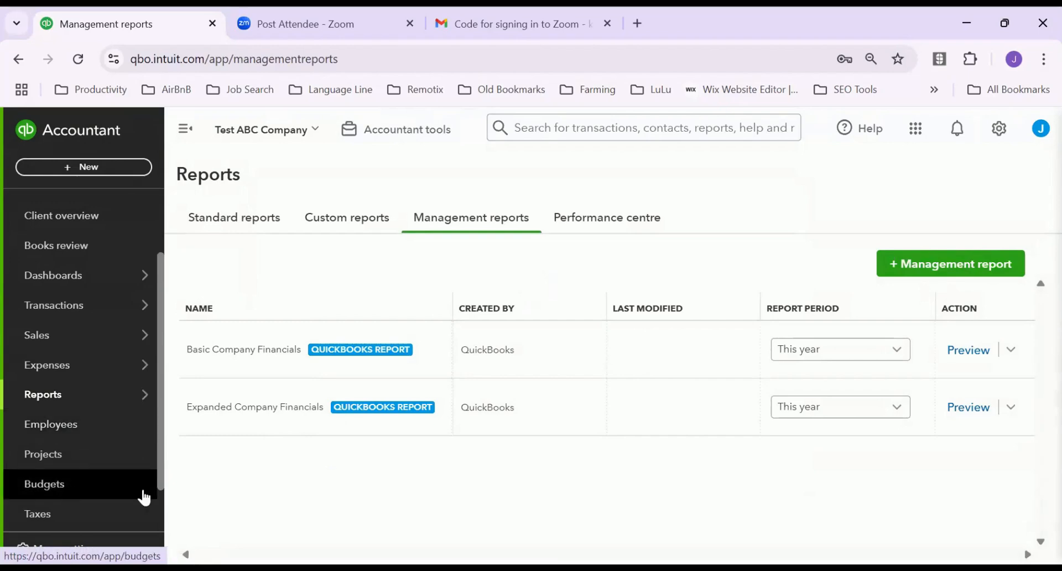
{"action": "scroll", "coordinate": [144, 496], "scroll_direction": "down", "scroll_amount": 1}
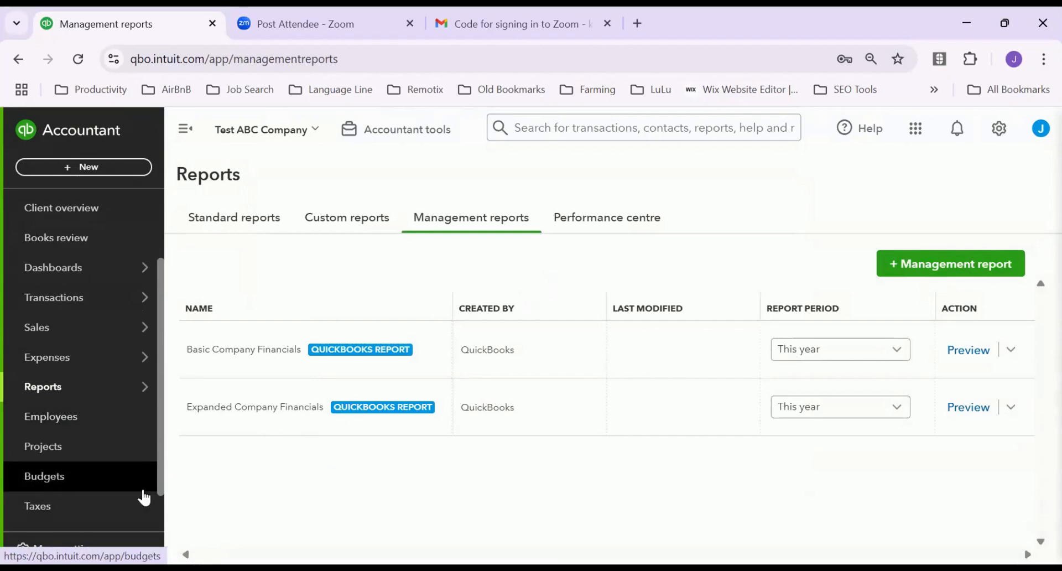
{"action": "scroll", "coordinate": [67, 437], "scroll_direction": "down", "scroll_amount": 1}
{"action": "left_click", "coordinate": [61, 440]}
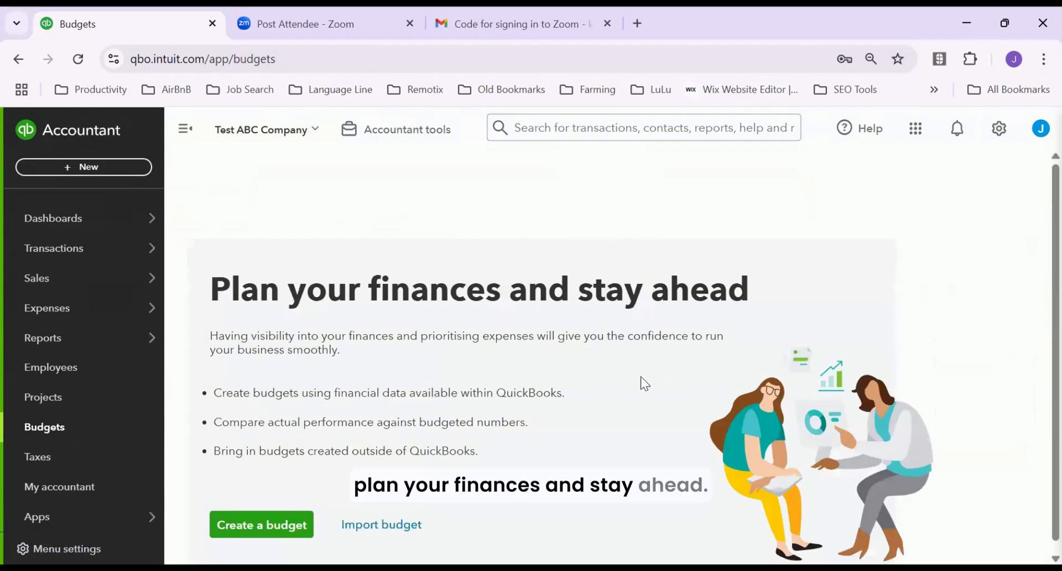
{"action": "scroll", "coordinate": [453, 422], "scroll_direction": "down", "scroll_amount": 1}
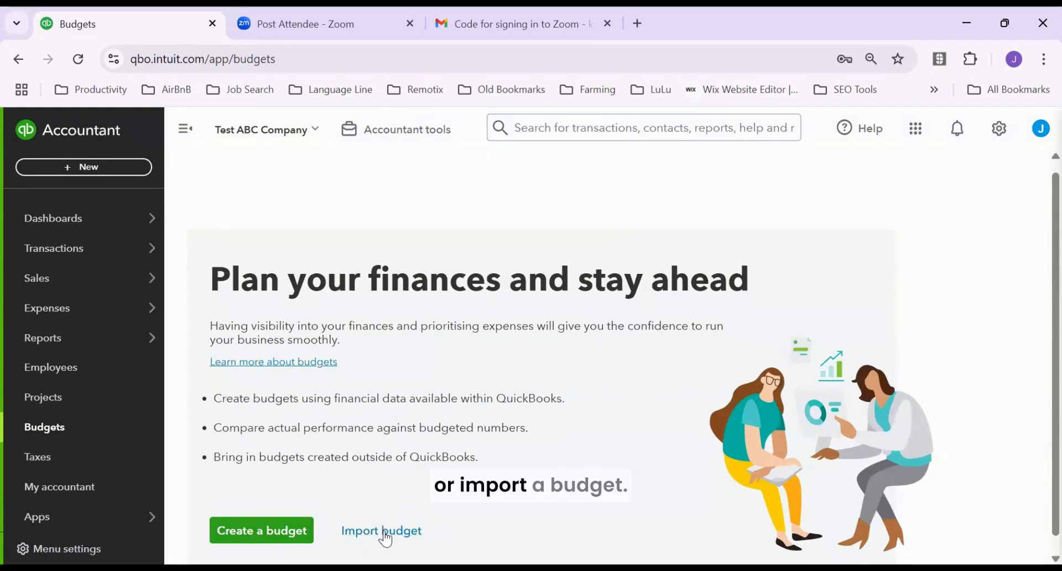
{"action": "left_click", "coordinate": [267, 532]}
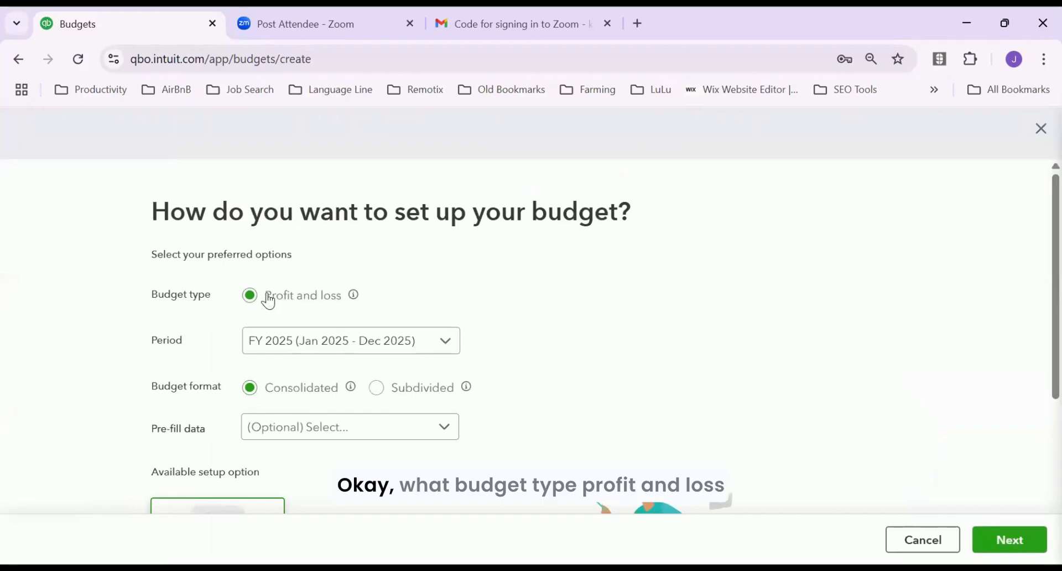
Pick Actuals 2024 to pre-fill the budget, then close the setup form without creating it
{"action": "mouse_move", "coordinate": [348, 300]}
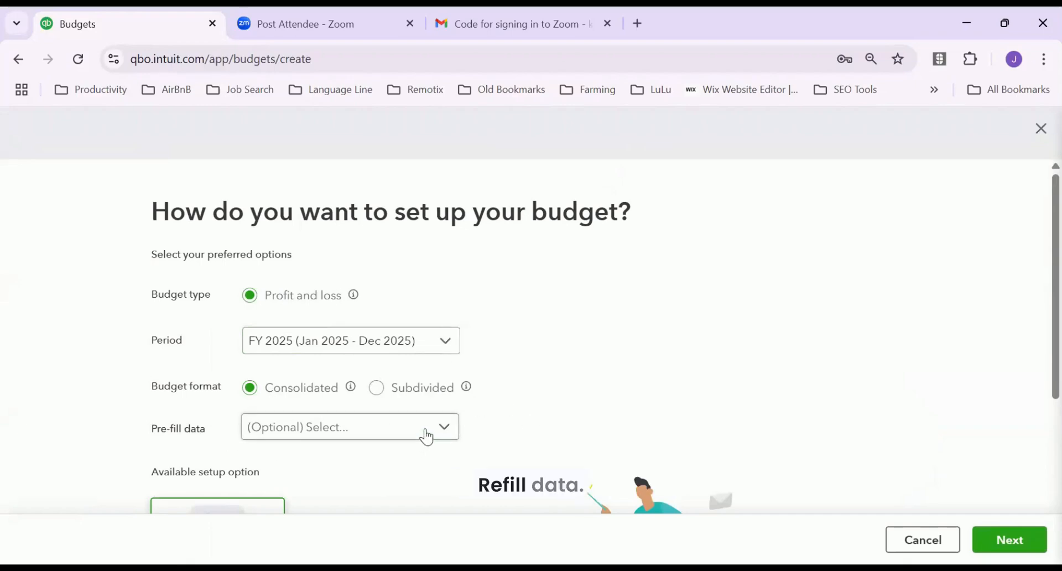
{"action": "left_click", "coordinate": [448, 431]}
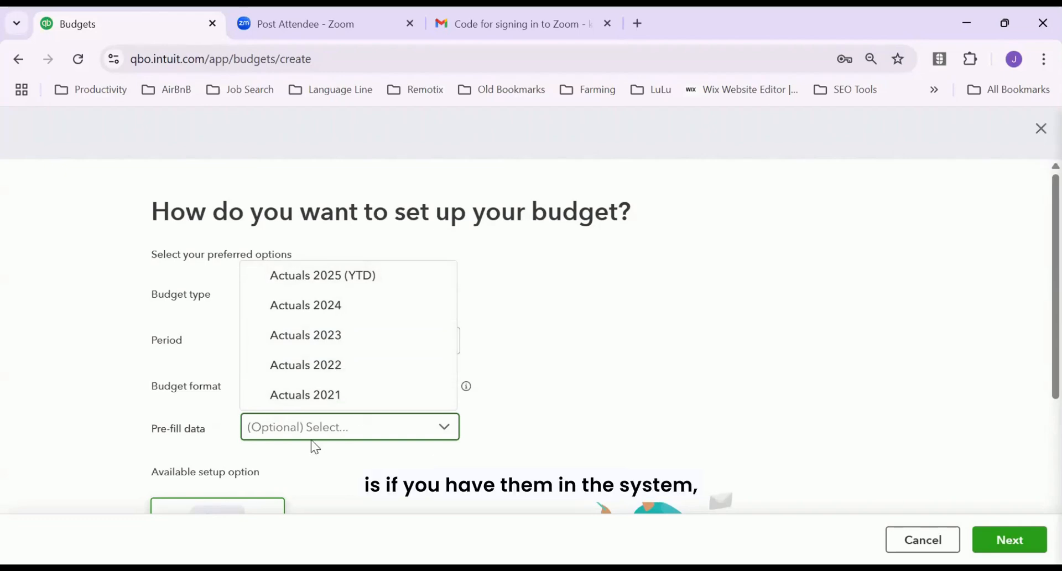
{"action": "left_click", "coordinate": [338, 311]}
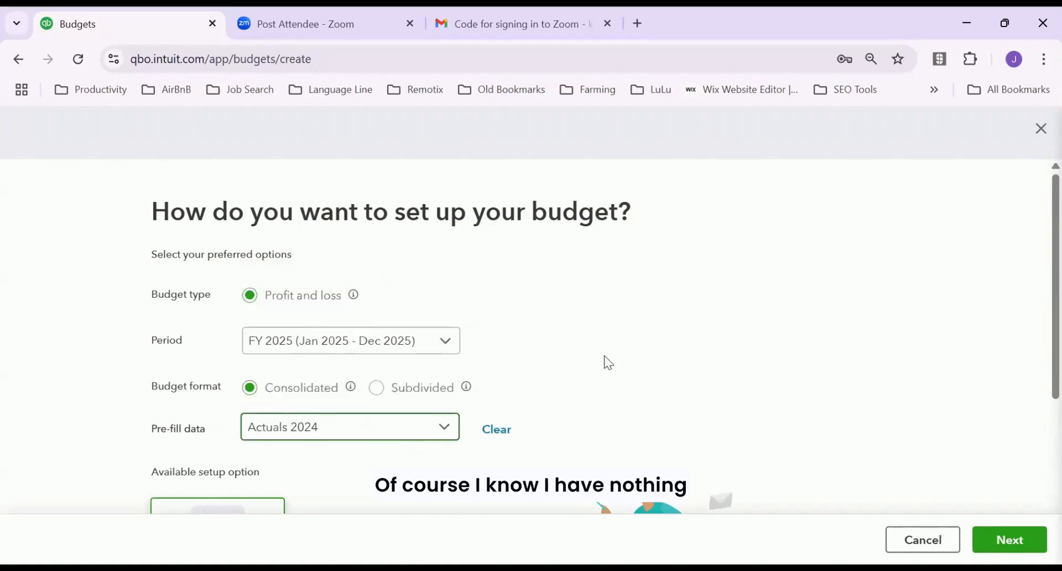
{"action": "scroll", "coordinate": [562, 387], "scroll_direction": "down", "scroll_amount": 2}
{"action": "scroll", "coordinate": [540, 403], "scroll_direction": "down", "scroll_amount": 2}
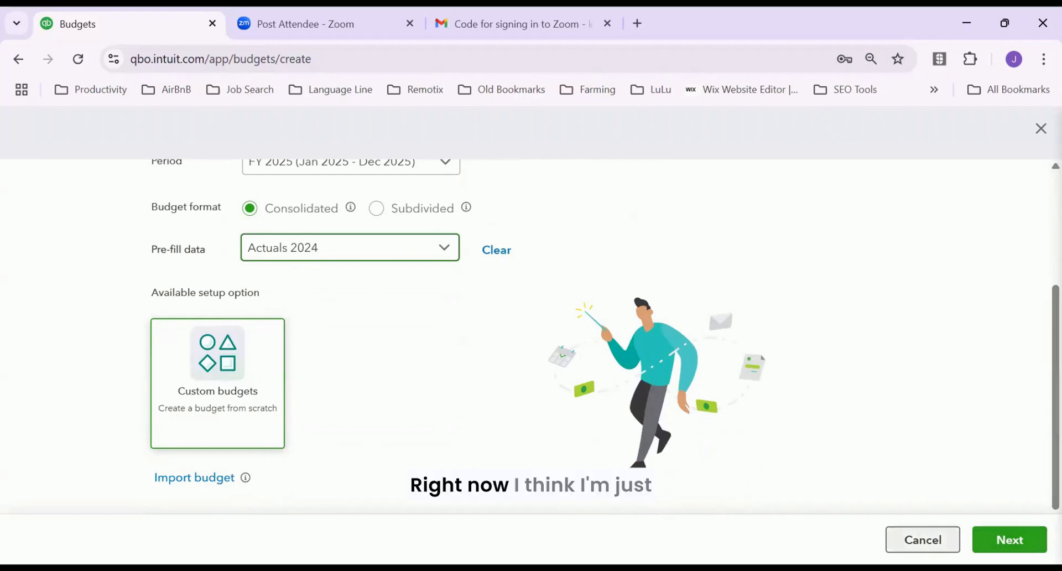
{"action": "left_click", "coordinate": [922, 539]}
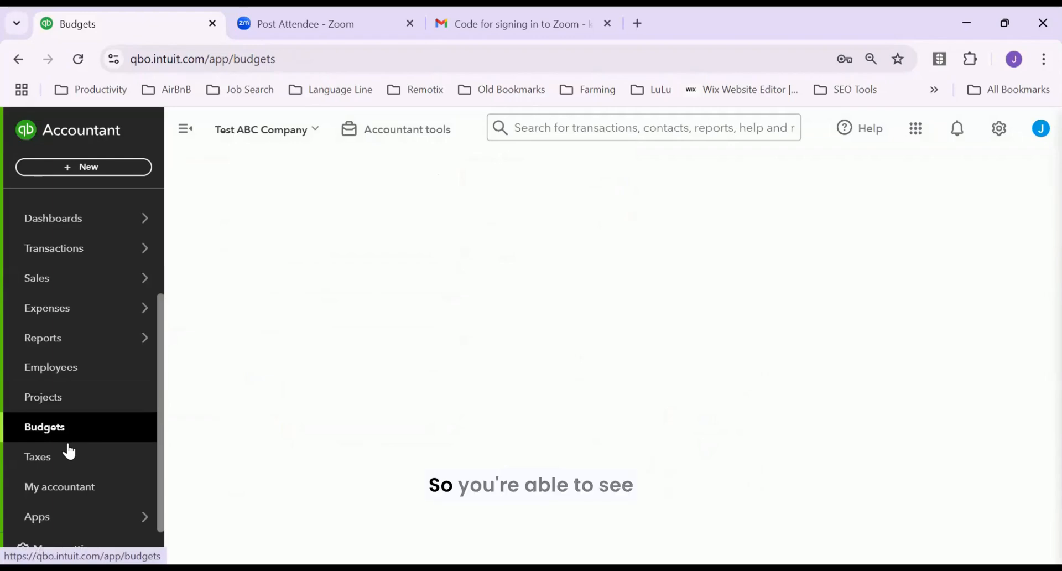
From the Taxes section, start the VAT setup to get the Kenya tax codes
{"action": "left_click", "coordinate": [71, 459]}
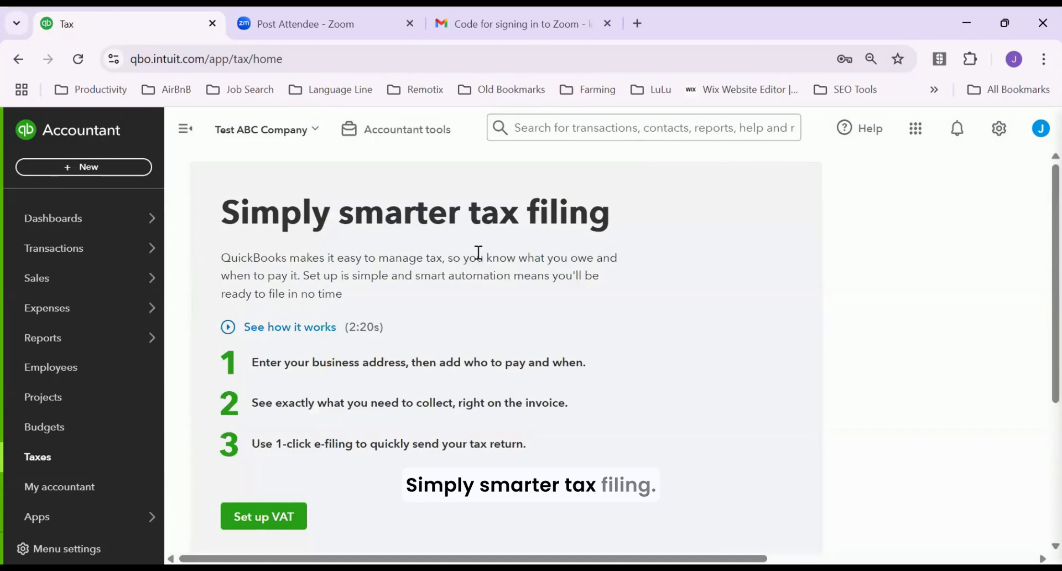
{"action": "scroll", "coordinate": [379, 470], "scroll_direction": "down", "scroll_amount": 2}
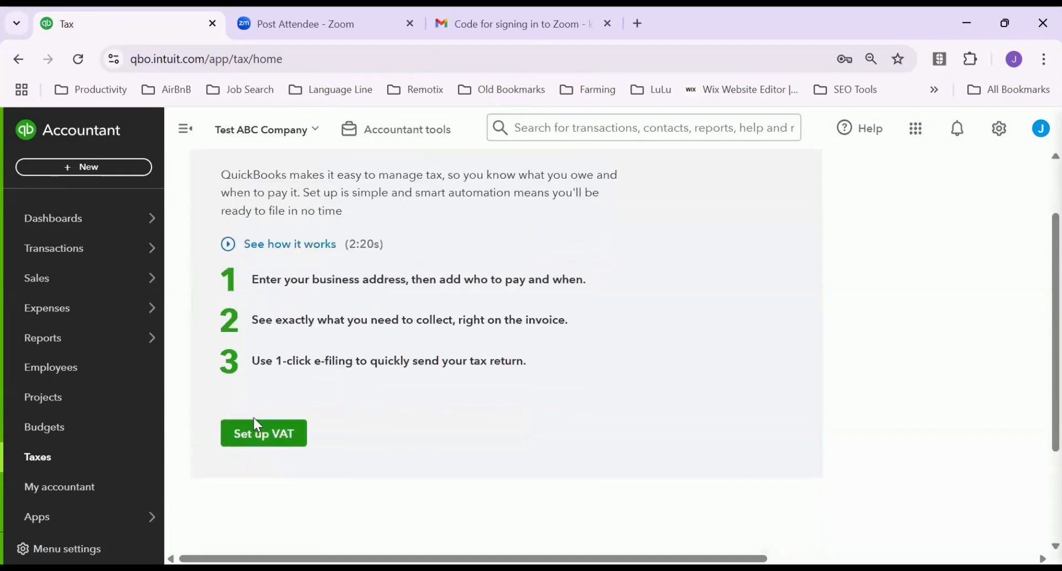
{"action": "left_click", "coordinate": [266, 438]}
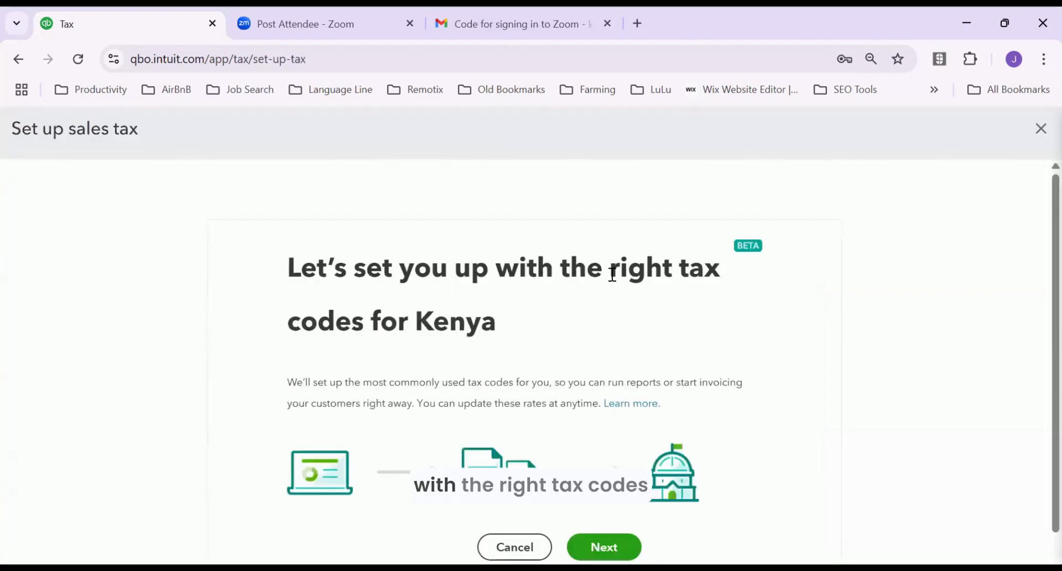
Accept the Kenya tax codes, keep January, Monthly and Accrual, and enter the business PIN
{"action": "scroll", "coordinate": [570, 369], "scroll_direction": "down", "scroll_amount": 1}
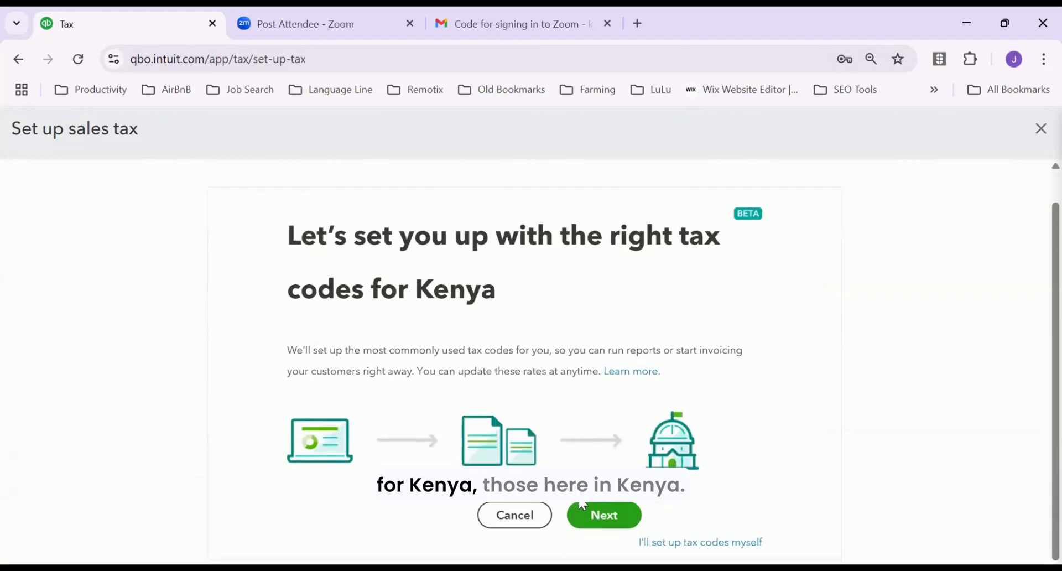
{"action": "left_click", "coordinate": [611, 516]}
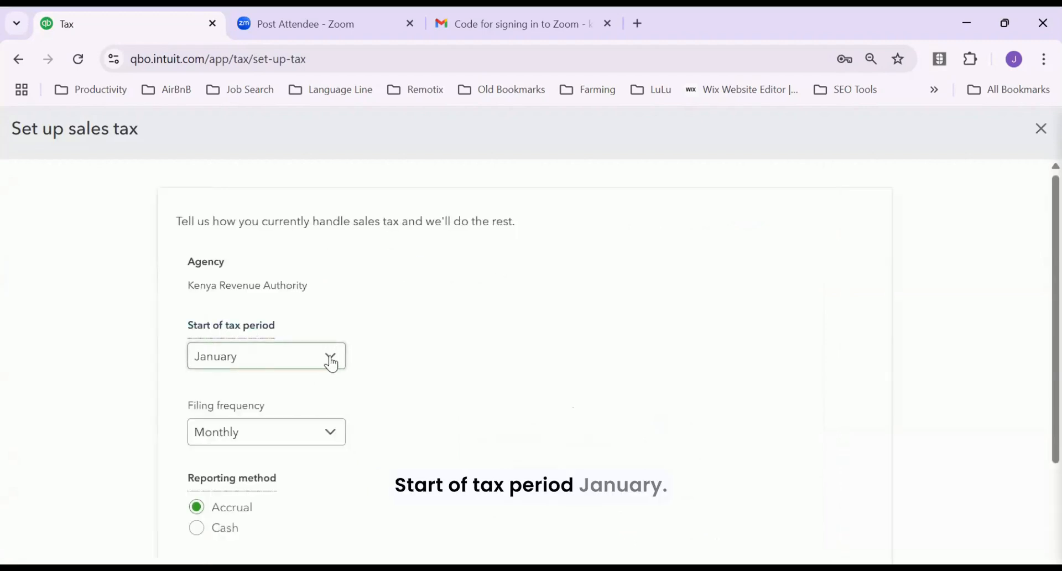
{"action": "scroll", "coordinate": [440, 404], "scroll_direction": "down", "scroll_amount": 1}
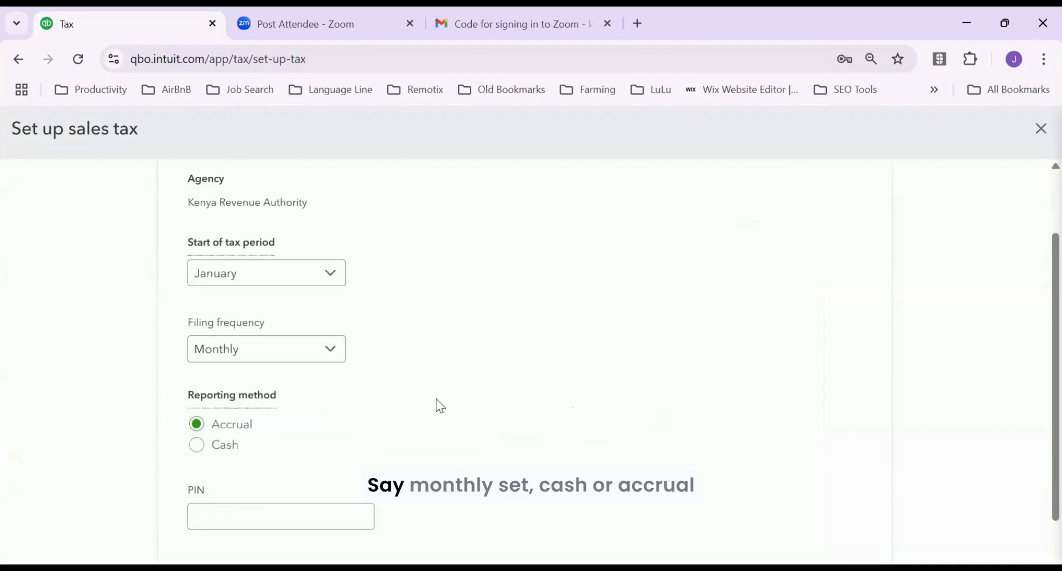
{"action": "left_click", "coordinate": [240, 520]}
{"action": "scroll", "coordinate": [534, 419], "scroll_direction": "down", "scroll_amount": 1}
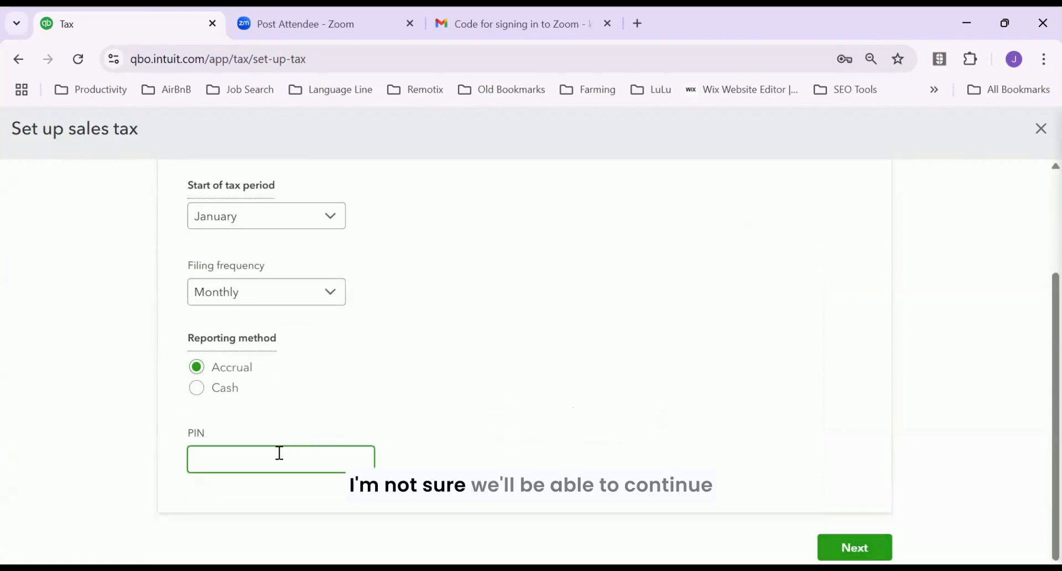
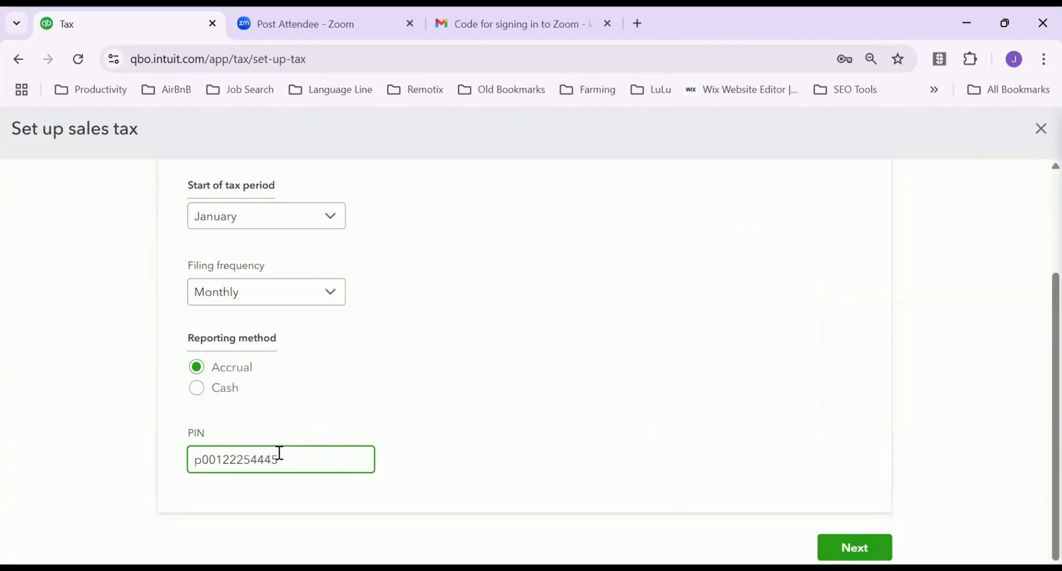
Submit the VAT settings, dismiss the tutorial and confirmation, and choose Customise invoice
{"action": "left_click", "coordinate": [854, 546]}
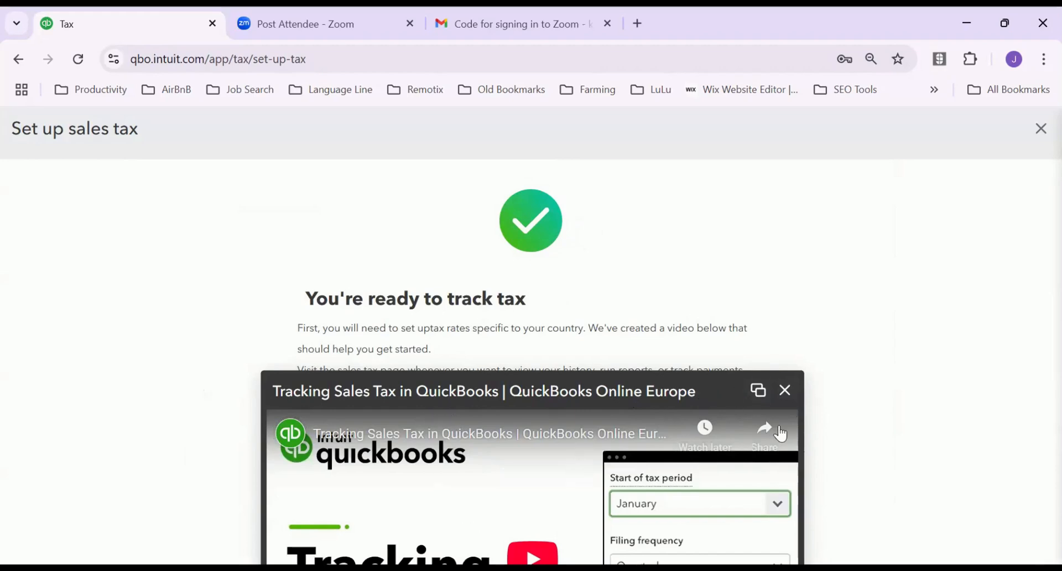
{"action": "left_click", "coordinate": [784, 390]}
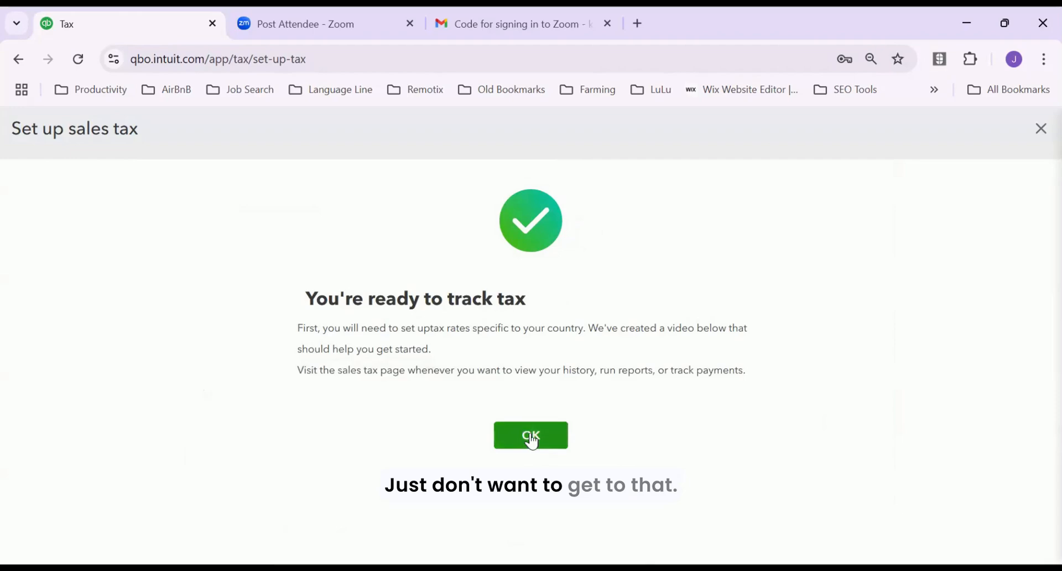
{"action": "left_click", "coordinate": [532, 436]}
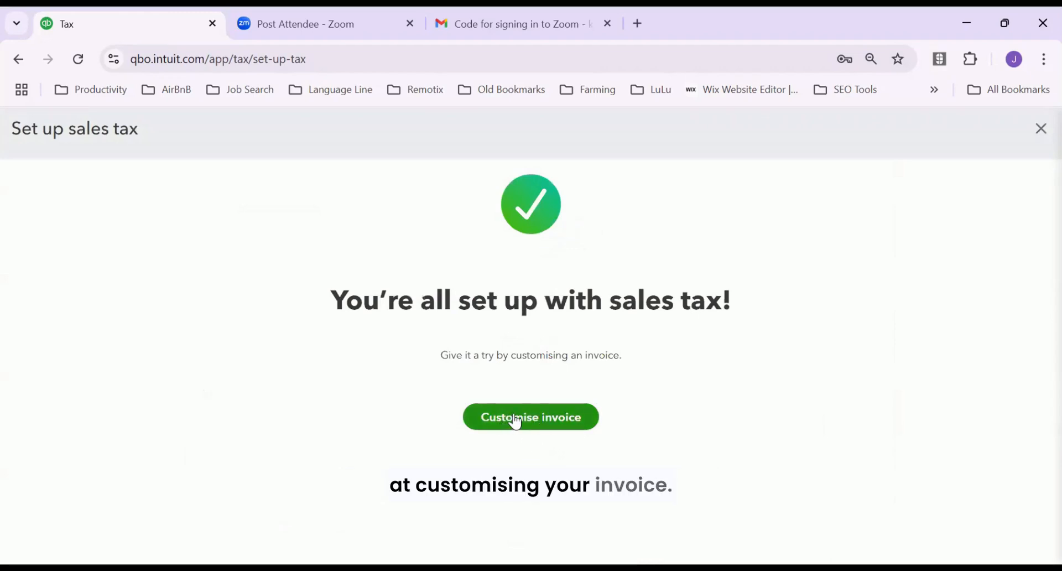
{"action": "left_click", "coordinate": [529, 429]}
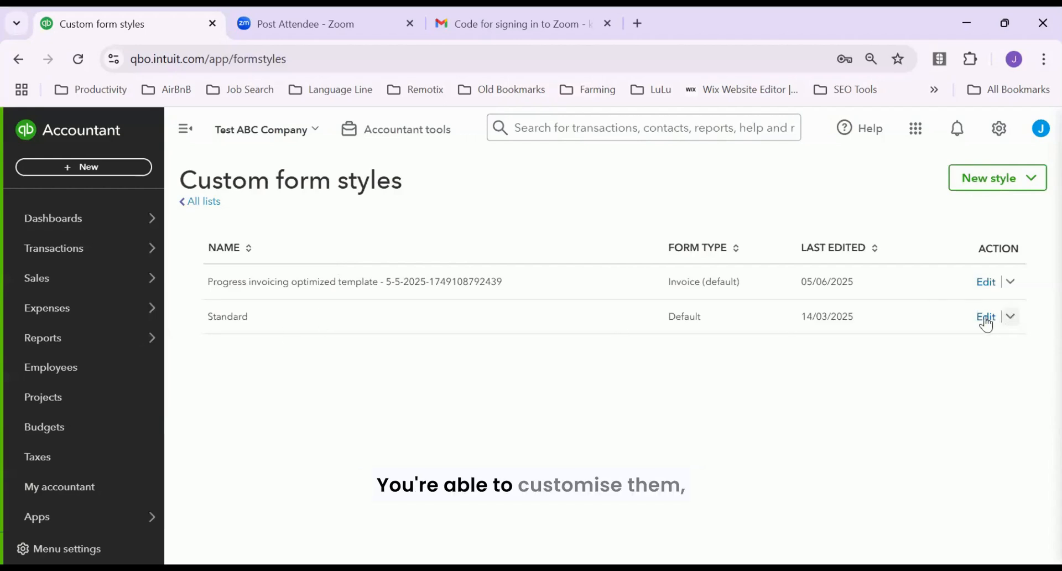
Create a new Sales receipt form style from the New style menu
{"action": "left_click", "coordinate": [1008, 317]}
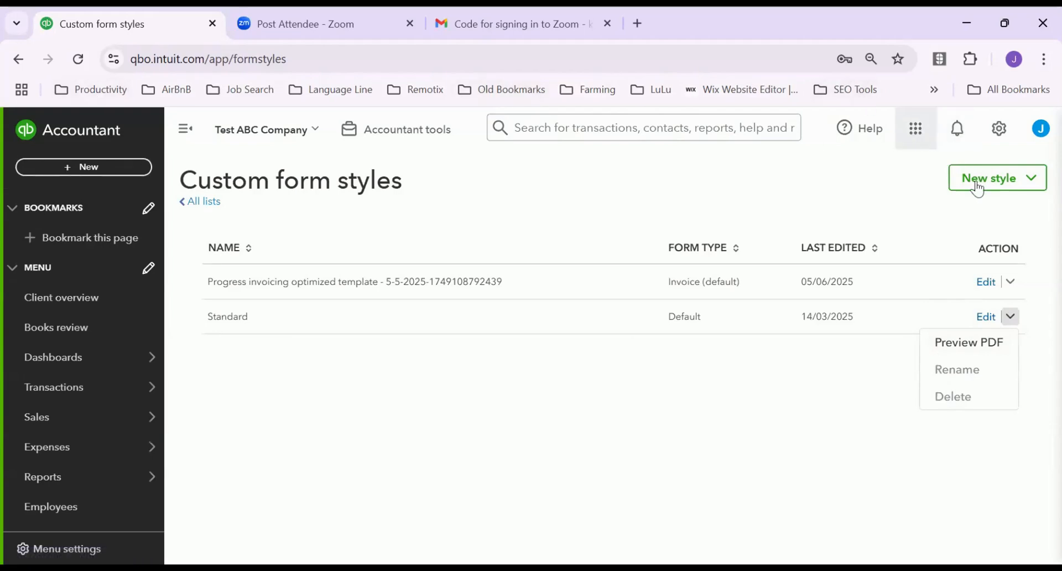
{"action": "left_click", "coordinate": [1041, 187]}
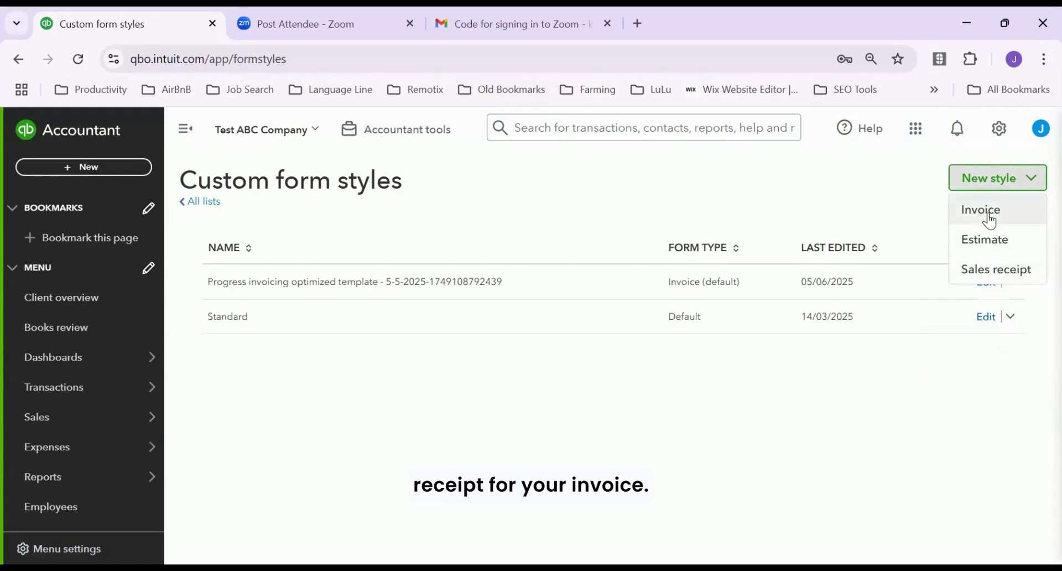
{"action": "left_click", "coordinate": [982, 271]}
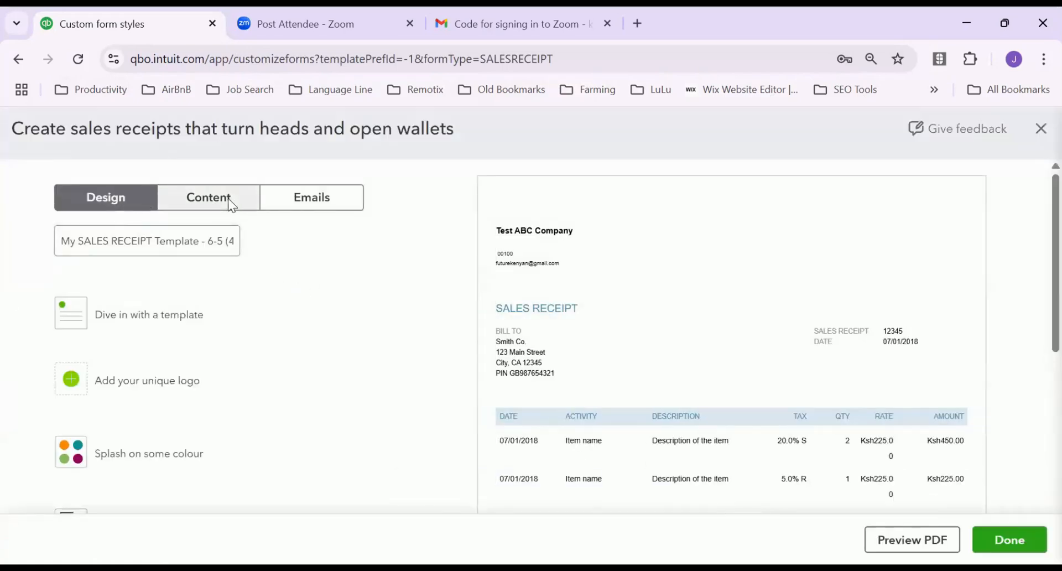
Select words in the company and template names, then open the Add your unique logo option
{"action": "double_click", "coordinate": [553, 231]}
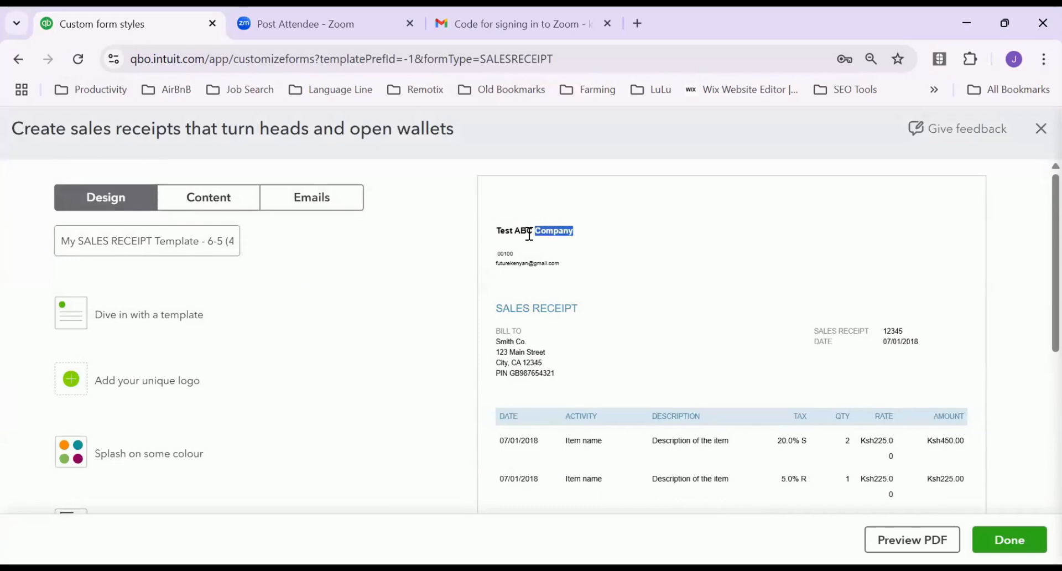
{"action": "double_click", "coordinate": [506, 230]}
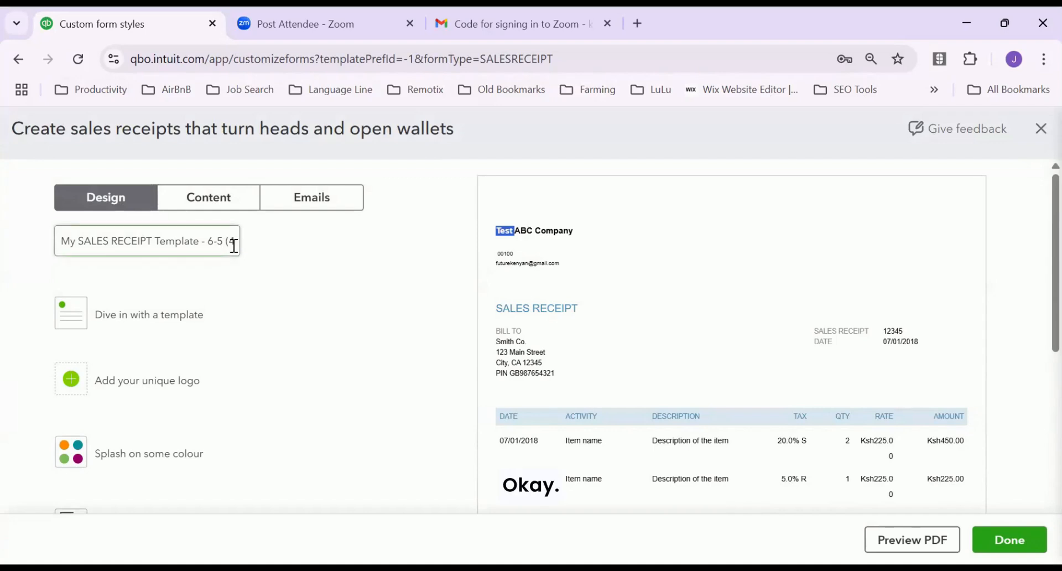
{"action": "left_click", "coordinate": [179, 249]}
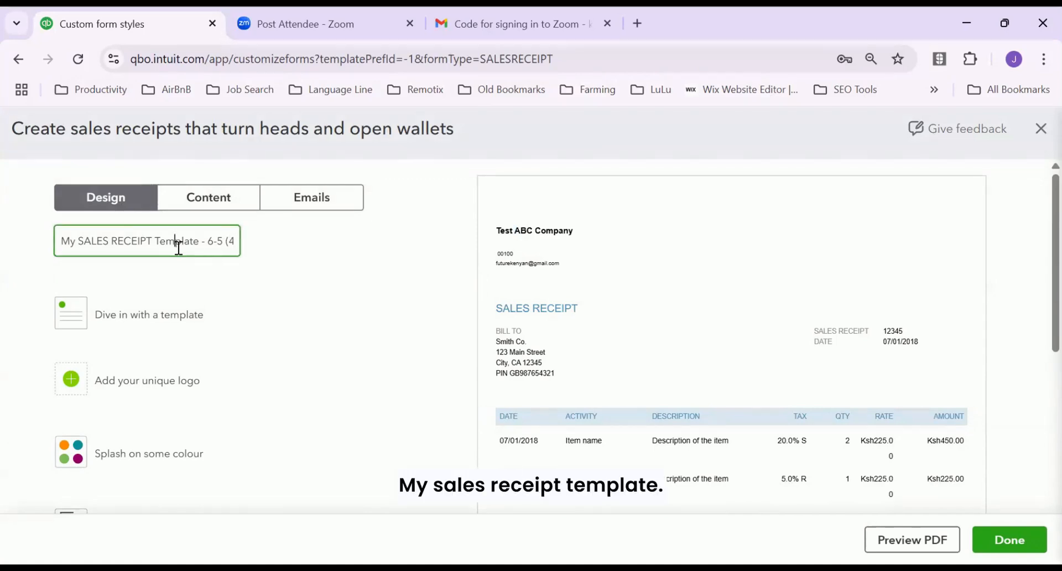
{"action": "double_click", "coordinate": [179, 241]}
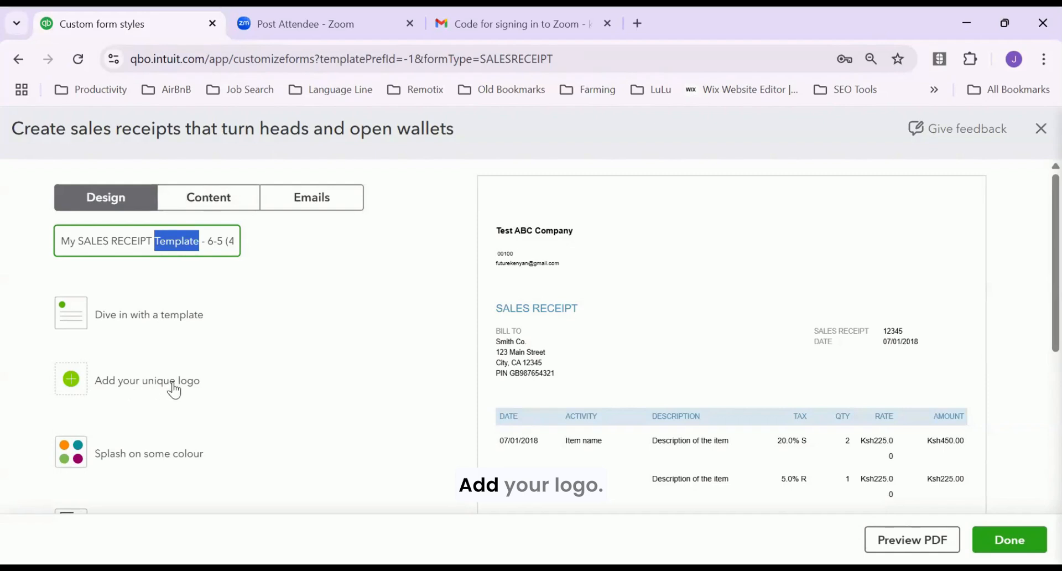
{"action": "left_click", "coordinate": [71, 379]}
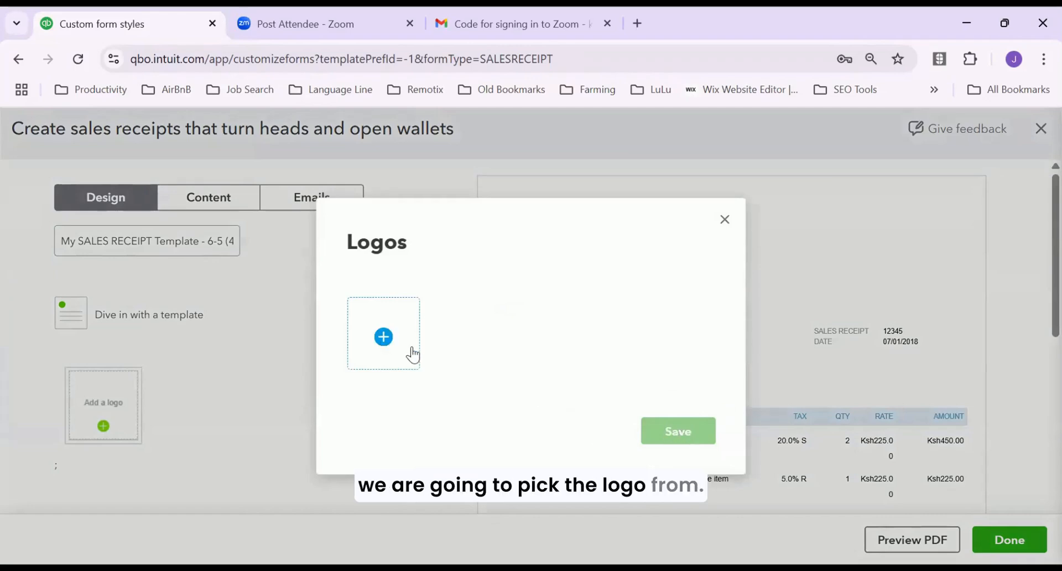
Browse the Apps > Designer folder for a logo image, then cancel that file search
{"action": "left_click", "coordinate": [383, 334]}
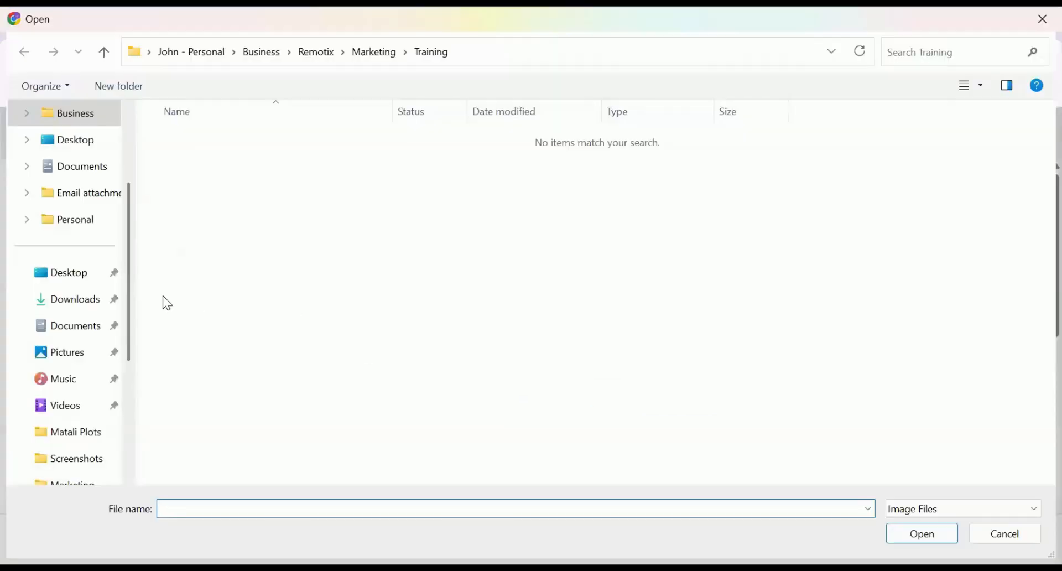
{"action": "scroll", "coordinate": [116, 255], "scroll_direction": "up", "scroll_amount": 3}
{"action": "scroll", "coordinate": [111, 260], "scroll_direction": "down", "scroll_amount": 6}
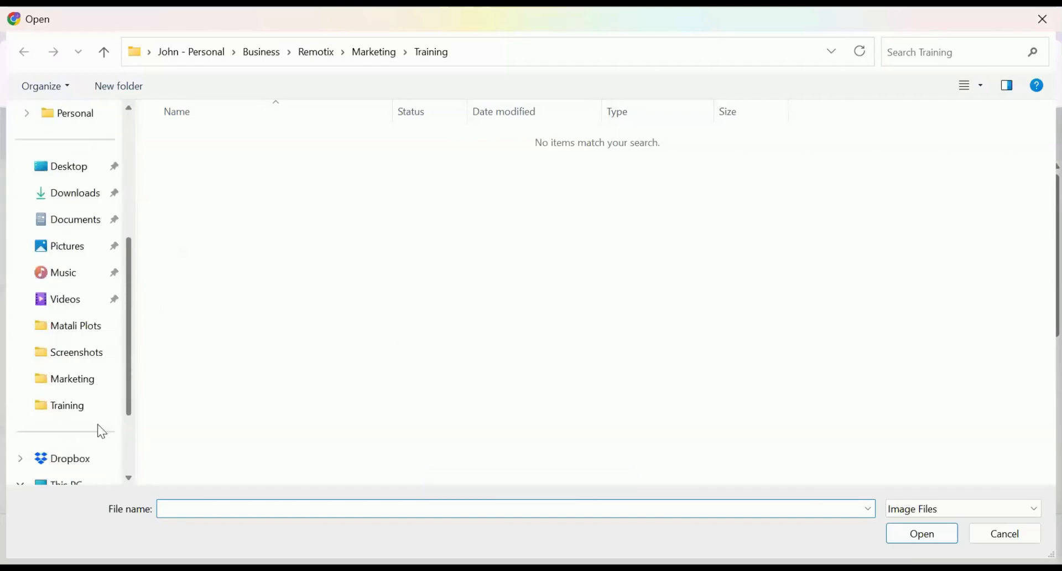
{"action": "scroll", "coordinate": [111, 157], "scroll_direction": "up", "scroll_amount": 5}
{"action": "scroll", "coordinate": [116, 434], "scroll_direction": "down", "scroll_amount": 4}
{"action": "scroll", "coordinate": [124, 166], "scroll_direction": "up", "scroll_amount": 3}
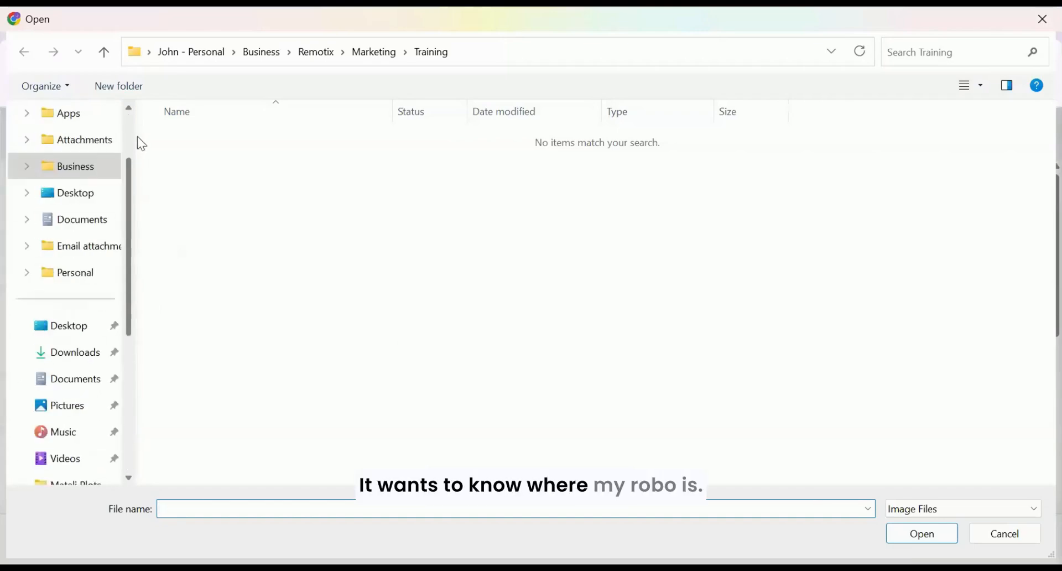
{"action": "scroll", "coordinate": [185, 209], "scroll_direction": "up", "scroll_amount": 2}
{"action": "scroll", "coordinate": [208, 196], "scroll_direction": "down", "scroll_amount": 5}
{"action": "scroll", "coordinate": [135, 223], "scroll_direction": "up", "scroll_amount": 5}
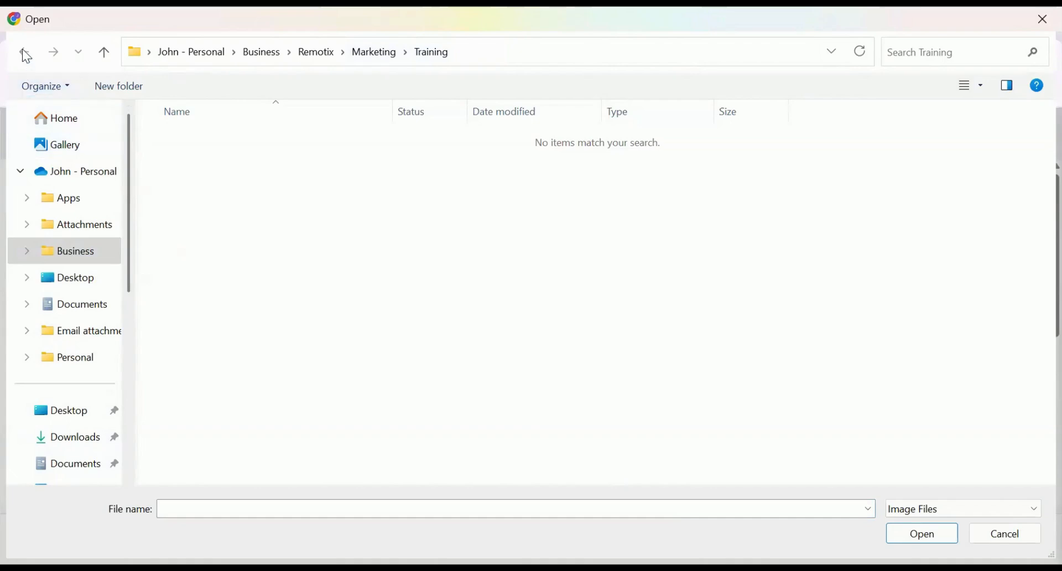
{"action": "left_click_drag", "start_coordinate": [129, 255], "coordinate": [116, 126]}
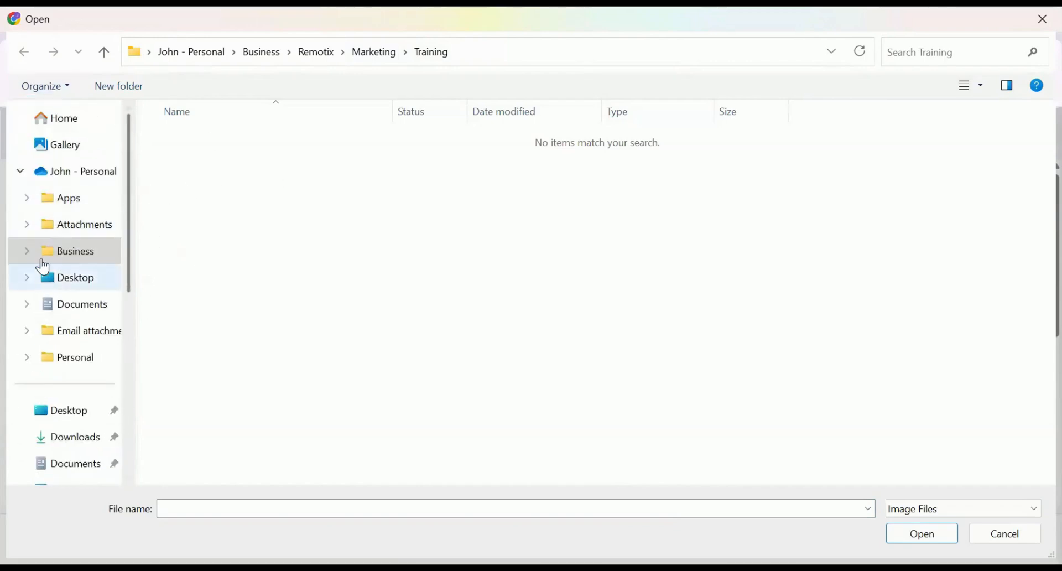
{"action": "left_click", "coordinate": [80, 201]}
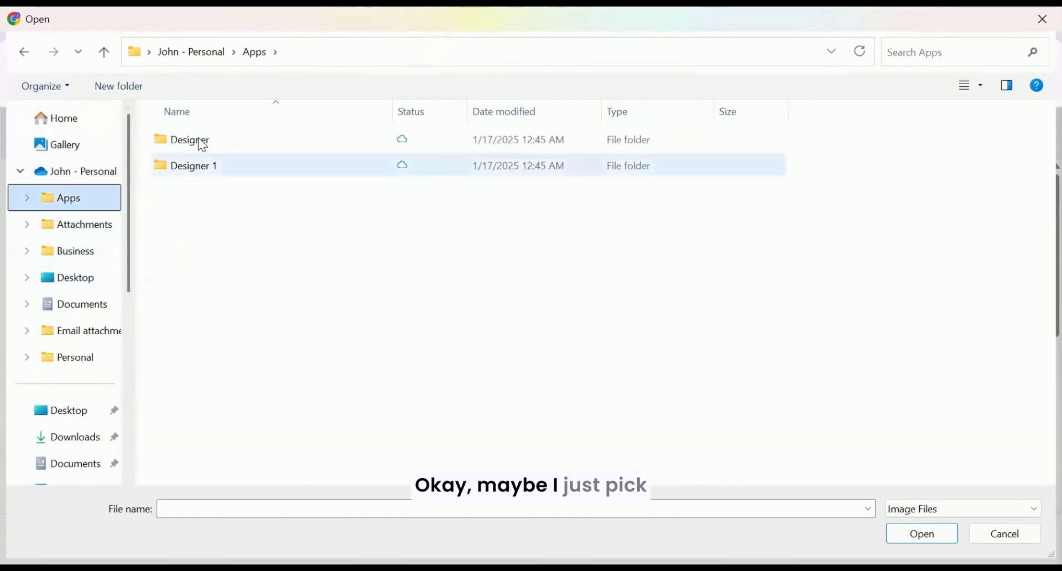
{"action": "left_click", "coordinate": [202, 142]}
{"action": "double_click", "coordinate": [203, 143]}
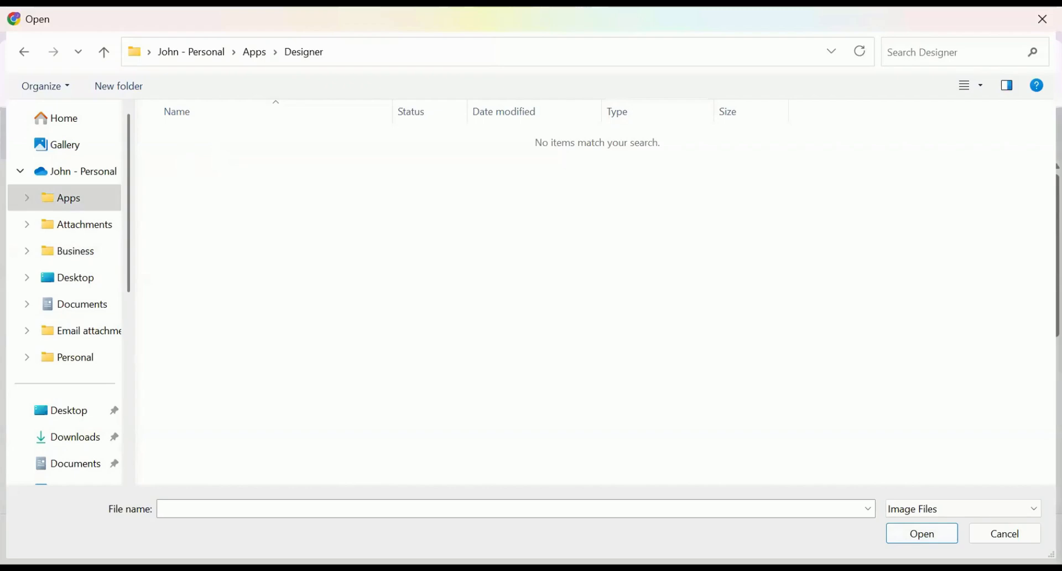
{"action": "left_click", "coordinate": [1002, 534]}
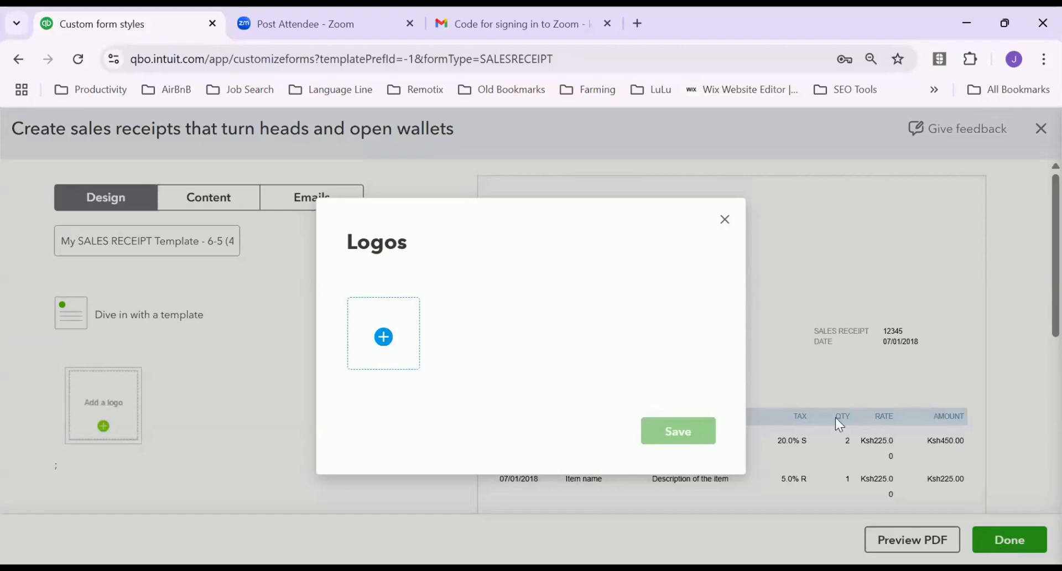
Reopen the file picker, paste the Dropbox Marketing folder path, and select the Remotix Logo image
{"action": "left_click", "coordinate": [404, 347]}
{"action": "scroll", "coordinate": [61, 426], "scroll_direction": "down", "scroll_amount": 1}
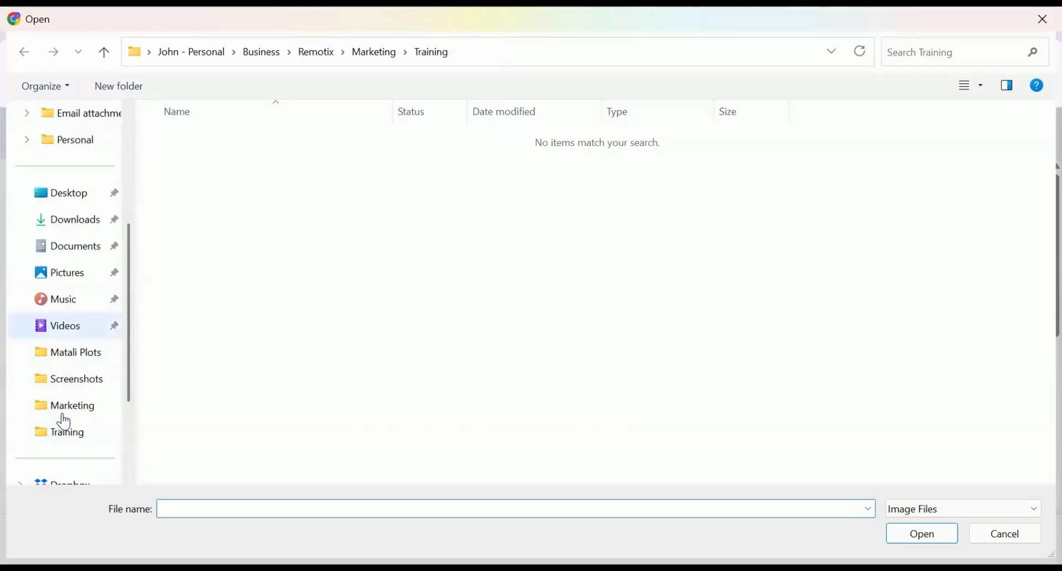
{"action": "scroll", "coordinate": [90, 296], "scroll_direction": "down", "scroll_amount": 2}
{"action": "scroll", "coordinate": [84, 302], "scroll_direction": "up", "scroll_amount": 5}
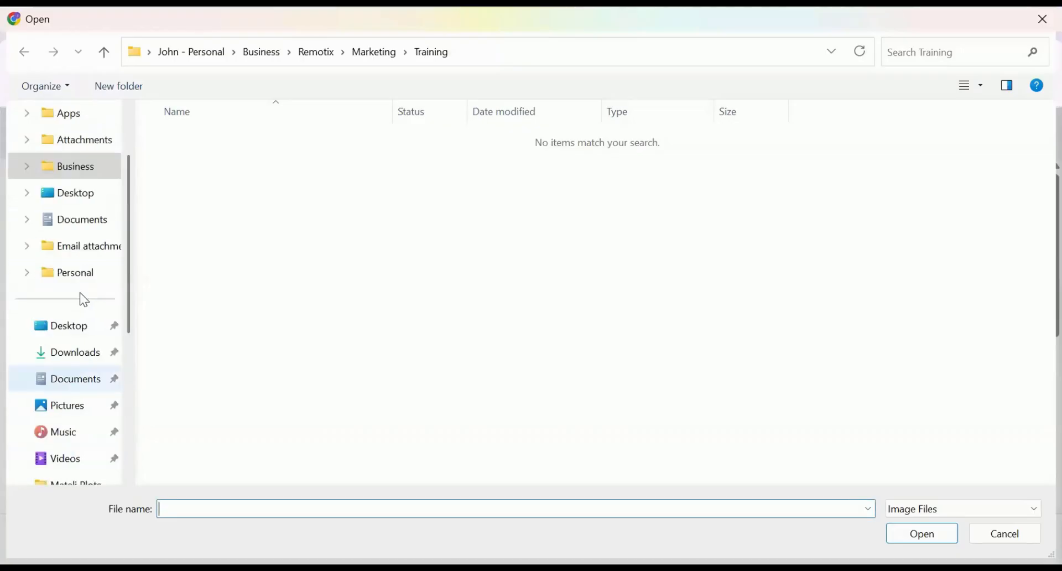
{"action": "left_click", "coordinate": [73, 175]}
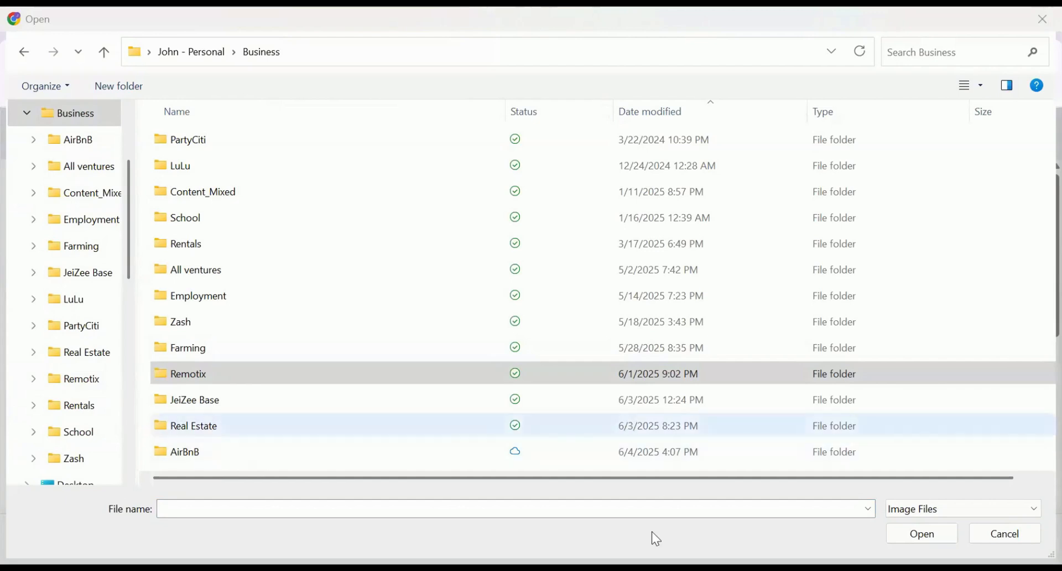
{"action": "right_click", "coordinate": [651, 507]}
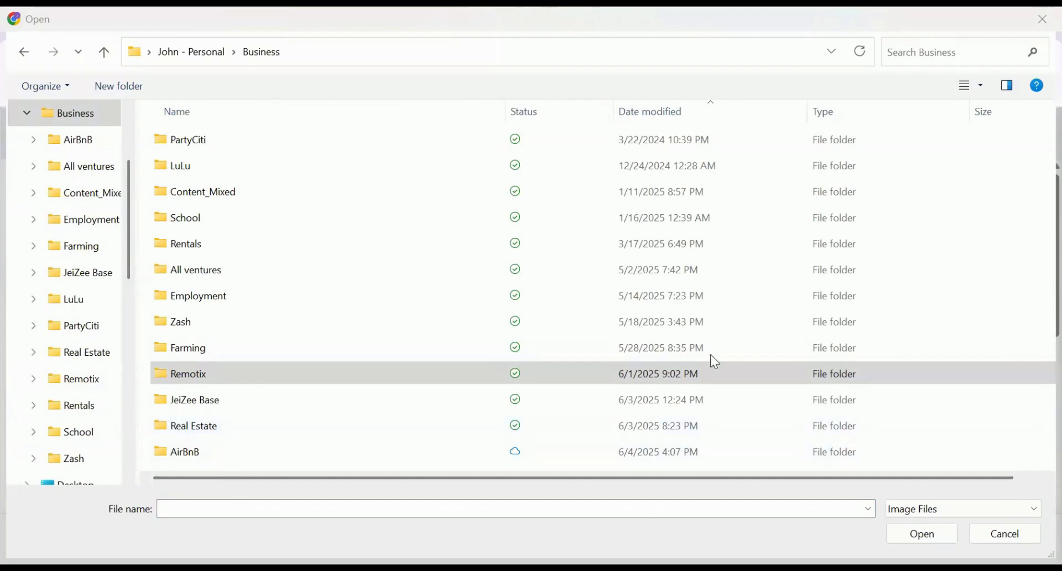
{"action": "left_click", "coordinate": [710, 341]}
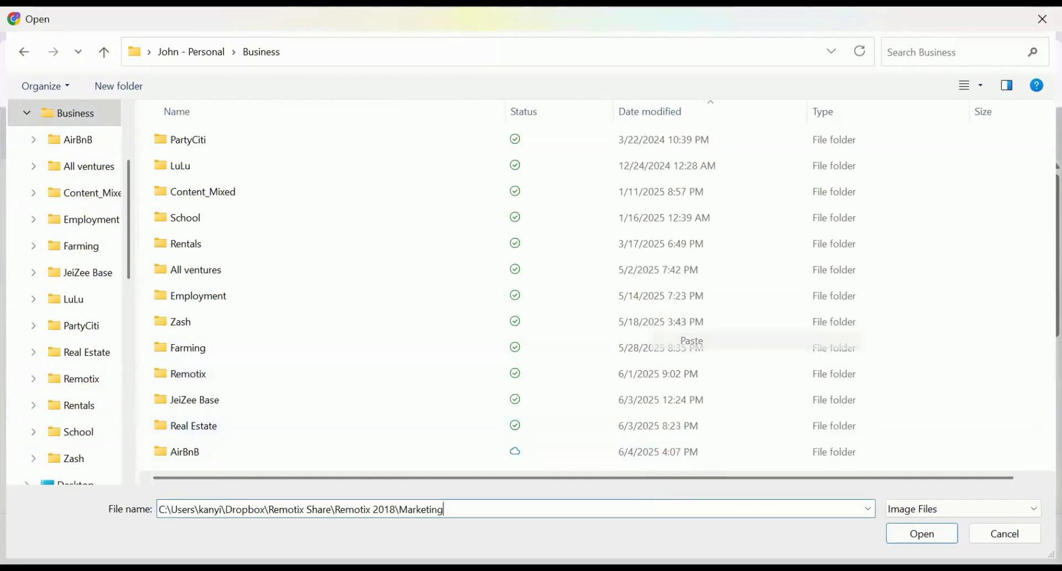
{"action": "left_click", "coordinate": [920, 533]}
{"action": "left_click", "coordinate": [188, 198]}
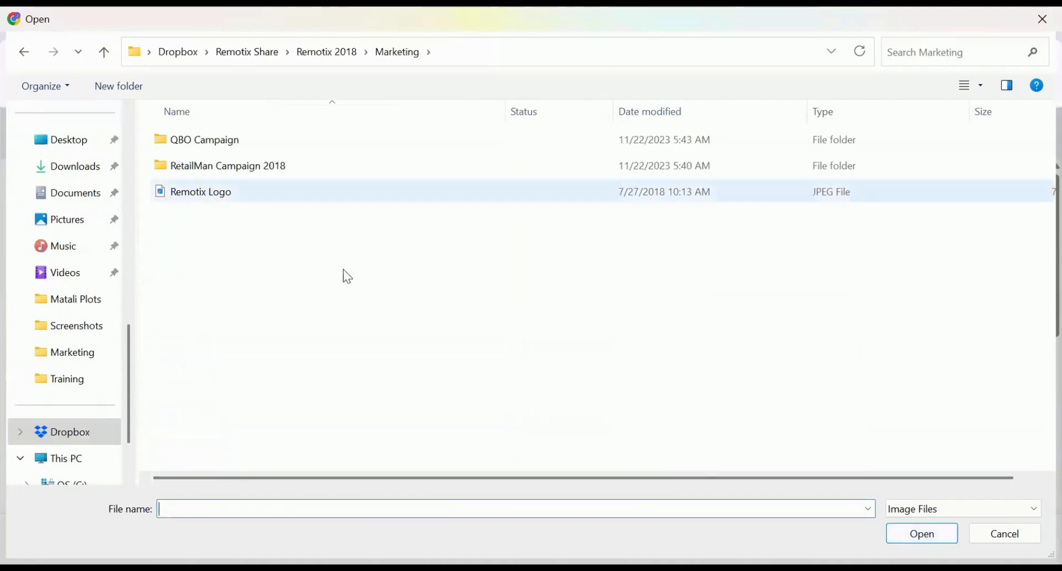
Upload the Remotix Logo to the sales receipt, review the preview, and finish the template
{"action": "left_click", "coordinate": [903, 539]}
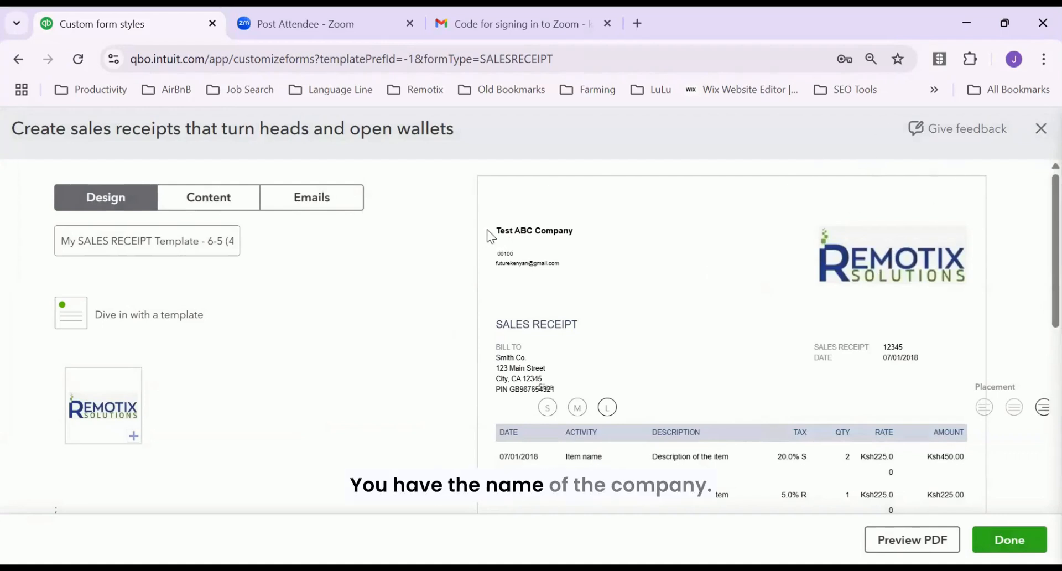
{"action": "left_click_drag", "start_coordinate": [495, 231], "coordinate": [574, 232]}
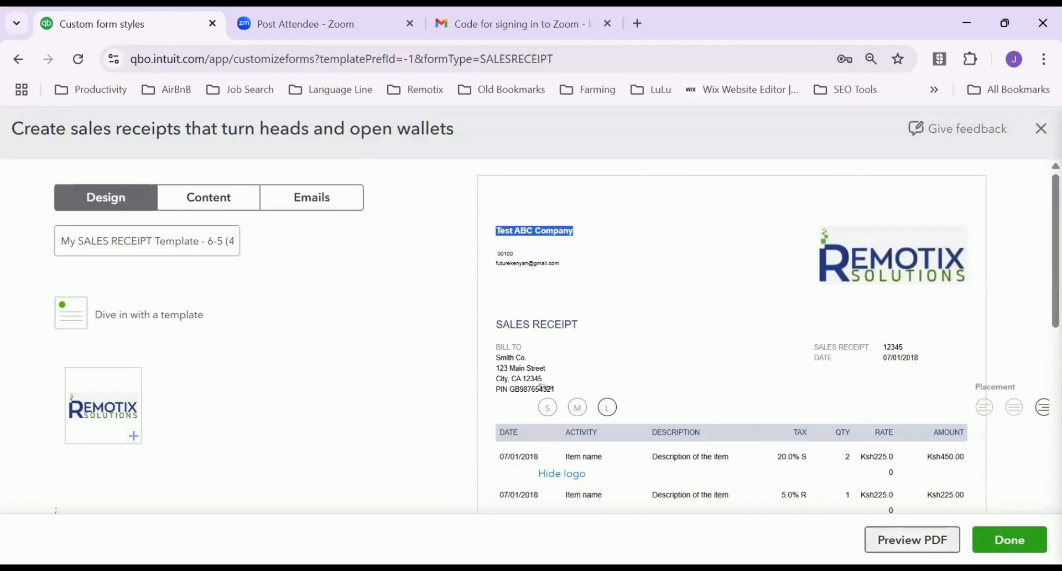
{"action": "left_click", "coordinate": [912, 539]}
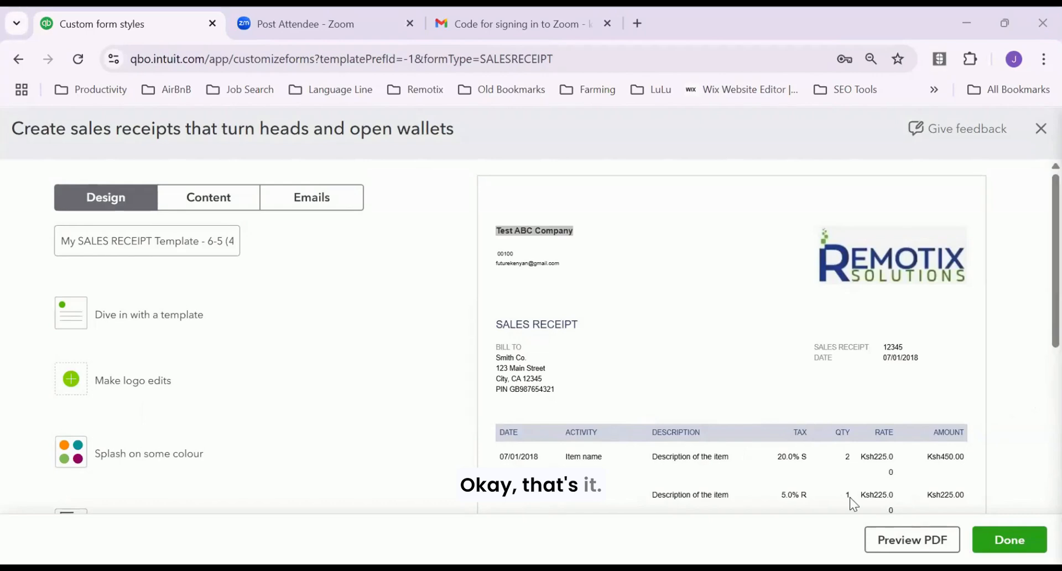
{"action": "scroll", "coordinate": [852, 495], "scroll_direction": "down", "scroll_amount": 6}
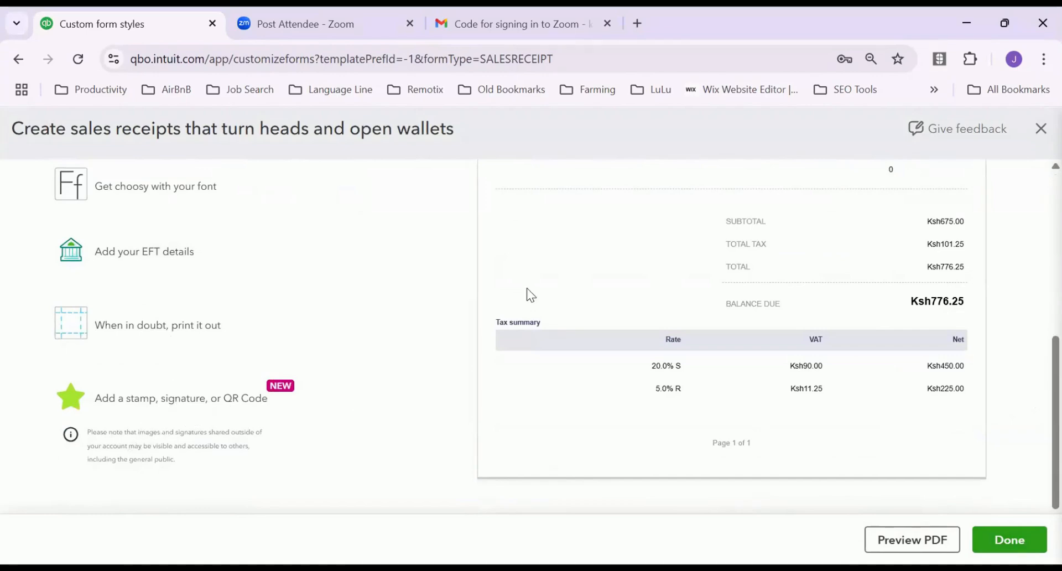
{"action": "scroll", "coordinate": [729, 264], "scroll_direction": "up", "scroll_amount": 10}
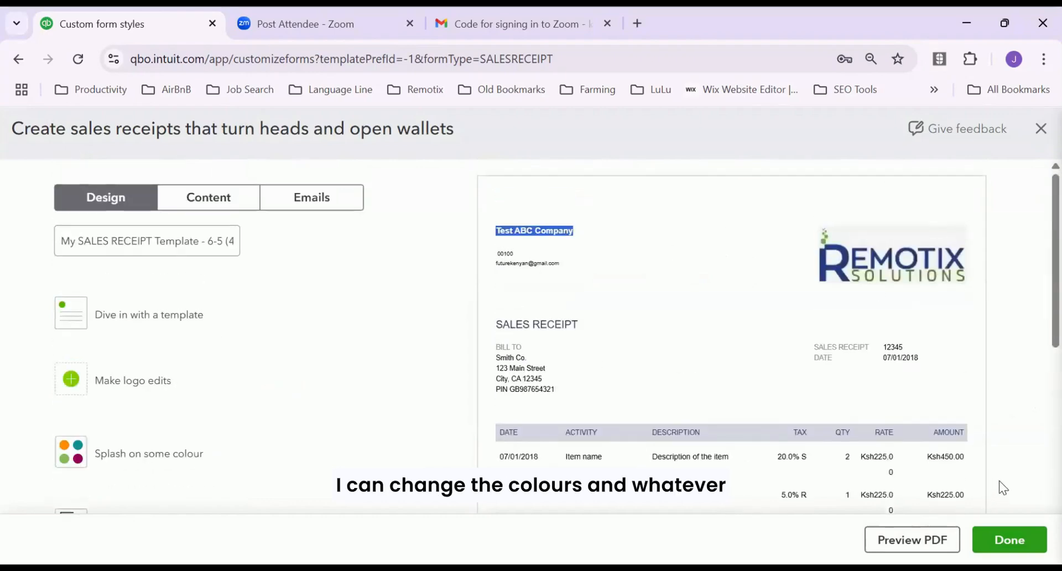
{"action": "scroll", "coordinate": [995, 495], "scroll_direction": "down", "scroll_amount": 3}
{"action": "scroll", "coordinate": [993, 500], "scroll_direction": "down", "scroll_amount": 3}
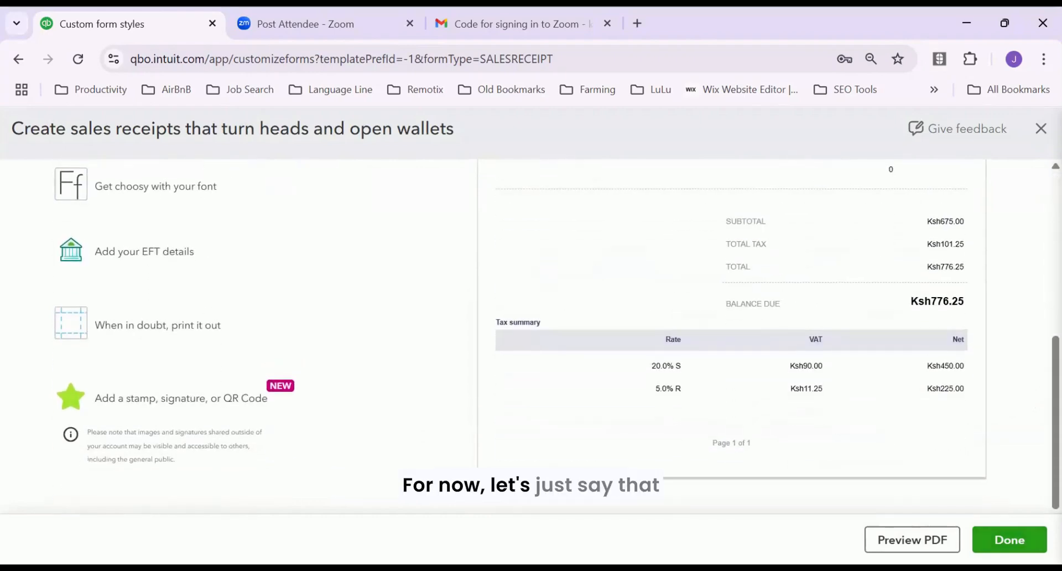
{"action": "left_click", "coordinate": [1019, 540]}
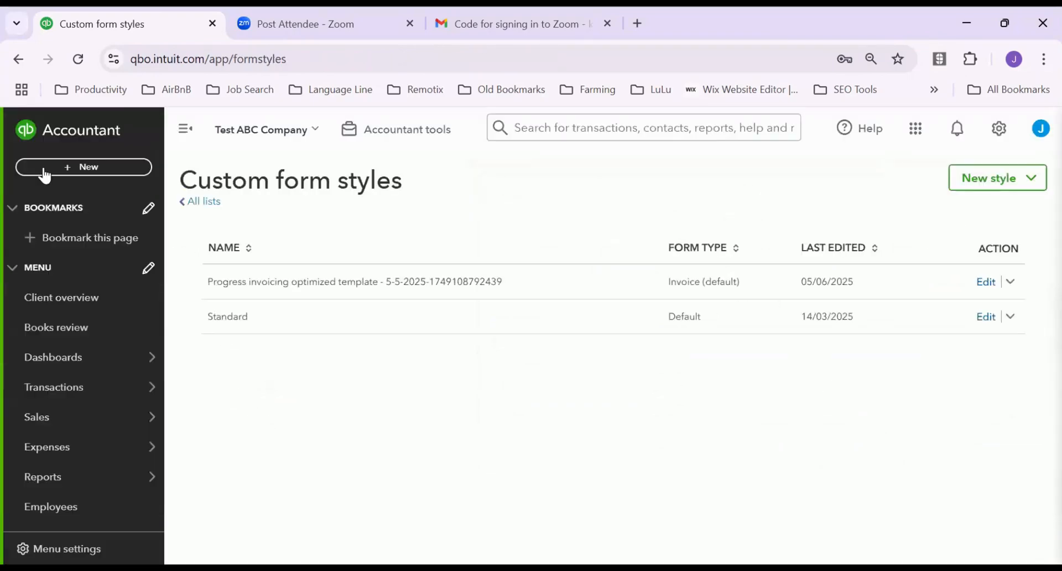
Glance at the navigation Menu settings, close them, then bring up the gear settings menu
{"action": "scroll", "coordinate": [143, 326], "scroll_direction": "down", "scroll_amount": 3}
{"action": "mouse_move", "coordinate": [155, 321]}
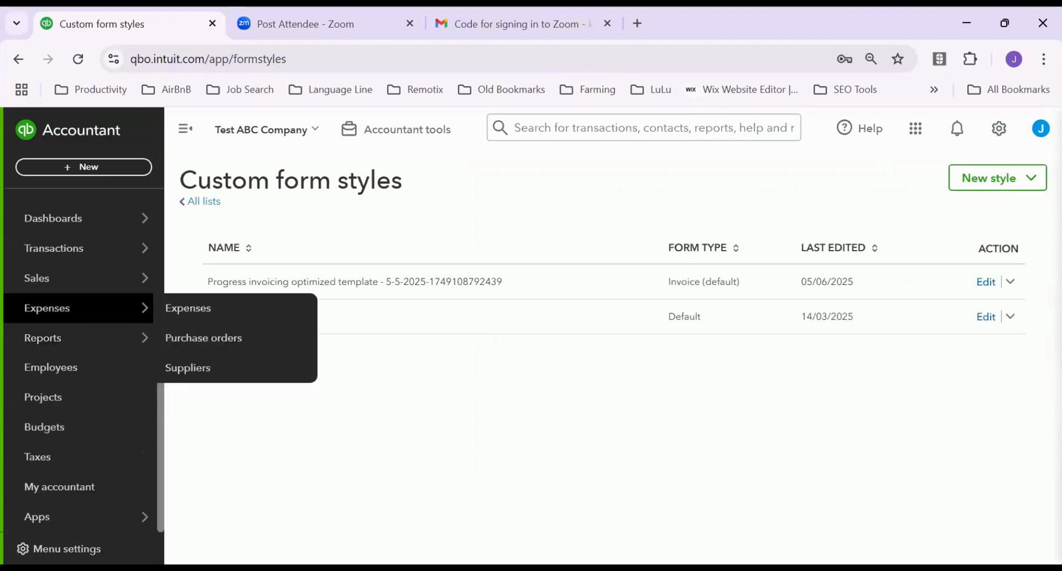
{"action": "left_click", "coordinate": [66, 548]}
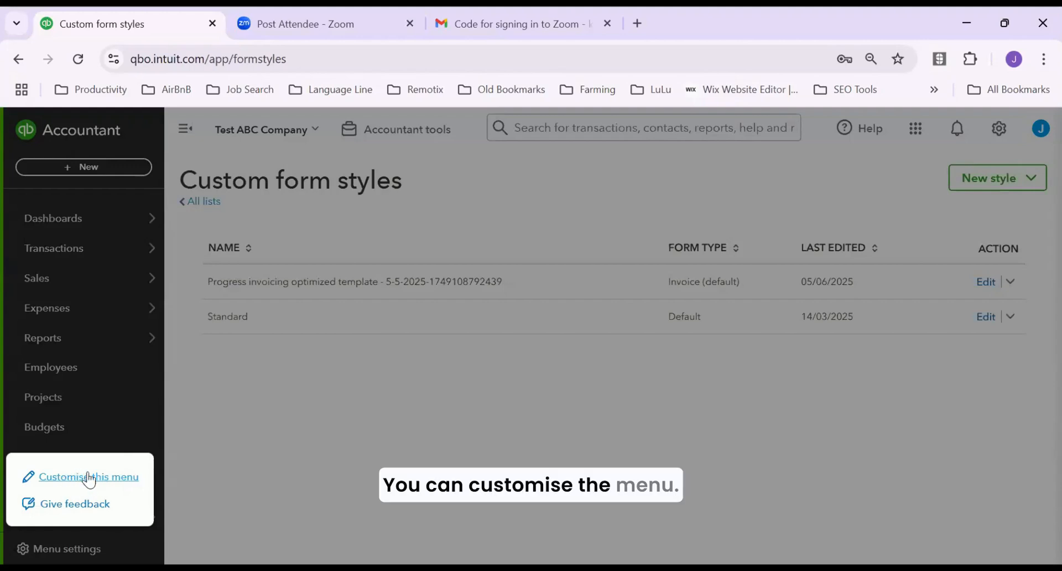
{"action": "left_click", "coordinate": [263, 434]}
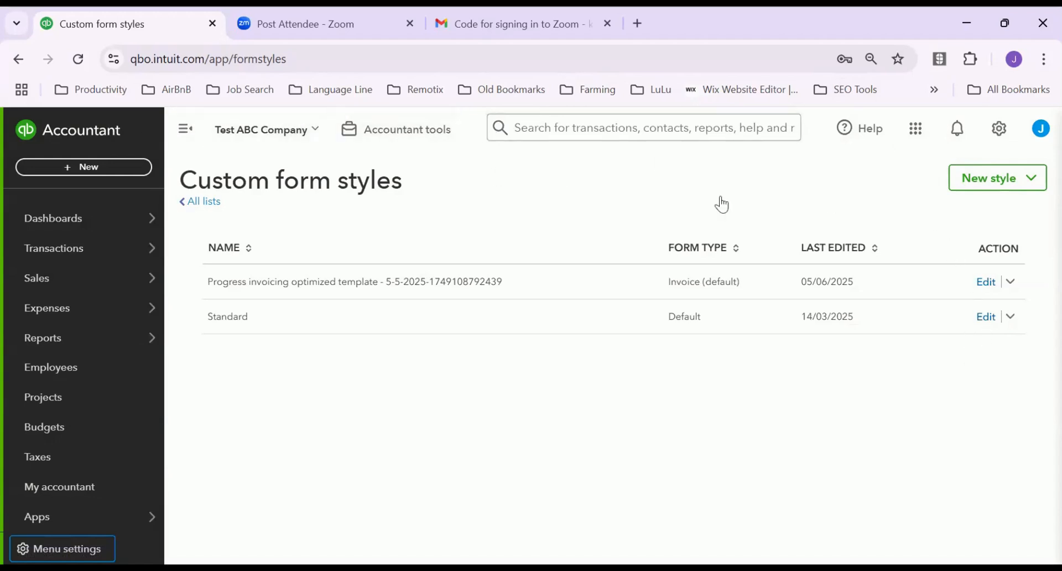
{"action": "left_click", "coordinate": [1001, 131]}
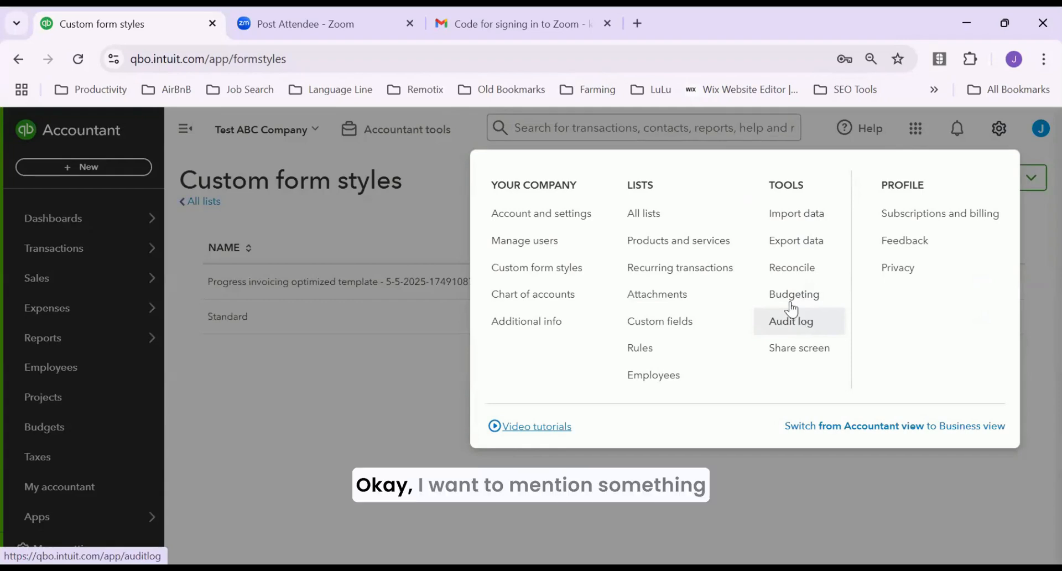
Go to Reconcile under Tools and get started on a new bank reconciliation
{"action": "left_click", "coordinate": [807, 270]}
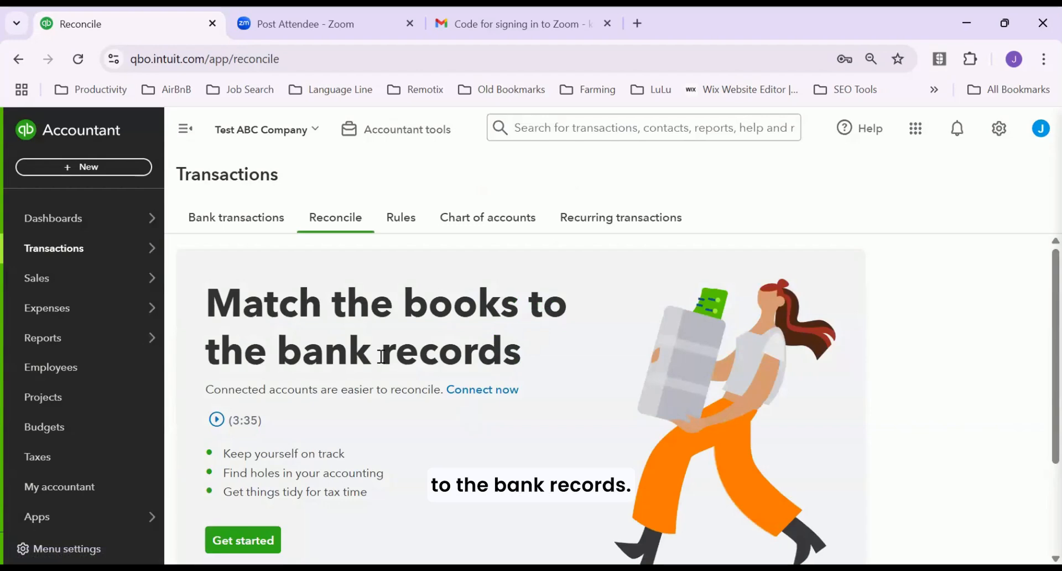
{"action": "left_click_drag", "start_coordinate": [278, 354], "coordinate": [510, 363]}
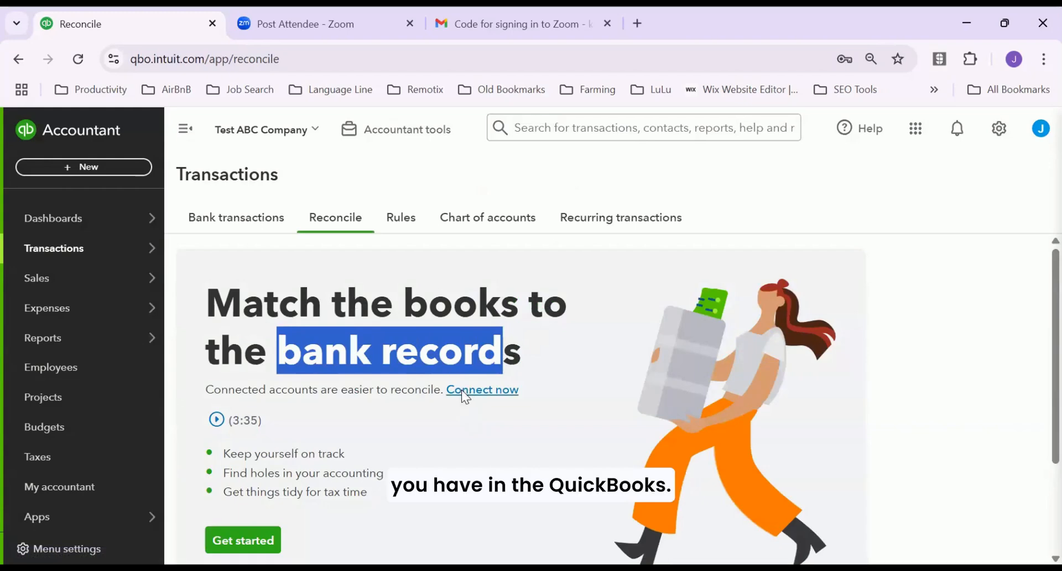
{"action": "scroll", "coordinate": [338, 389], "scroll_direction": "down", "scroll_amount": 2}
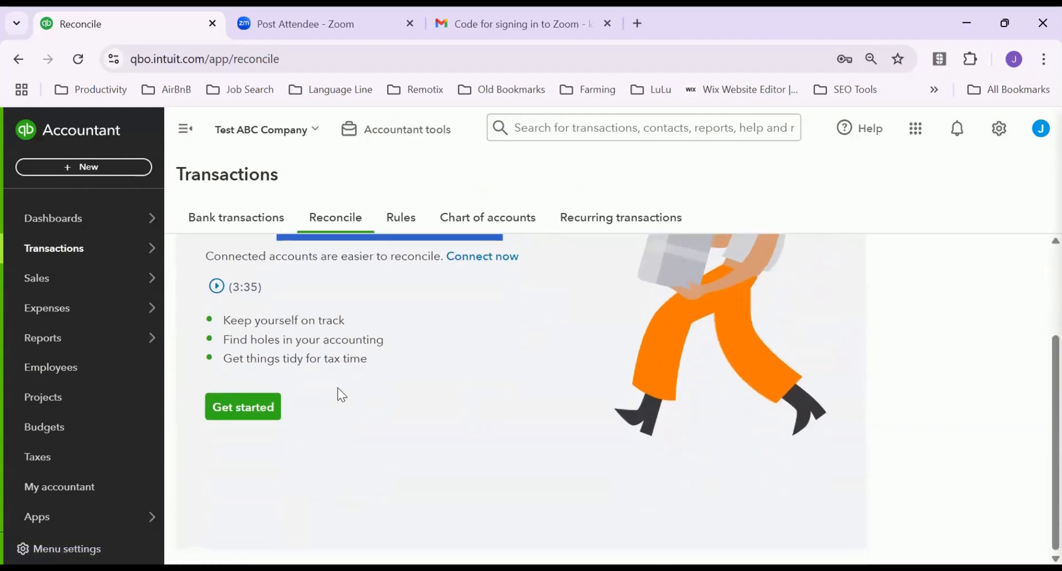
{"action": "left_click", "coordinate": [238, 403]}
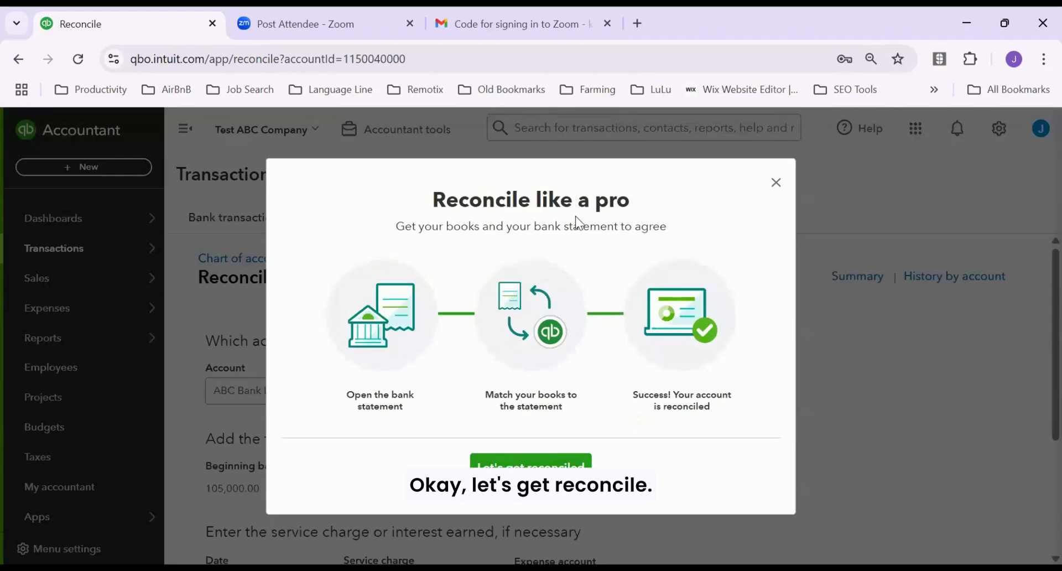
Enter a 122,500.00 statement ending balance with ending date 30/06/2025
{"action": "left_click", "coordinate": [527, 473]}
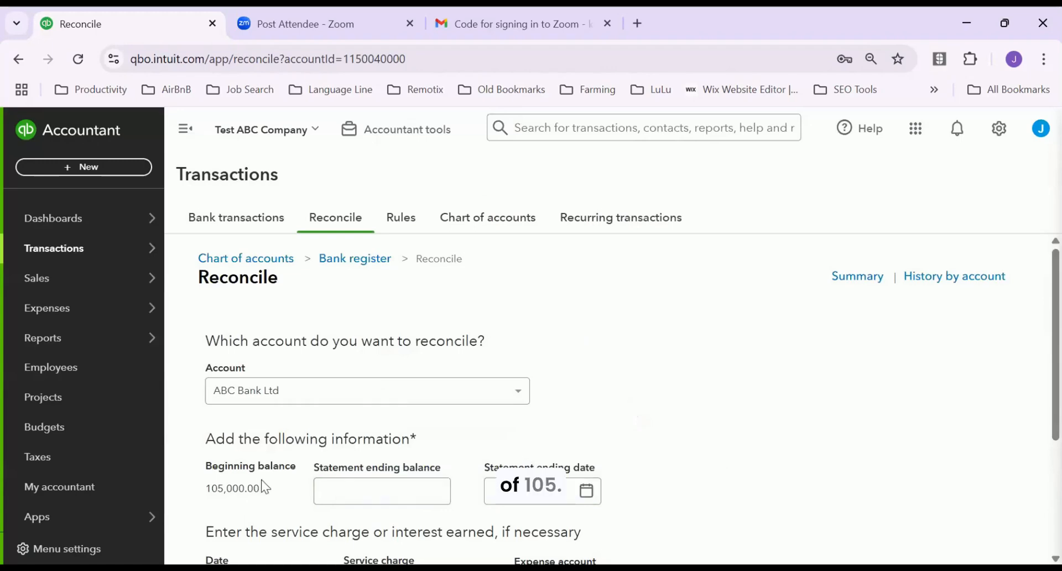
{"action": "left_click", "coordinate": [375, 487]}
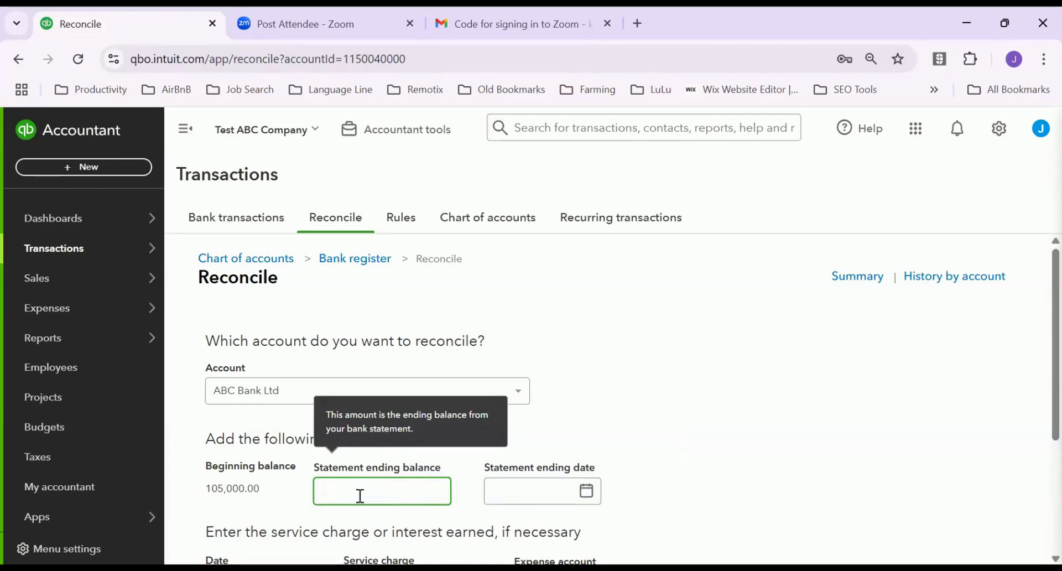
{"action": "type", "text": "22500"}
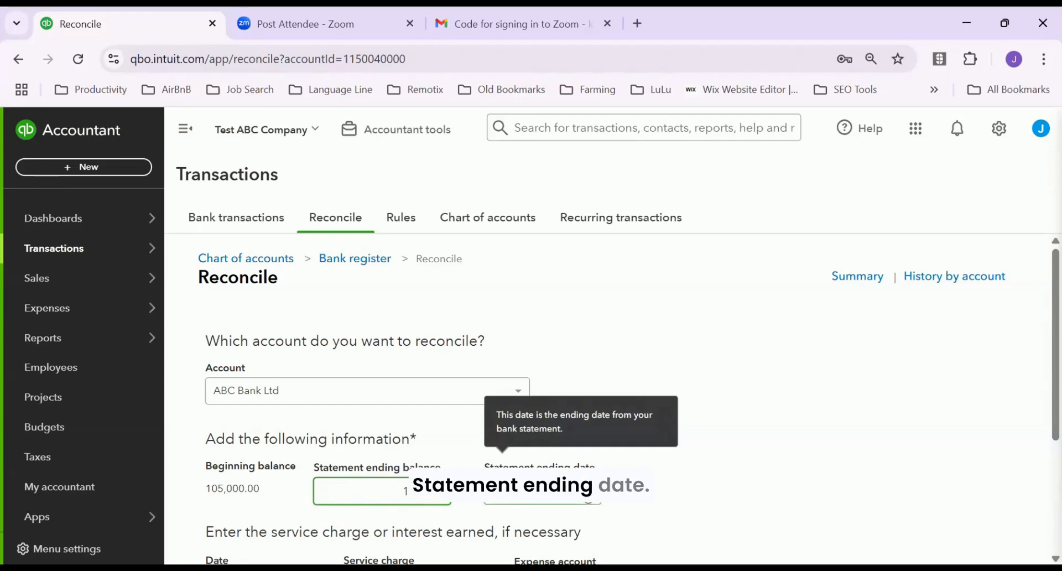
{"action": "left_click", "coordinate": [564, 490]}
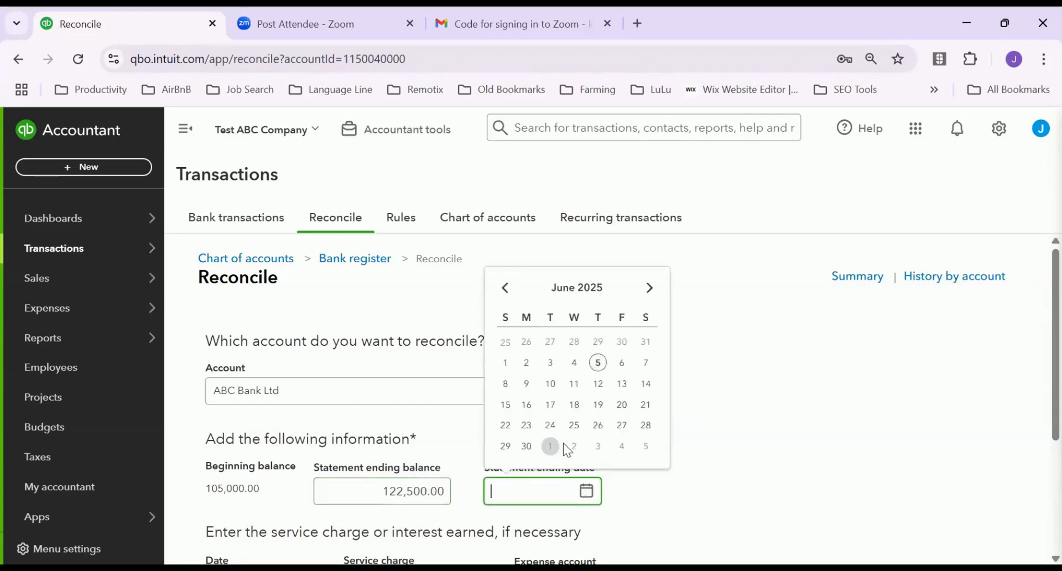
{"action": "left_click", "coordinate": [526, 446]}
{"action": "scroll", "coordinate": [671, 458], "scroll_direction": "down", "scroll_amount": 3}
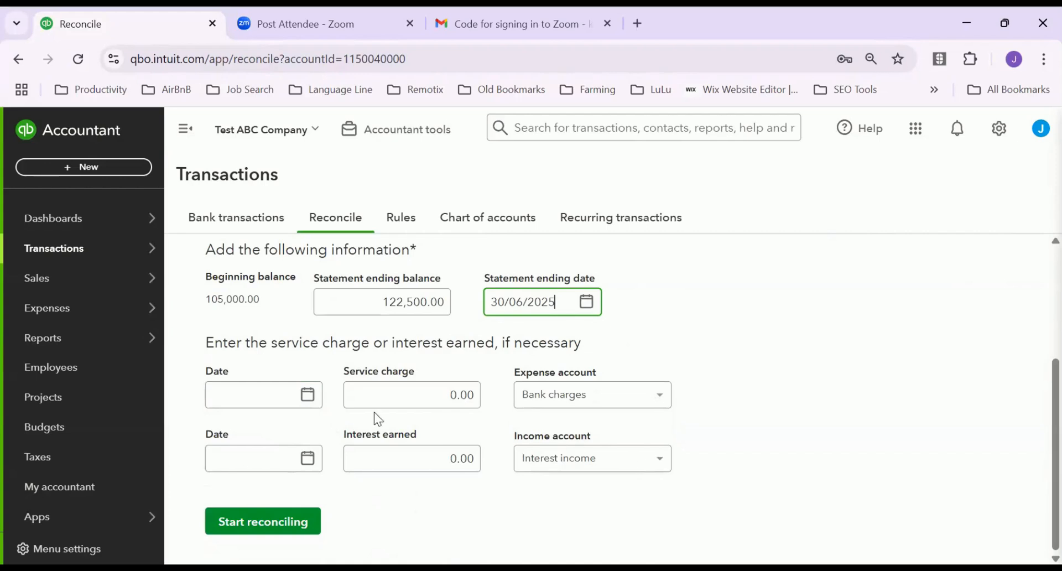
Add a 250.00 service charge dated 05/06/2025
{"action": "left_click", "coordinate": [308, 395]}
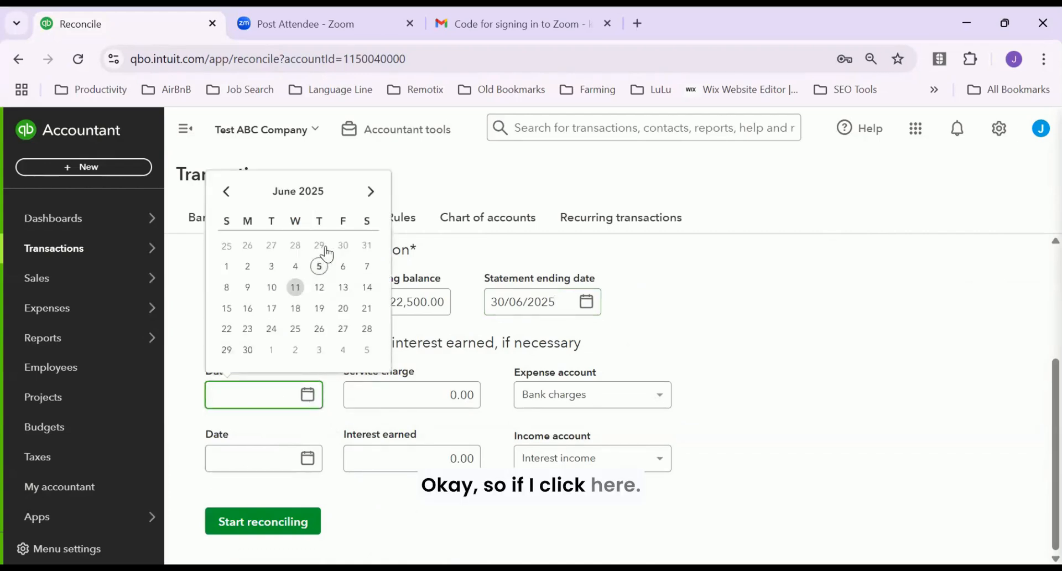
{"action": "left_click", "coordinate": [312, 393]}
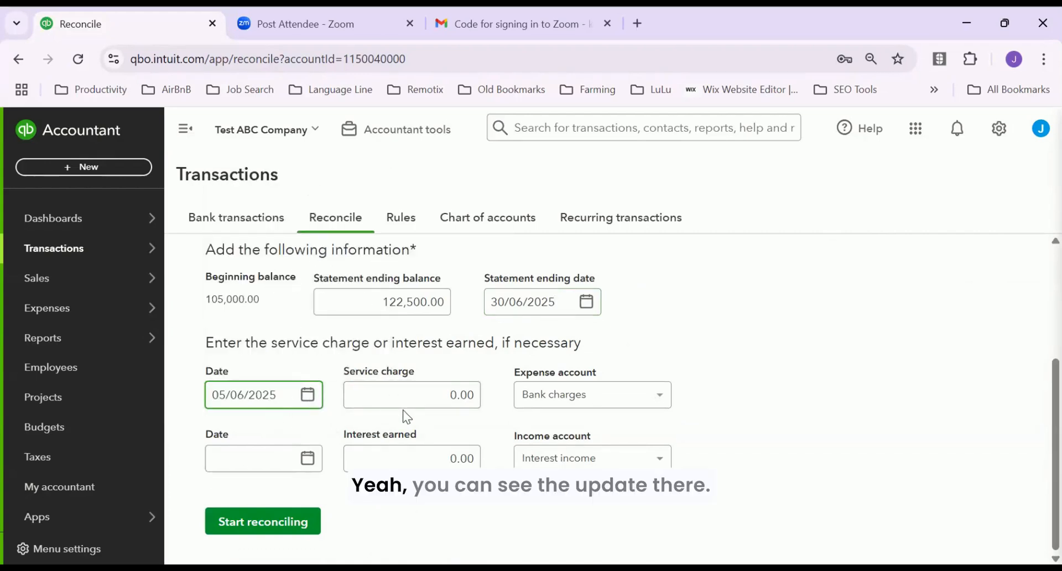
{"action": "left_click", "coordinate": [433, 396]}
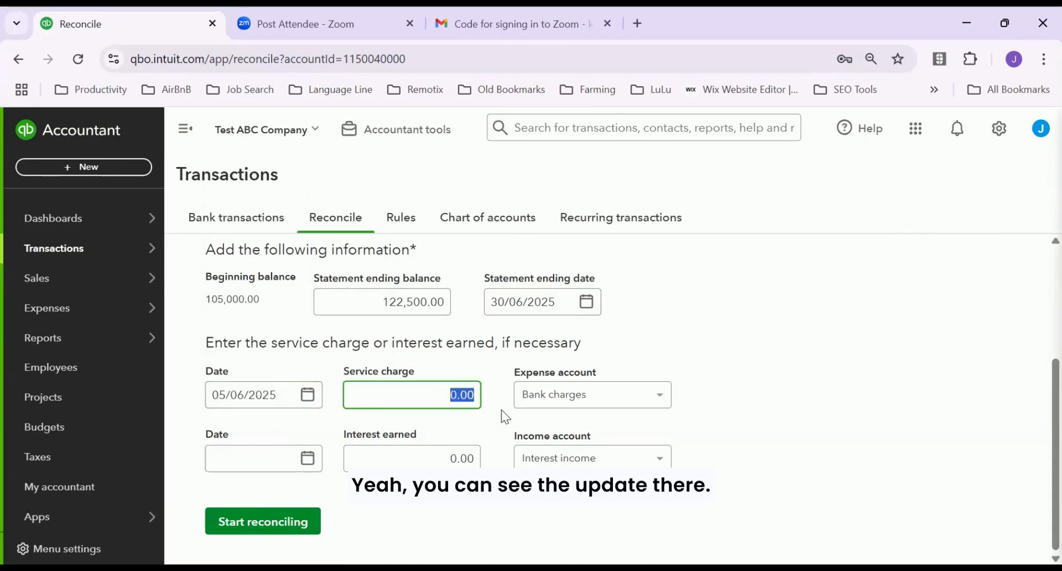
{"action": "type", "text": "250"}
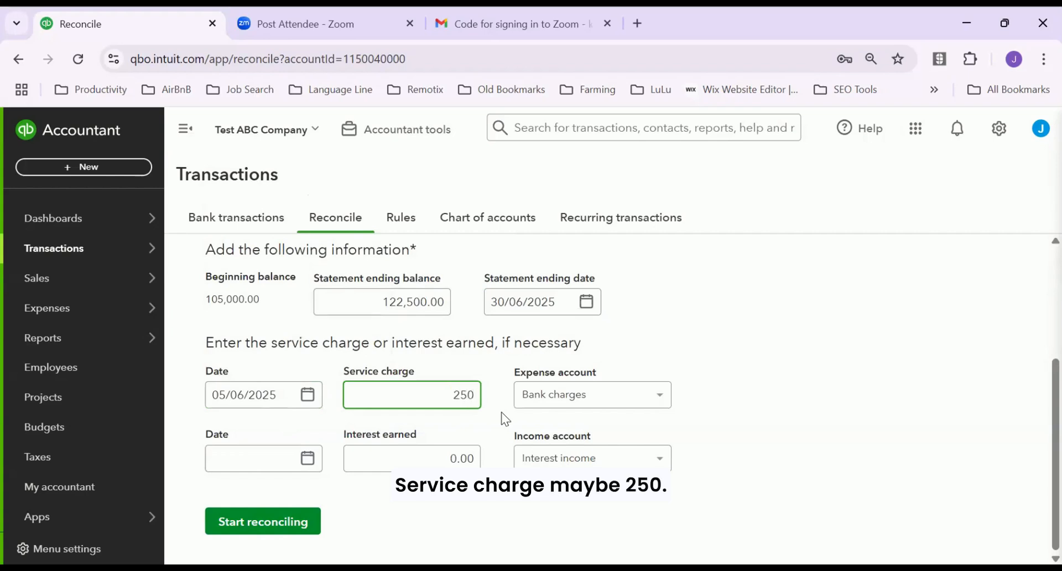
{"action": "key", "text": "Tab"}
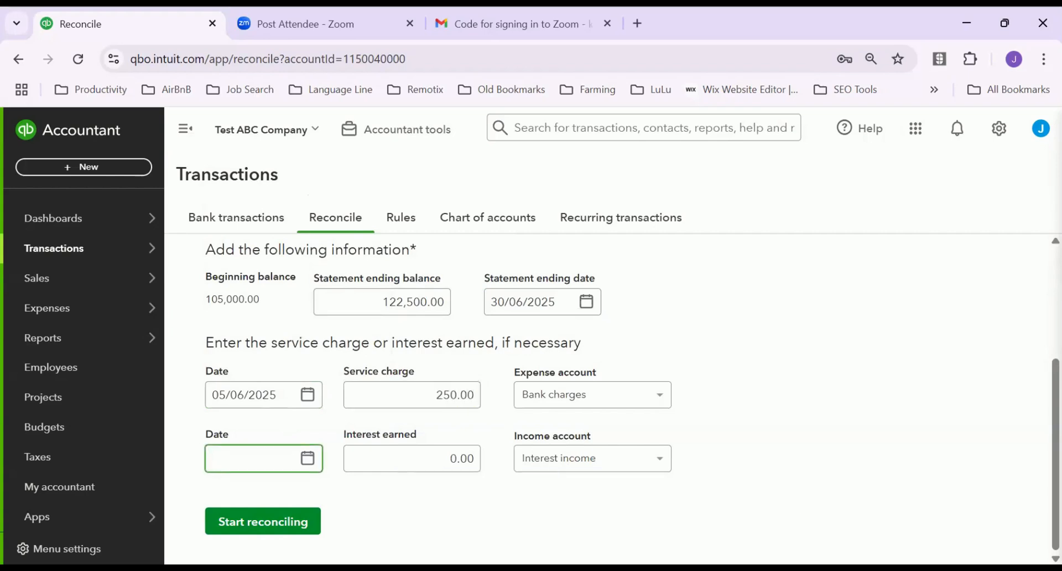
Start reconciling, tick the sales receipt deposit and office expense payment, and filter Deposits then Payments
{"action": "left_click", "coordinate": [283, 522]}
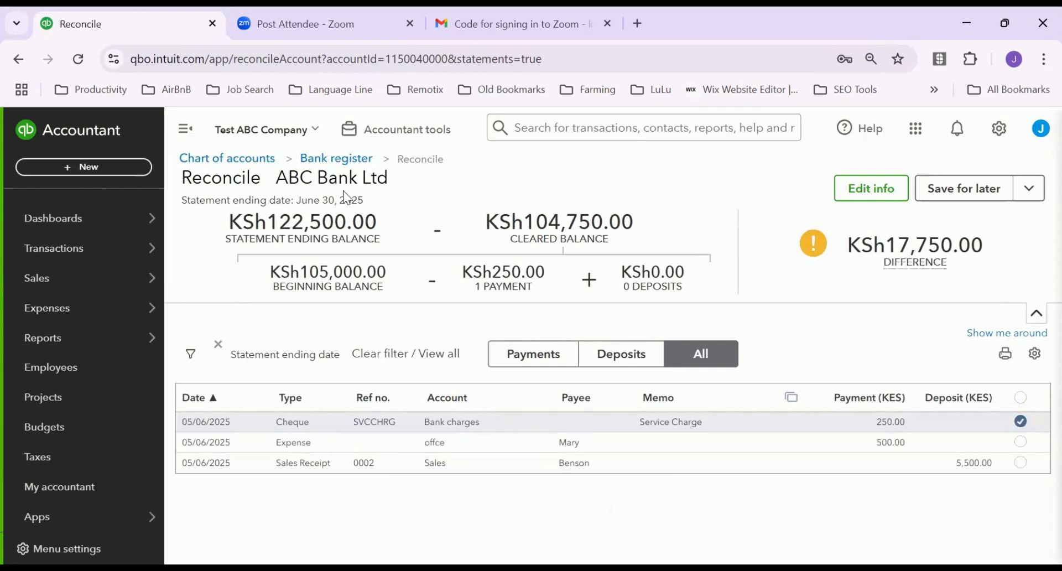
{"action": "left_click_drag", "start_coordinate": [358, 199], "coordinate": [300, 178]}
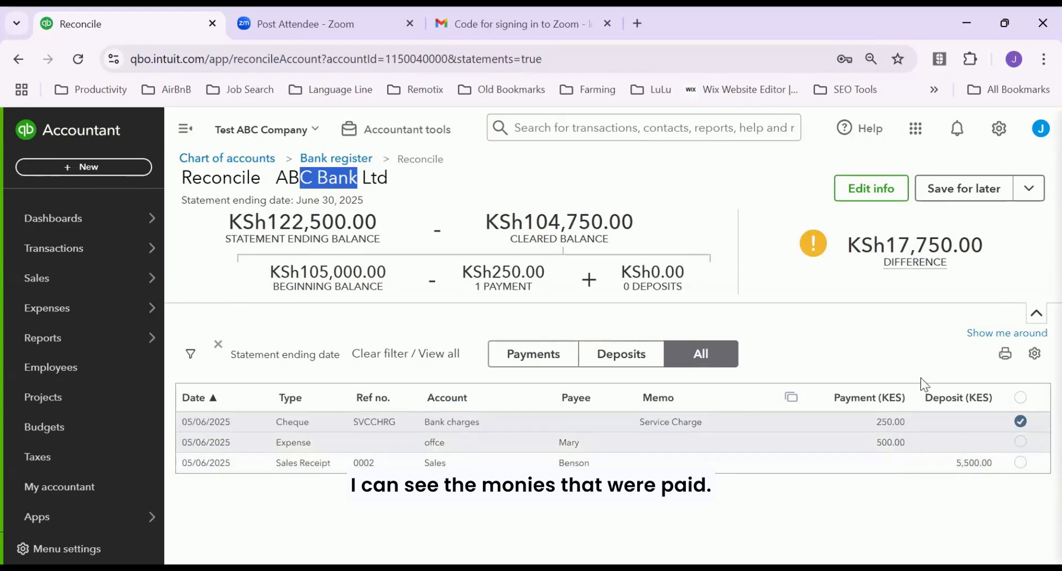
{"action": "mouse_move", "coordinate": [918, 252]}
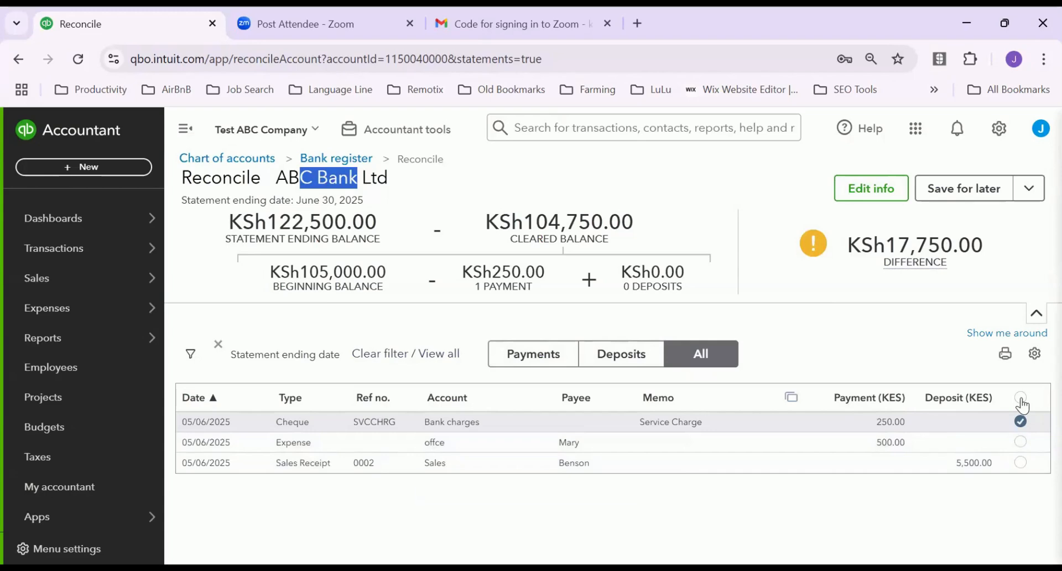
{"action": "left_click", "coordinate": [1021, 463]}
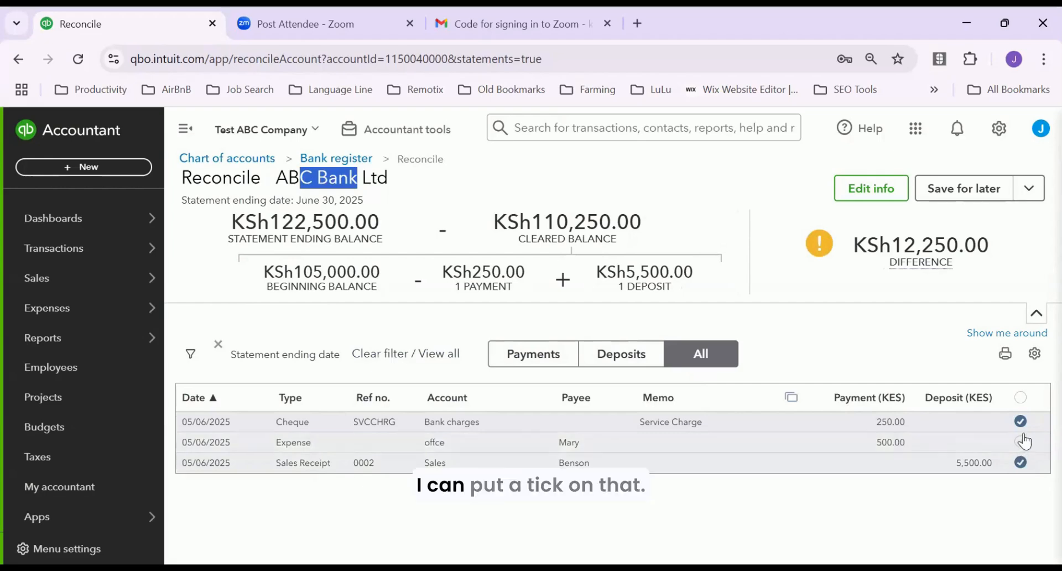
{"action": "left_click", "coordinate": [1020, 442]}
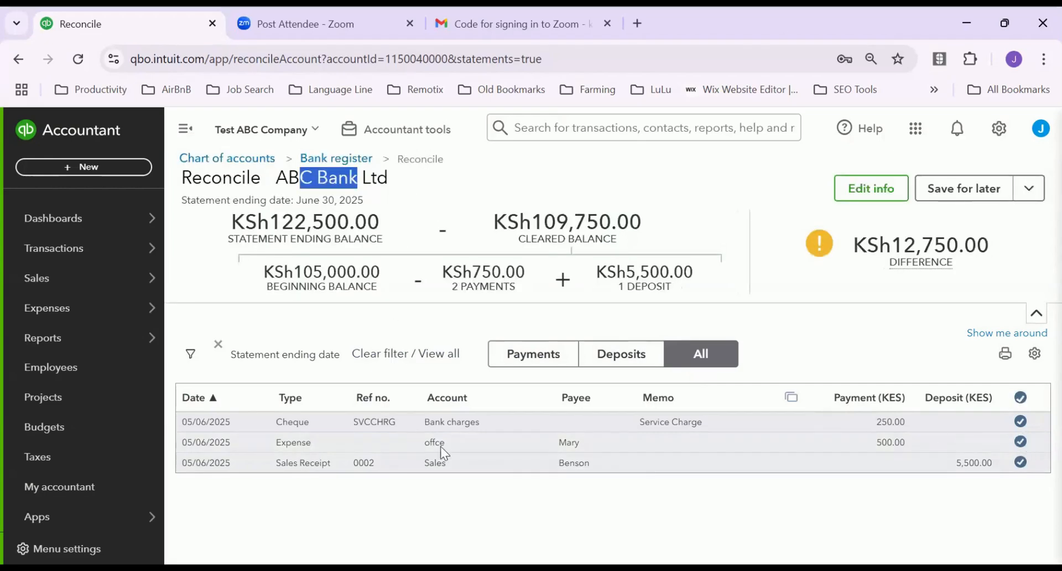
{"action": "left_click", "coordinate": [618, 354]}
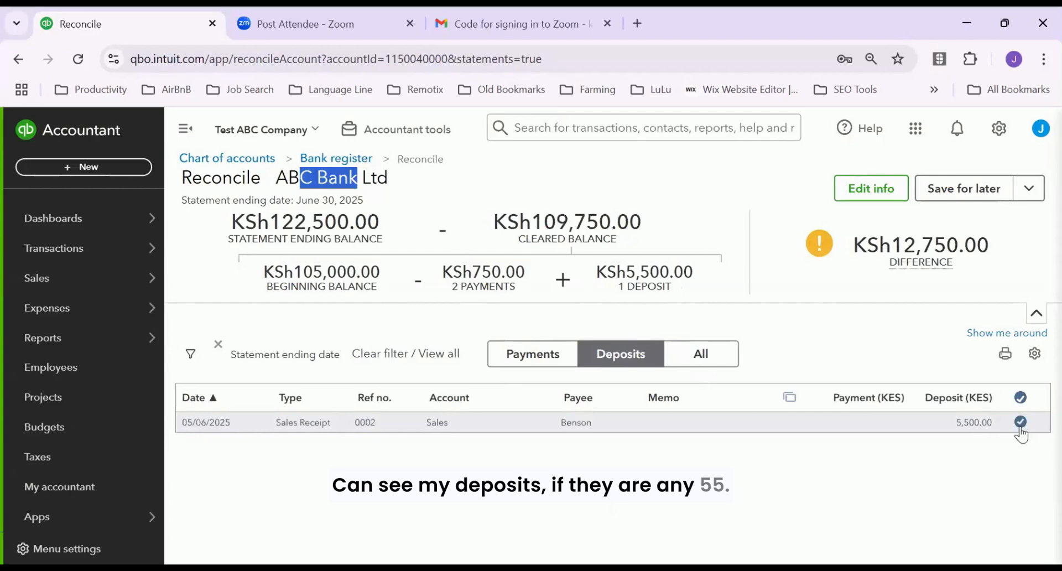
{"action": "left_click", "coordinate": [518, 363]}
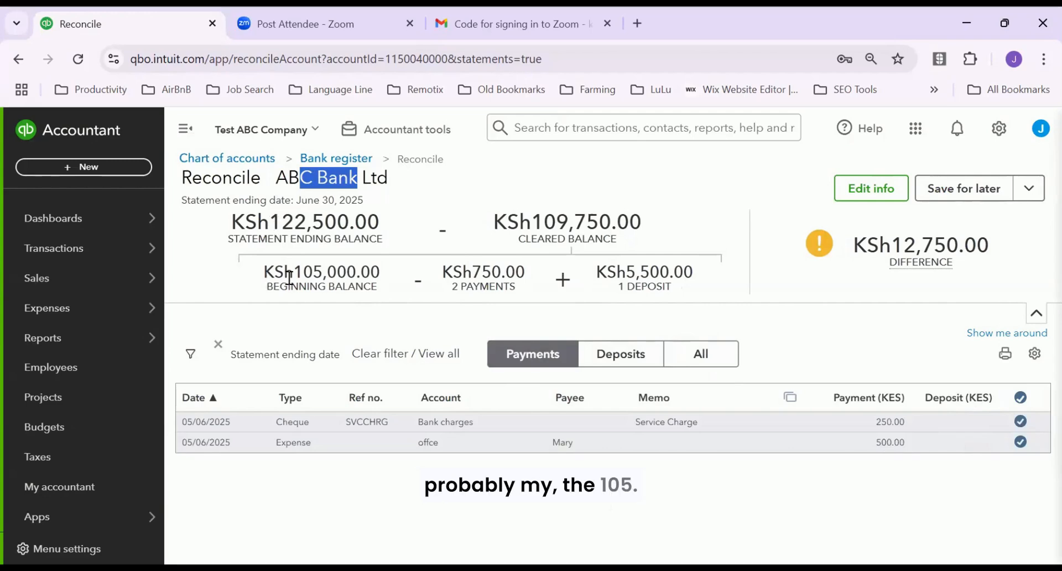
Review the 105,000.00 beginning and 109,750.00 cleared balances, then close the reconciliation without saving
{"action": "left_click_drag", "start_coordinate": [382, 283], "coordinate": [294, 271]}
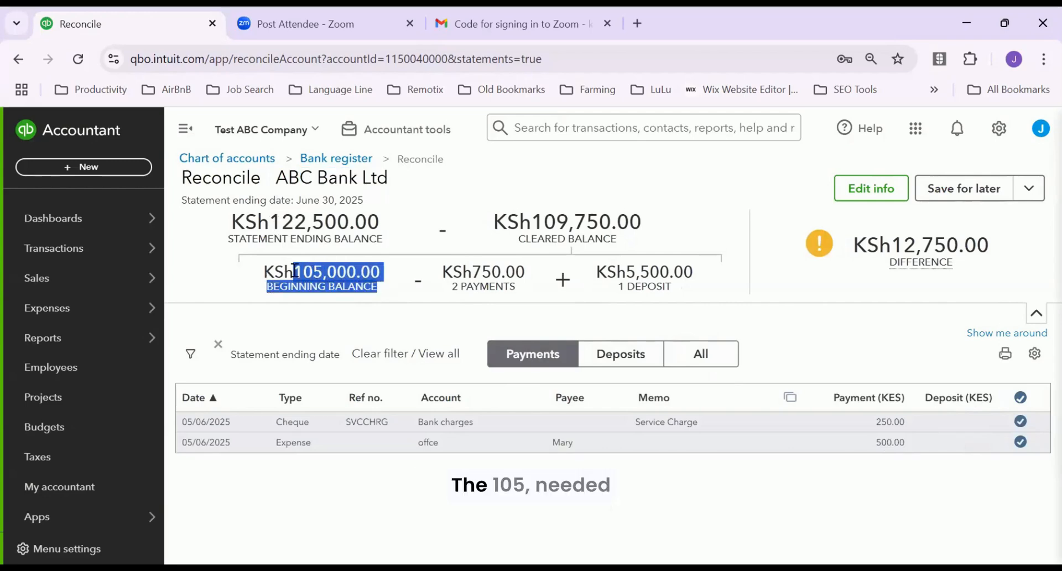
{"action": "left_click", "coordinate": [297, 271]}
{"action": "left_click_drag", "start_coordinate": [359, 272], "coordinate": [380, 271]}
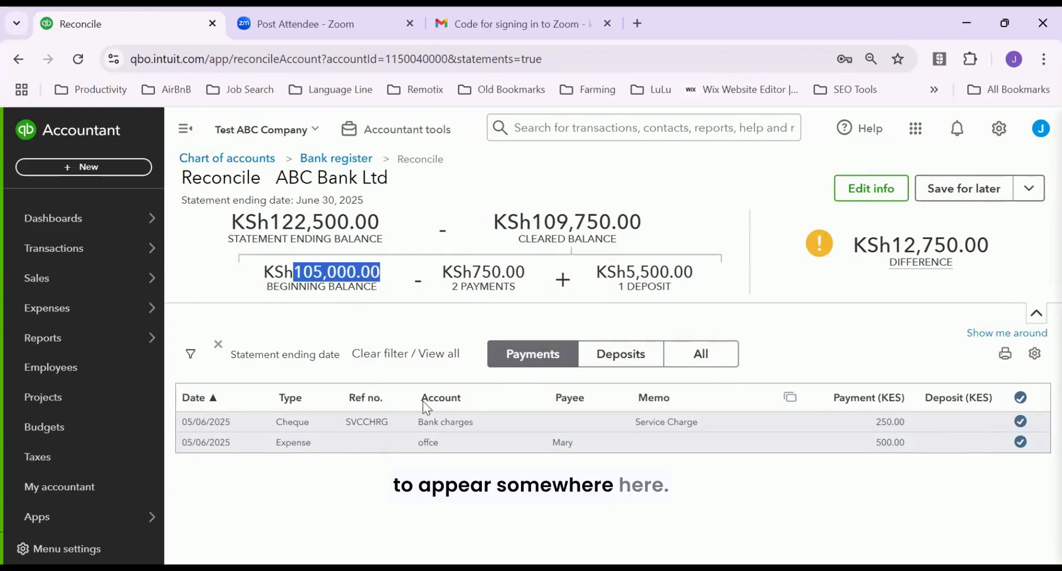
{"action": "left_click", "coordinate": [690, 365]}
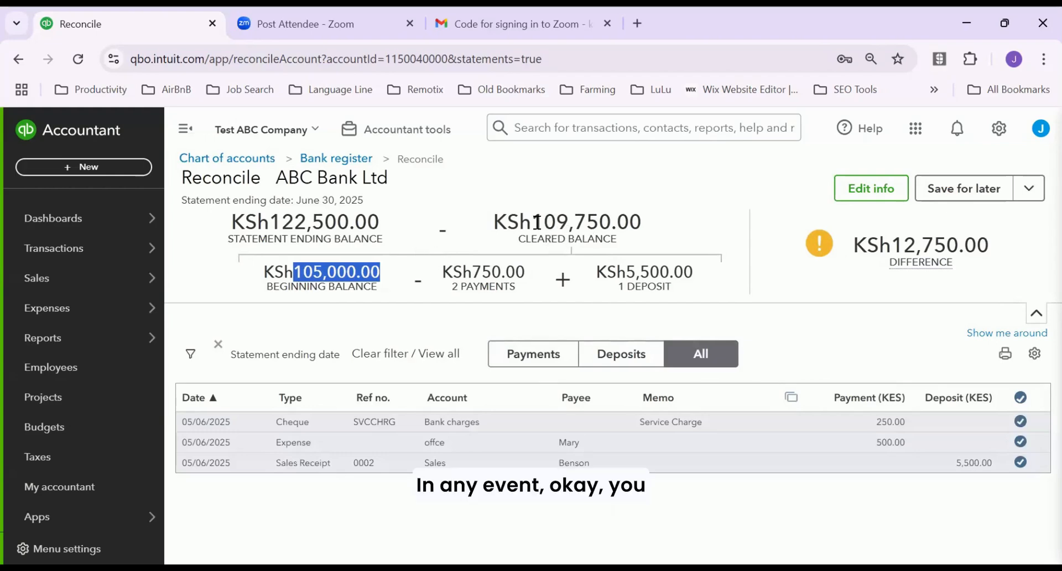
{"action": "left_click_drag", "start_coordinate": [537, 221], "coordinate": [647, 239]}
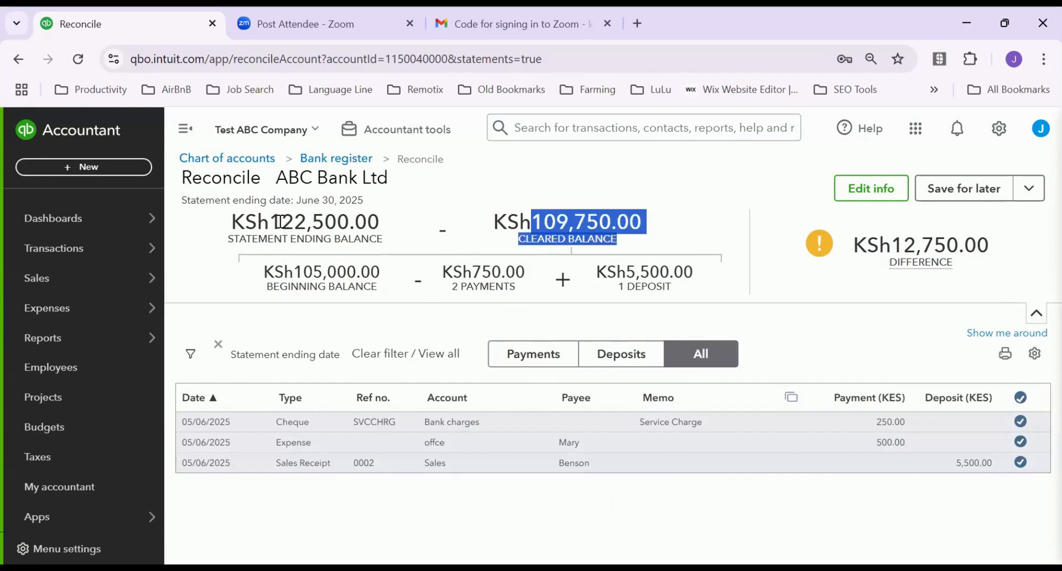
{"action": "left_click_drag", "start_coordinate": [281, 221], "coordinate": [406, 224]}
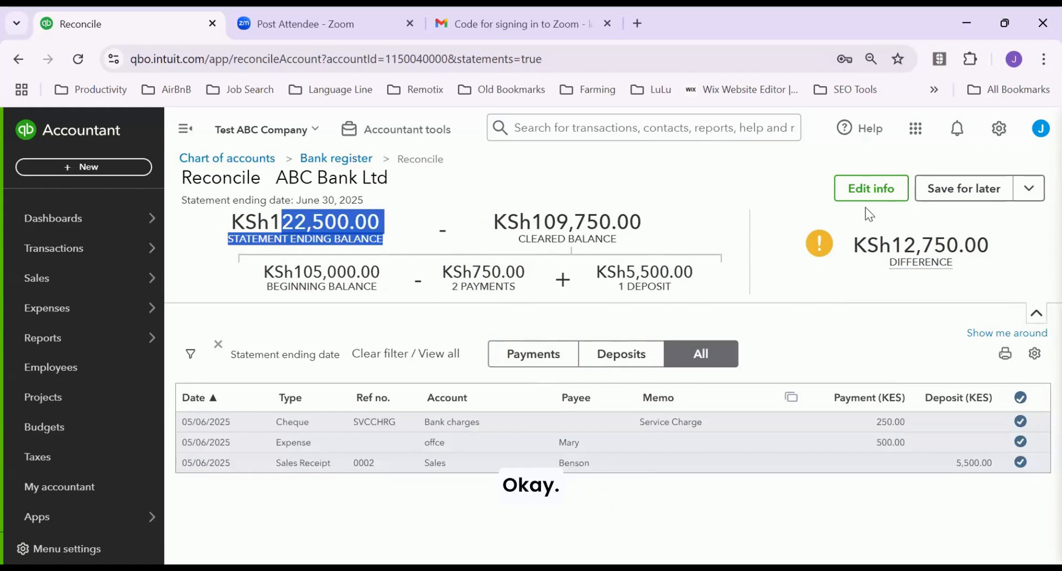
{"action": "left_click", "coordinate": [1027, 191]}
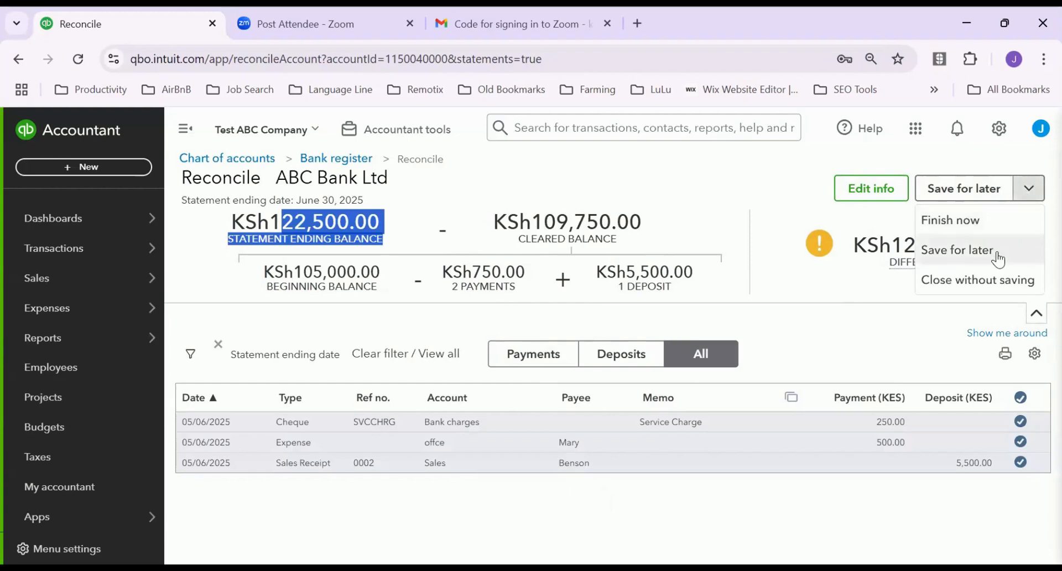
{"action": "left_click", "coordinate": [971, 280]}
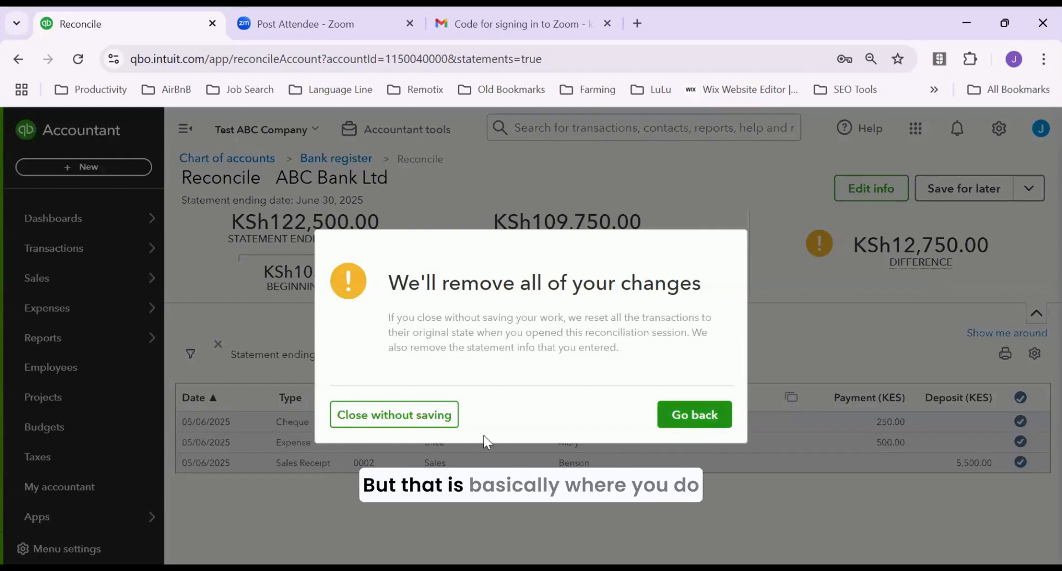
{"action": "left_click", "coordinate": [385, 414]}
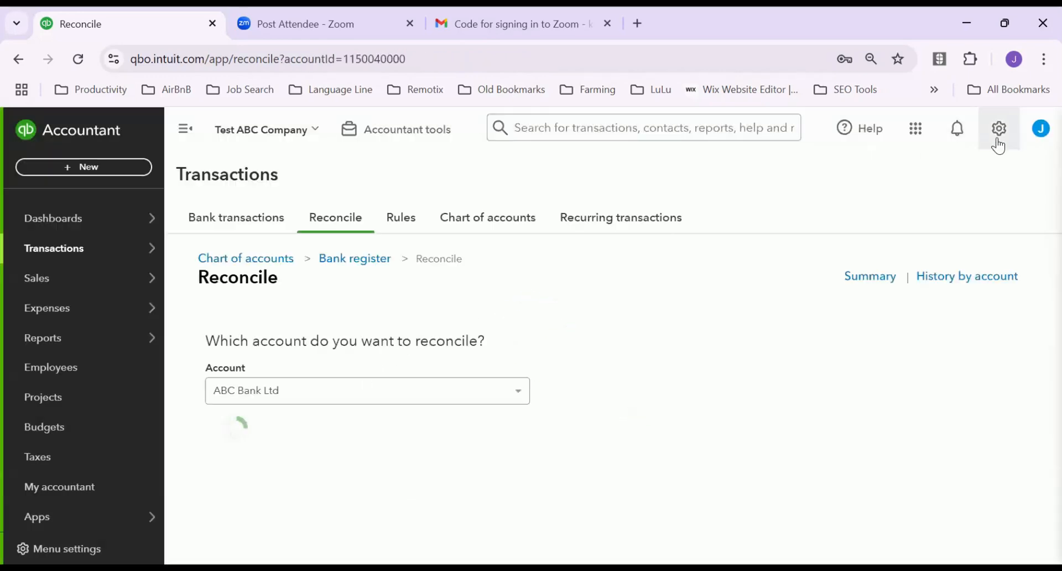
Open Subscriptions and billing from the gear menu's Profile section, then reopen the gear menu
{"action": "left_click", "coordinate": [992, 138]}
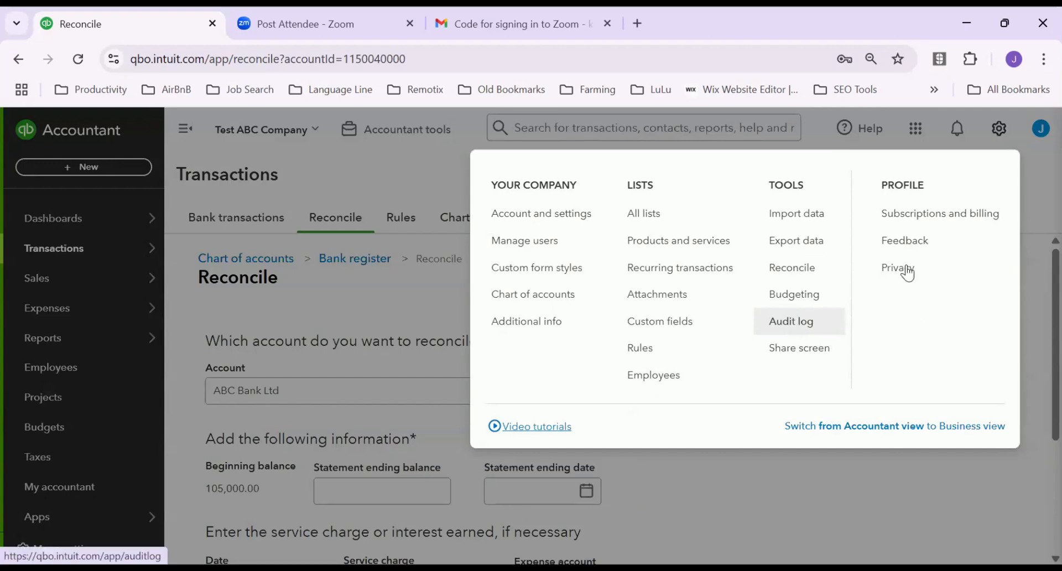
{"action": "left_click", "coordinate": [934, 218]}
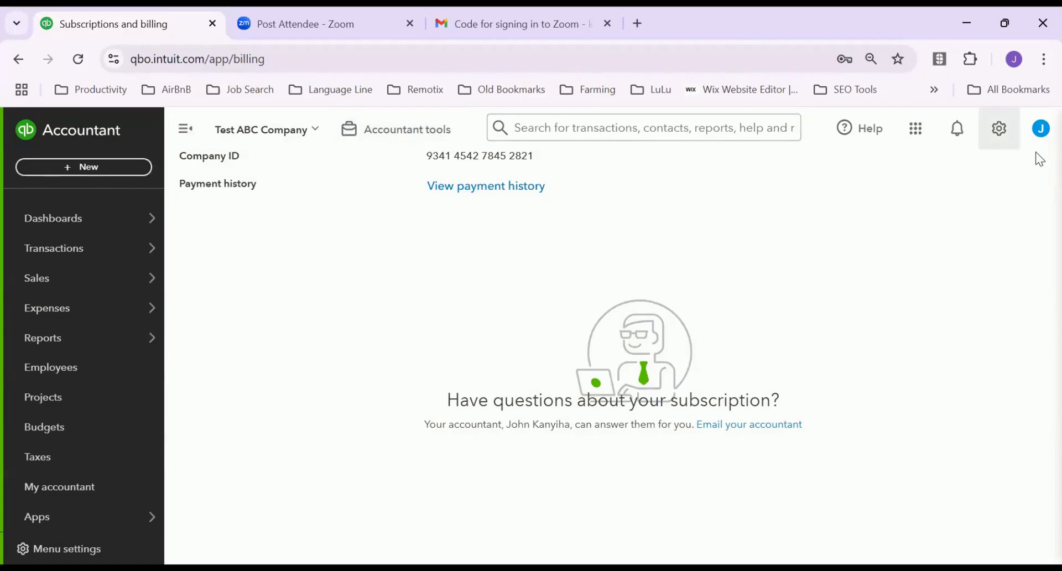
{"action": "left_click", "coordinate": [998, 145]}
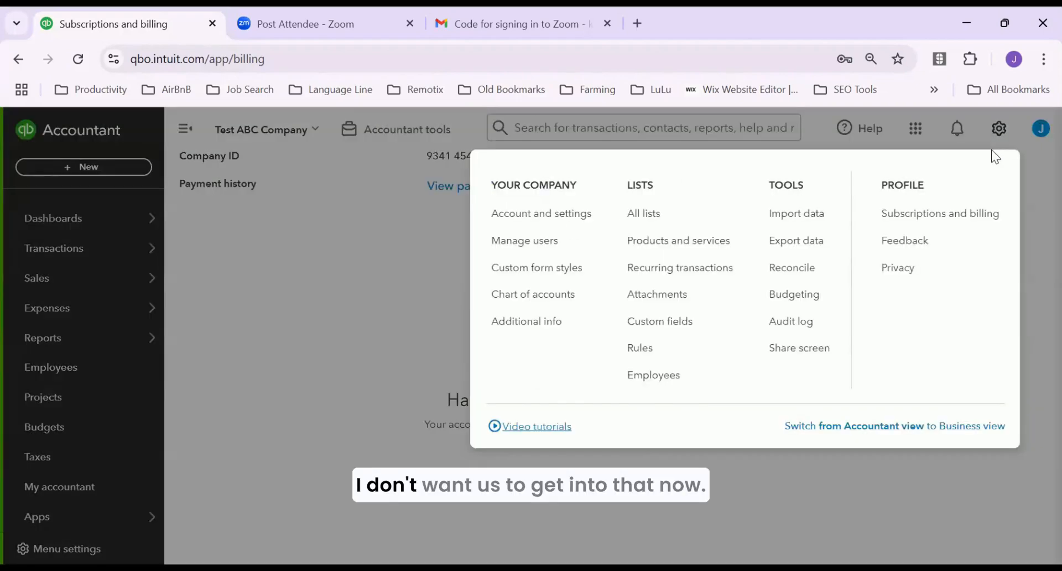